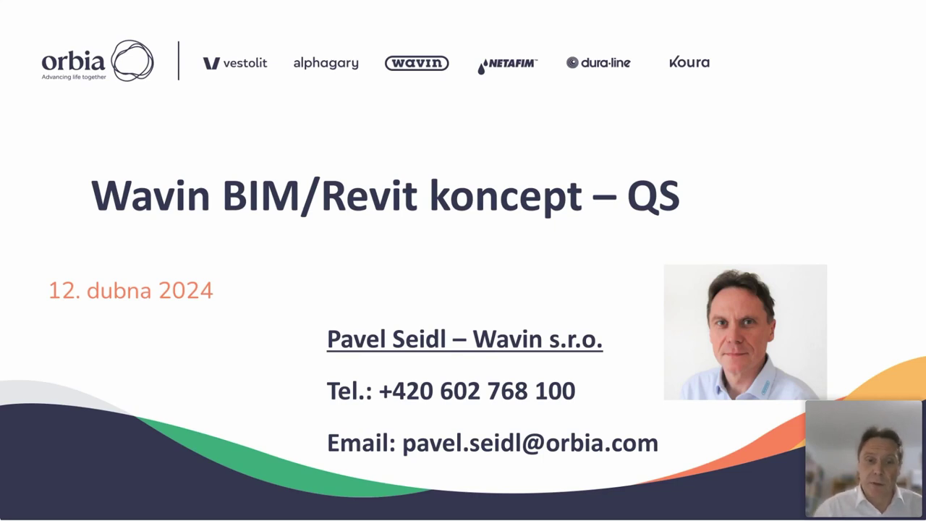
Advance the slideshow to the Téma slide on QS roof drainage design in Revit.
key("Right")
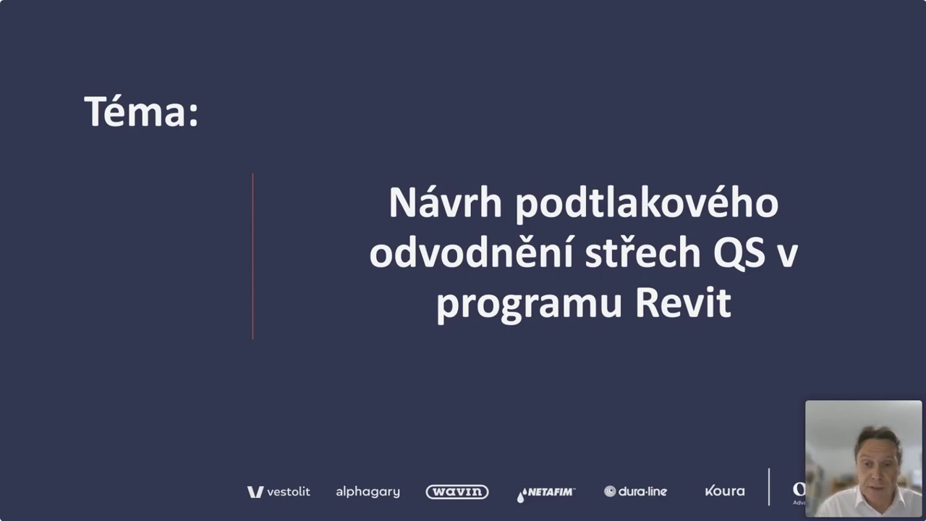
Advance the slideshow to the 'QS v Revitu' bullet slide.
key("Right")
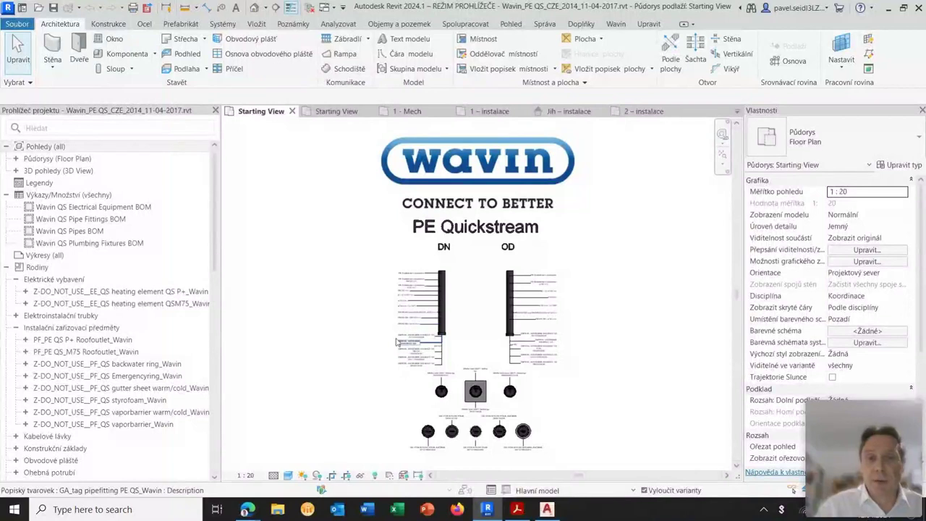
left_click(343, 115)
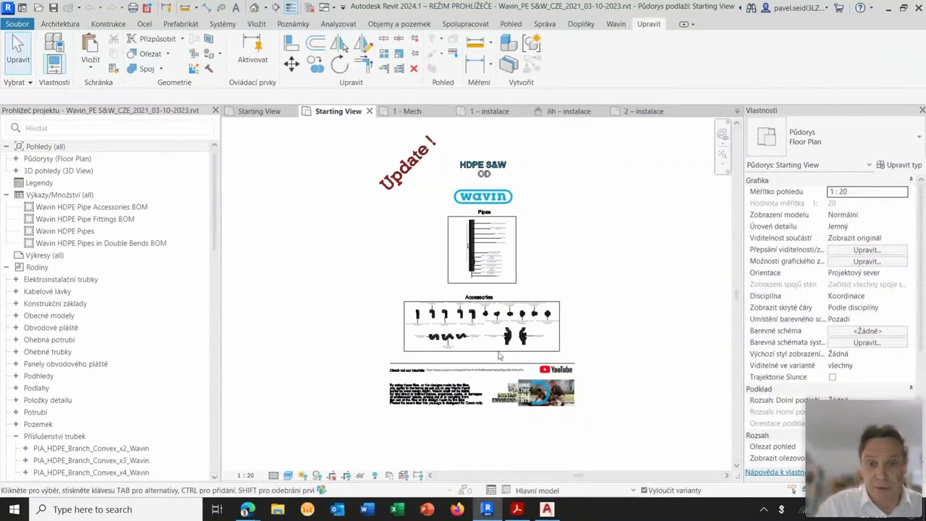
key("ctrl+Tab")
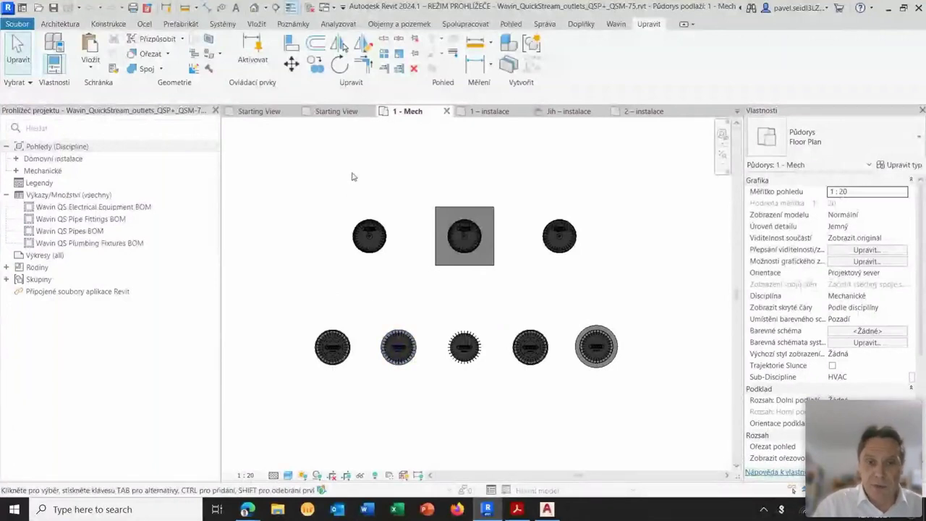
left_click(339, 112)
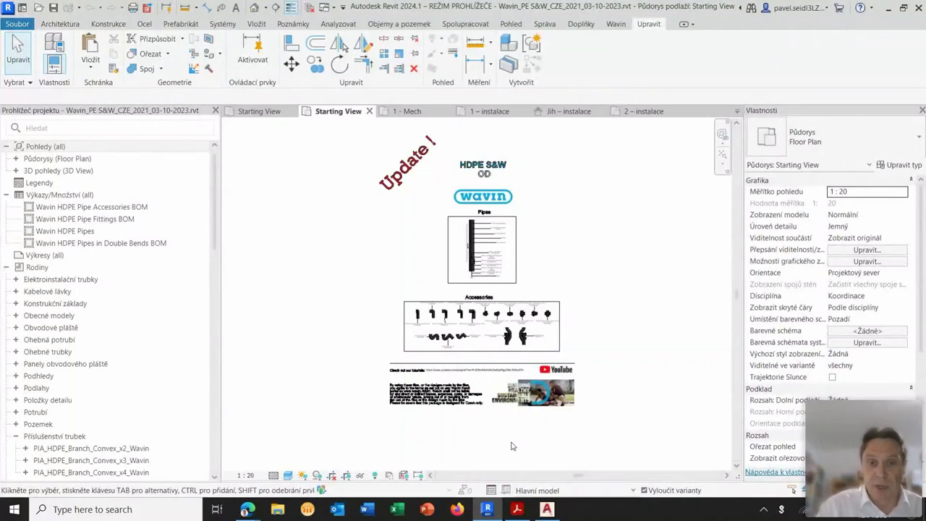
left_click(259, 111)
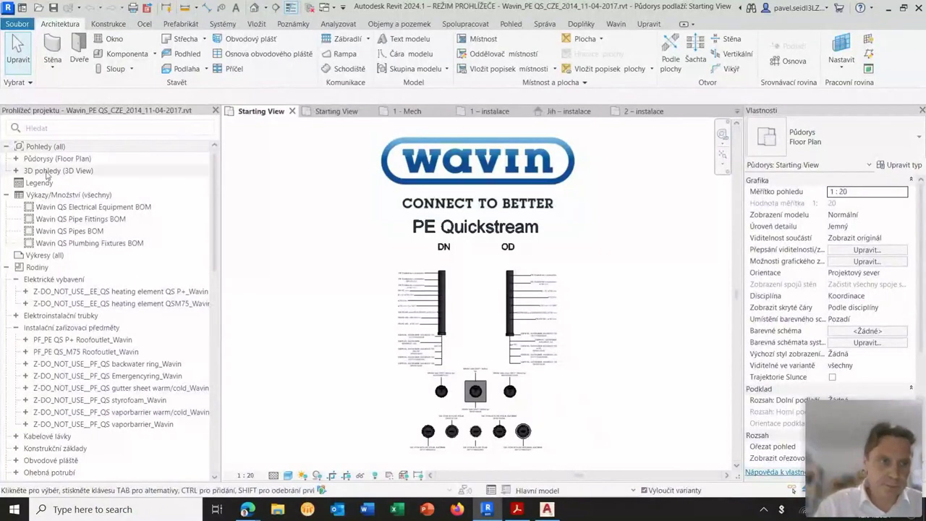
Open the default 3D view, zoom onto the roof outlets and select the front M75 outlet.
left_click(255, 9)
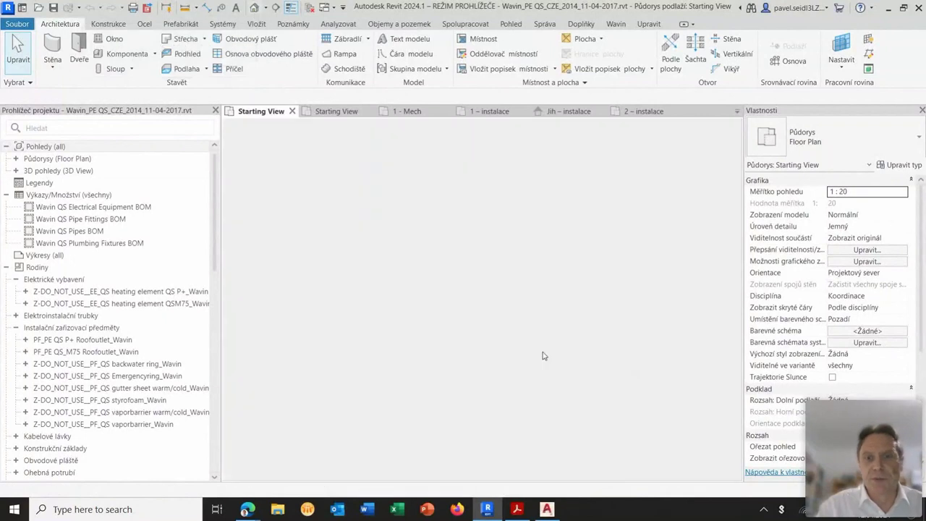
scroll(310, 347, "up", 3)
mouse_move(310, 347)
middle_mouse_down()
mouse_move(492, 384)
mouse_move(457, 383)
middle_mouse_up()
scroll(480, 388, "up", 3)
scroll(479, 391, "up", 3)
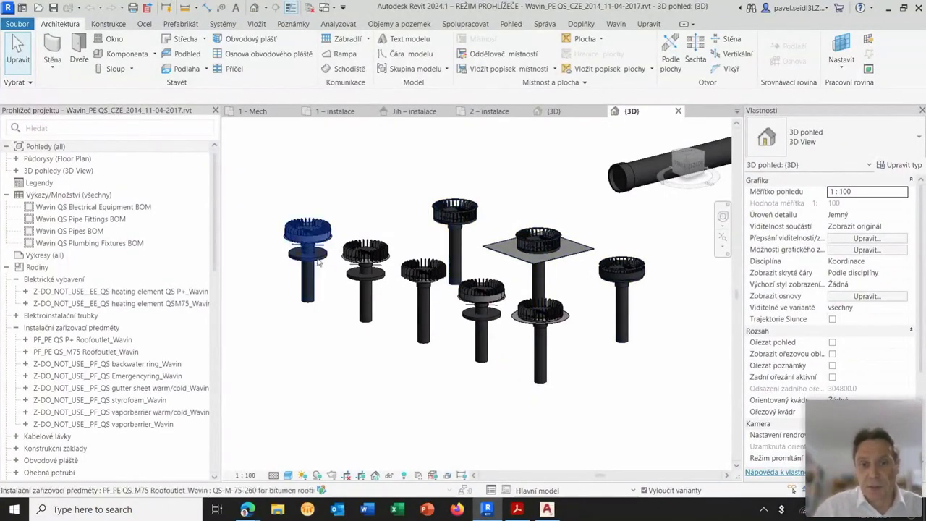
scroll(552, 401, "up", 1)
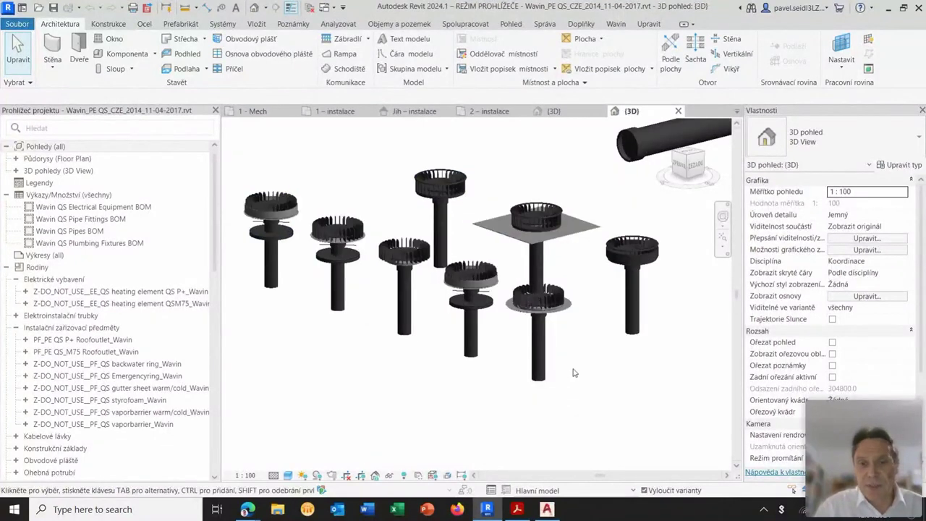
middle_click_drag(574, 372, 565, 378)
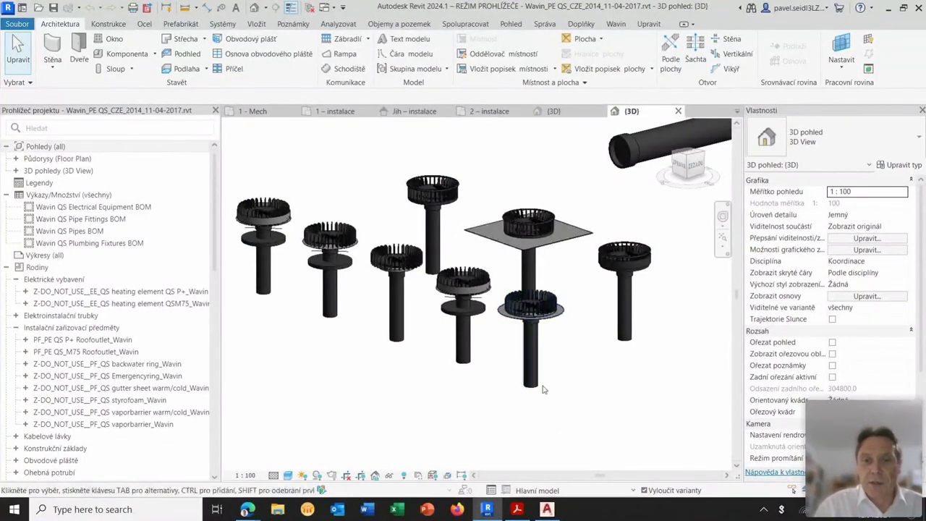
left_click(539, 317)
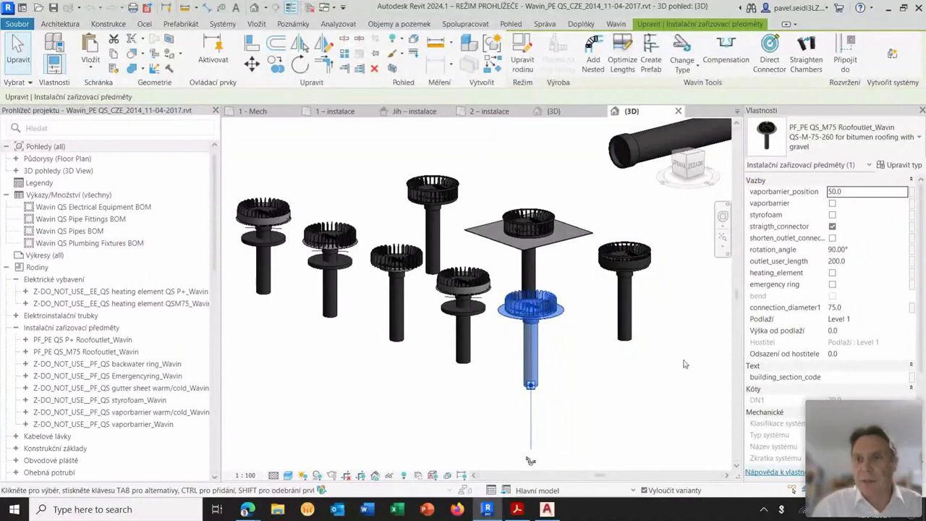
Try a vapour barrier on the outlet with vaporbarrier_position 50, then remove it.
left_click(834, 205)
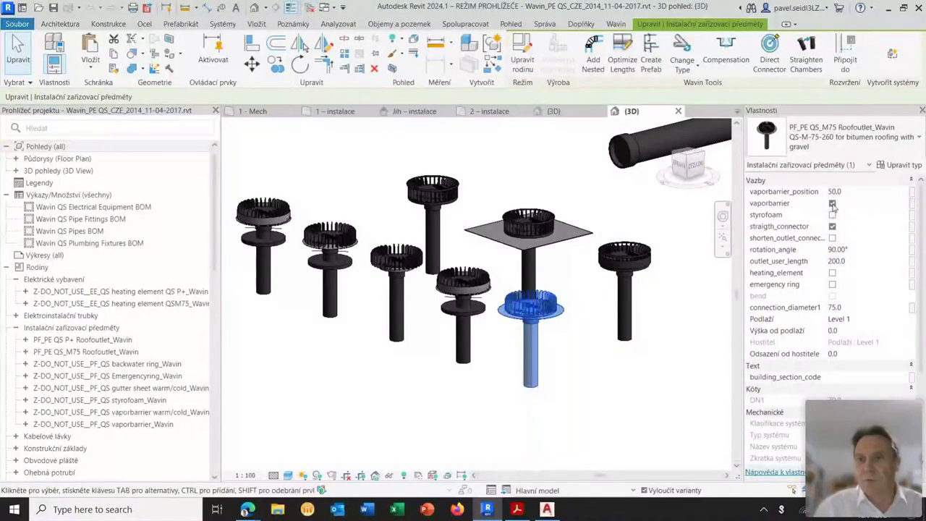
left_click(834, 204)
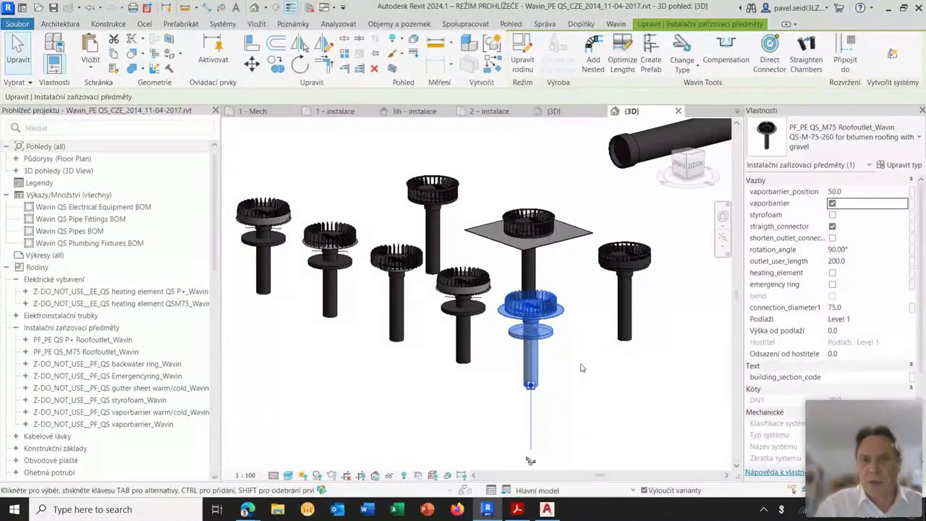
left_click(581, 368)
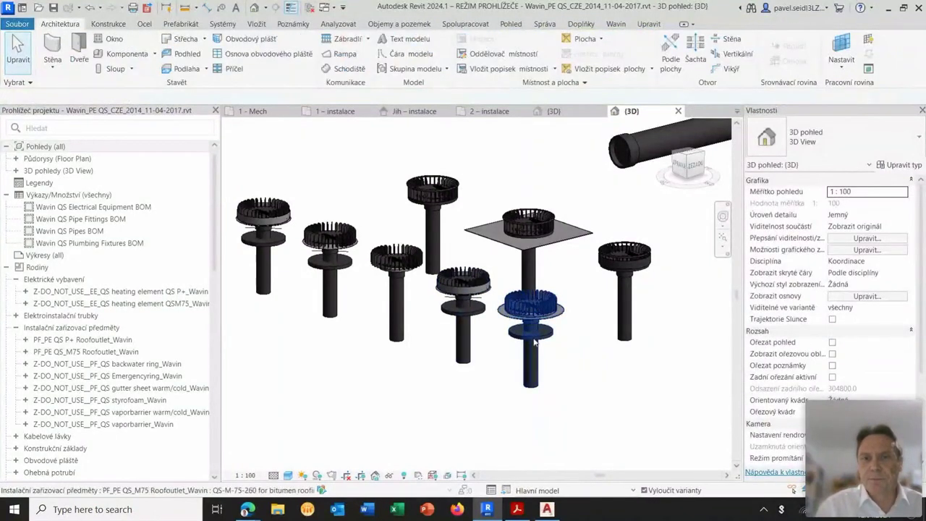
left_click(534, 343)
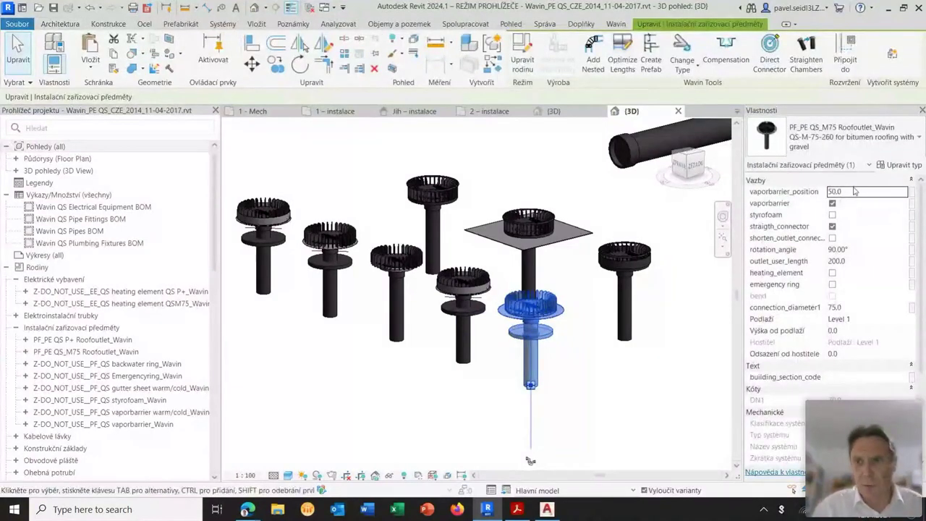
type("300")
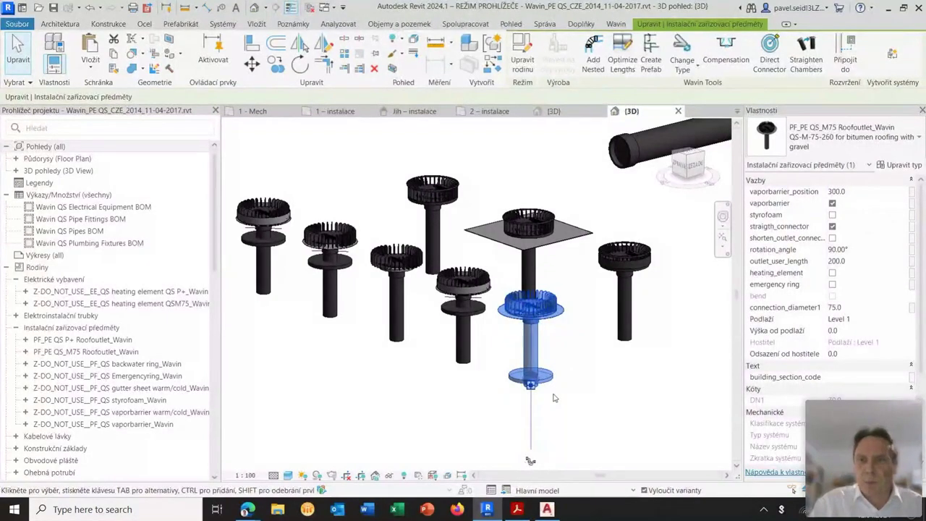
left_click(844, 191)
type("50")
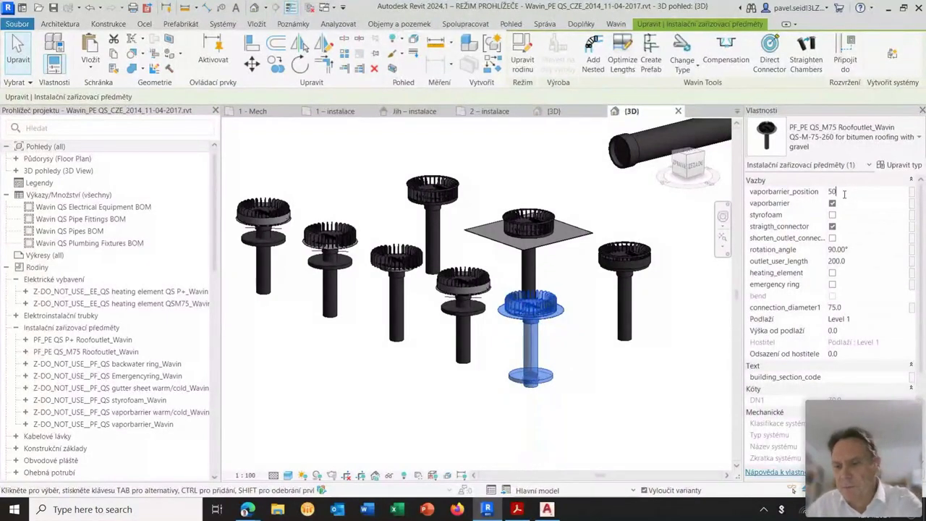
key("Return")
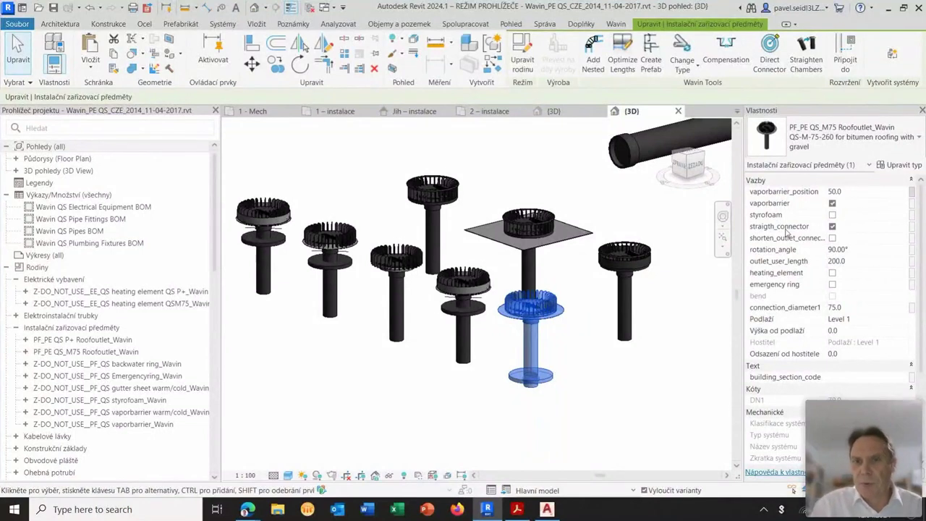
left_click(832, 203)
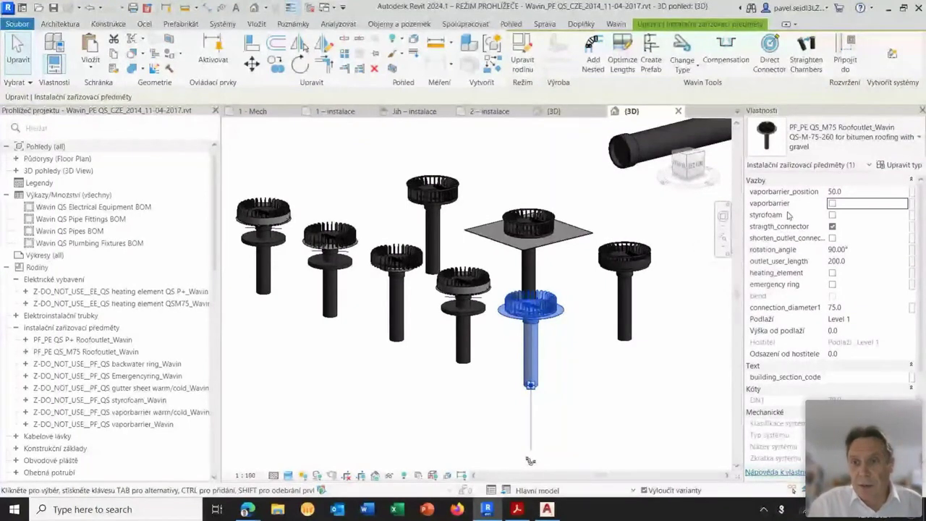
Test bent and shortened connector variants, keeping the straight, full-length connector.
left_click(832, 227)
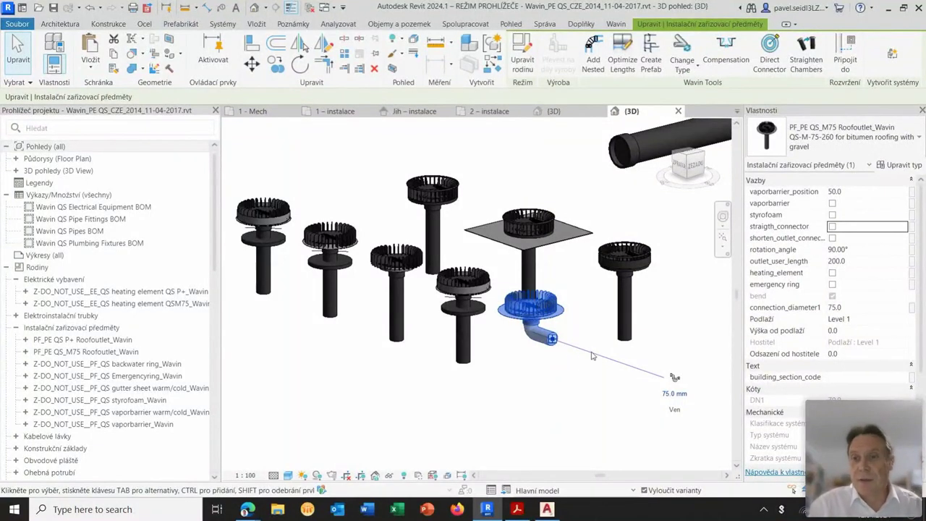
left_click(833, 226)
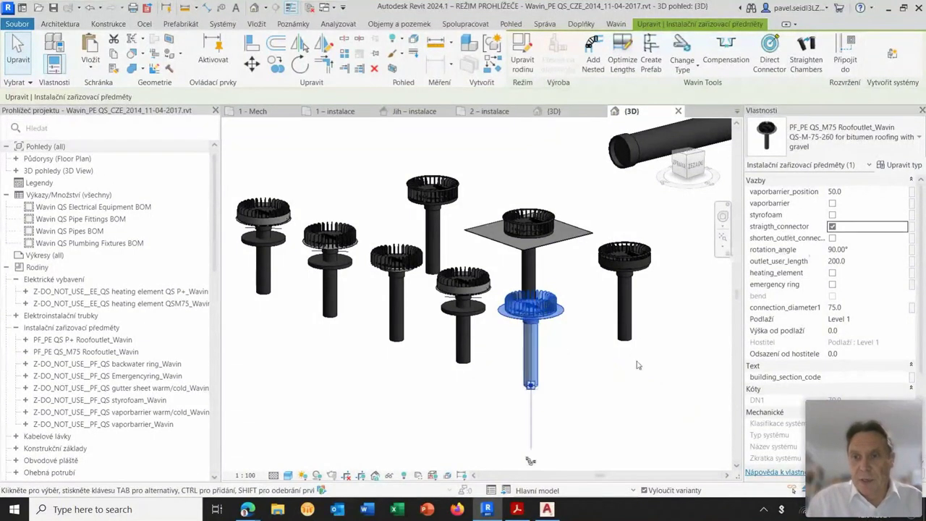
left_click(832, 238)
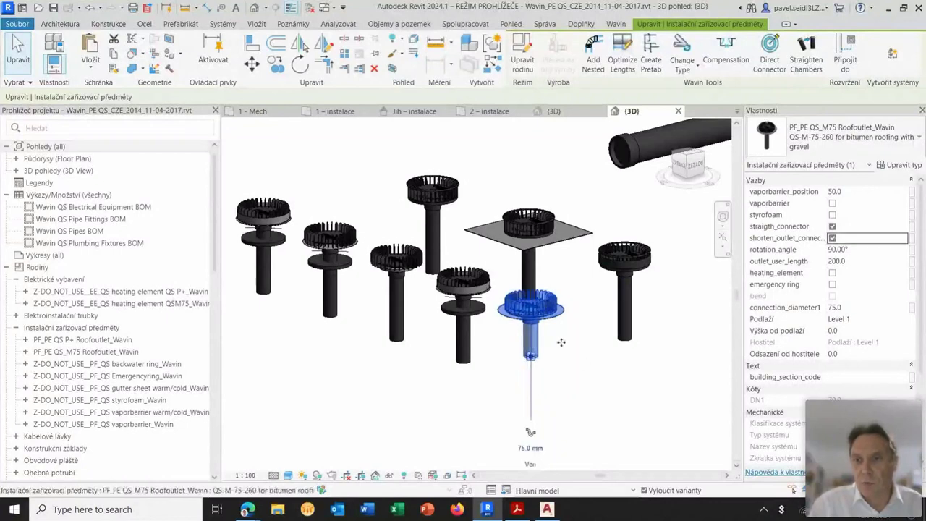
left_click(833, 238)
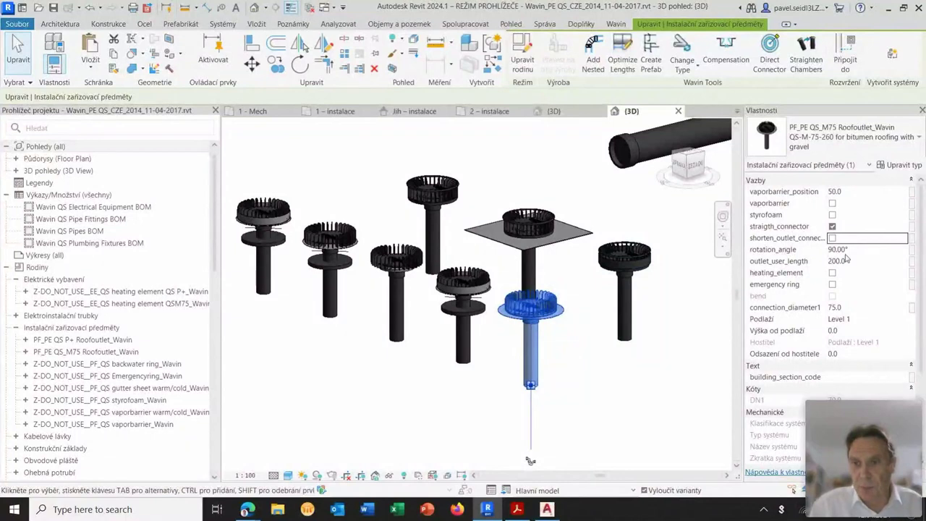
left_click(851, 310)
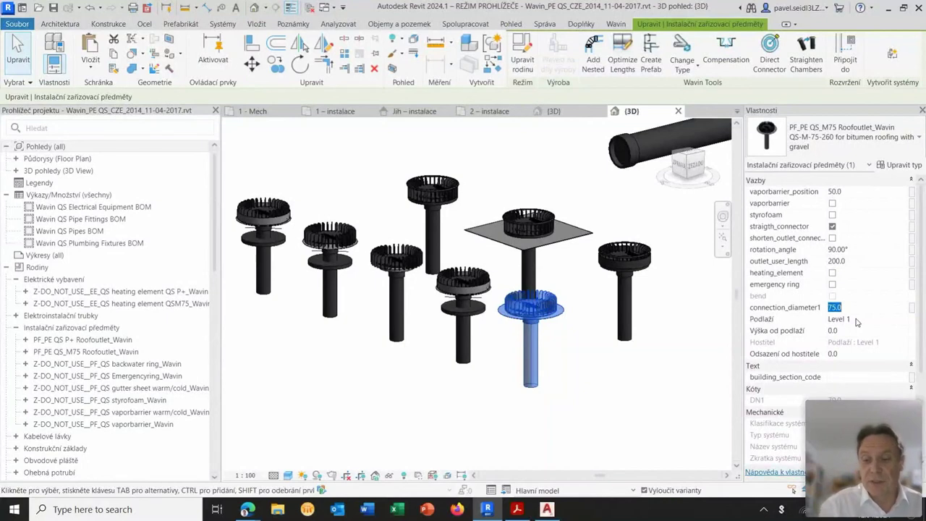
type("40")
Commit the 40.0 connection diameter, recheck the outlet, and close the 3D view.
key("Return")
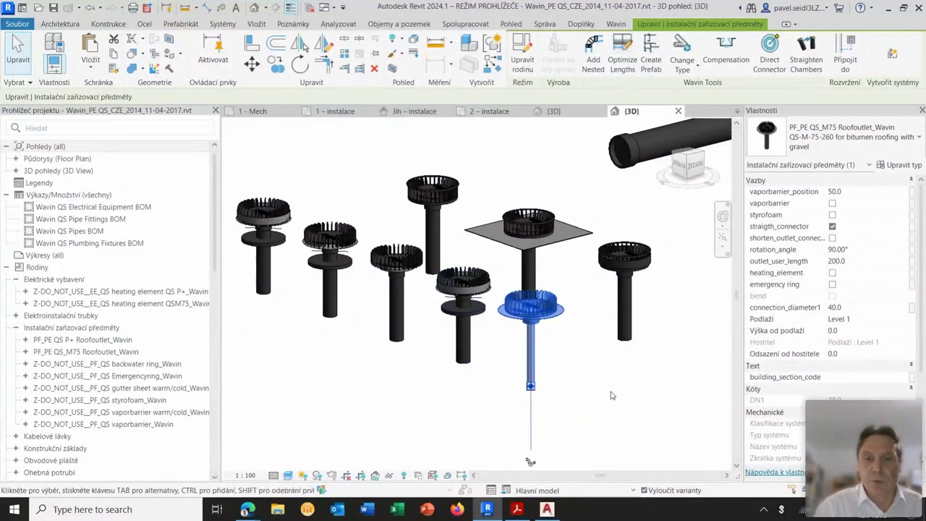
left_click(598, 394)
scroll(584, 378, "down", 2)
scroll(564, 383, "down", 1)
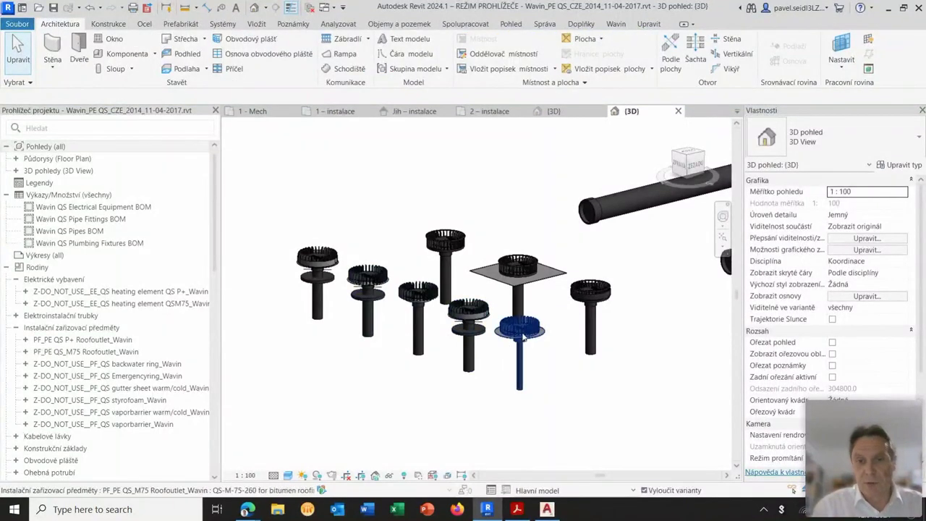
mouse_move(547, 381)
middle_mouse_down()
mouse_move(538, 385)
mouse_move(538, 378)
middle_mouse_up()
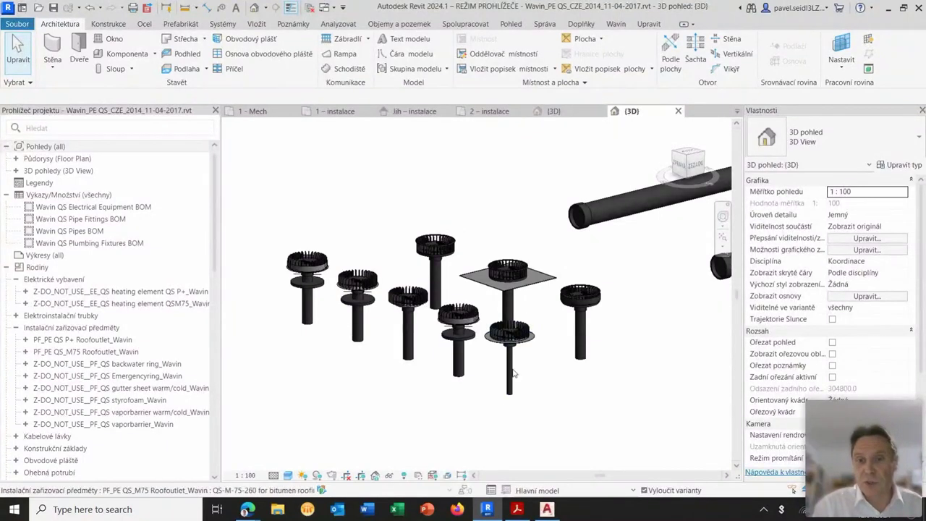
left_click(513, 347)
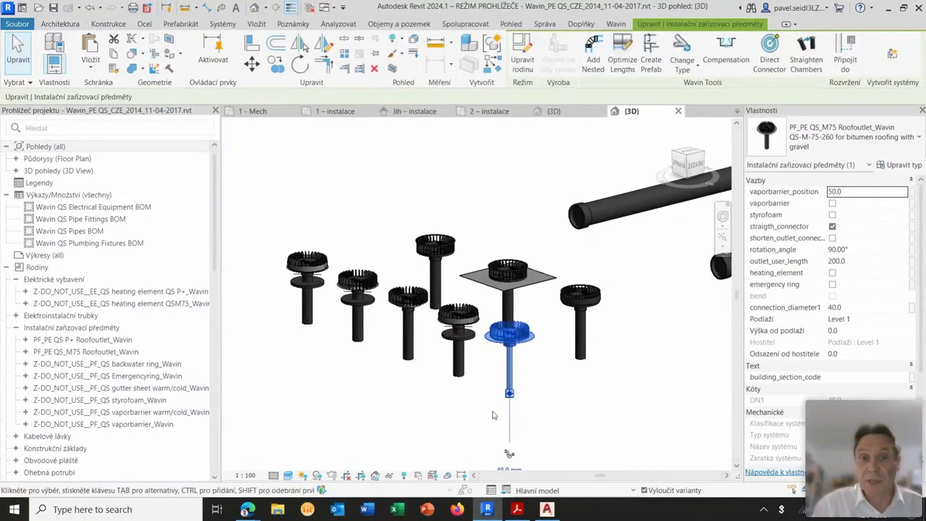
left_click(678, 111)
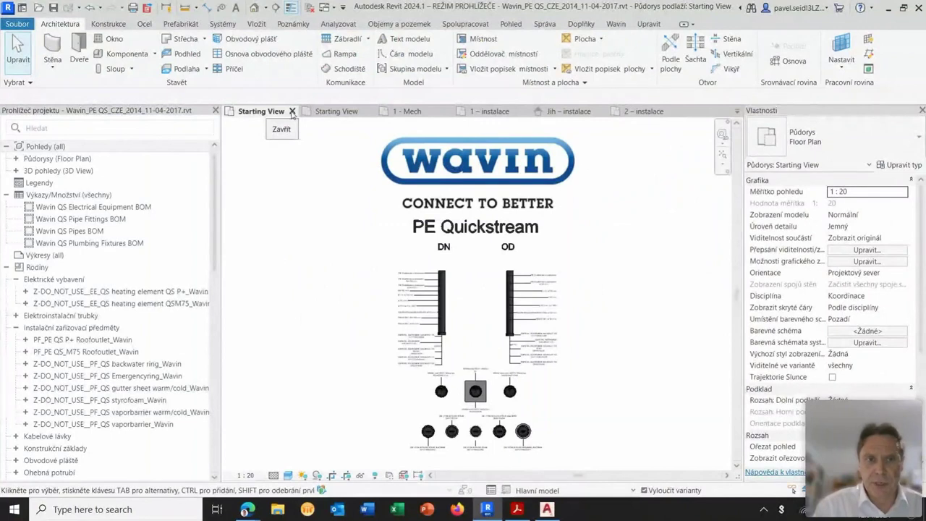
Close the sample project's Starting View and 1 - Mech tabs, leaving Projekt1's 1 – instalace plan.
left_click(292, 111)
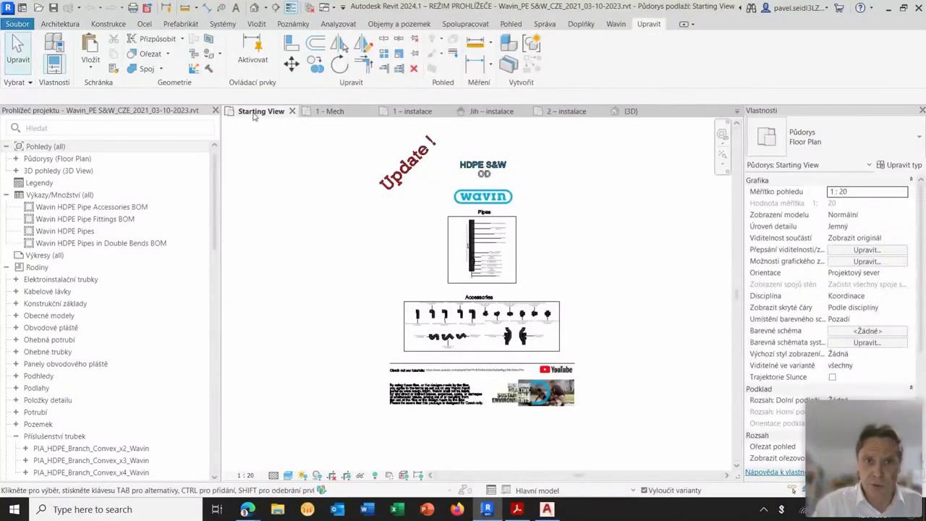
left_click(337, 112)
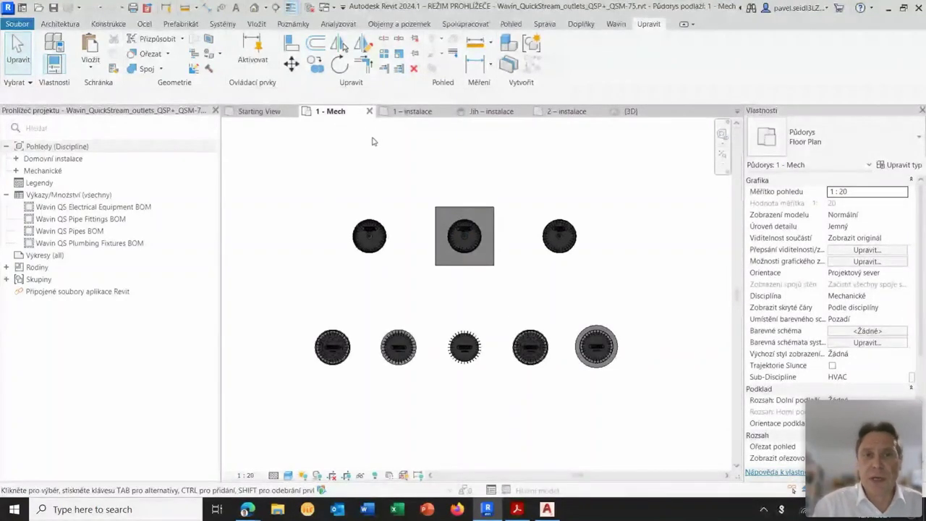
left_click(369, 111)
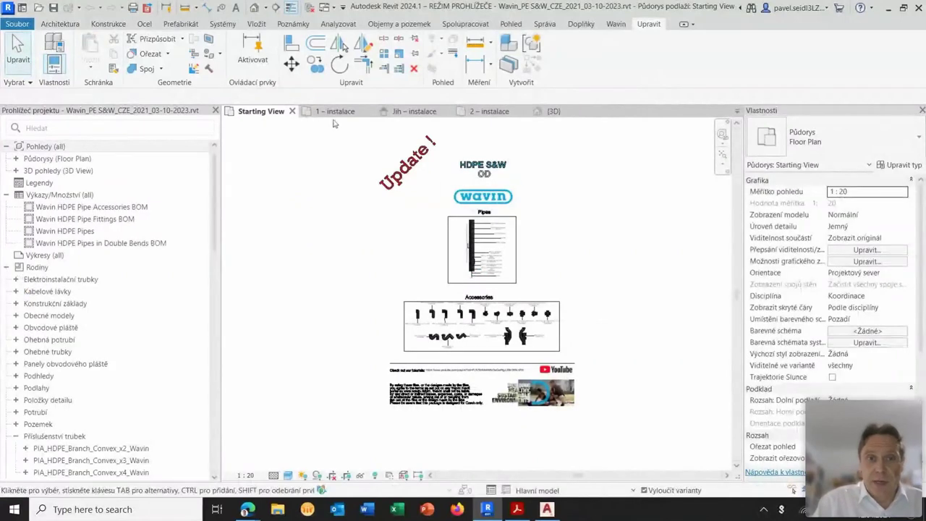
left_click(334, 113)
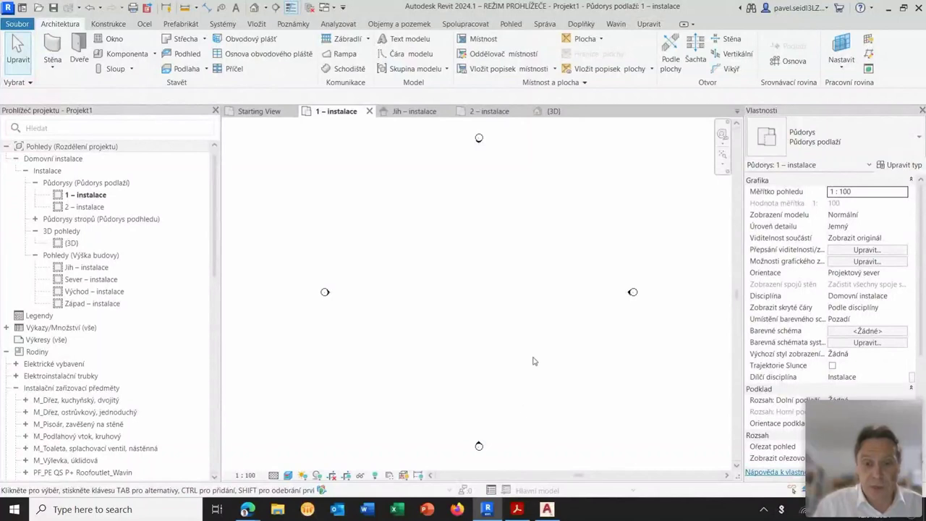
left_click(518, 509)
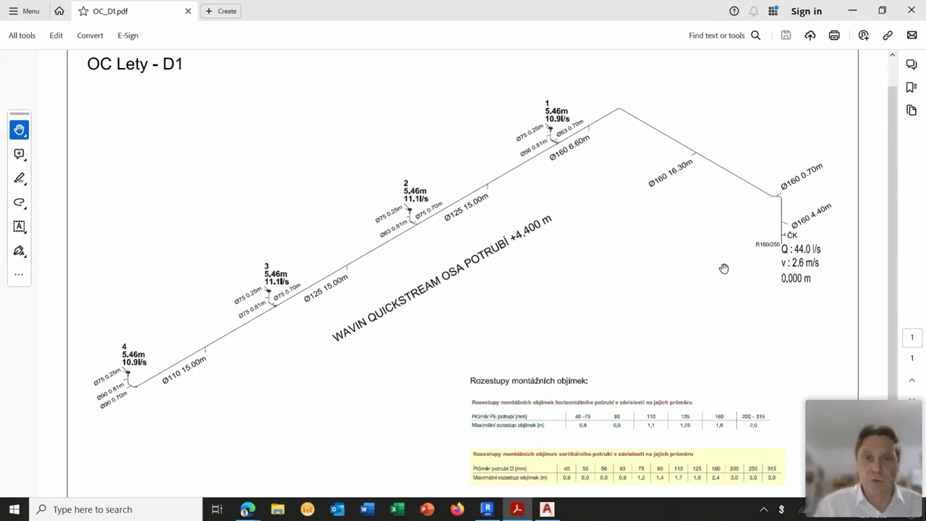
Review the OC Lety - D1 schematic in OC_D1.pdf, then minimize Acrobat.
left_click(855, 14)
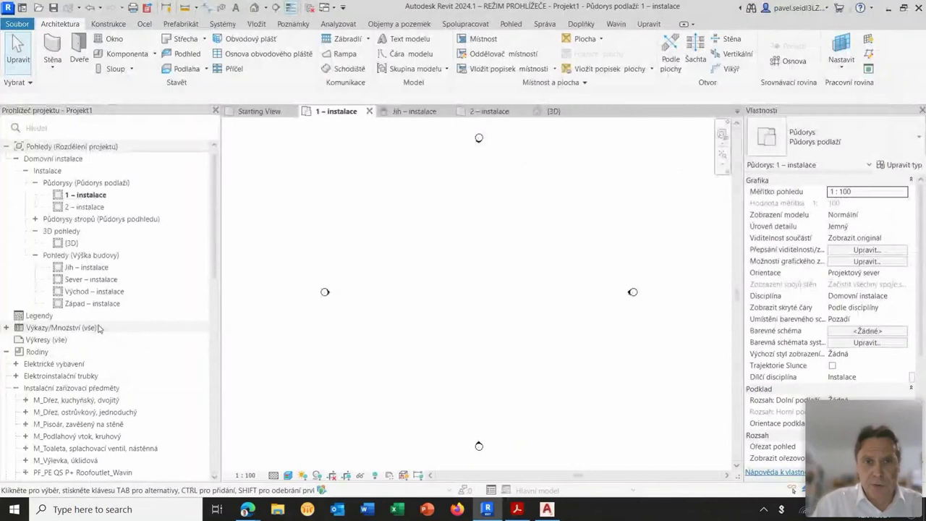
Expand PF_PE QS P+ Roofoutlet_Wavin under Instalační zařizovací předměty to show its QSP+ types.
scroll(114, 338, "down", 3)
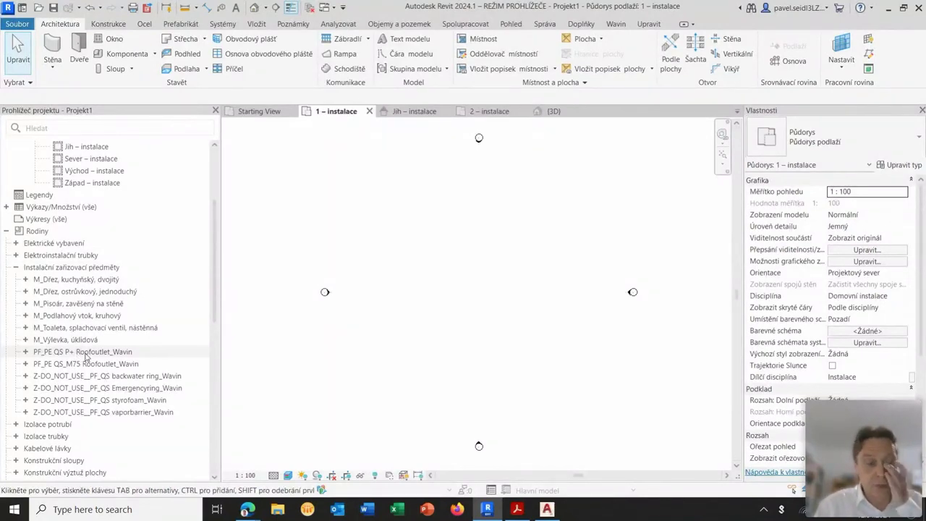
left_click(25, 352)
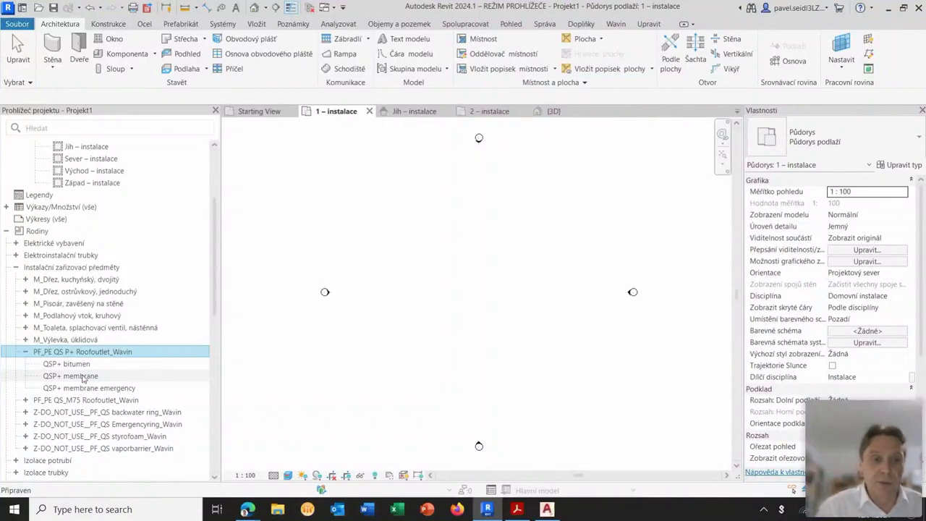
Place one QSP+ membrane outlet with 75 mm connection diameter at 1000 mm above level.
left_click(81, 379)
left_click_drag(71, 381, 418, 331)
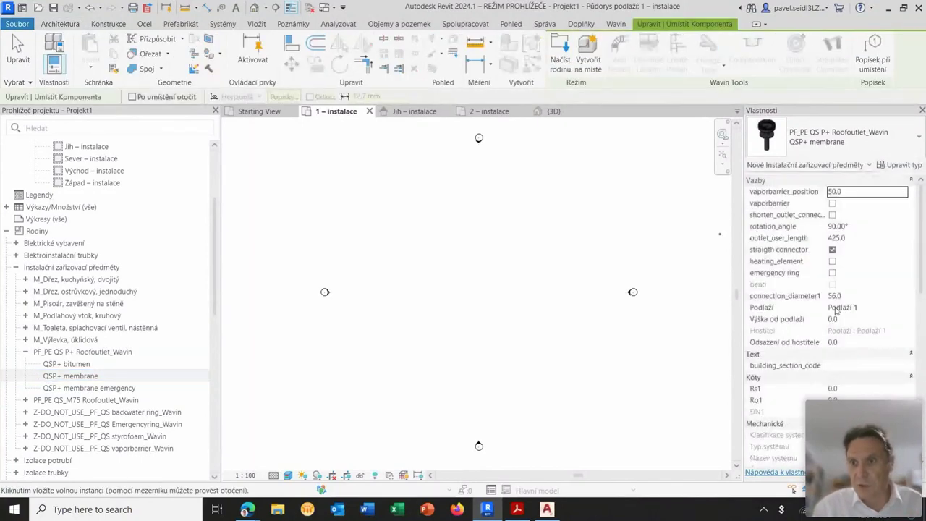
left_click(848, 297)
type("75")
key("Return")
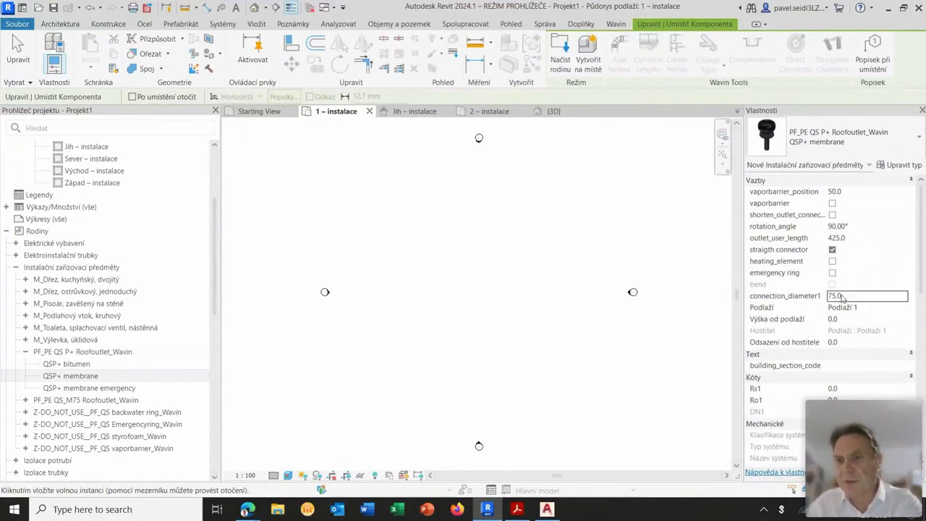
left_click(845, 319)
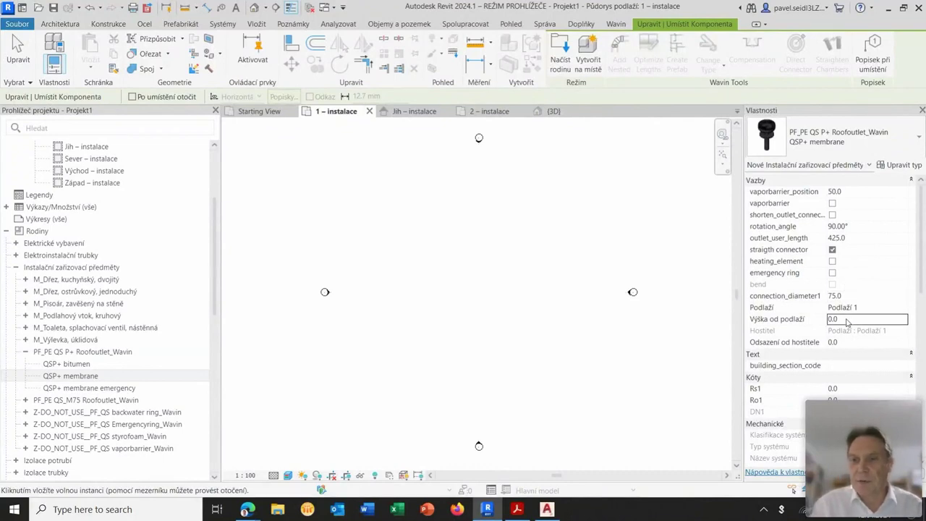
type("1")
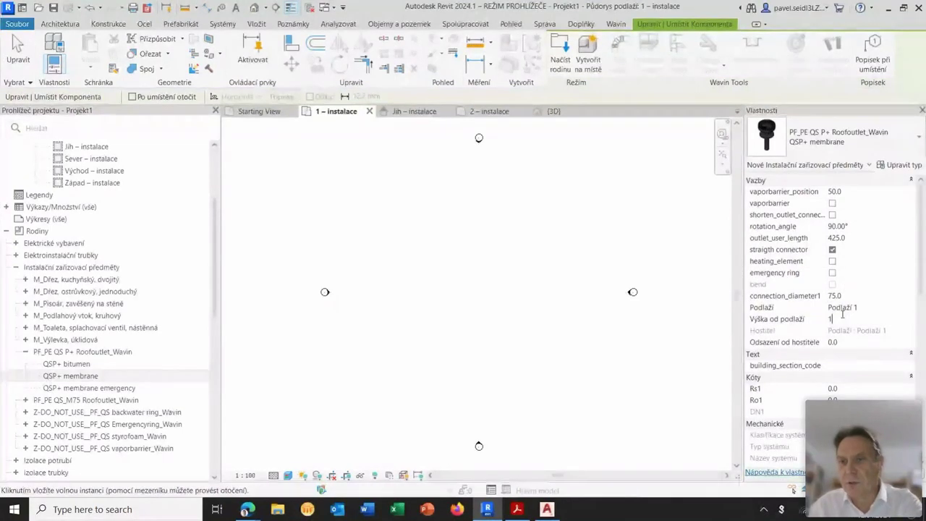
type("000")
key("Return")
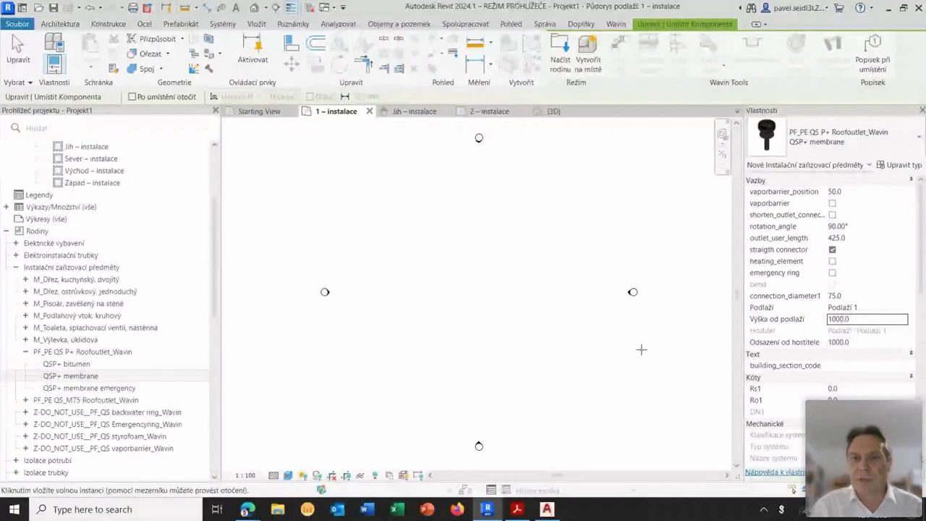
scroll(369, 265, "up", 2)
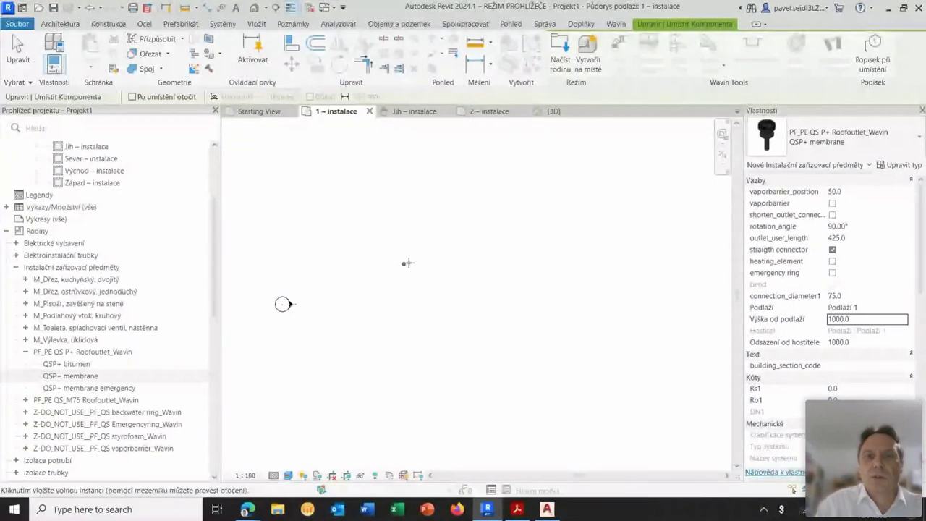
left_click(429, 264)
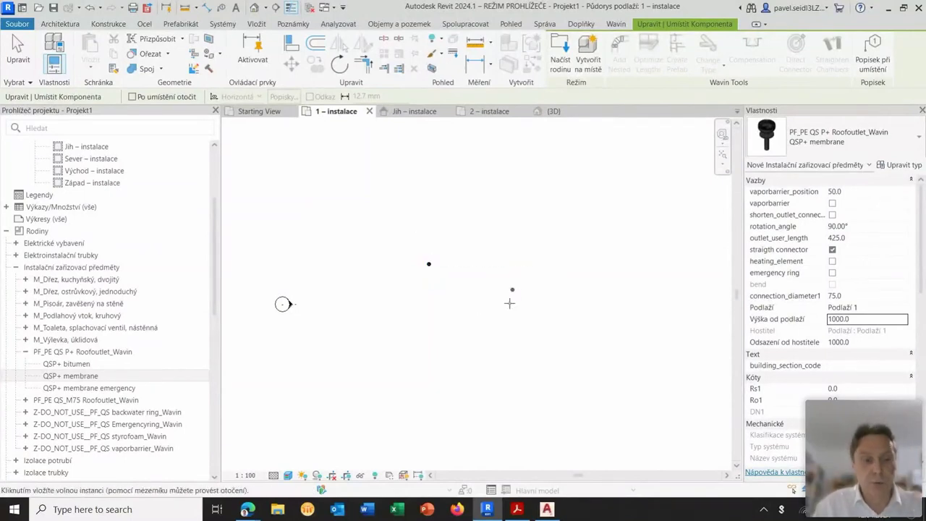
key("Escape")
key("Escape")
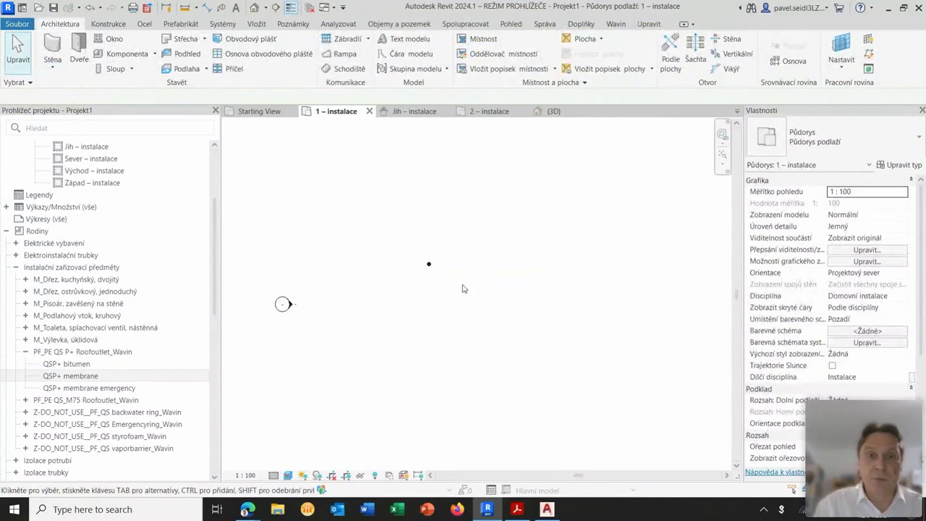
Open the Jih – instalace elevation and zoom in to inspect the QSP+ membrane outlet.
left_click(414, 112)
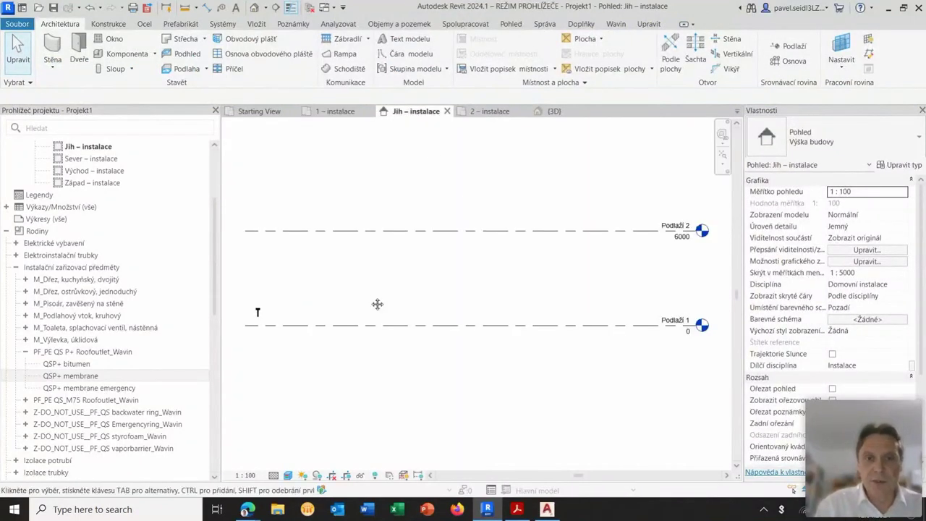
scroll(506, 269, "up", 1)
scroll(467, 270, "up", 1)
scroll(466, 271, "up", 1)
scroll(467, 275, "up", 1)
middle_click_drag(468, 275, 450, 290)
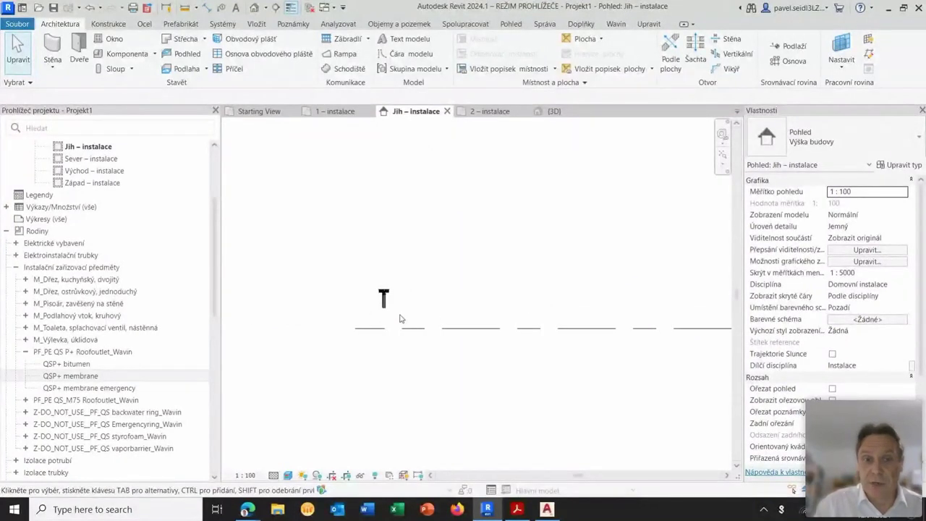
left_click(384, 299)
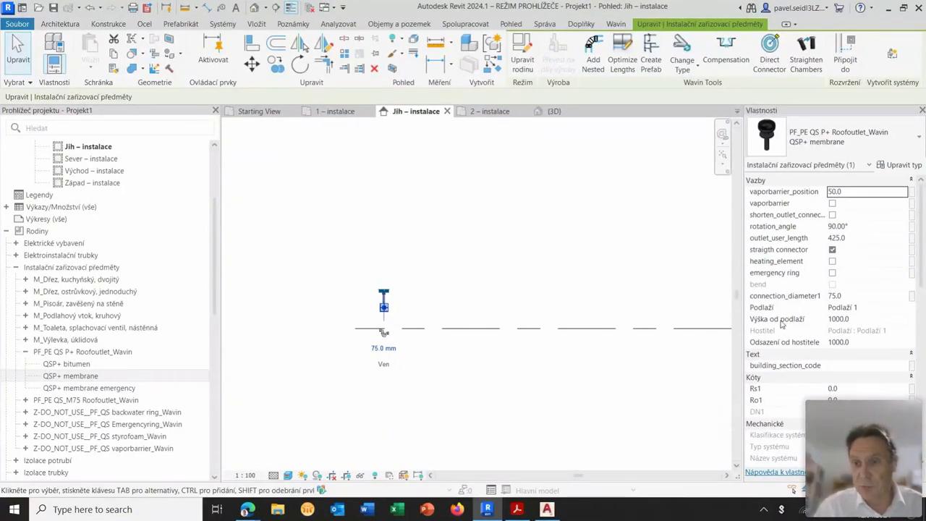
left_click(507, 281)
scroll(486, 275, "up", 2)
mouse_move(492, 275)
middle_mouse_down()
mouse_move(531, 249)
mouse_move(510, 286)
middle_mouse_up()
In the Jih elevation, dimension the roof outlet's 1000 height above Podlaží 1.
left_click(208, 9)
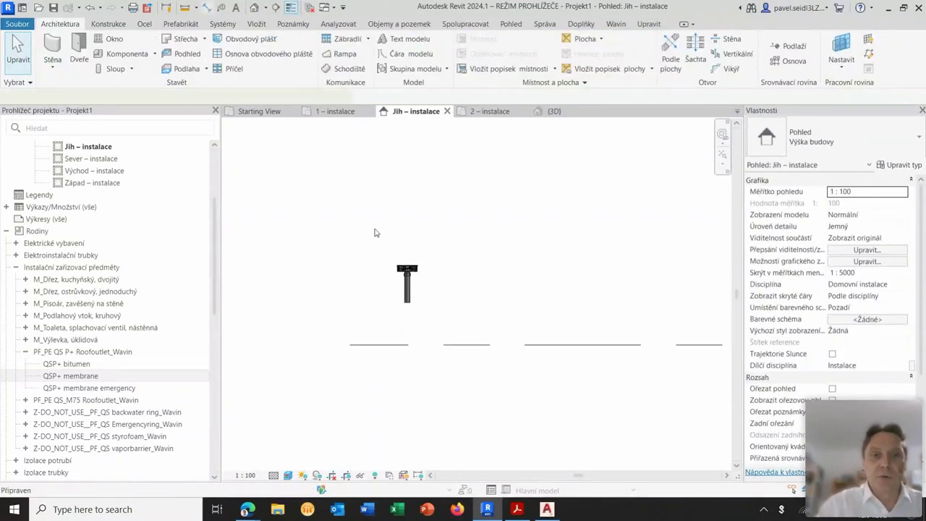
scroll(399, 268, "up", 3)
scroll(418, 229, "up", 3)
scroll(419, 229, "down", 1)
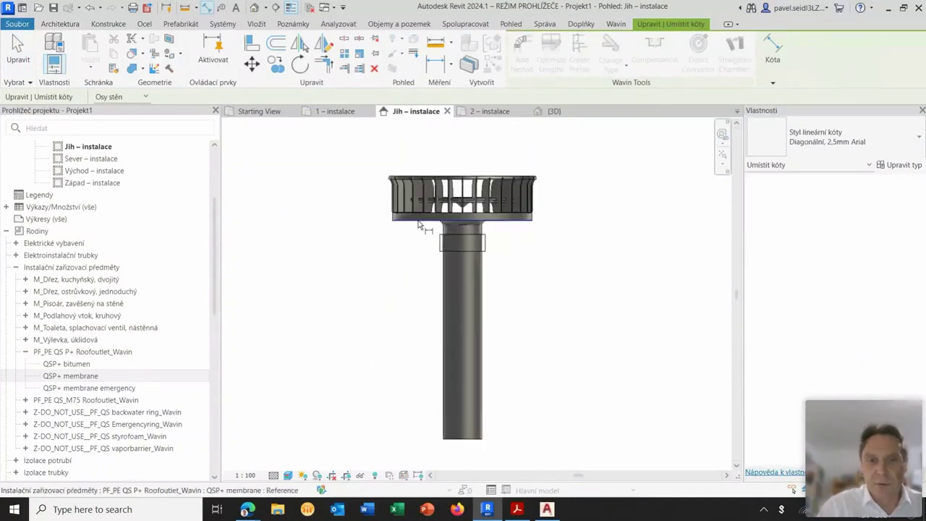
scroll(413, 263, "down", 2)
scroll(368, 408, "down", 2)
scroll(382, 398, "up", 2)
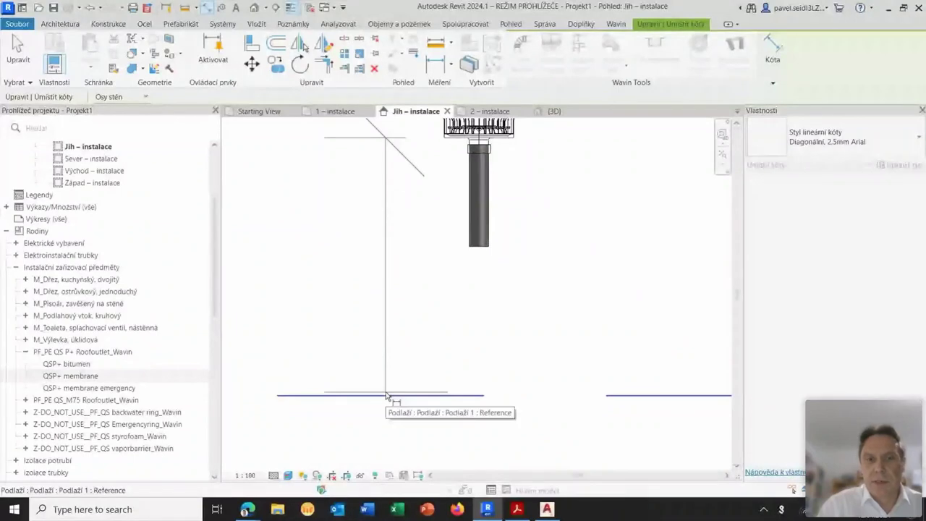
left_click(386, 395)
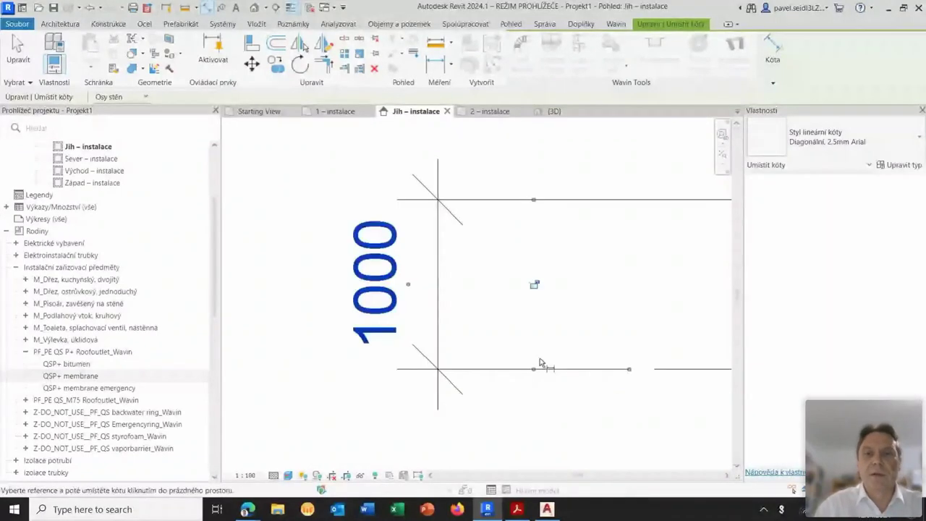
key("Escape")
Change the outlet's height dimension from 1000 to 5400 to raise it.
scroll(543, 318, "down", 2)
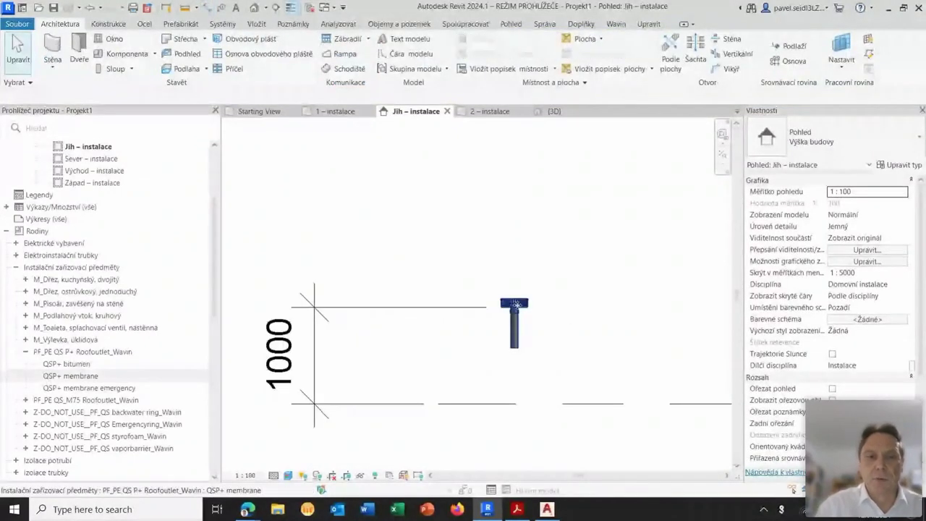
left_click(514, 304)
left_click(286, 362)
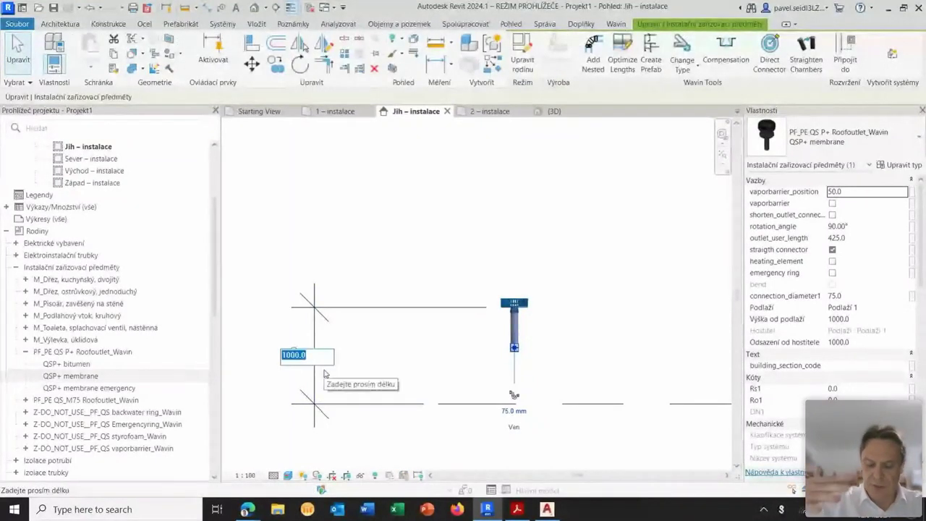
type("5400")
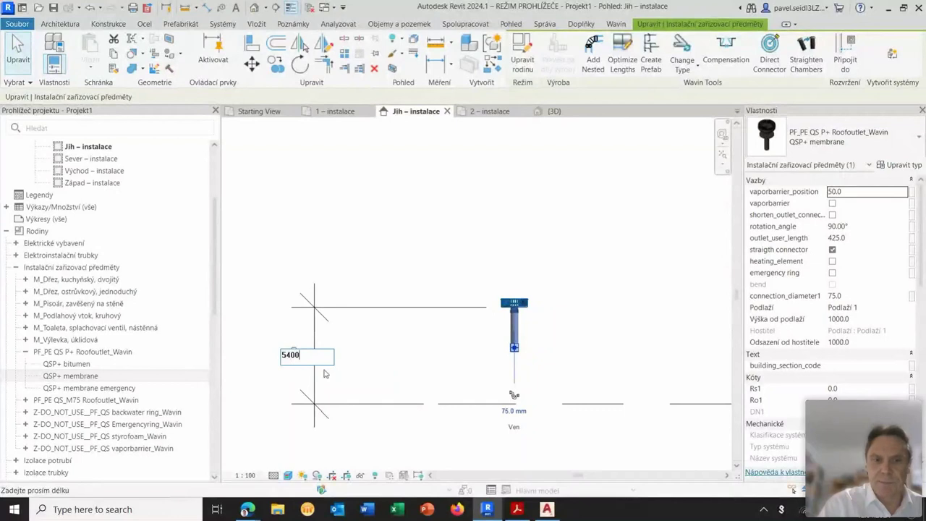
key("Return")
left_click(474, 254)
scroll(503, 261, "down", 2)
middle_click_drag(502, 261, 431, 296)
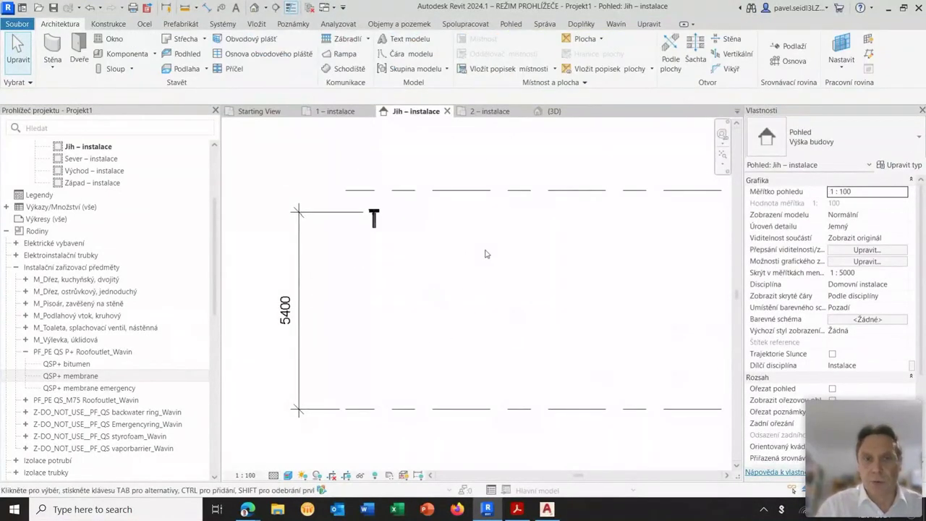
middle_click_drag(492, 304, 491, 293)
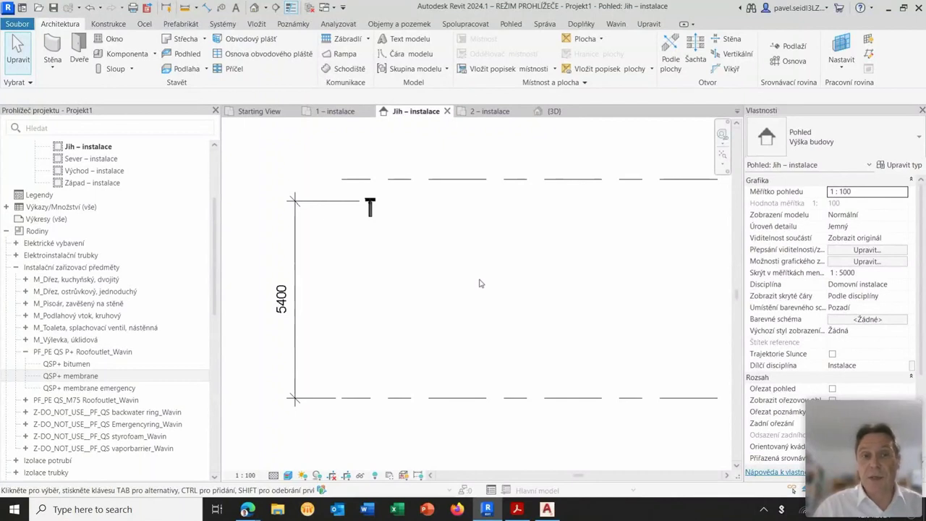
In the 2 – instalace plan, start a Wavin HDPE S&W (OD) pipe at 125 mm diameter.
left_click(488, 111)
scroll(397, 305, "up", 3)
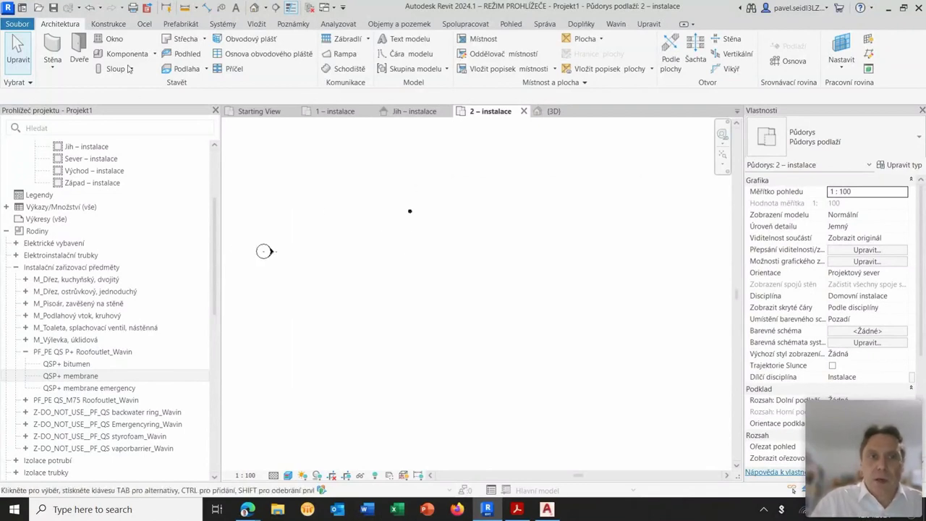
left_click(223, 24)
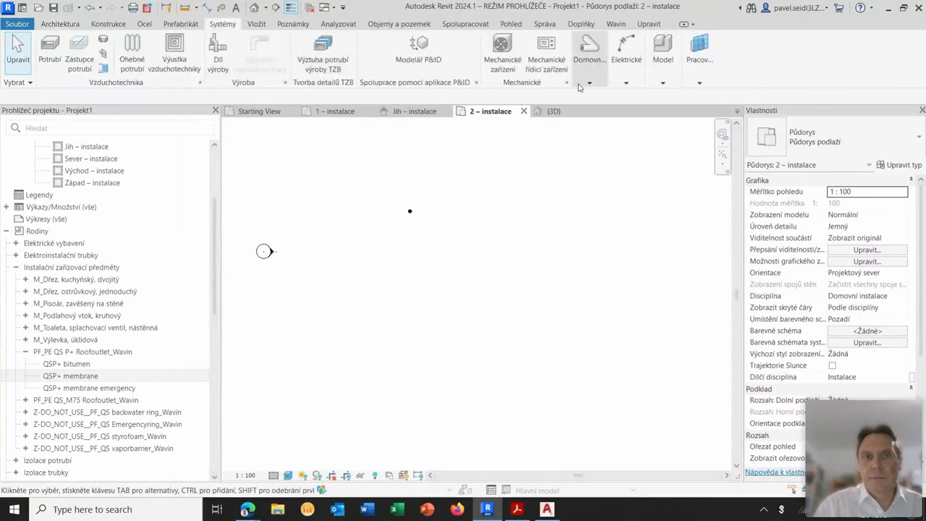
left_click(281, 107)
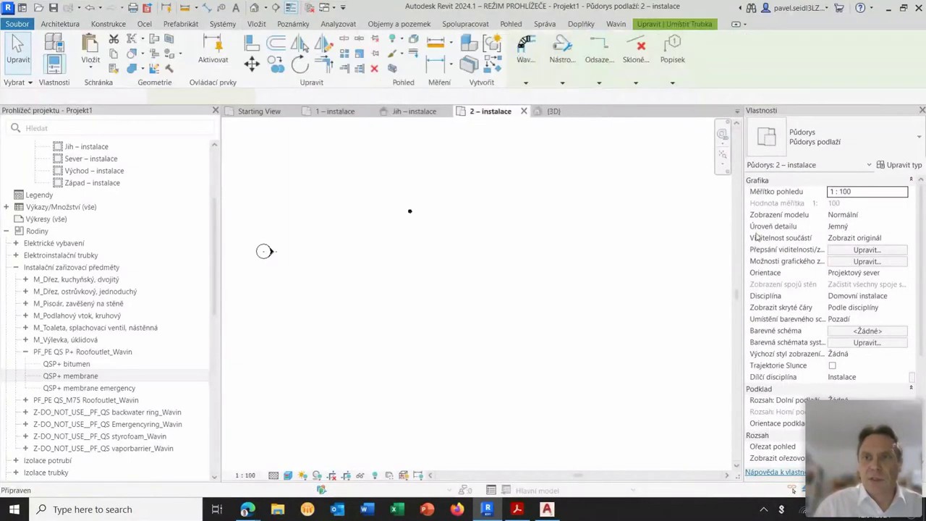
left_click(830, 147)
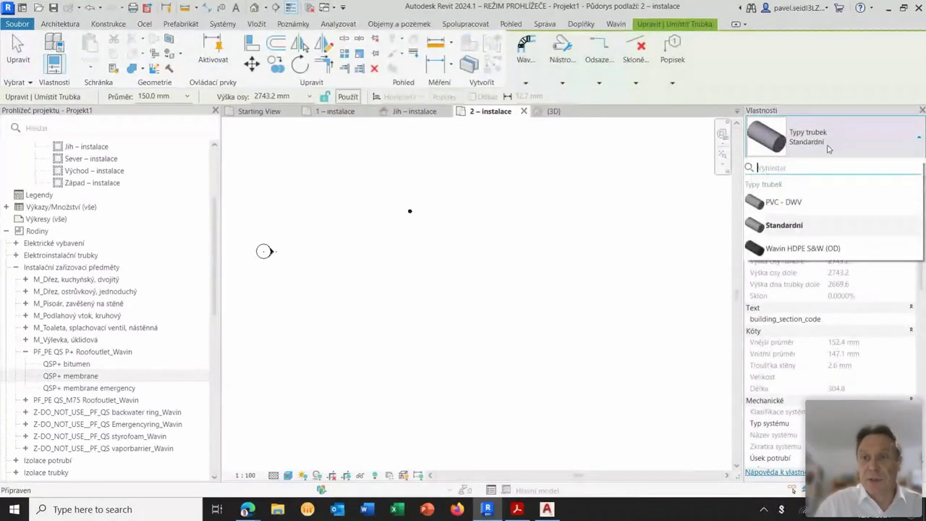
left_click(801, 249)
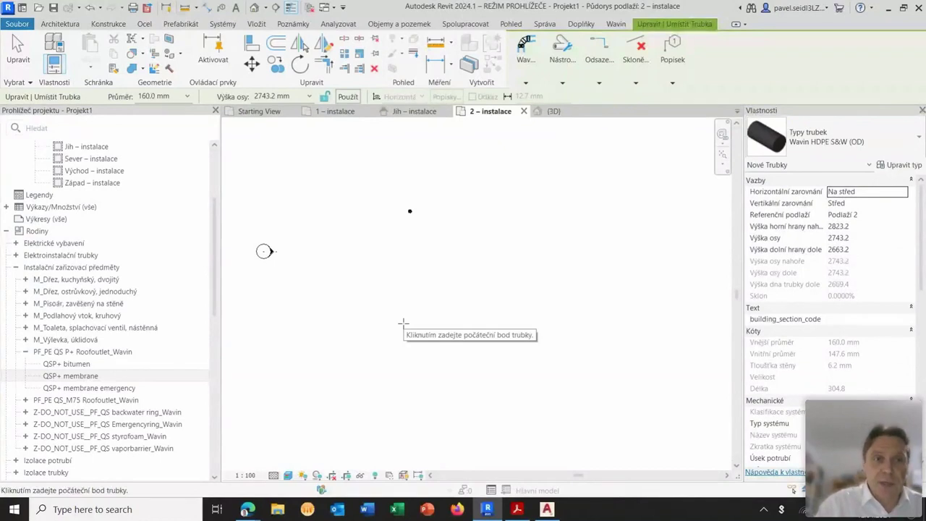
left_click(187, 97)
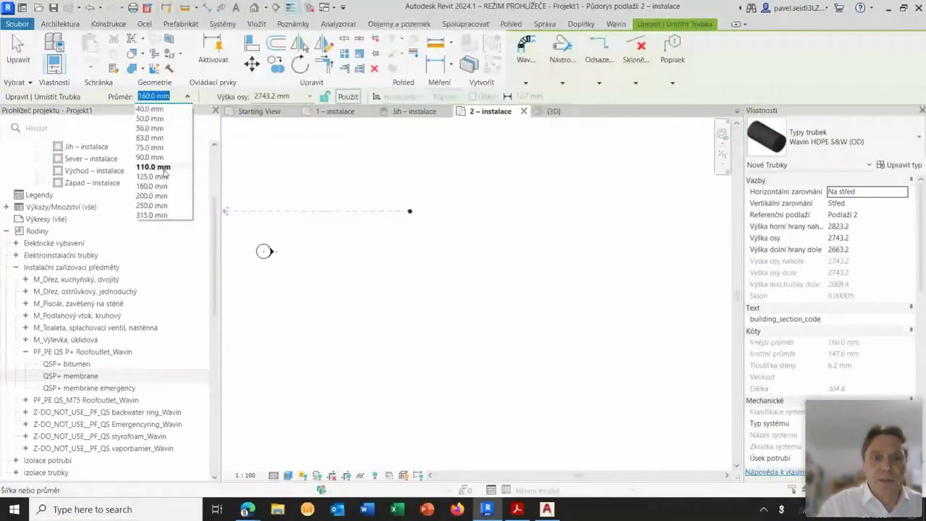
left_click(164, 176)
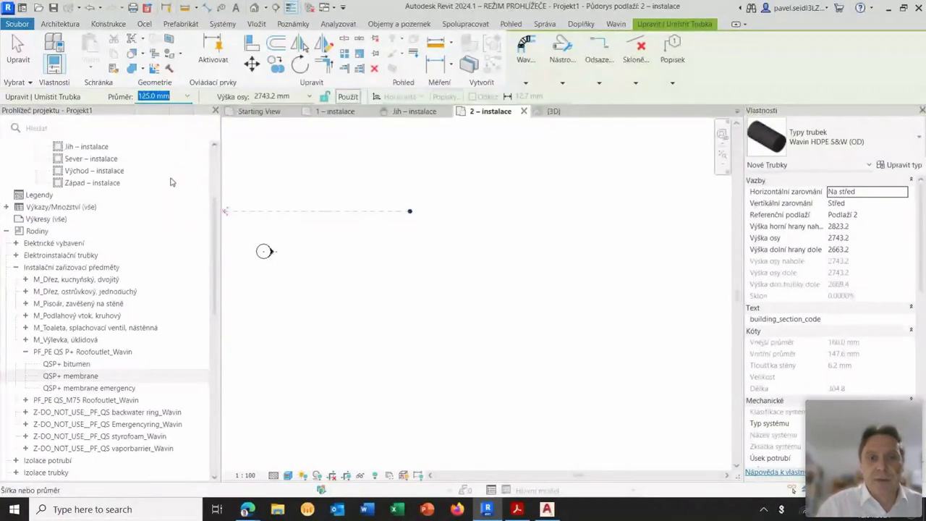
Draw the pipe about 18200 long below the outlet, then show the Jih – instalace elevation.
left_click(351, 239)
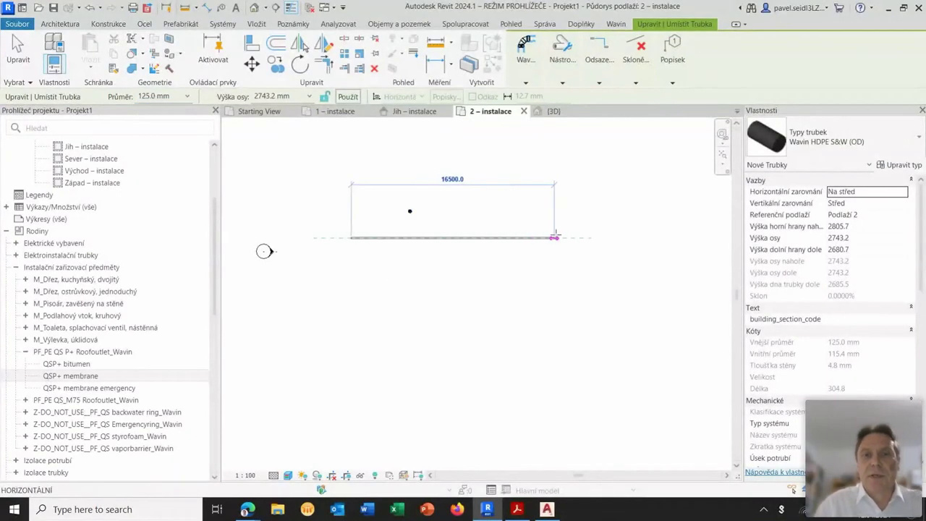
left_click(579, 337)
key("Escape")
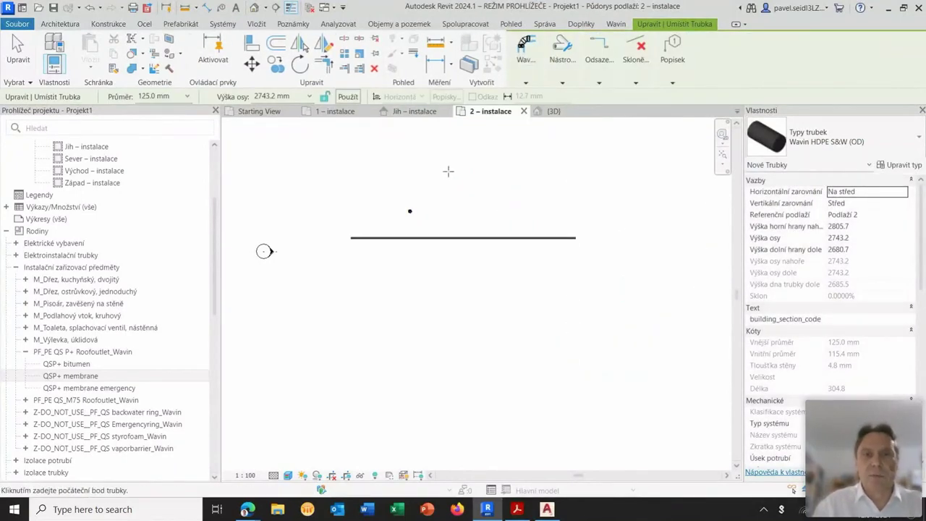
key("Escape")
left_click(414, 111)
Dimension the pipe's height above the lower level, which reads 8743.
mouse_move(530, 297)
middle_mouse_down()
mouse_move(438, 314)
mouse_move(515, 309)
middle_mouse_up()
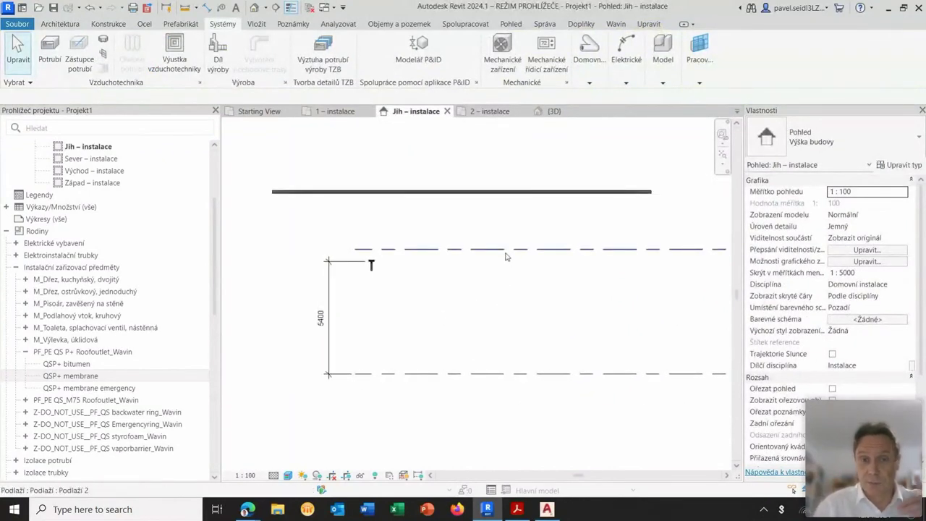
middle_click_drag(502, 257, 543, 258)
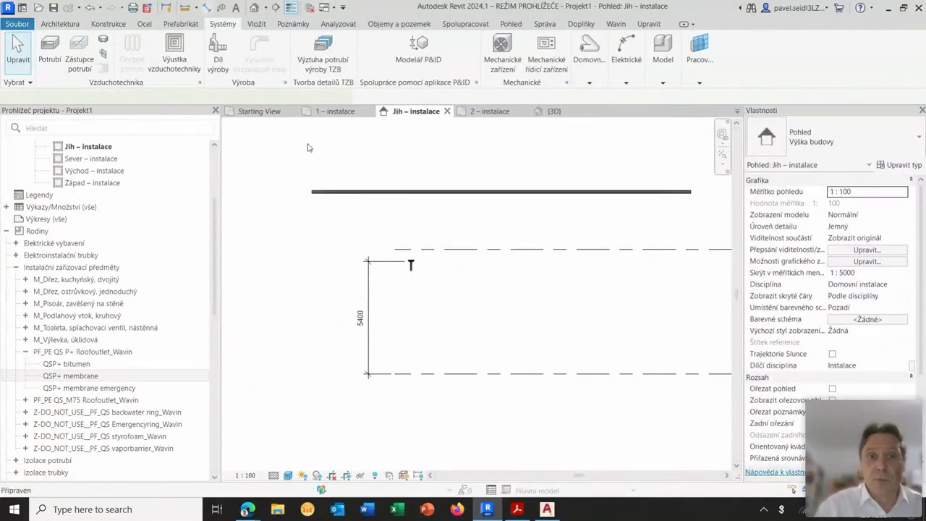
scroll(476, 198, "up", 3)
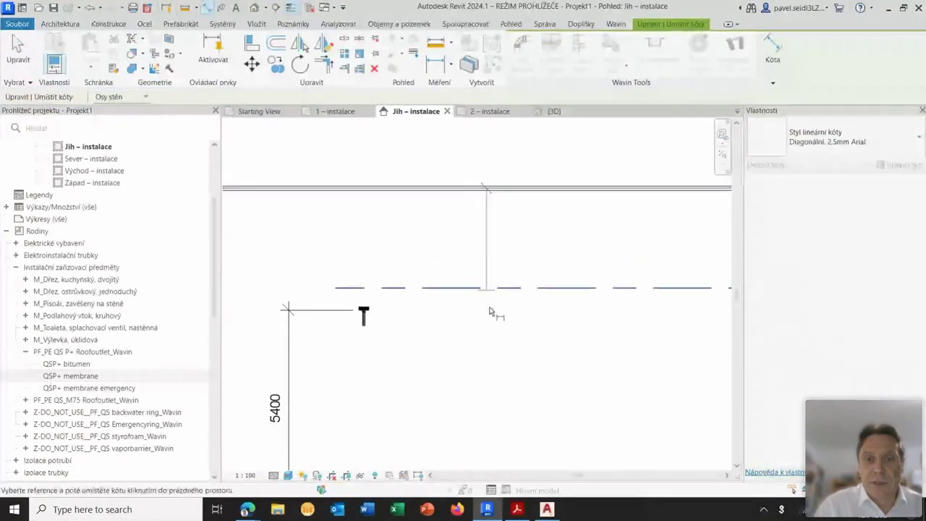
scroll(492, 312, "down", 3)
middle_click_drag(497, 343, 517, 254)
left_click(511, 320)
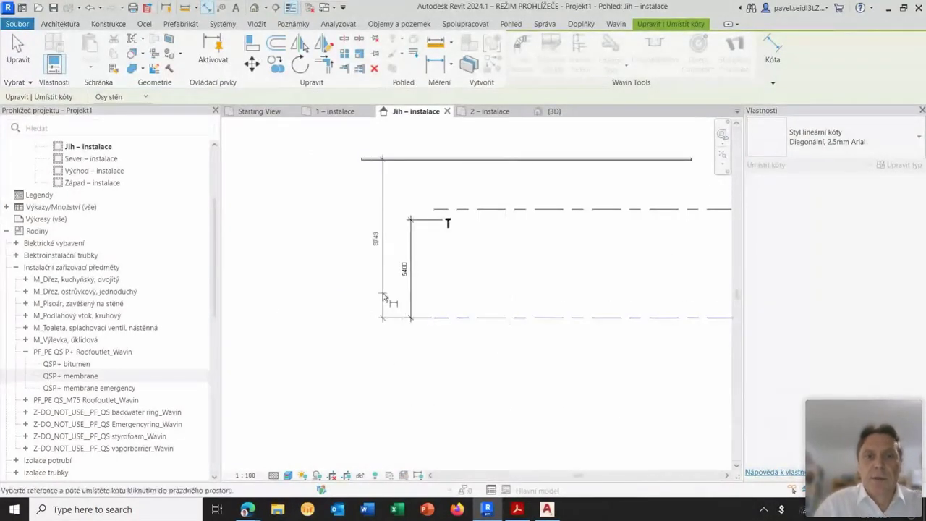
left_click(354, 298)
key("Escape")
key("Escape")
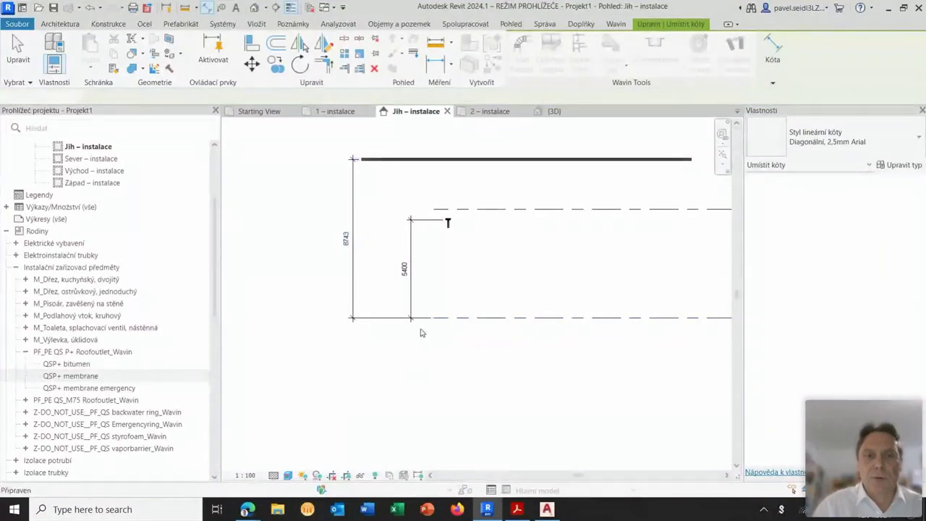
Change the pipe's height dimension from 8743.2 to 4400 to lower it.
left_click(526, 160)
left_click(345, 239)
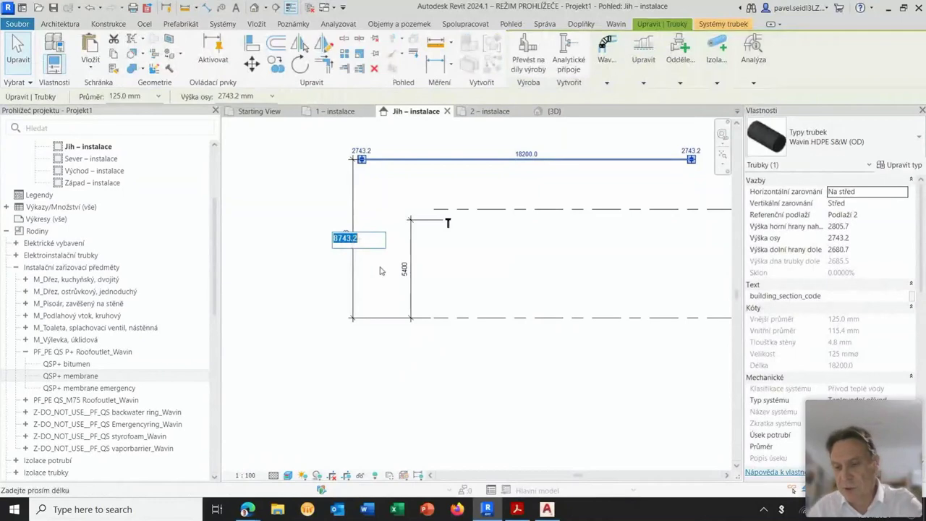
key("BackSpace")
type("4400")
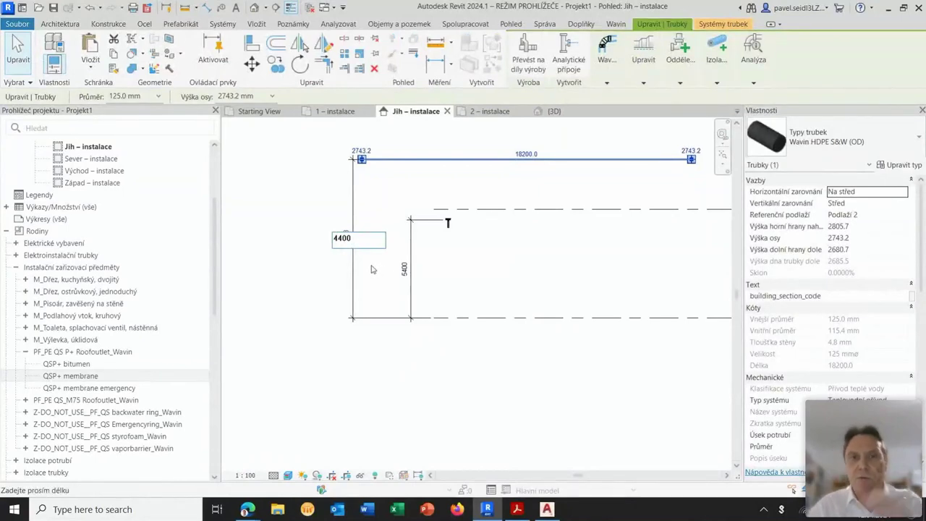
key("Return")
left_click(459, 355)
scroll(458, 351, "down", 1)
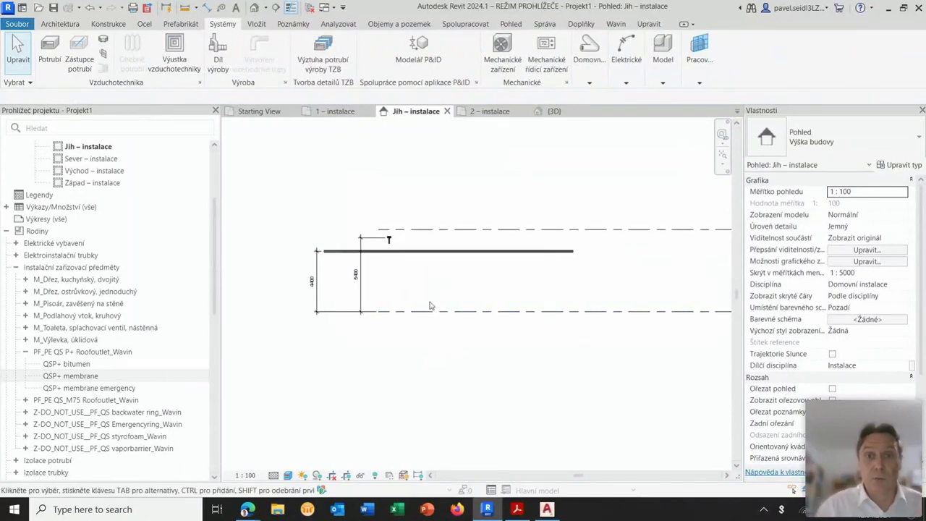
In the 2 – instalace plan, dimension the outlet centre to the pipe, reading 2173.
left_click(490, 110)
scroll(428, 252, "up", 3)
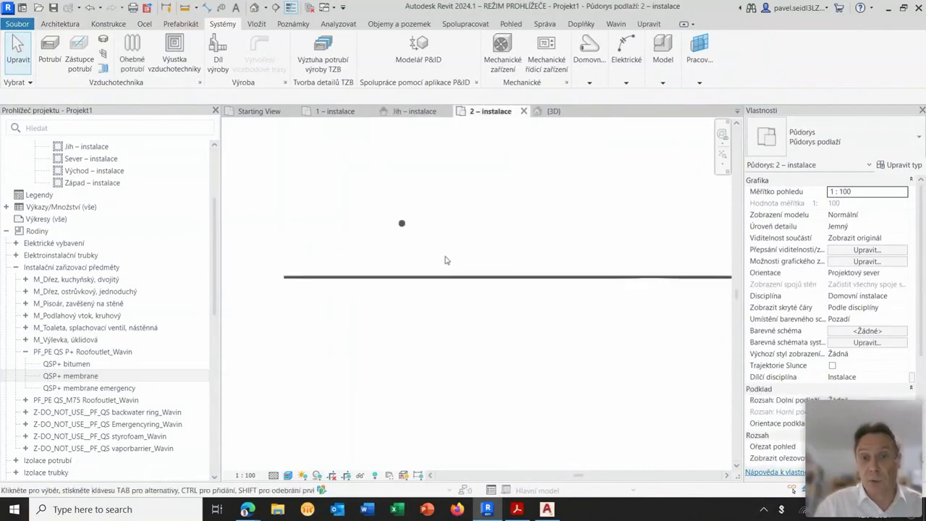
middle_click_drag(449, 265, 531, 257)
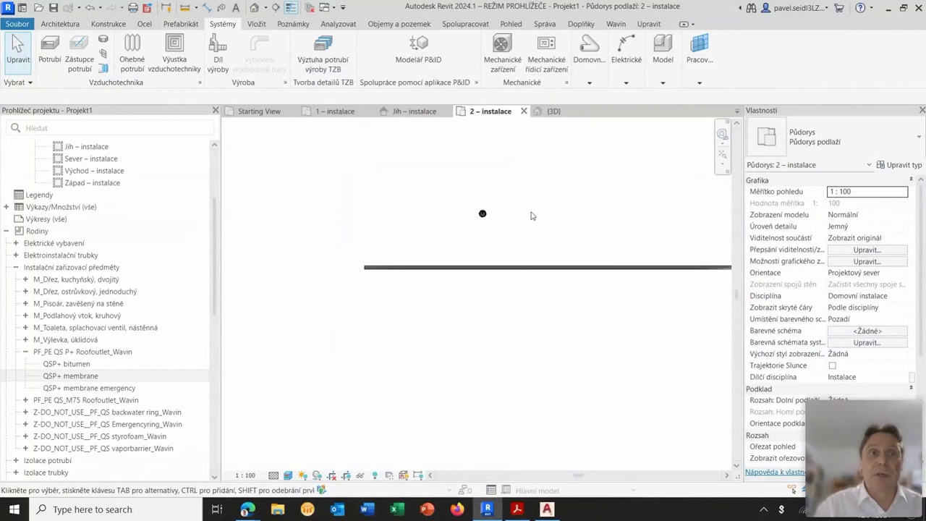
left_click(207, 8)
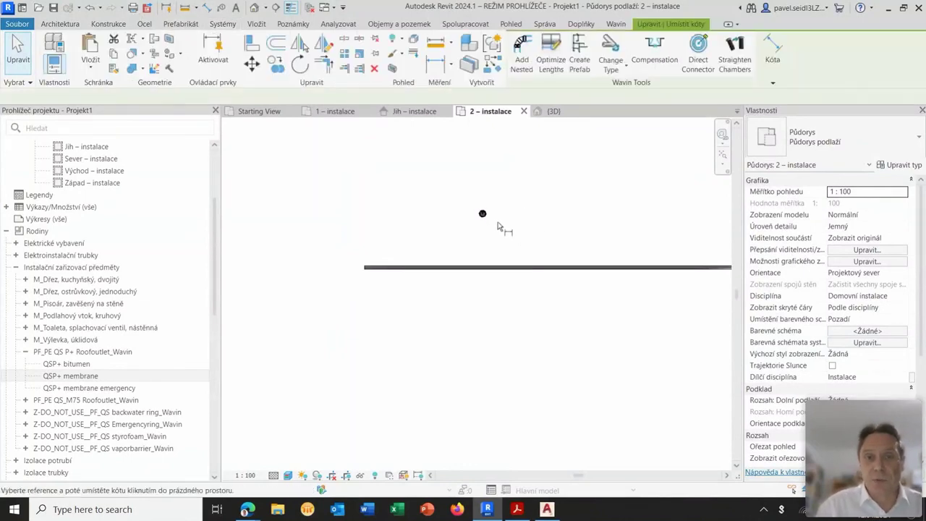
scroll(492, 219, "up", 3)
scroll(481, 208, "up", 2)
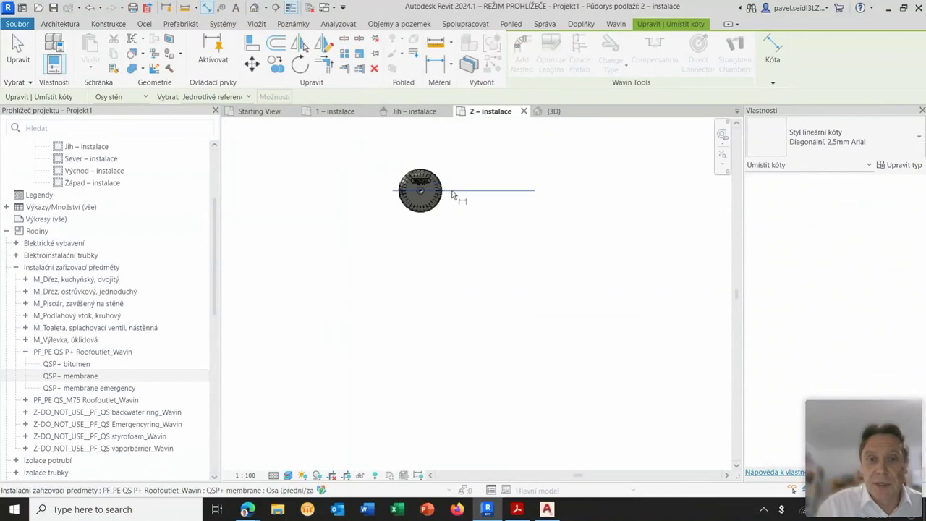
left_click(454, 207)
scroll(487, 295, "down", 3)
middle_click_drag(471, 388, 494, 301)
scroll(493, 302, "up", 2)
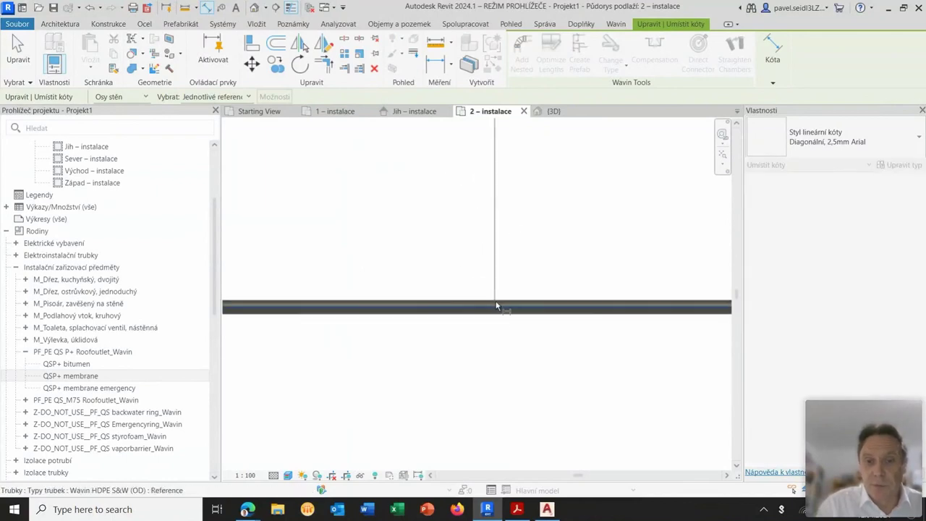
left_click(497, 310)
scroll(497, 309, "down", 3)
middle_click_drag(304, 254, 561, 254)
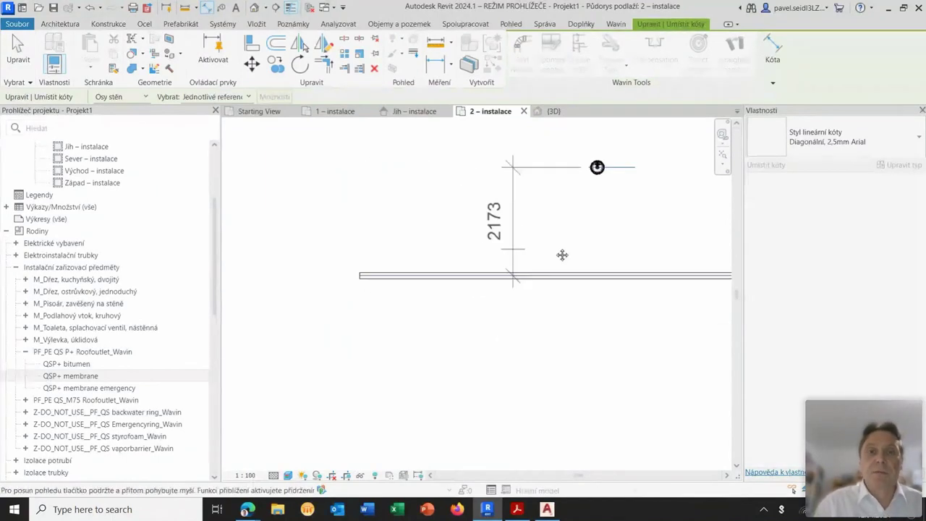
left_click(314, 270)
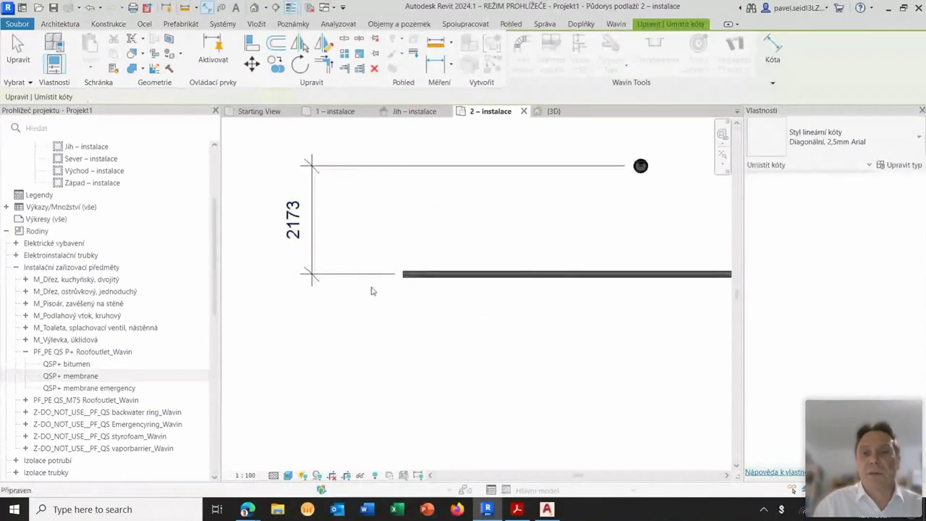
key("Escape")
key("Escape")
Change the outlet-to-pipe dimension from 2173 to 1000, moving the outlet closer.
middle_click_drag(500, 228, 480, 270)
left_click(608, 215)
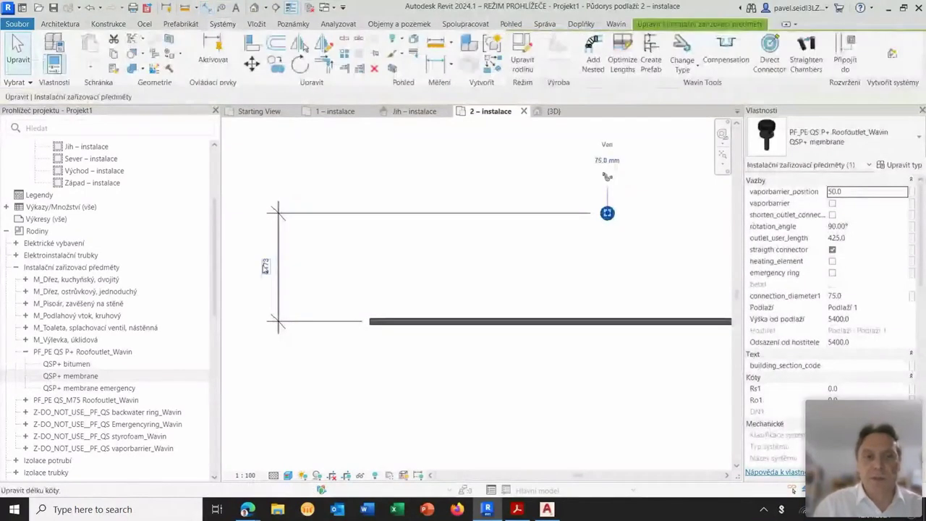
left_click(259, 268)
type("10")
key("Return")
scroll(536, 303, "down", 1)
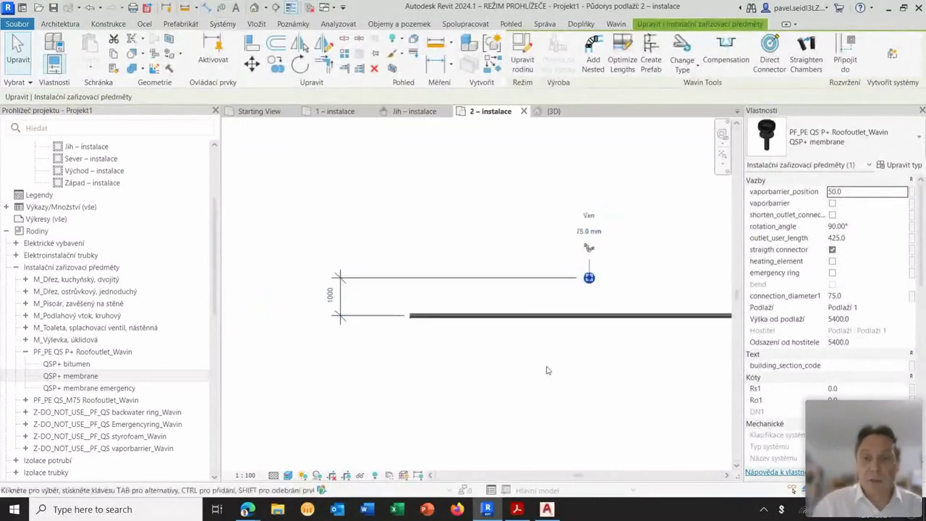
left_click(547, 371)
scroll(547, 371, "down", 2)
Open the 3D view and frame the QSP+ outlet standing above the Wavin pipe.
left_click(554, 111)
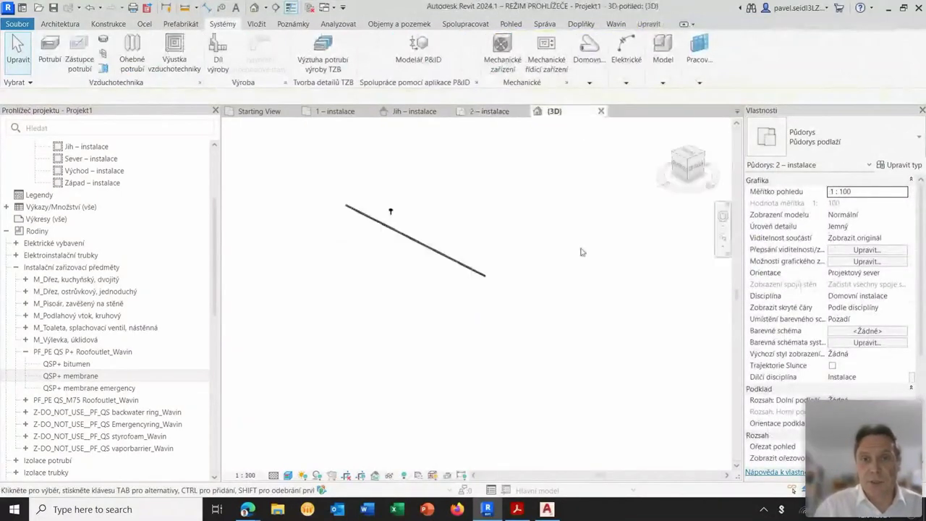
scroll(419, 233, "up", 1)
middle_click_drag(420, 233, 478, 244)
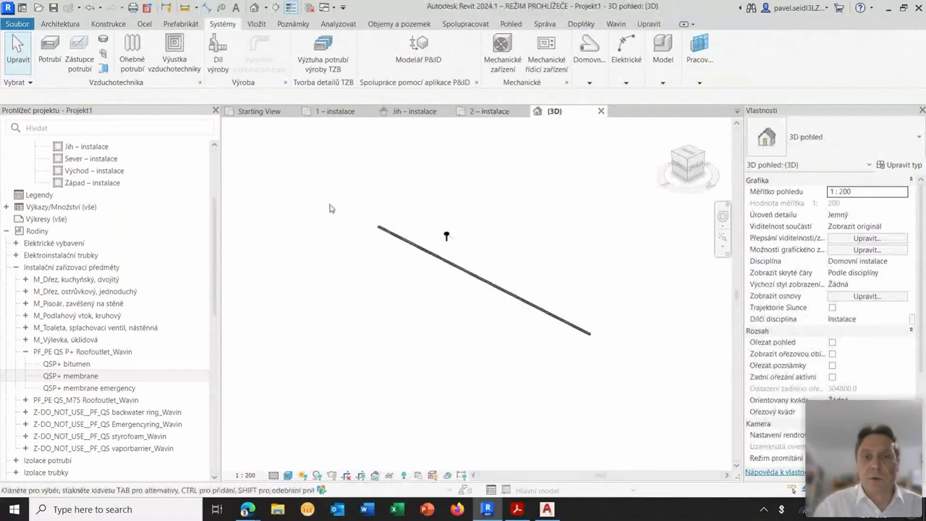
scroll(519, 255, "up", 1)
scroll(517, 253, "up", 1)
mouse_move(515, 251)
middle_mouse_down()
mouse_move(550, 224)
mouse_move(521, 205)
middle_mouse_up()
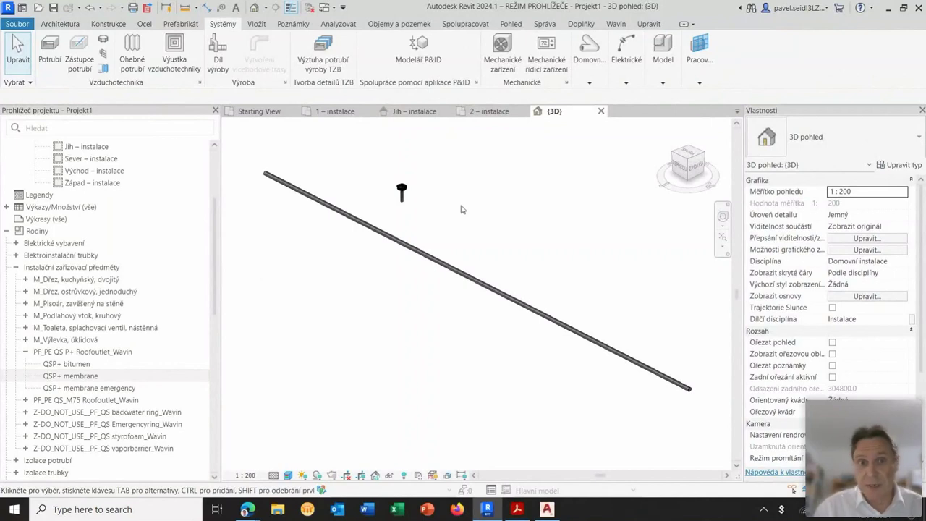
scroll(462, 209, "up", 1)
mouse_move(463, 209)
middle_mouse_down()
mouse_move(482, 209)
mouse_move(470, 205)
middle_mouse_up()
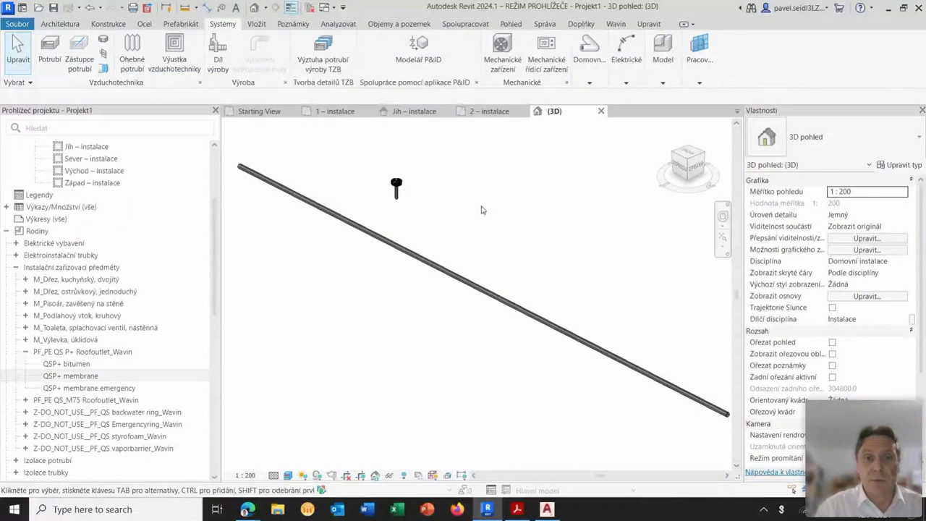
Use Connect Into to join the QSP+ roof outlet to the horizontal Wavin pipe.
left_click(396, 188)
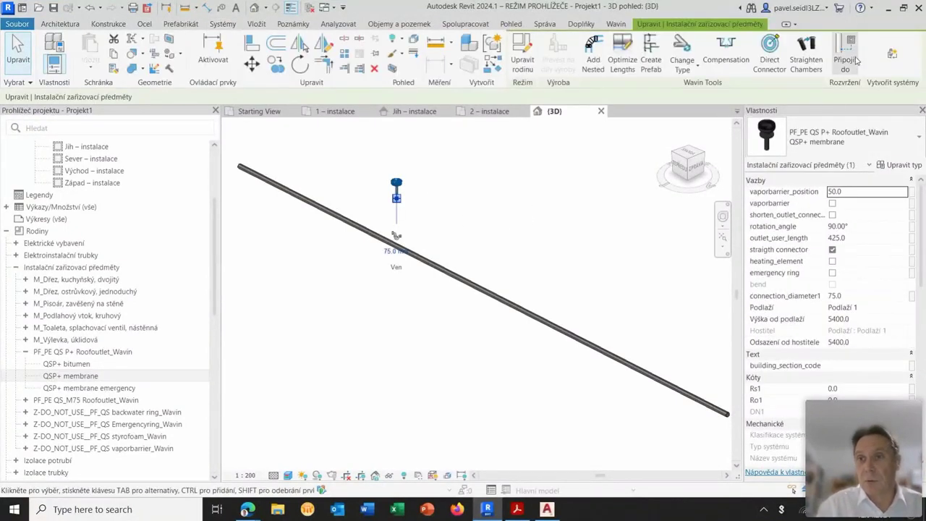
left_click(848, 60)
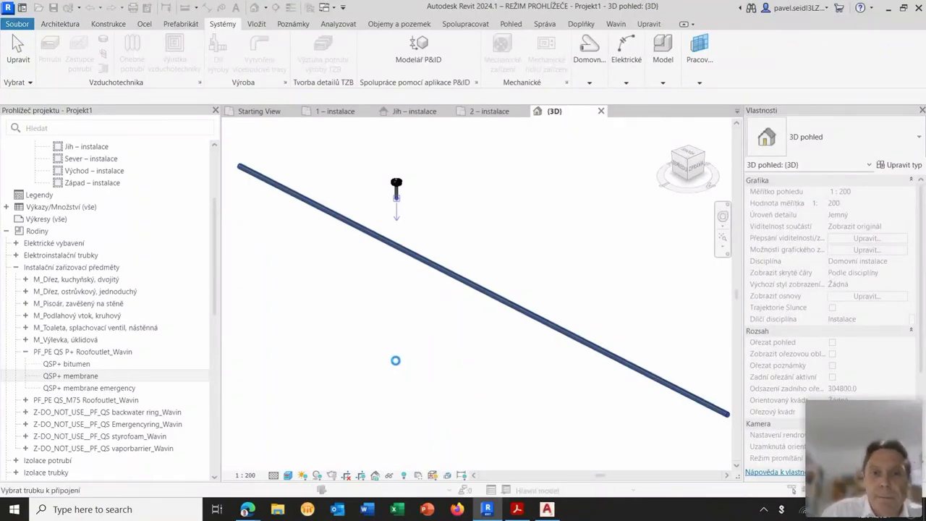
scroll(400, 300, "up", 3)
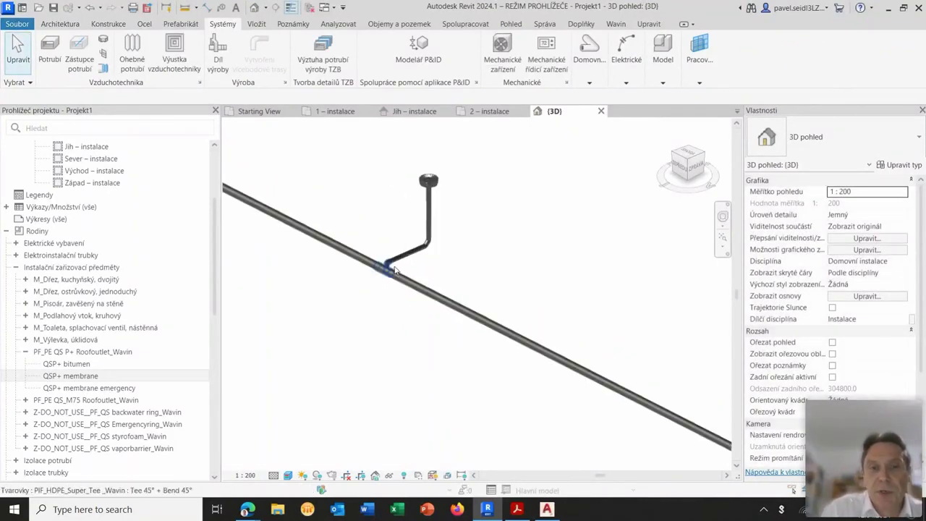
scroll(444, 278, "down", 2)
scroll(499, 254, "down", 1)
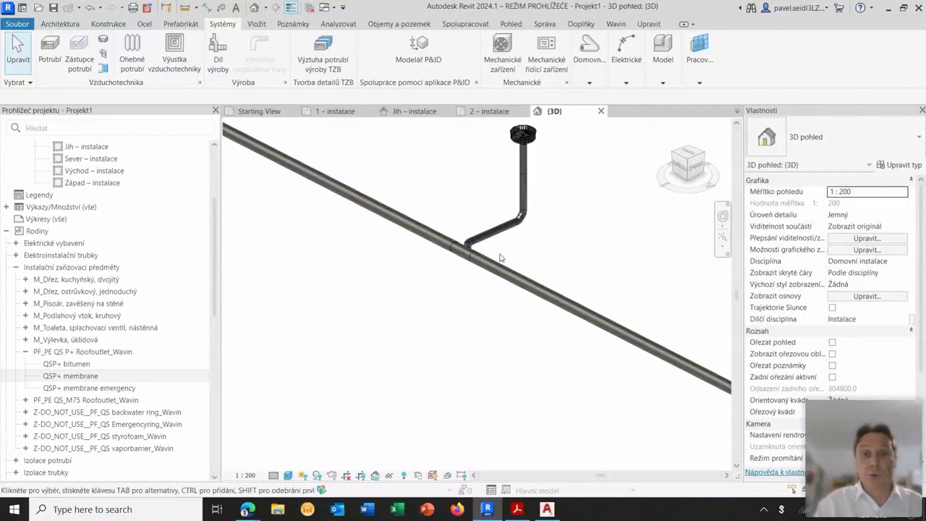
middle_click_drag(490, 256, 484, 259)
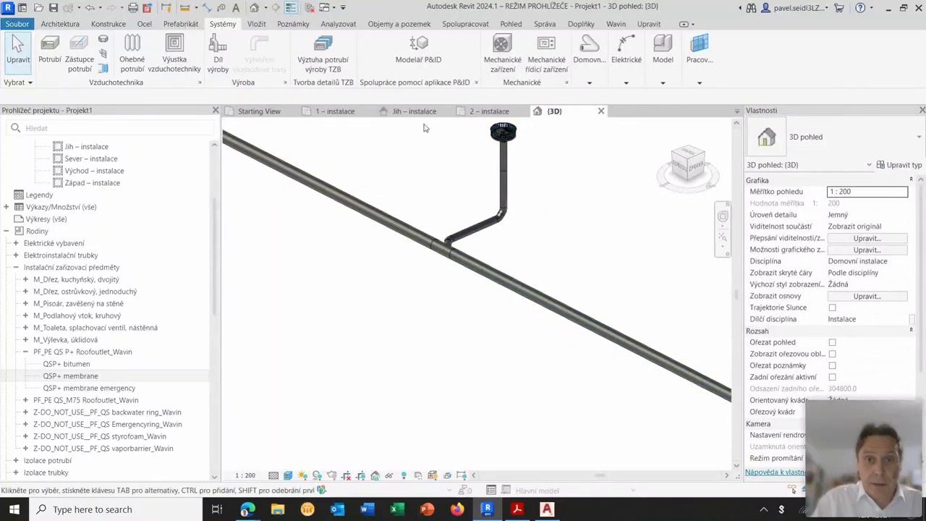
In the 2 – instalace plan, delete the pipe stub left of the outlet branch.
left_click(482, 112)
middle_click_drag(415, 316, 364, 349)
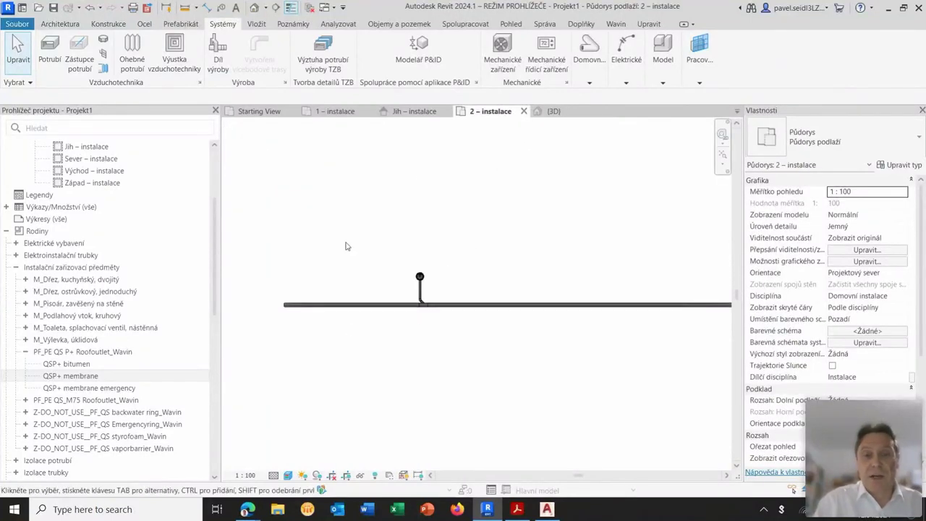
scroll(467, 370, "up", 2)
scroll(397, 309, "up", 2)
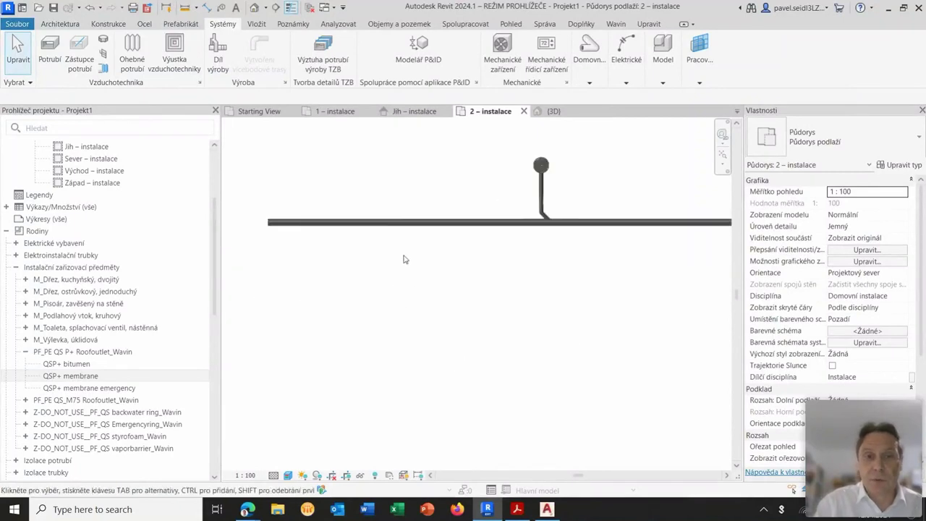
left_click(394, 224)
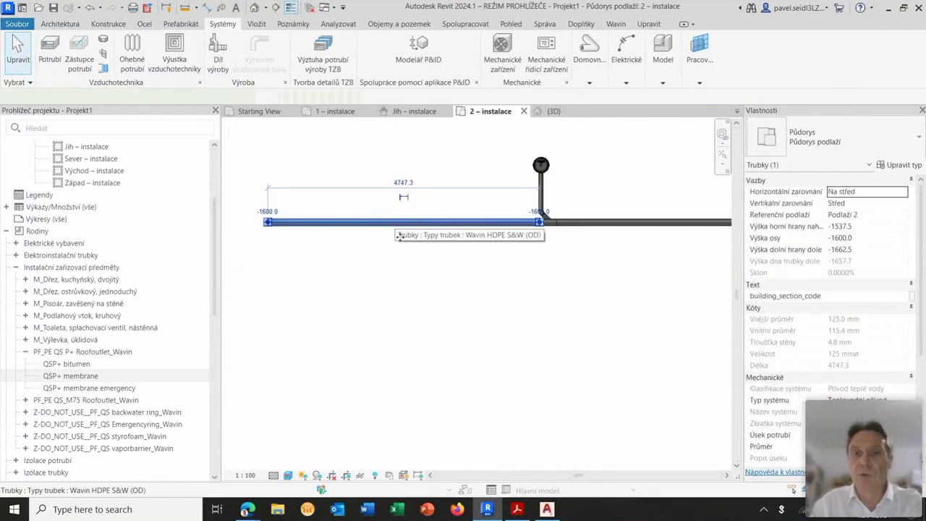
key("Delete")
Convert the tee at the outlet branch into a plain elbow.
scroll(519, 312, "up", 2)
scroll(496, 302, "up", 2)
scroll(484, 360, "up", 2)
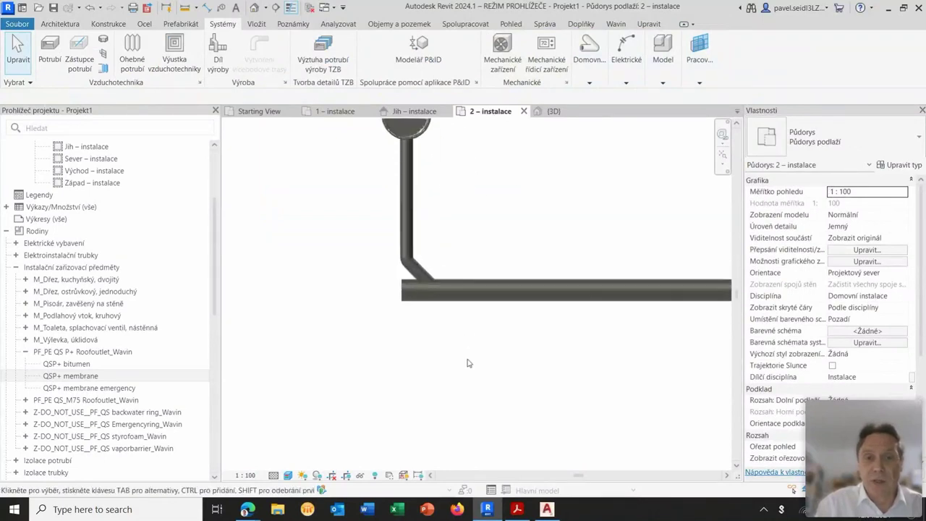
left_click(428, 293)
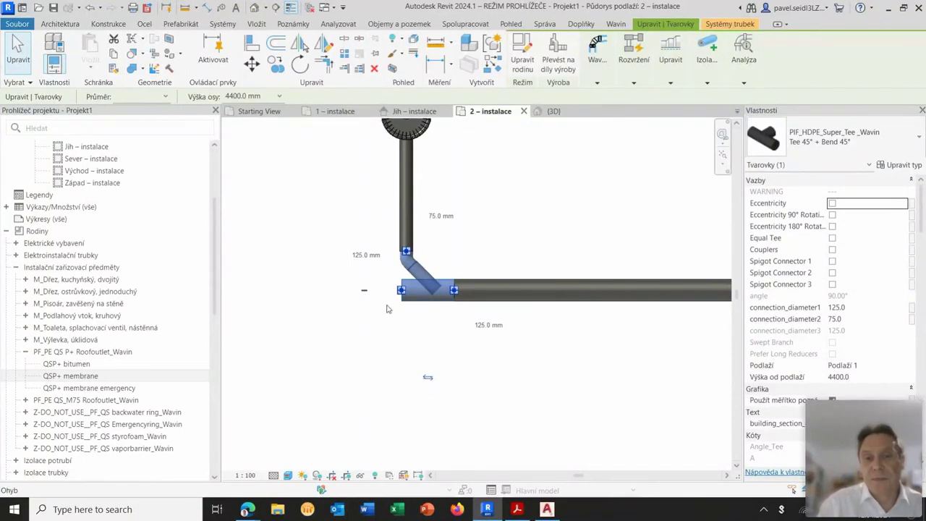
key("ctrl+z")
scroll(467, 246, "down", 3)
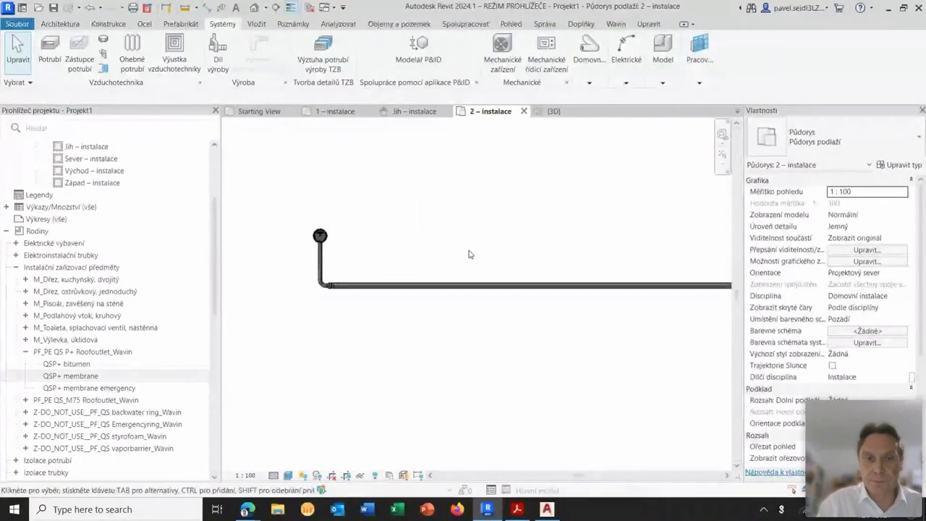
scroll(485, 239, "down", 2)
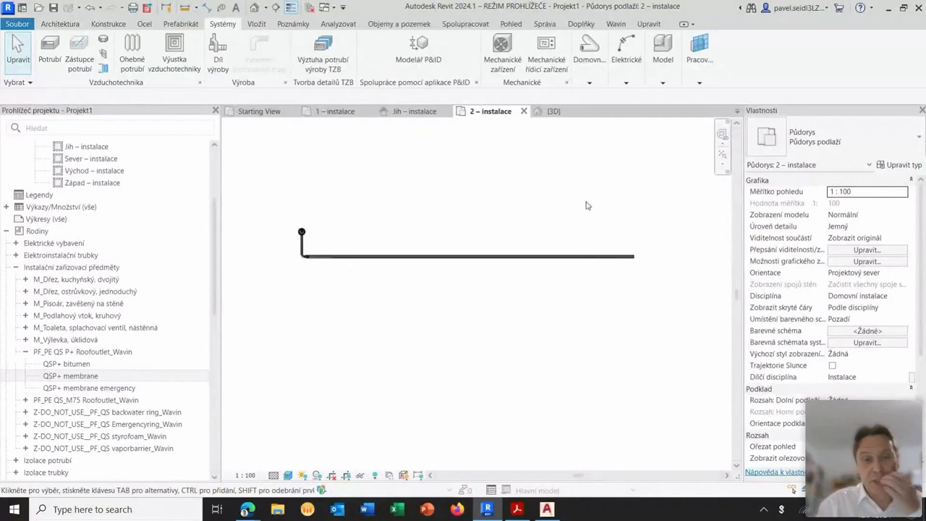
Change the 125 mm drain pipe's length from 13156.5 to 20000.
left_click(517, 257)
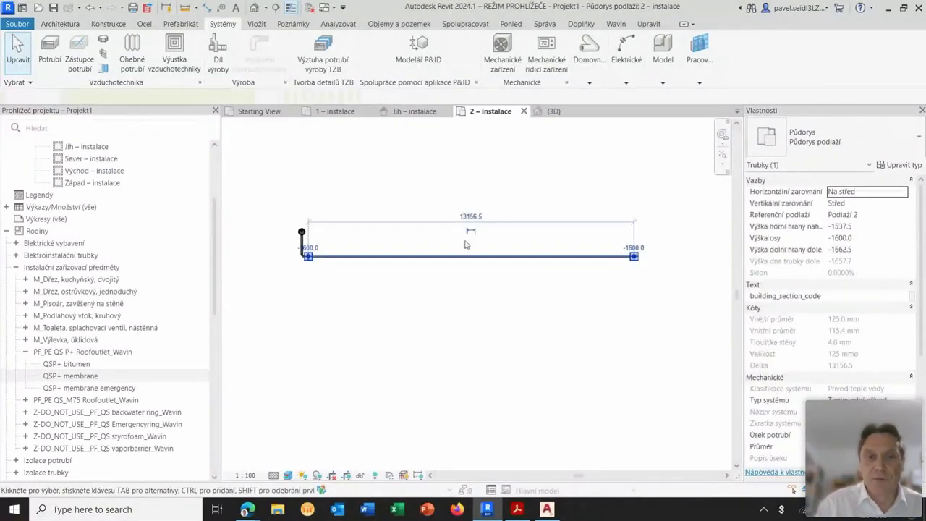
left_click(476, 218)
type("20000")
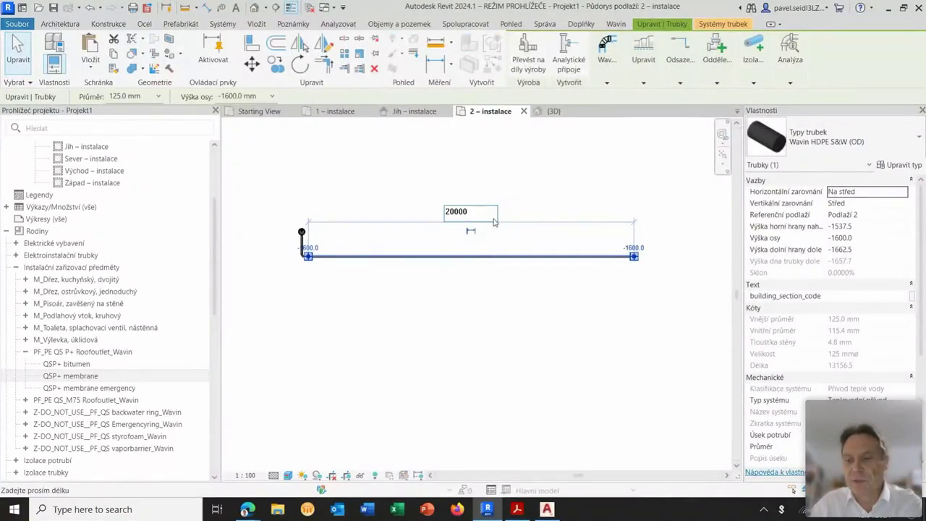
key("Return")
scroll(449, 318, "down", 1)
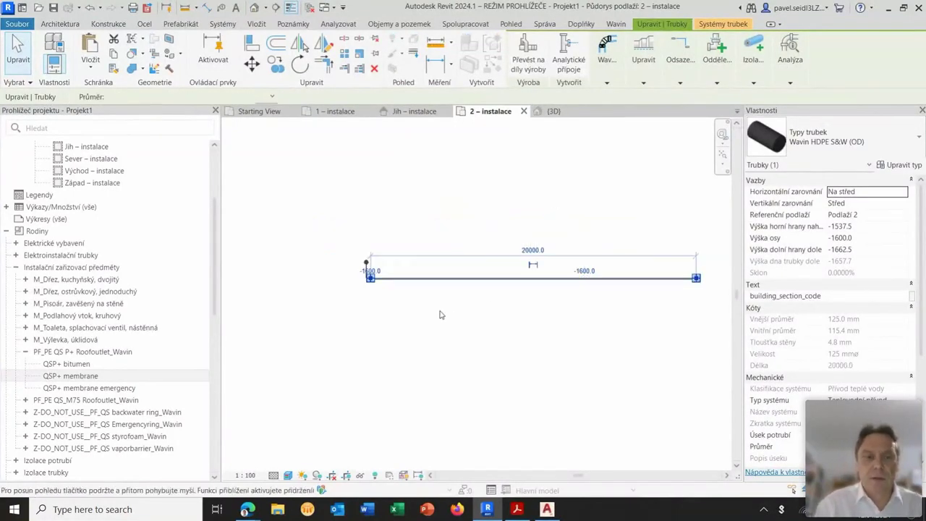
scroll(456, 324, "down", 1)
left_click(394, 314)
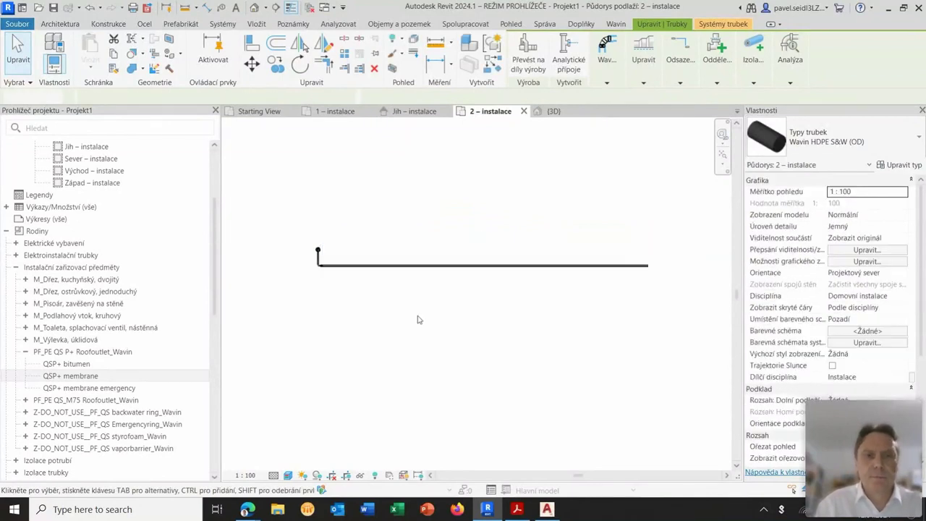
middle_click_drag(393, 310, 418, 310)
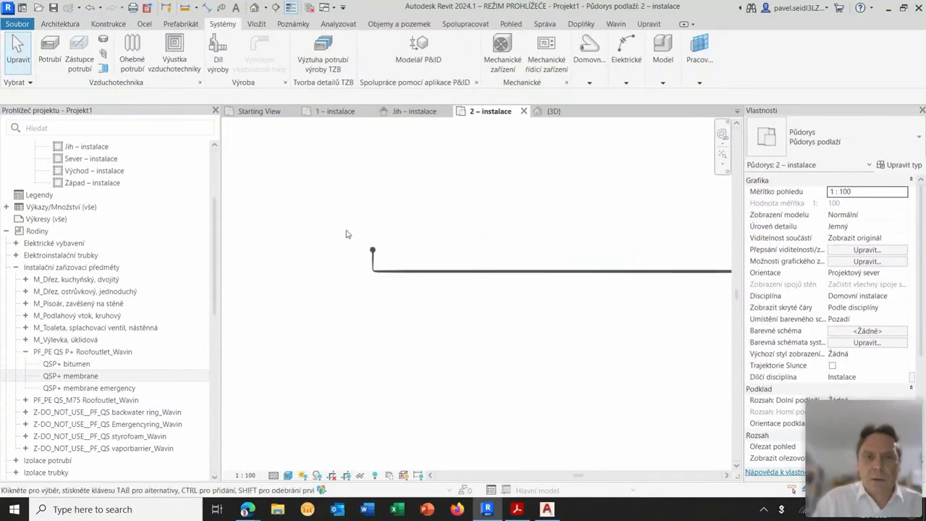
scroll(413, 252, "up", 3)
mouse_move(414, 252)
middle_mouse_down()
mouse_move(424, 203)
mouse_move(375, 233)
mouse_move(386, 237)
middle_mouse_up()
scroll(391, 234, "down", 1)
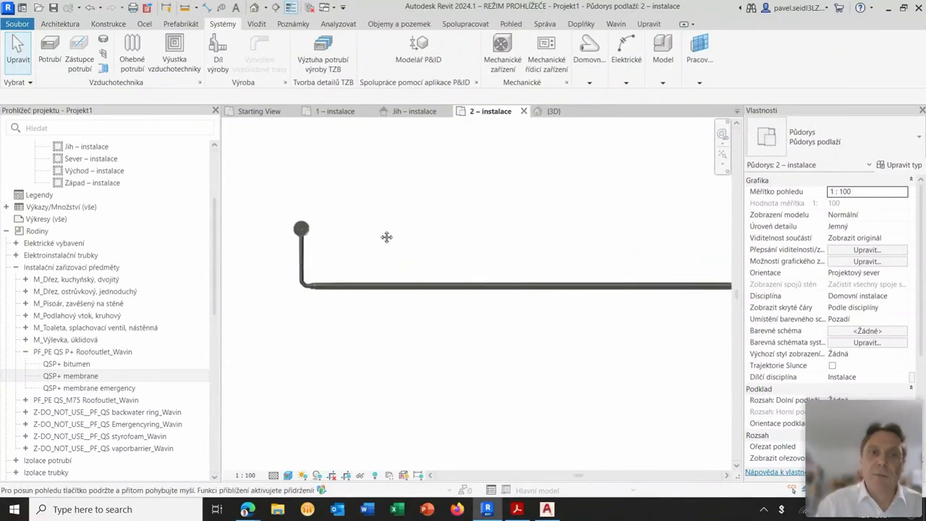
Copy the roof outlet 15000 mm along the pipe and check the copy in 3D.
left_click(302, 229)
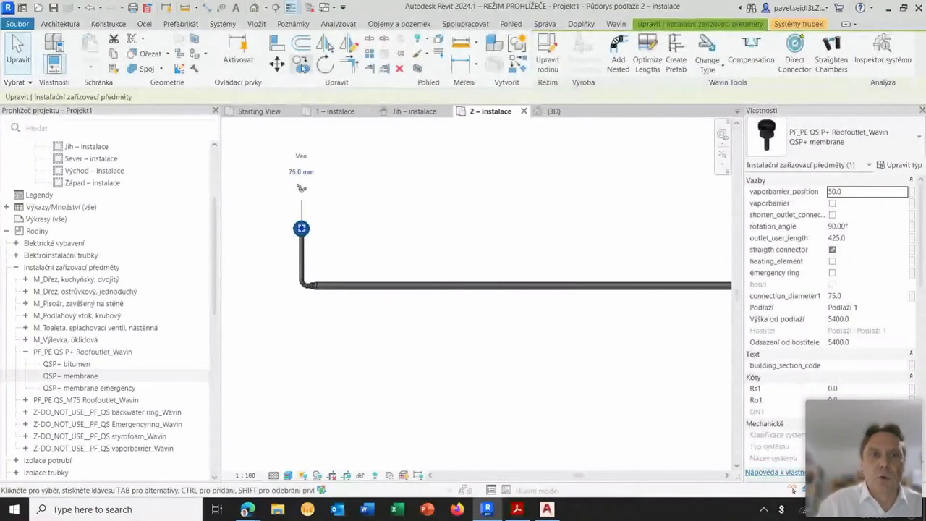
left_click(303, 67)
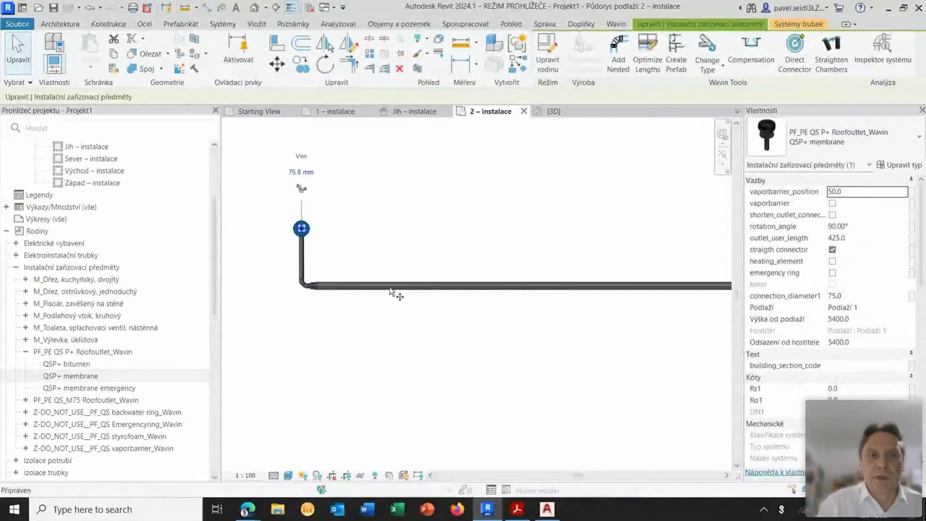
left_click(301, 230)
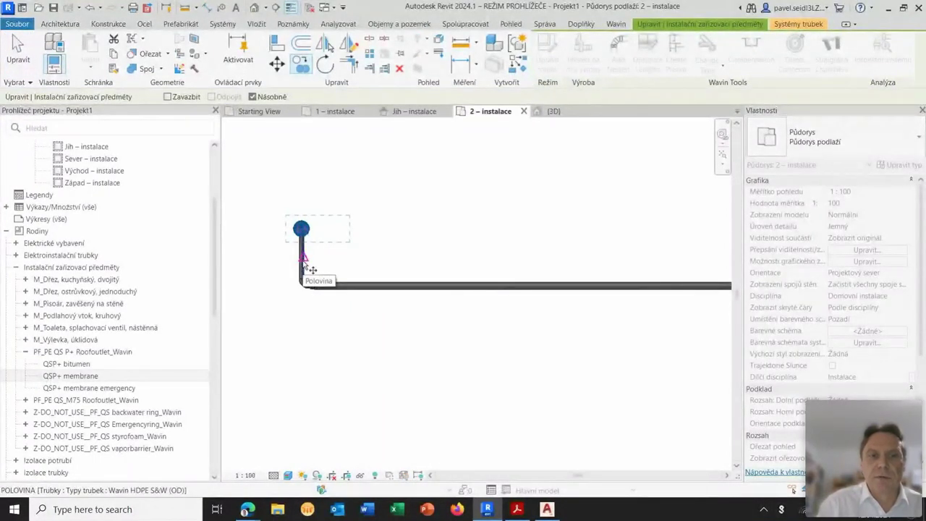
middle_click_drag(400, 276, 534, 262)
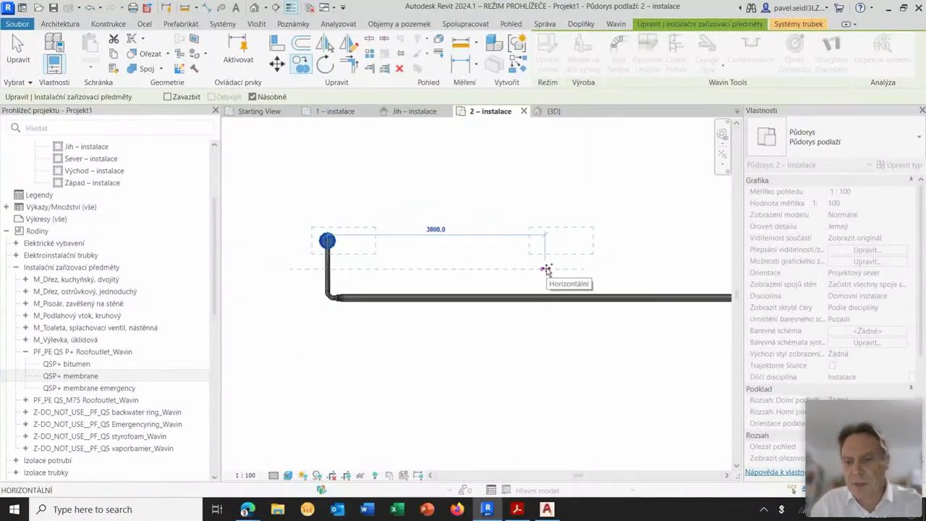
type("15000")
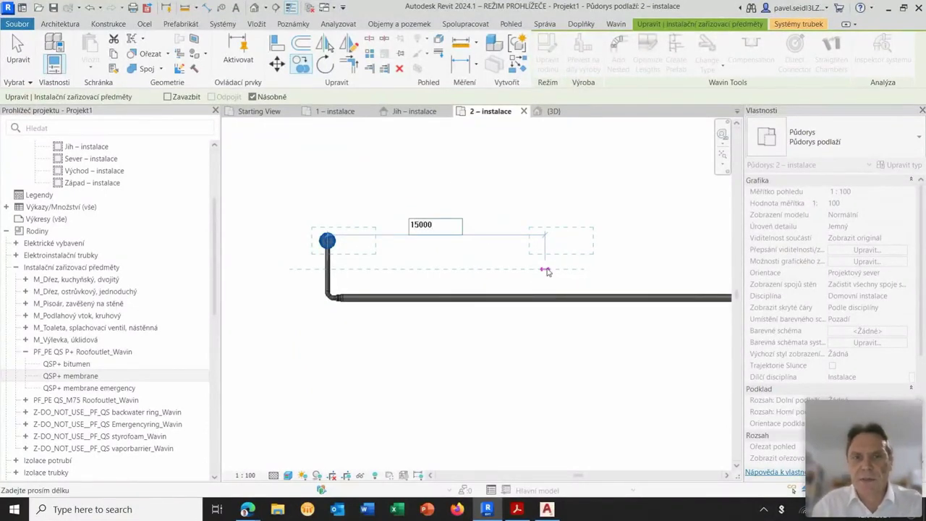
key("Return")
scroll(583, 264, "down", 3)
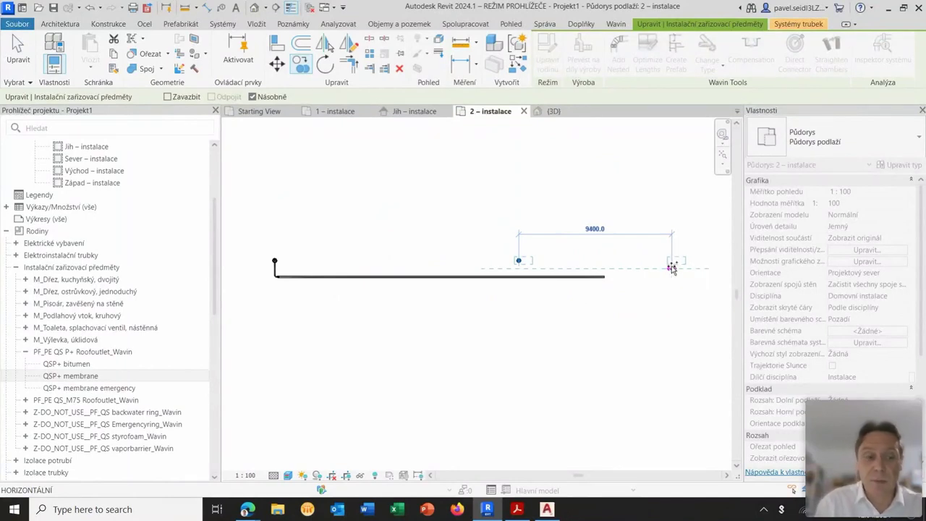
left_click(673, 271)
key("Escape")
key("Escape")
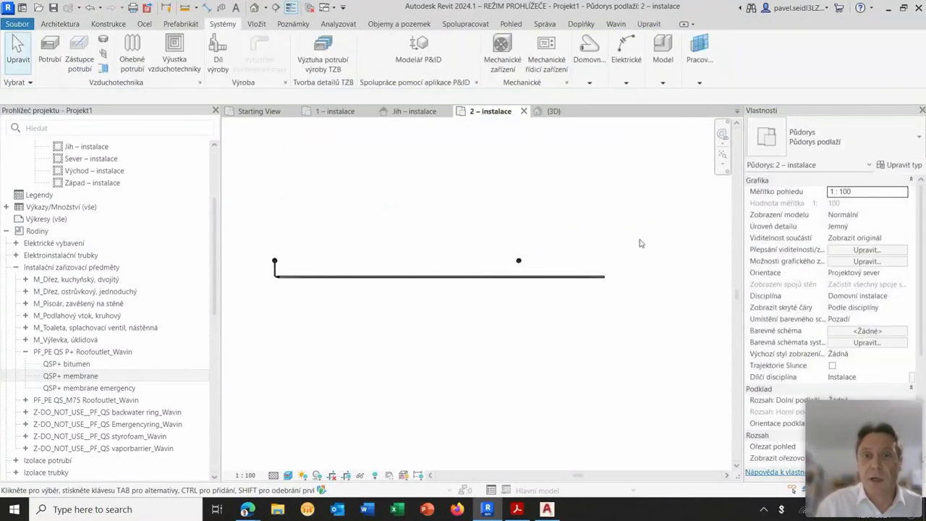
left_click(554, 111)
mouse_move(544, 222)
middle_mouse_down()
mouse_move(462, 258)
mouse_move(484, 228)
middle_mouse_up()
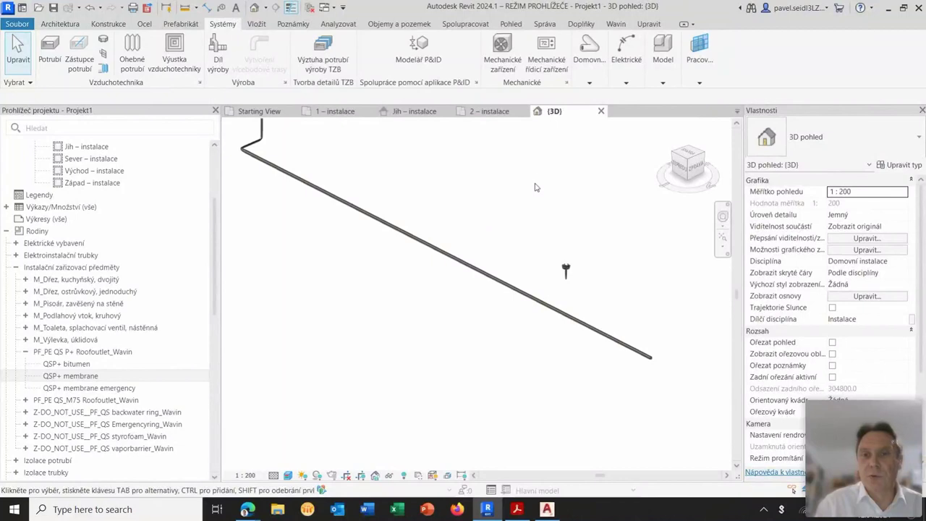
Use Connect Into to join the copied roof outlet to the drain pipe.
scroll(569, 286, "up", 3)
left_click(566, 269)
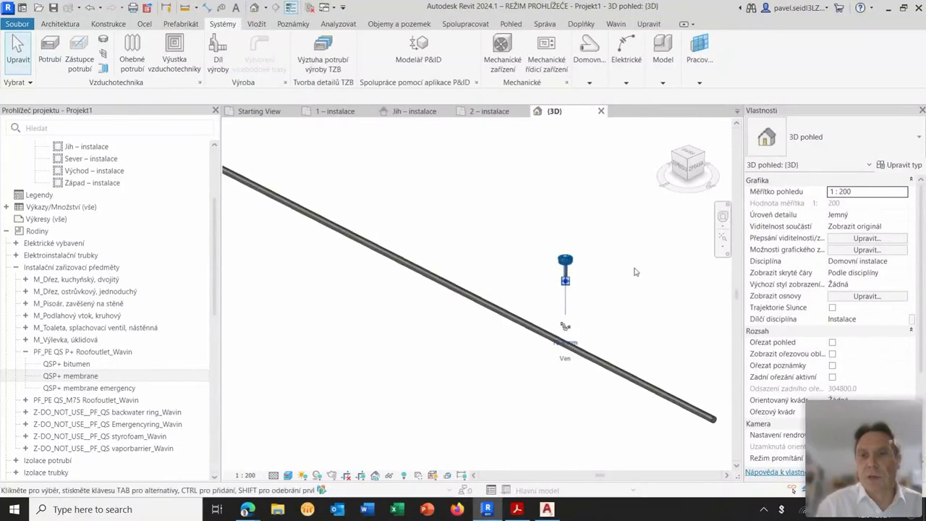
left_click(844, 47)
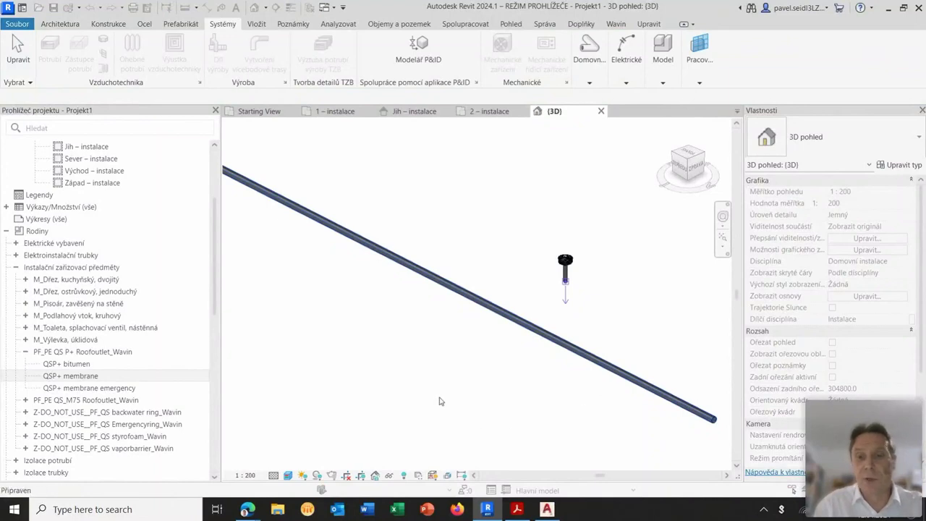
middle_click_drag(460, 392, 503, 386)
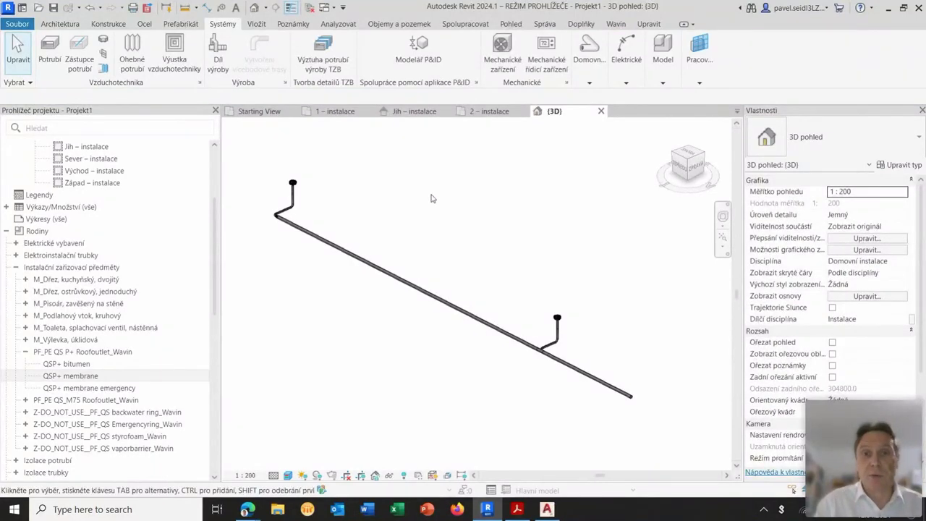
In the 2 – instalace plan, lengthen the right-hand pipe from 4996.2 to 45000 mm, then return to 3D.
left_click(488, 110)
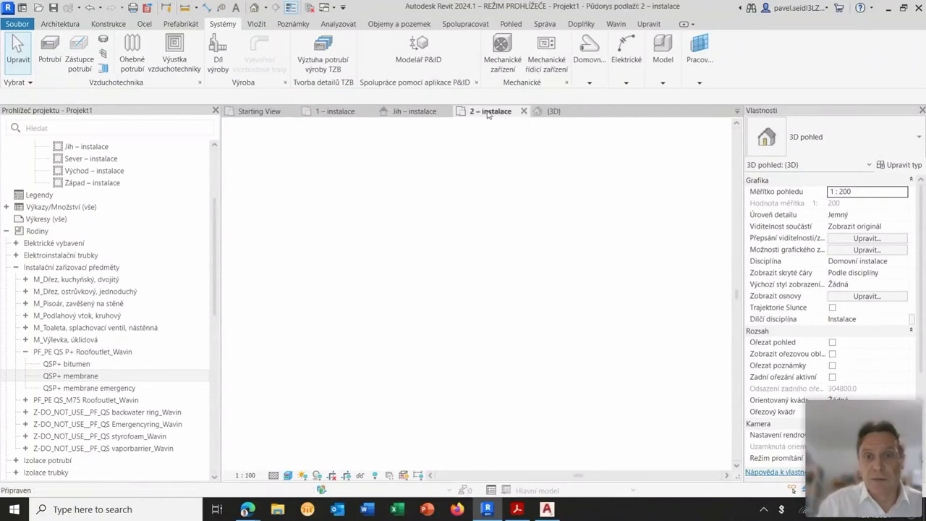
left_click(504, 286)
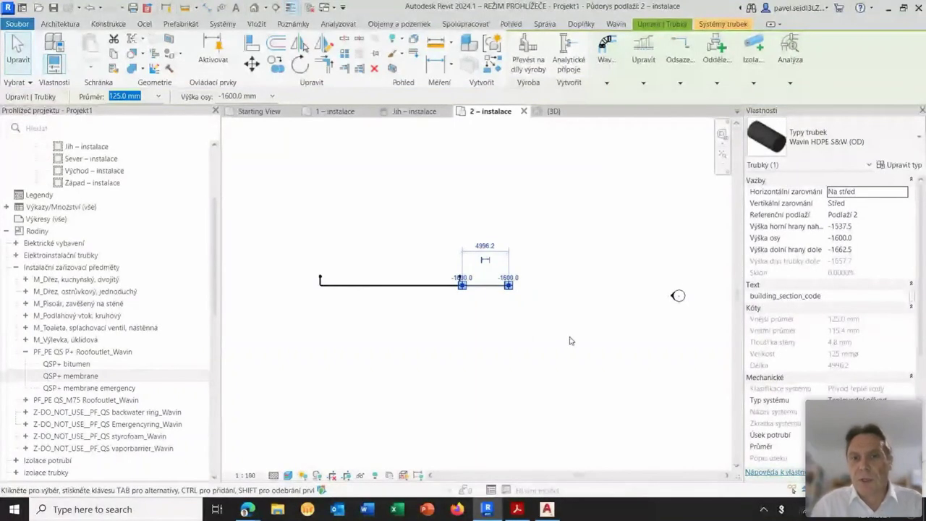
left_click(489, 246)
type("45000")
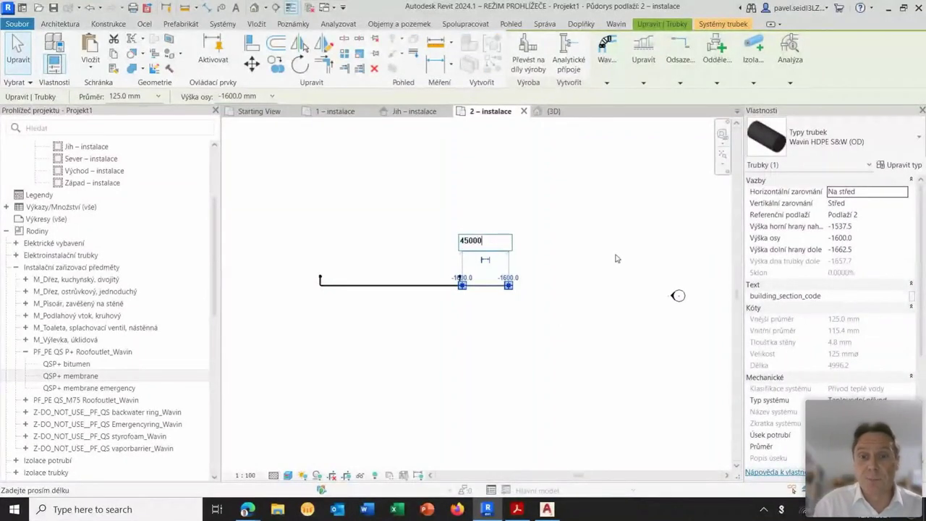
key("Return")
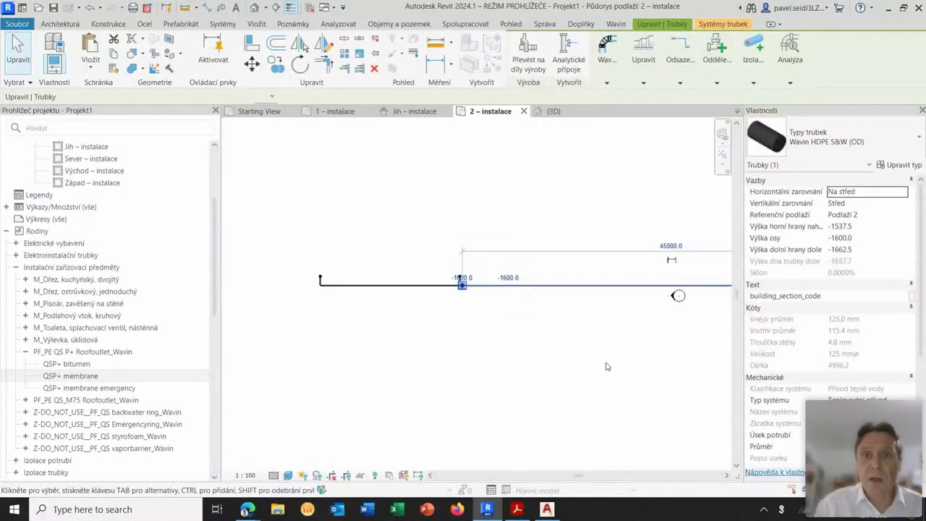
scroll(606, 373, "down", 2)
key("ctrl+Tab")
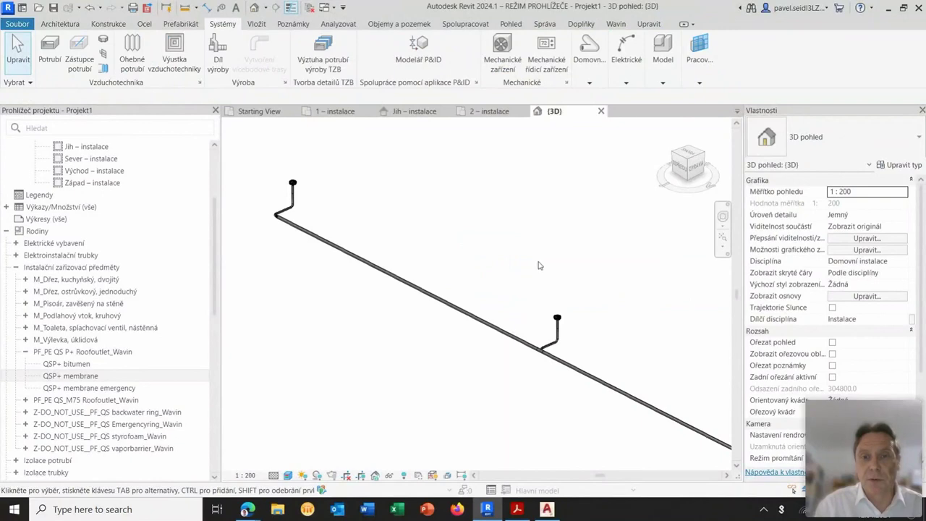
Select the second roof outlet riser with its fittings and start a linear Array of them.
scroll(539, 266, "down", 2)
mouse_move(595, 273)
middle_mouse_down()
mouse_move(517, 222)
mouse_move(527, 258)
middle_mouse_up()
scroll(526, 258, "up", 2)
left_click_drag(375, 209, 420, 267)
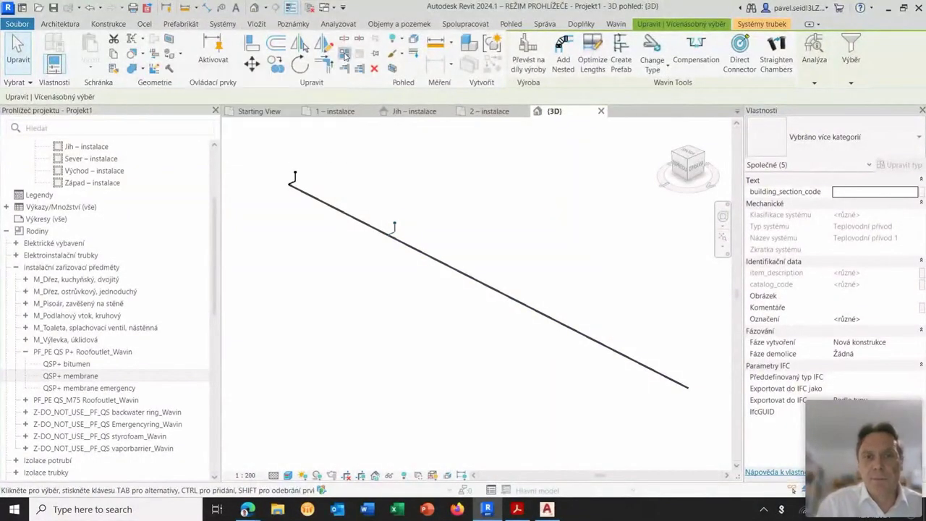
left_click(345, 56)
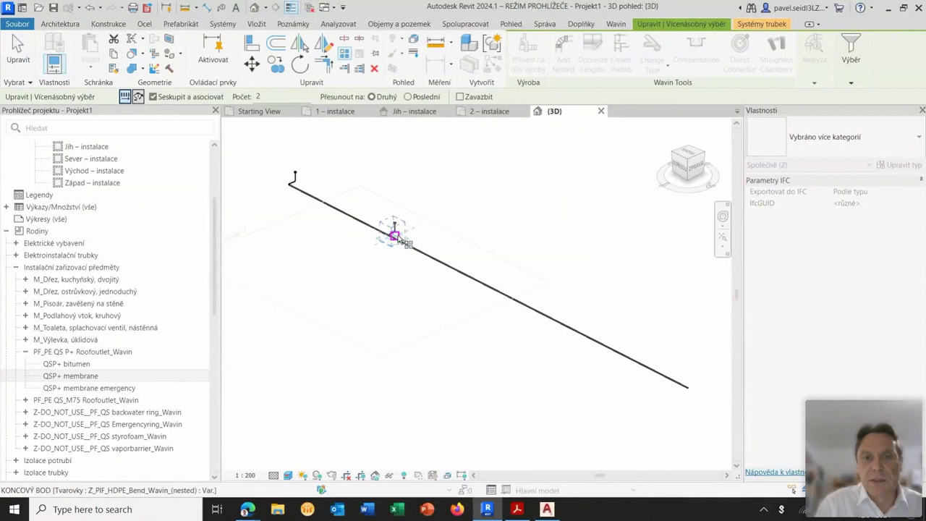
Array the outlet riser along the pipe with 15000 mm spacing and a count of 3.
left_click(393, 231)
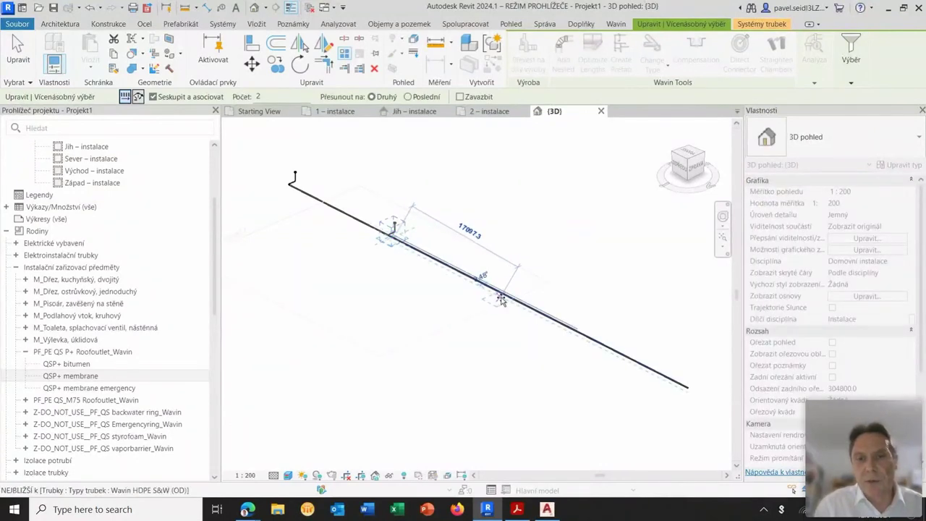
scroll(501, 298, "up", 3)
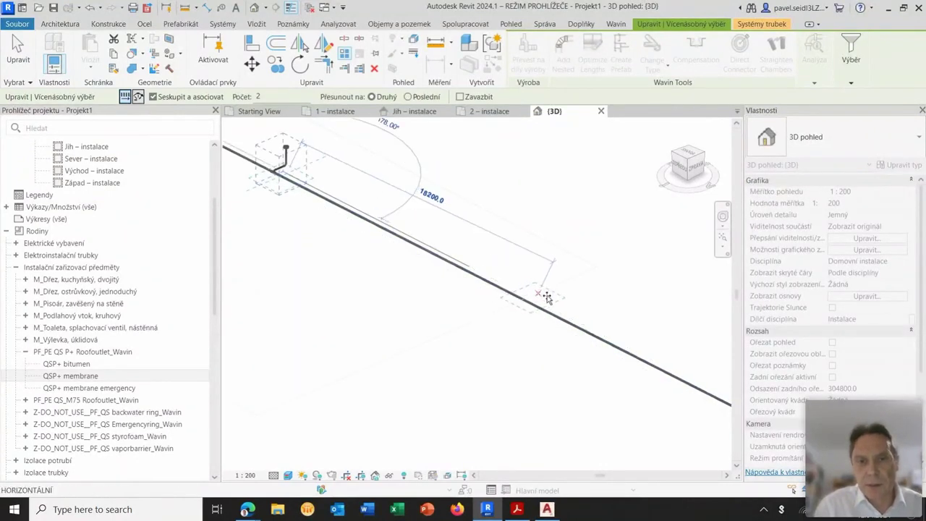
scroll(583, 322, "down", 3)
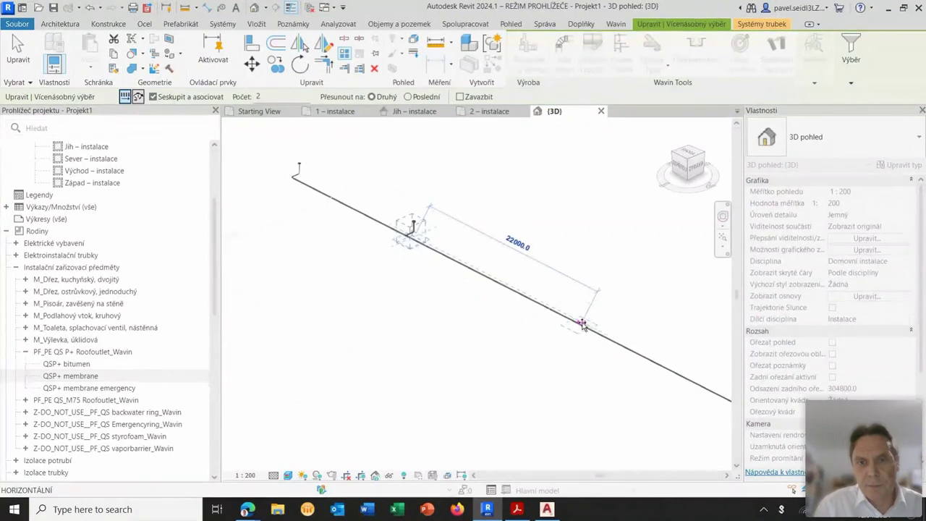
type("15000")
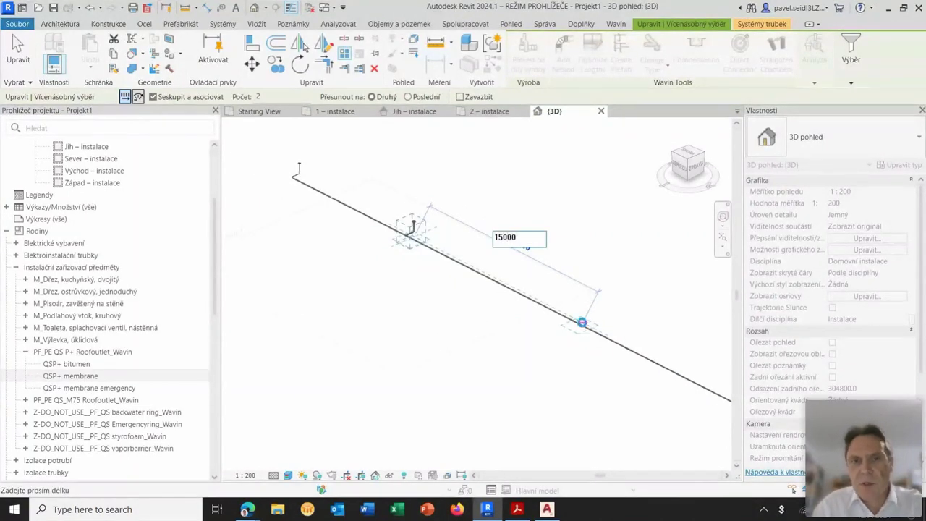
key("Return")
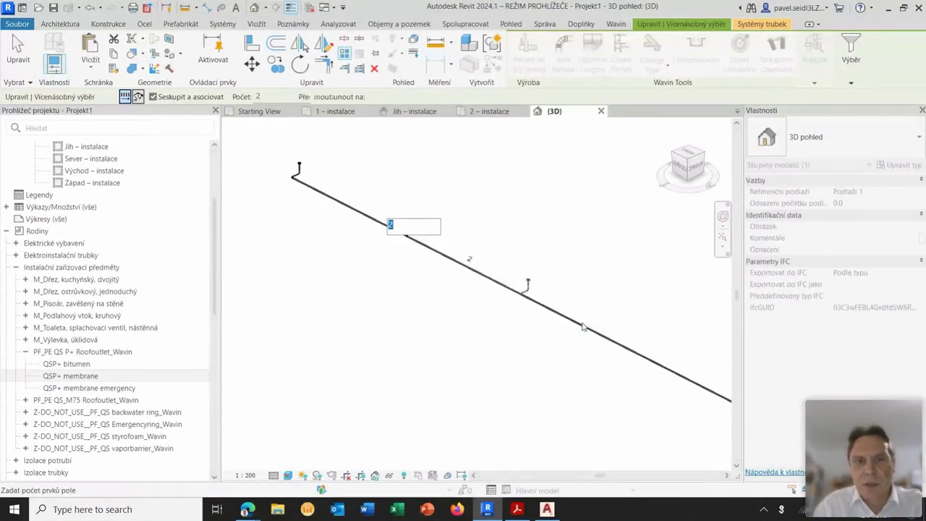
type("3")
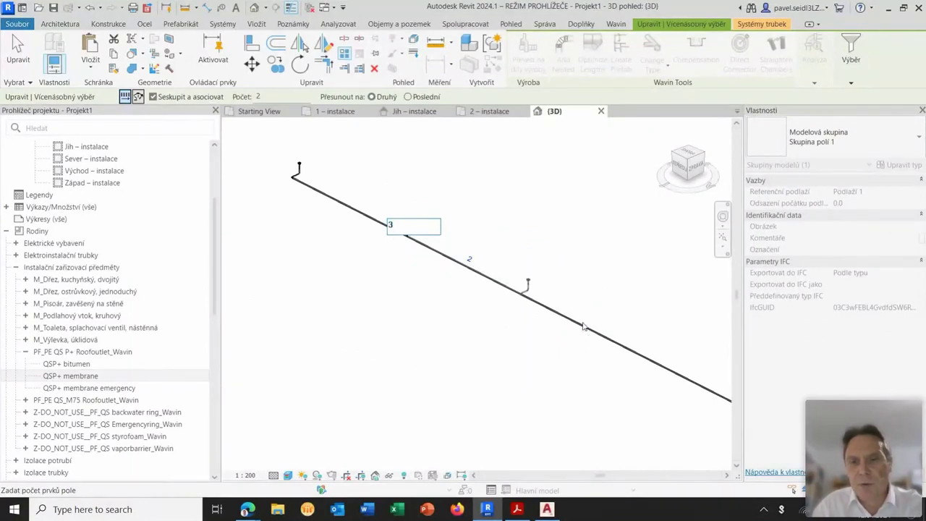
key("Return")
scroll(544, 373, "down", 2)
scroll(548, 376, "up", 1)
Ungroup the arrayed riser model group so each of the four roof outlets stands alone.
left_click(505, 339)
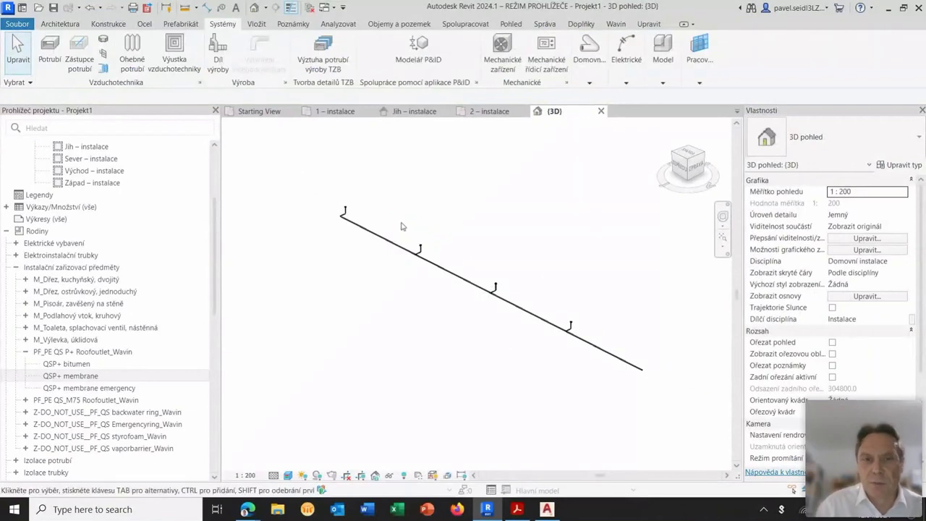
left_click_drag(398, 220, 603, 374)
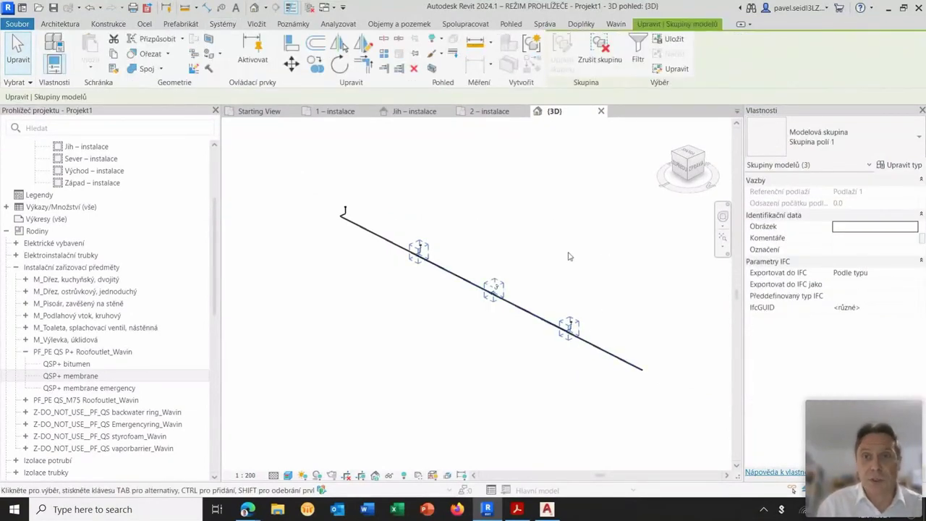
left_click(600, 49)
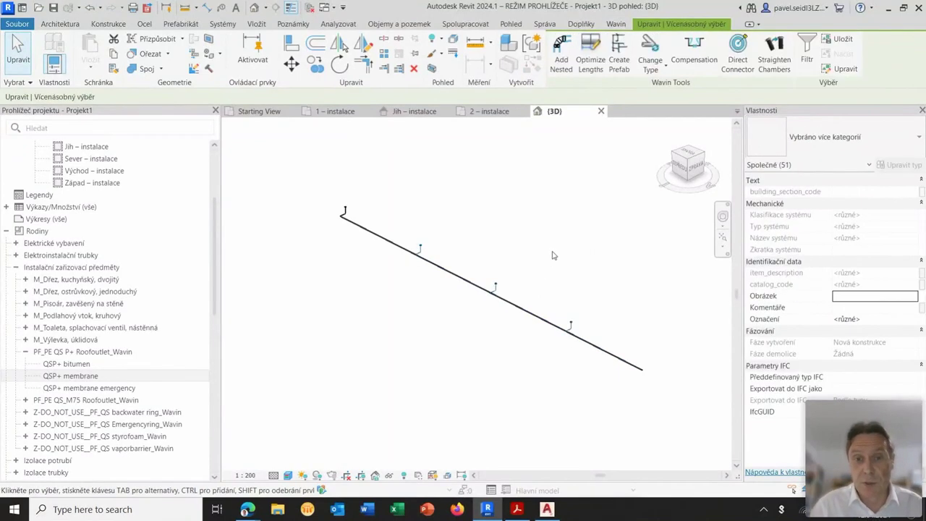
left_click(556, 266)
middle_click_drag(490, 322, 473, 326)
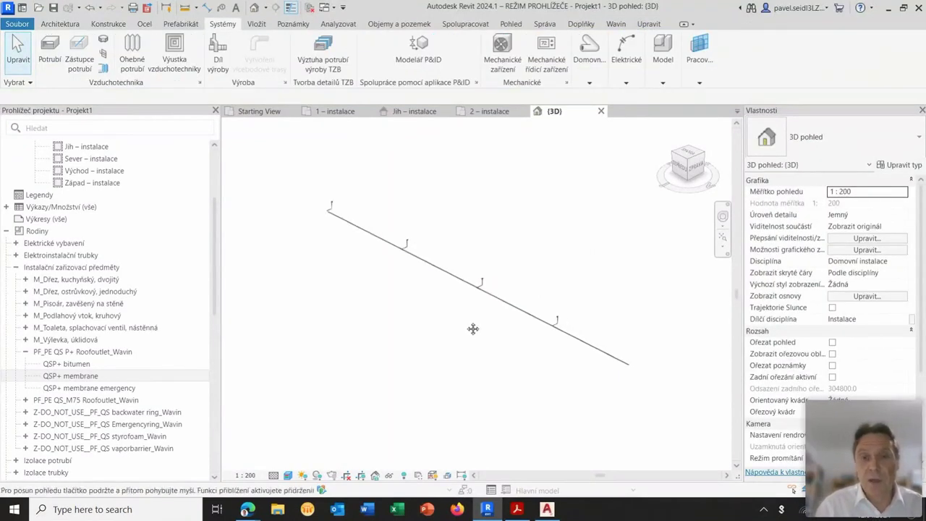
scroll(469, 329, "up", 1)
scroll(474, 327, "up", 1)
scroll(481, 324, "up", 1)
scroll(476, 320, "up", 1)
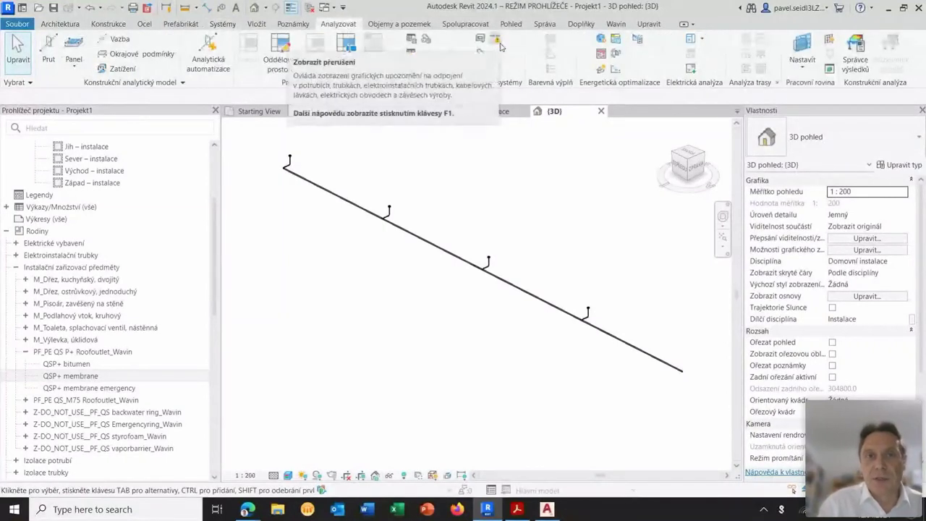
mouse_move(496, 40)
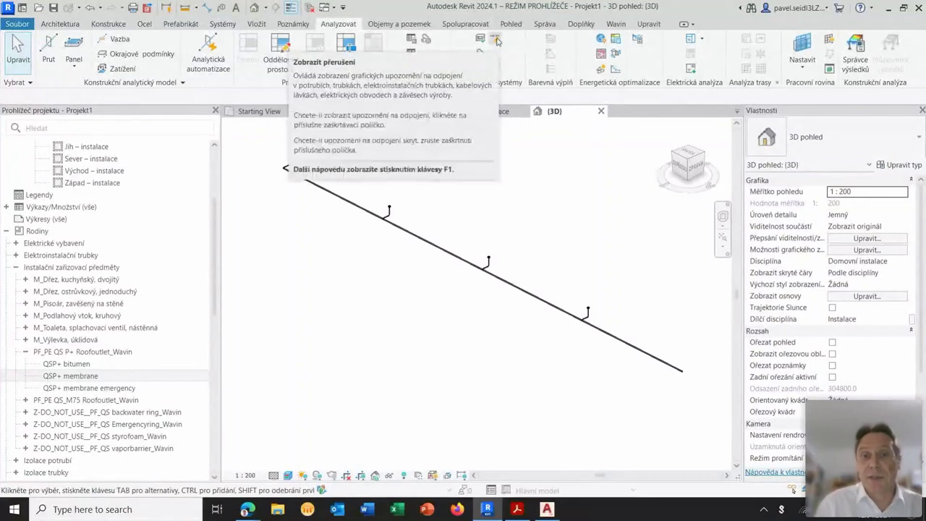
Turn on Show Disconnects markers for Duct (Potrubí) and Pipe (Trubky).
left_click(497, 40)
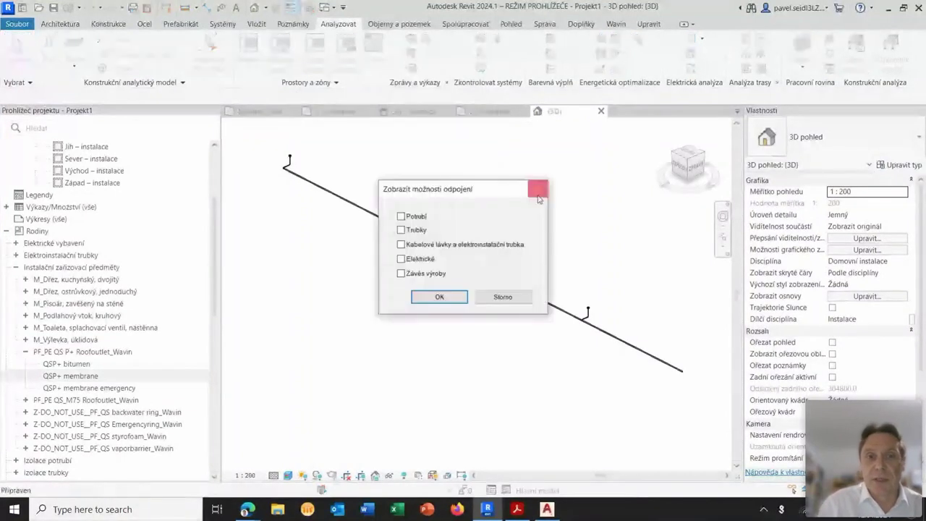
left_click(402, 217)
left_click(401, 230)
left_click(439, 297)
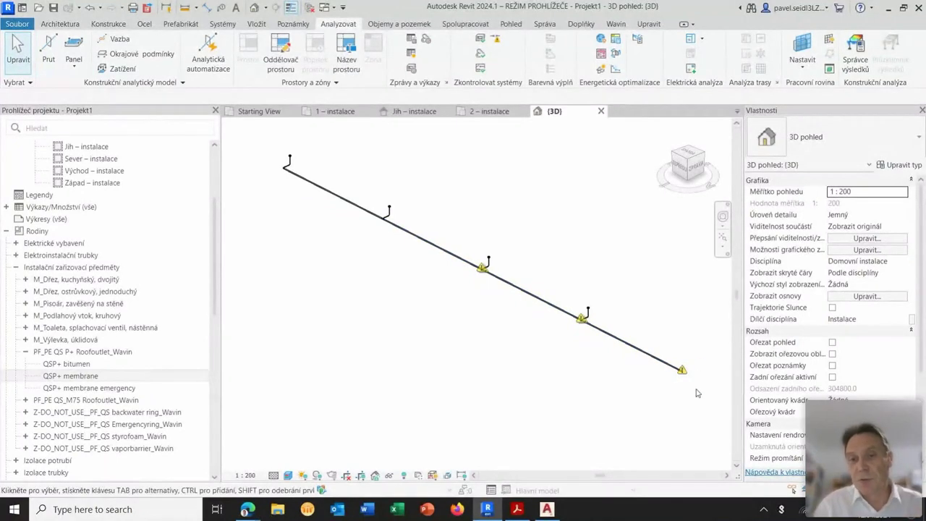
scroll(467, 280, "up", 1)
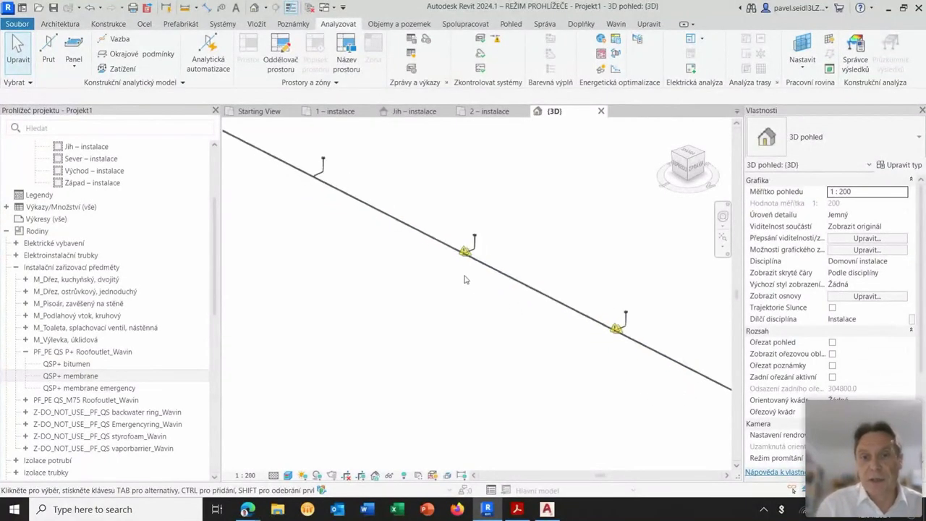
scroll(502, 255, "up", 2)
scroll(506, 257, "up", 2)
scroll(534, 261, "up", 1)
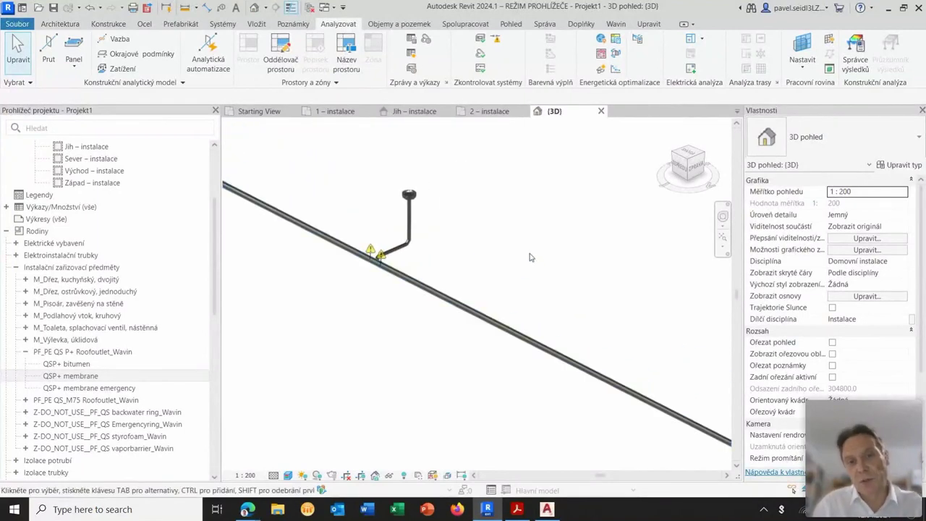
scroll(499, 311, "down", 1)
scroll(480, 326, "down", 2)
scroll(492, 347, "down", 1)
scroll(485, 329, "down", 1)
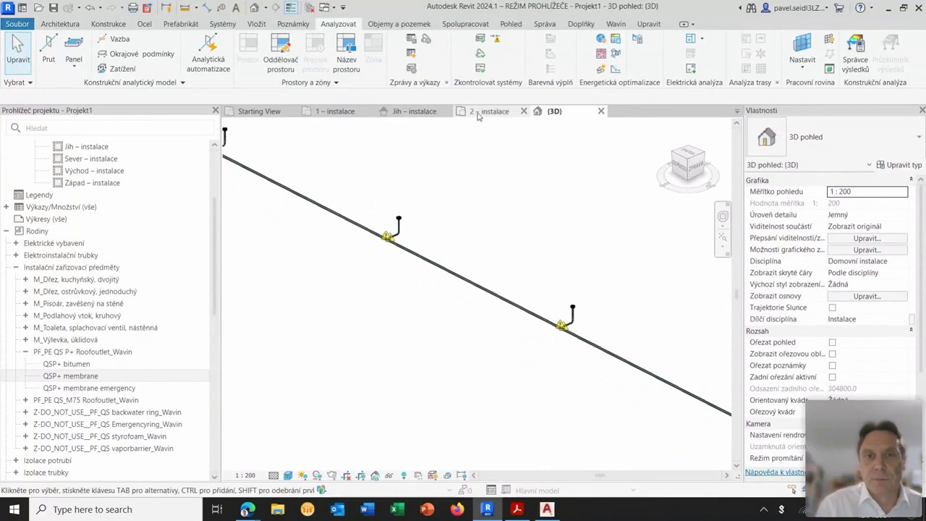
Show the 2 – instalace plan with pipes drawn as double lines.
left_click(490, 110)
scroll(558, 338, "up", 2)
scroll(511, 314, "up", 1)
scroll(490, 296, "up", 1)
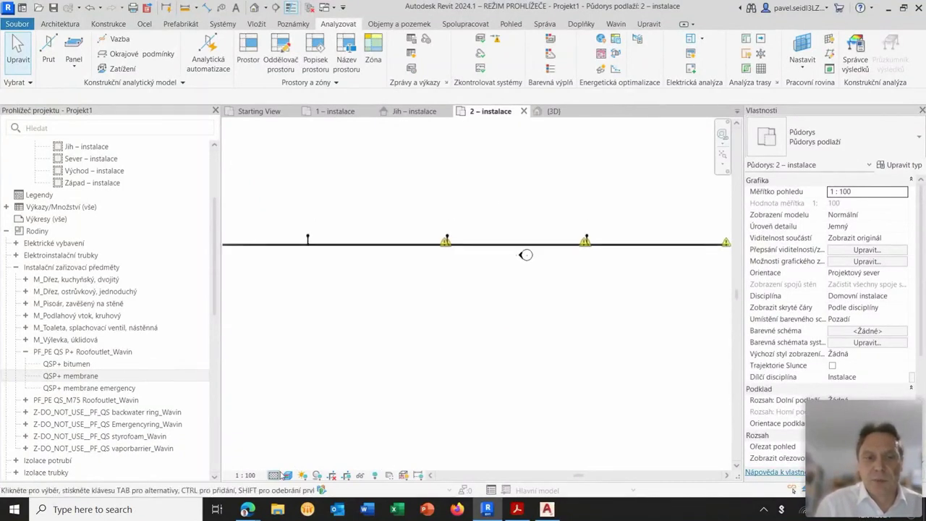
left_click(288, 476)
left_click(333, 414)
scroll(446, 249, "up", 2)
scroll(447, 249, "up", 2)
scroll(459, 244, "up", 2)
scroll(405, 297, "up", 2)
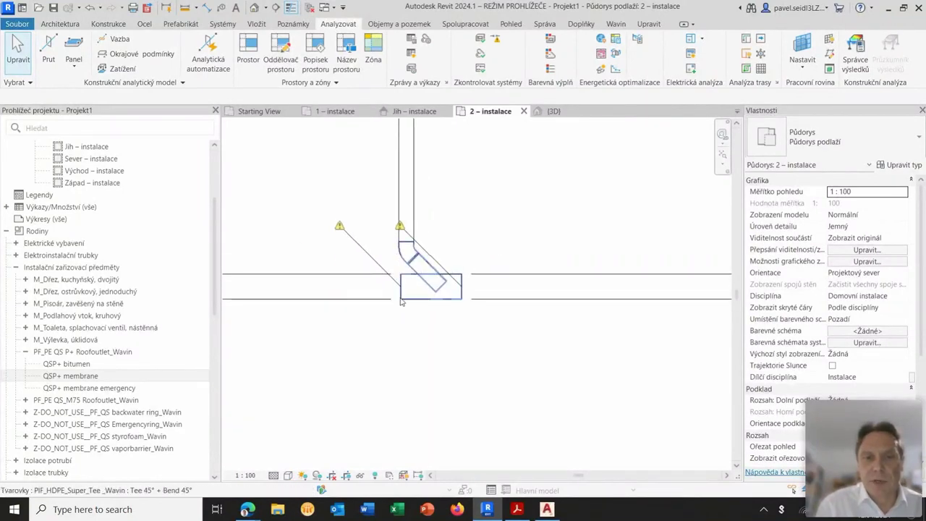
Delete the tee fitting at the first riser and run a pipe from the riser end to the main pipe.
left_click(423, 271)
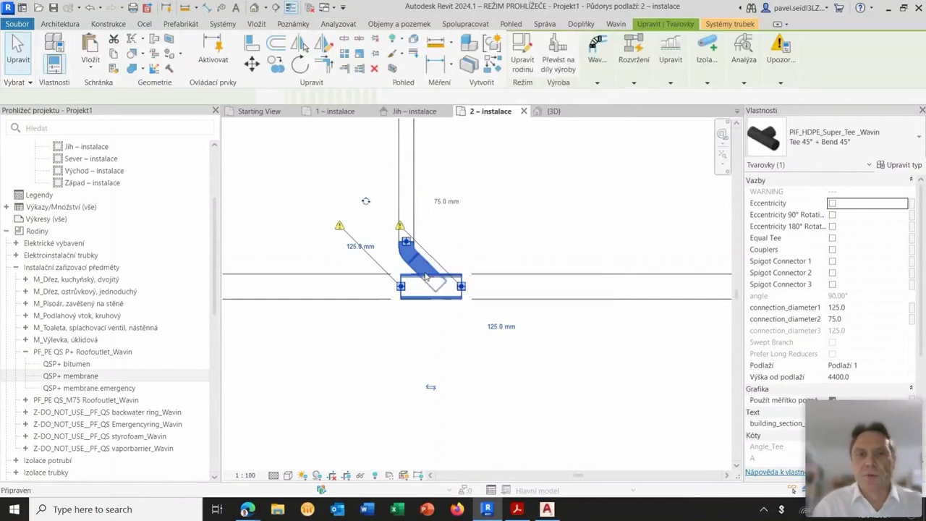
key("Delete")
left_click(408, 236)
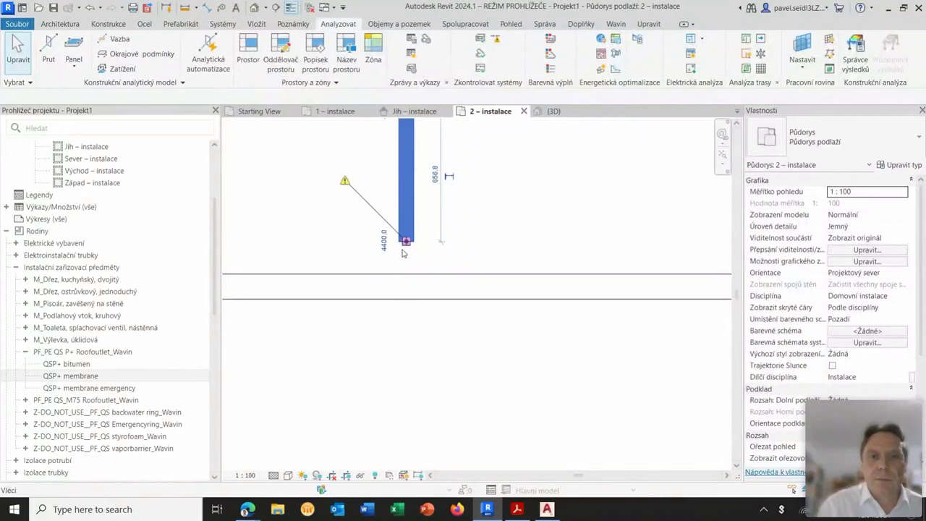
left_click(409, 246)
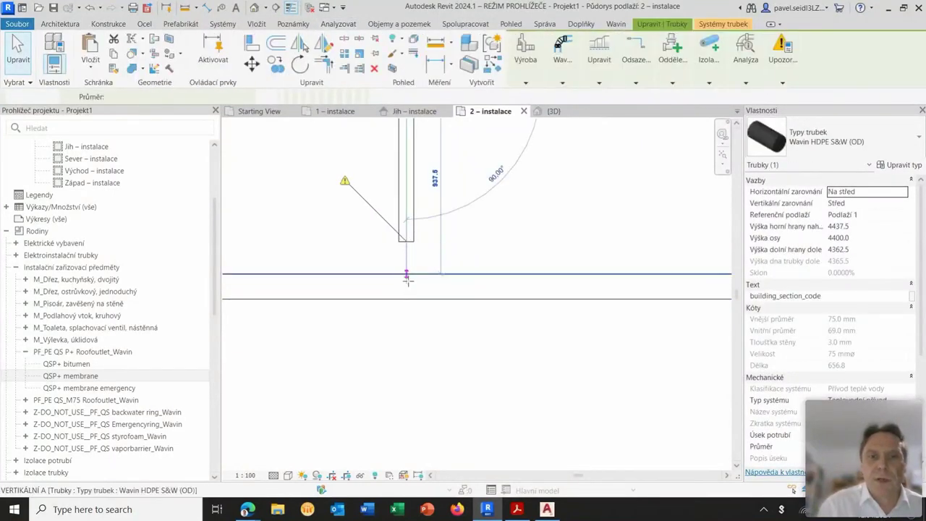
left_click(407, 286)
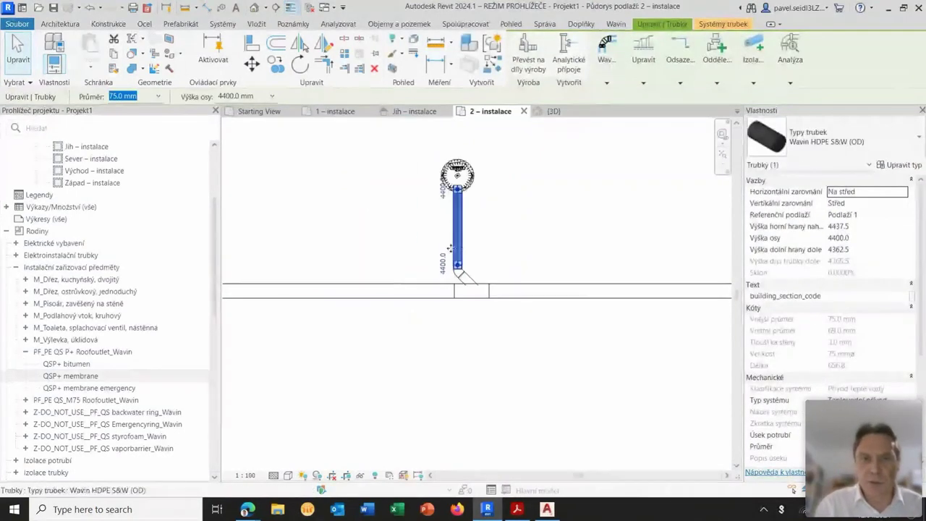
Delete the Tee 45° + Bend 45° fitting on the riser, cancel the riser extension, and view the whole run.
scroll(450, 248, "down", 3)
middle_click_drag(189, 351, 523, 333)
scroll(422, 284, "up", 3)
left_click(419, 284)
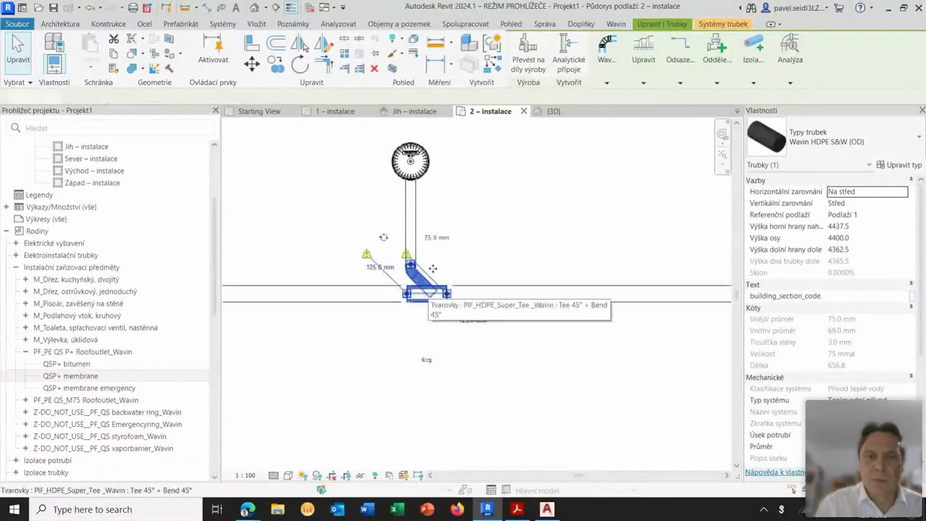
key("Delete")
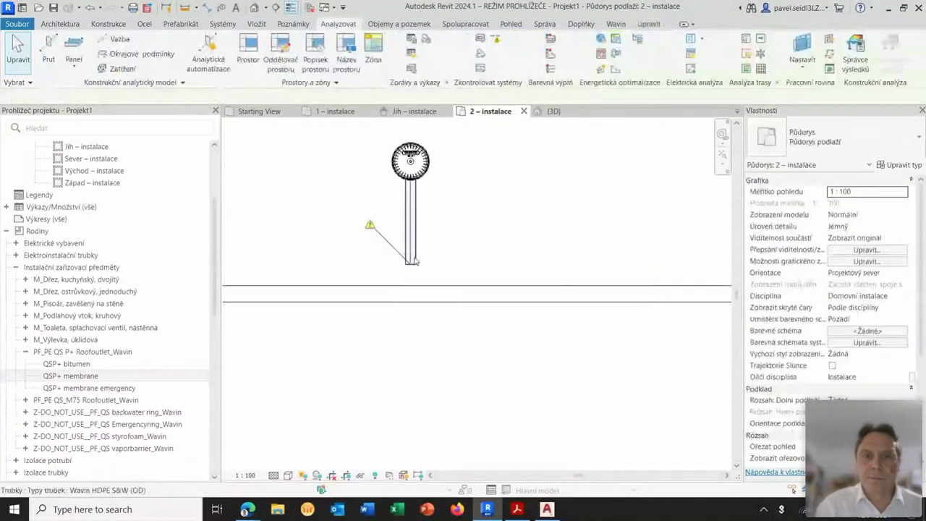
left_click(413, 262)
left_click_drag(412, 287, 408, 287)
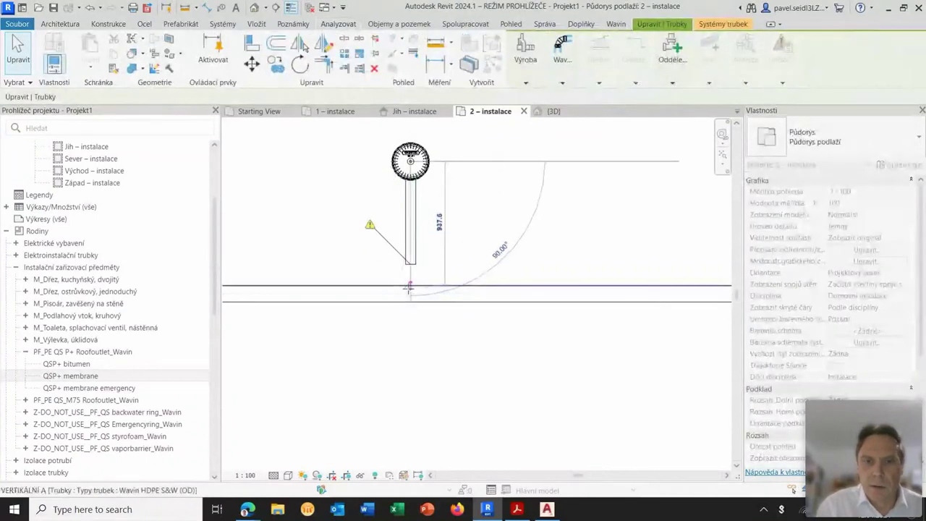
key("Escape")
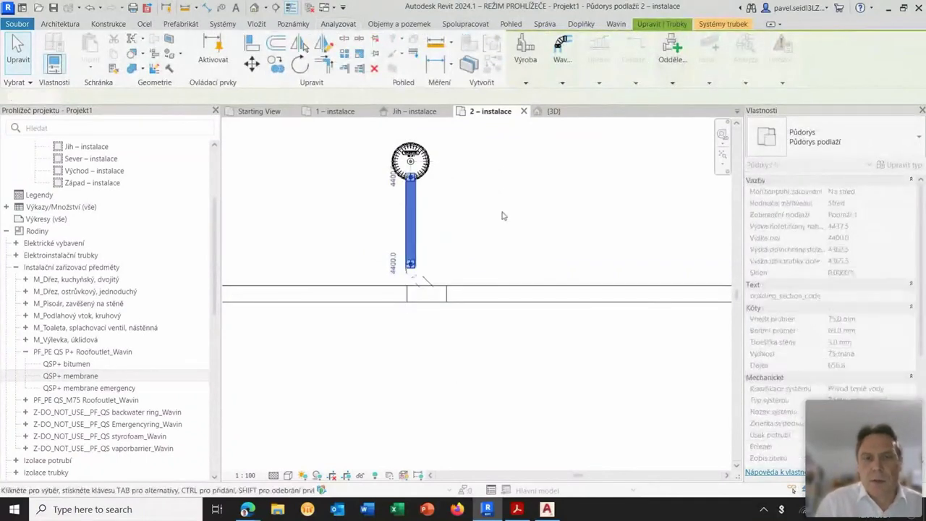
left_click(517, 317)
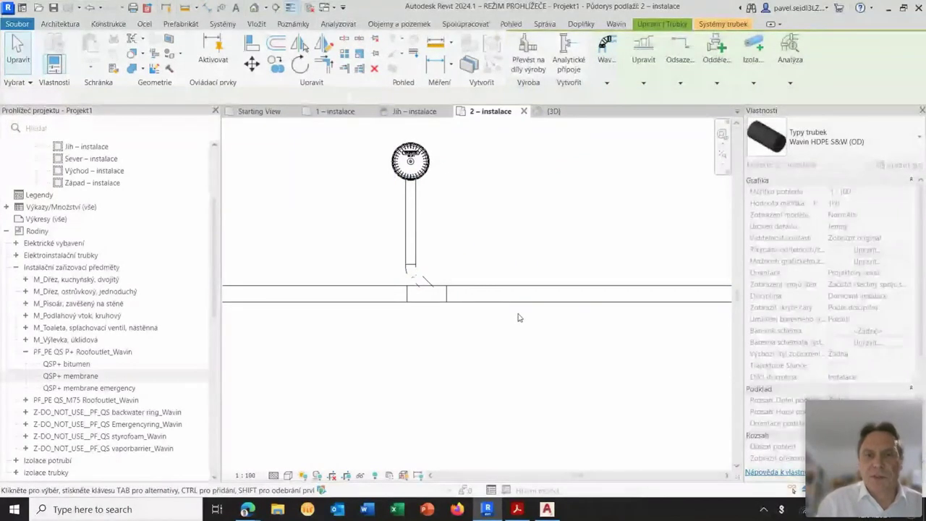
scroll(519, 317, "down", 3)
scroll(521, 335, "down", 2)
scroll(521, 348, "down", 1)
scroll(506, 326, "down", 1)
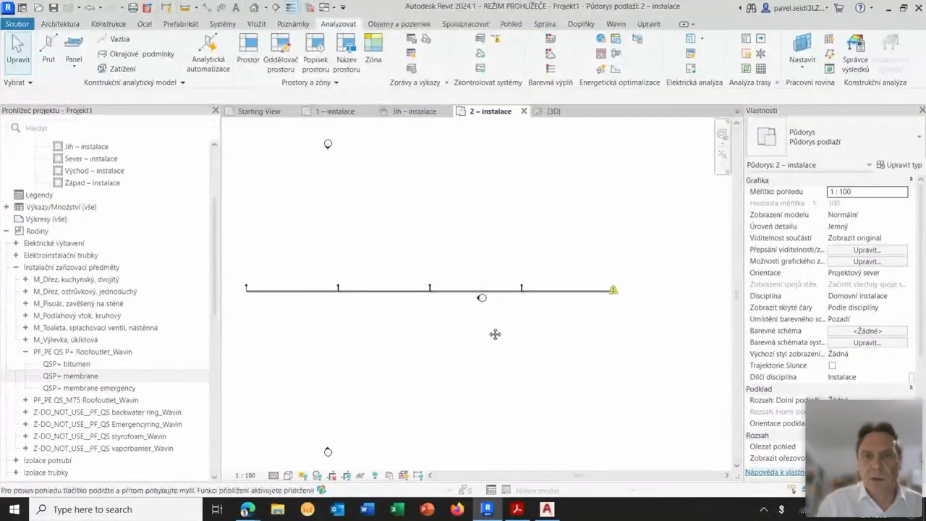
middle_click_drag(495, 333, 508, 322)
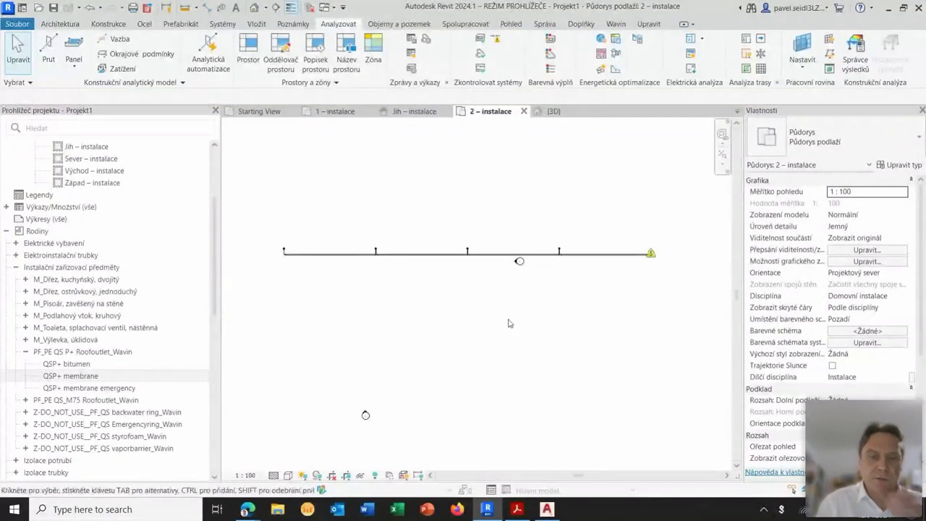
In the 3D view, clear all Show Disconnects options to hide the warning markers.
left_click(553, 111)
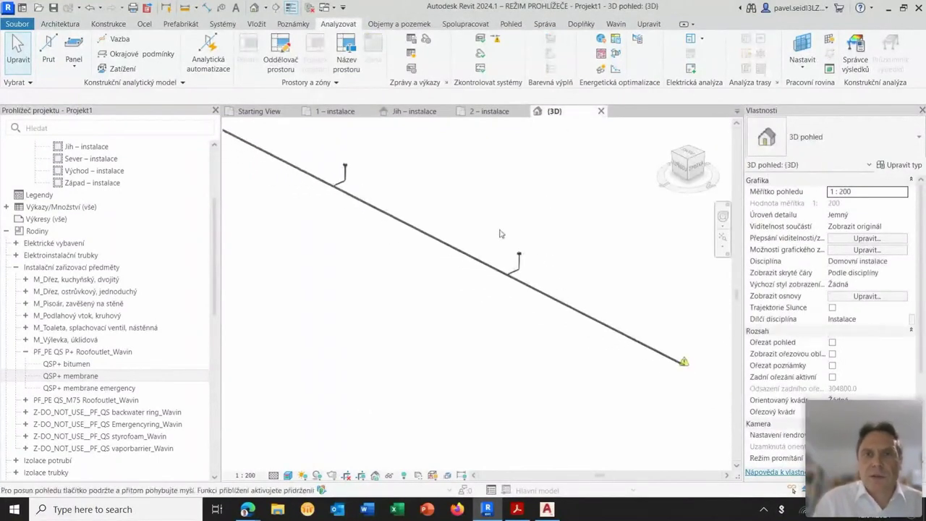
left_click(496, 38)
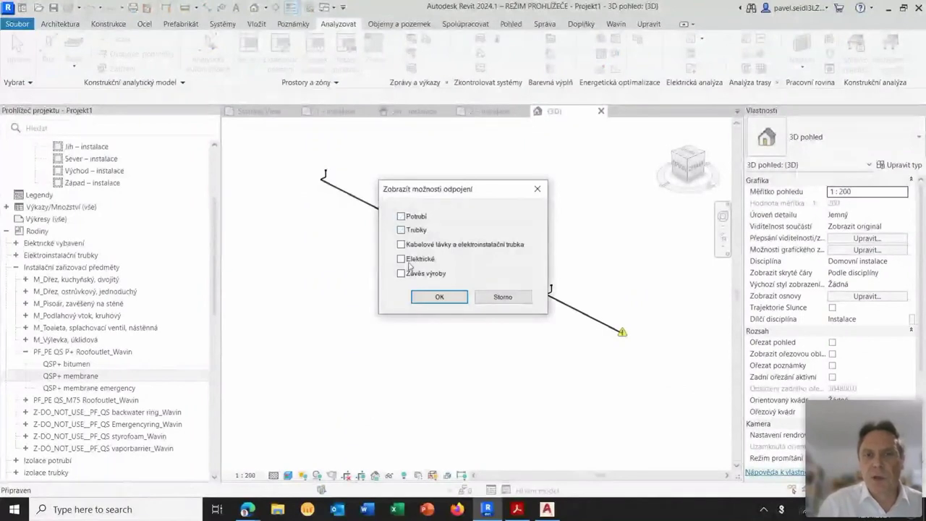
left_click(440, 296)
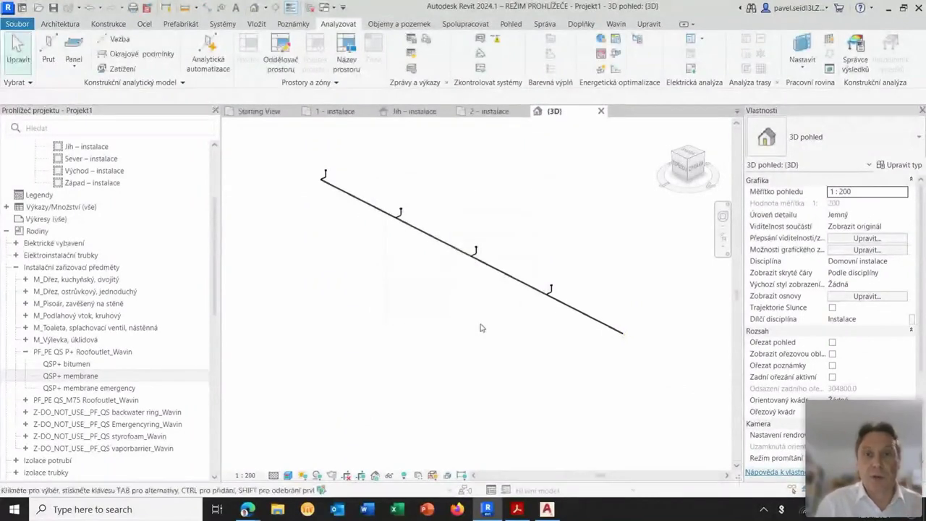
Check the 2 – instalace plan, then frame two risers and the main pipe in the 3D view.
left_click(490, 111)
middle_click_drag(526, 302, 403, 295)
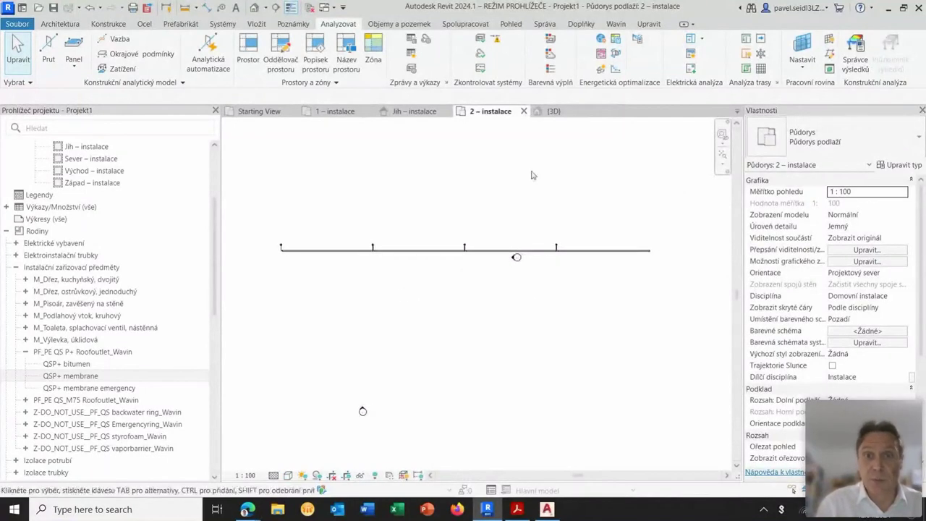
left_click(555, 111)
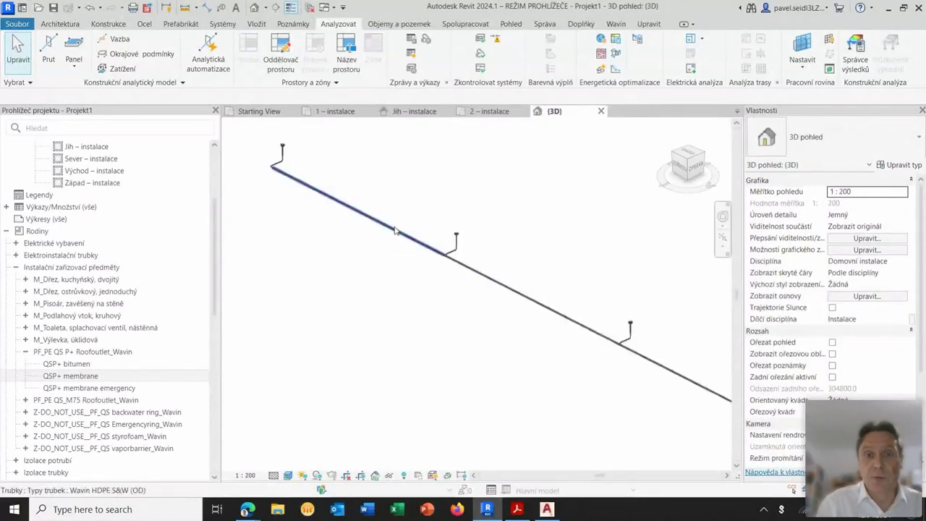
middle_click_drag(344, 240, 356, 275)
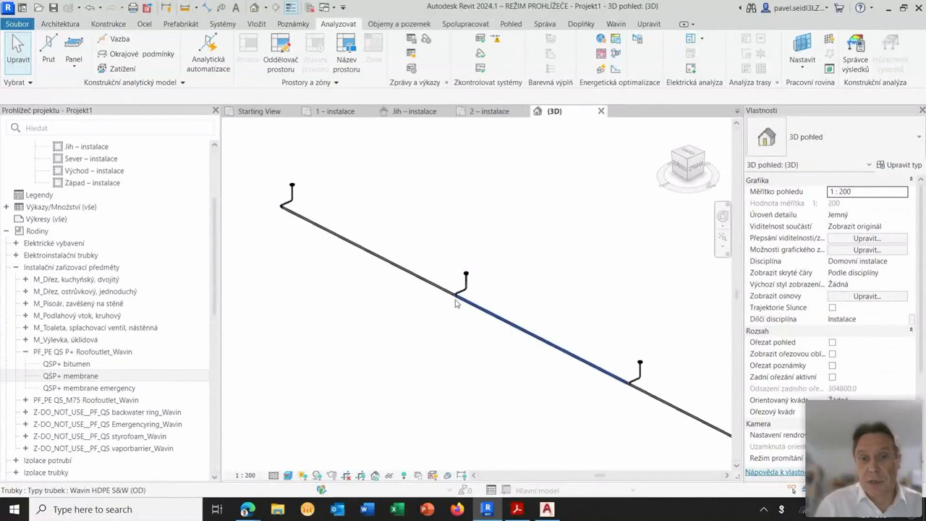
scroll(455, 300, "up", 1)
scroll(458, 301, "up", 1)
scroll(460, 303, "up", 1)
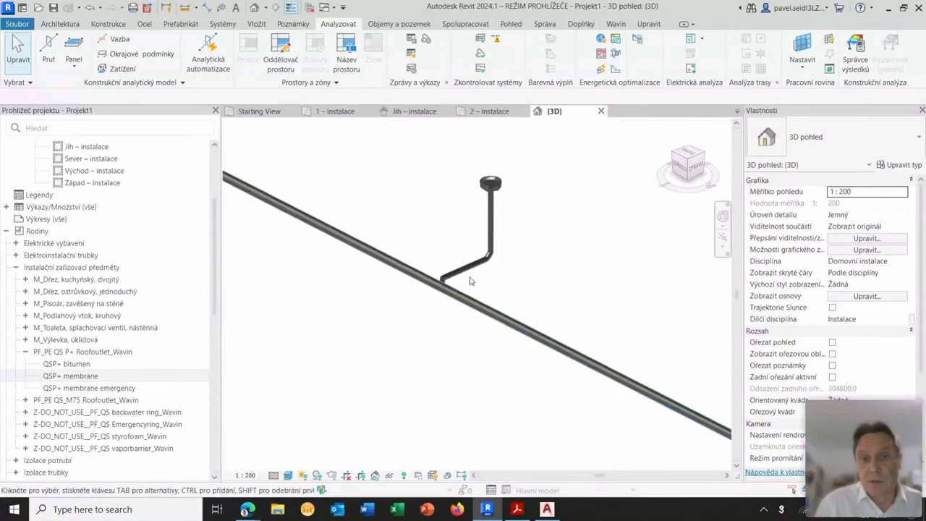
scroll(340, 287, "down", 3)
middle_click_drag(343, 289, 424, 273)
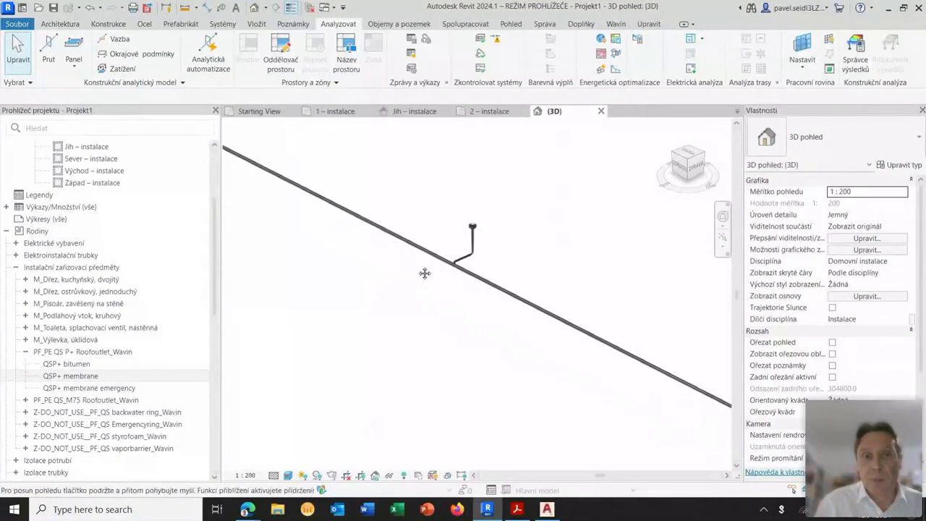
middle_click_drag(464, 311, 506, 337)
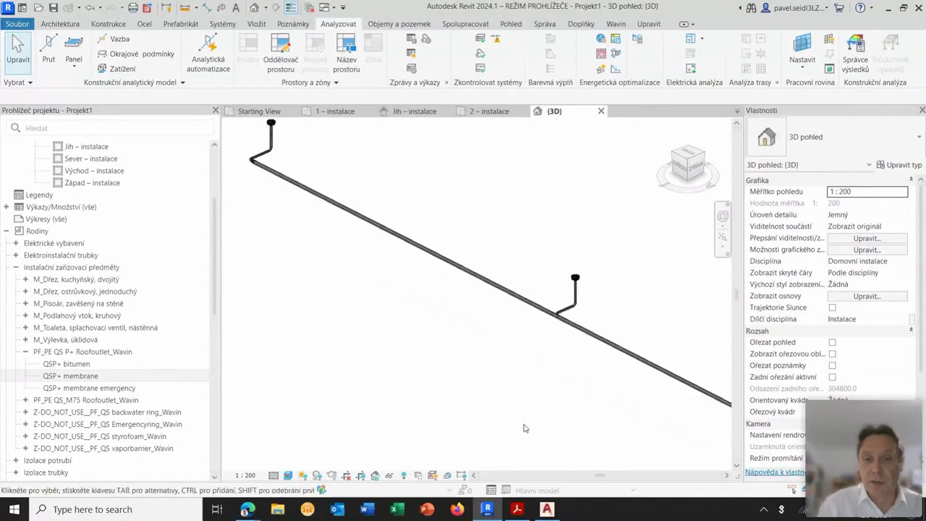
Review the OC_D1.pdf drainage sketch in Acrobat, then select the first diagonal main pipe in Revit.
left_click(518, 511)
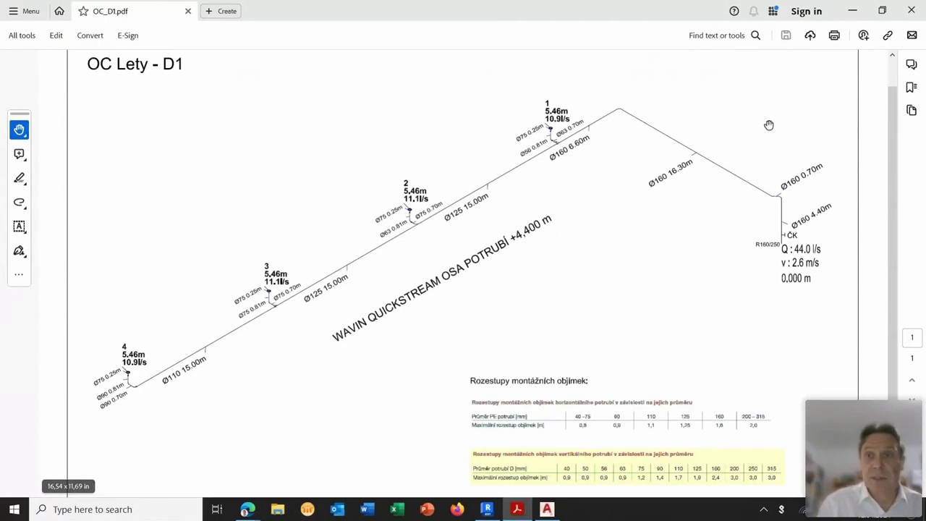
left_click(853, 15)
middle_click_drag(475, 335, 466, 317, "shift")
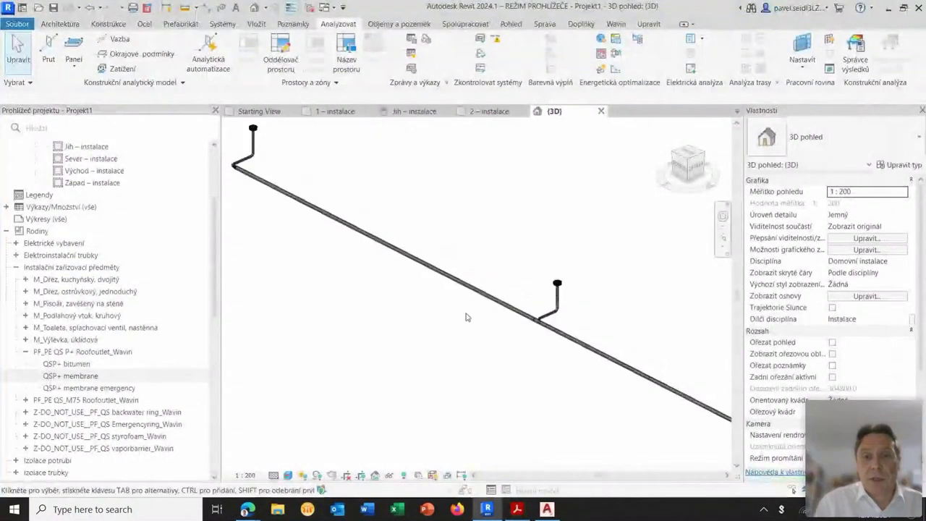
left_click(471, 287)
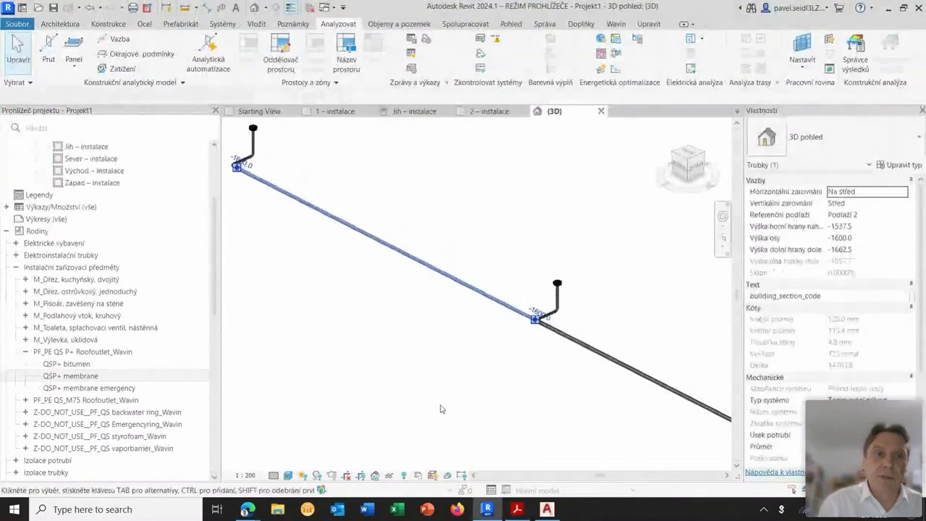
Check the first pipe's diameter options, leaving it at 125 mm.
left_click(158, 96)
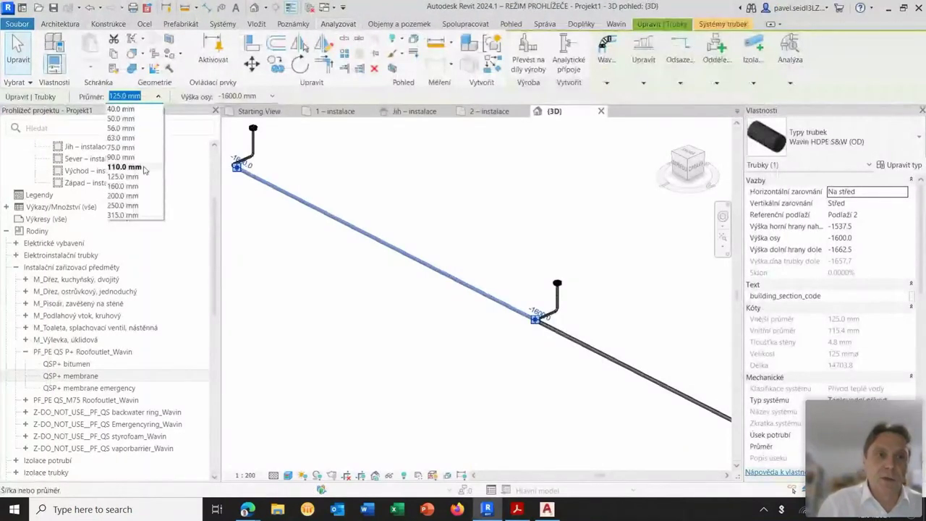
left_click(145, 169)
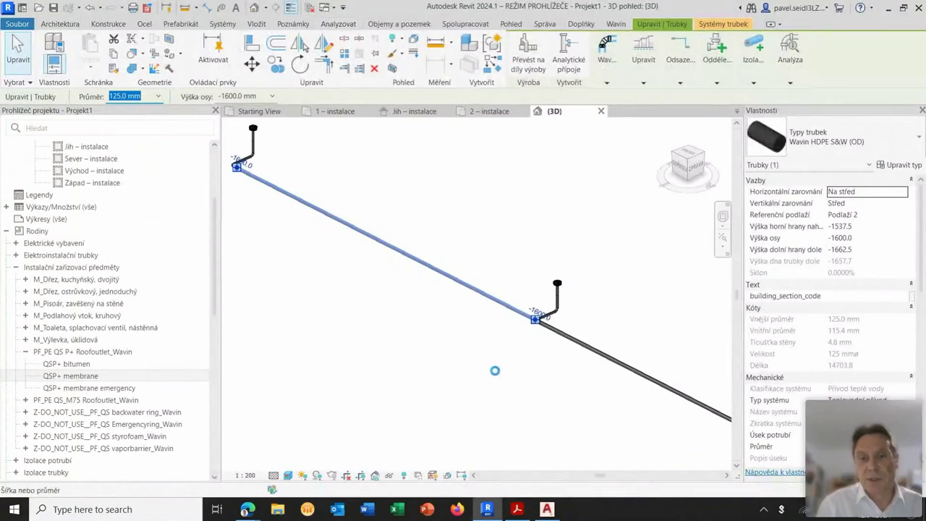
left_click(533, 375)
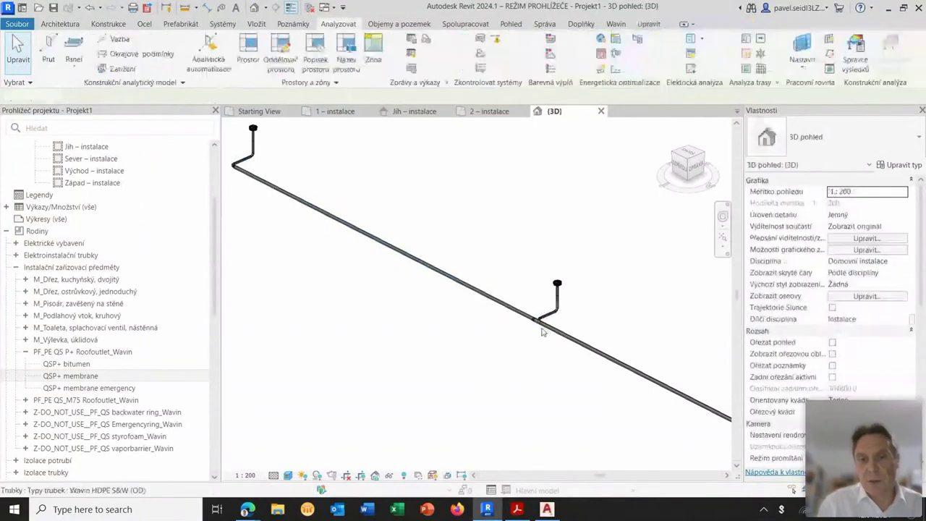
Set the main pipe section past the next riser tee to 160 mm diameter.
scroll(536, 326, "up", 3)
scroll(534, 324, "up", 2)
scroll(513, 290, "down", 2)
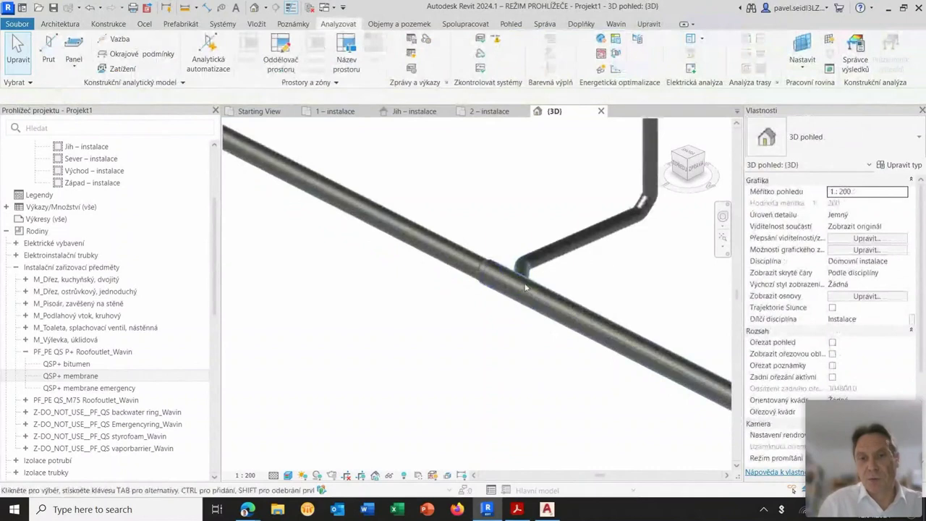
scroll(614, 410, "down", 3)
mouse_move(615, 410)
middle_mouse_down()
mouse_move(446, 313)
mouse_move(343, 221)
mouse_move(519, 316)
mouse_move(490, 283)
mouse_move(326, 214)
middle_mouse_up()
mouse_move(524, 363)
middle_mouse_down()
mouse_move(494, 316)
mouse_move(420, 317)
mouse_move(476, 300)
mouse_move(455, 319)
middle_mouse_up()
scroll(466, 337, "down", 1)
left_click(503, 310)
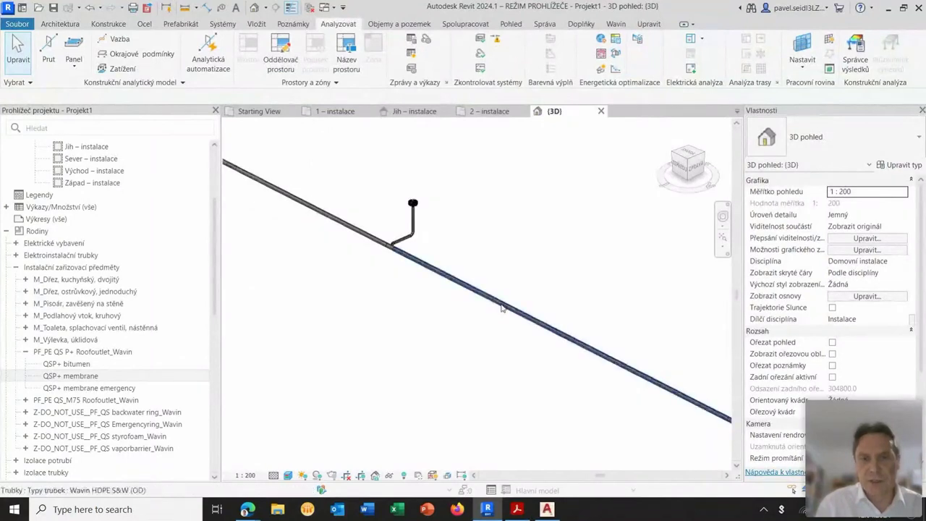
left_click(157, 97)
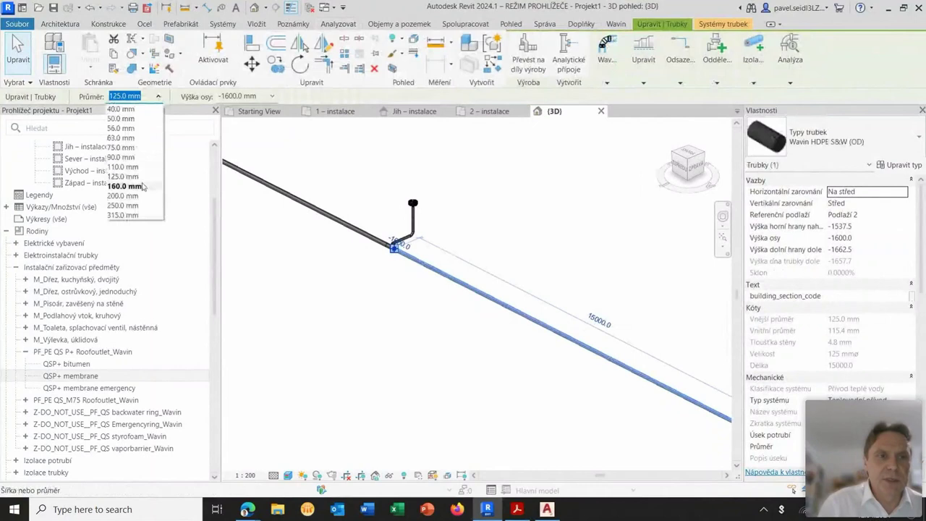
key("Escape")
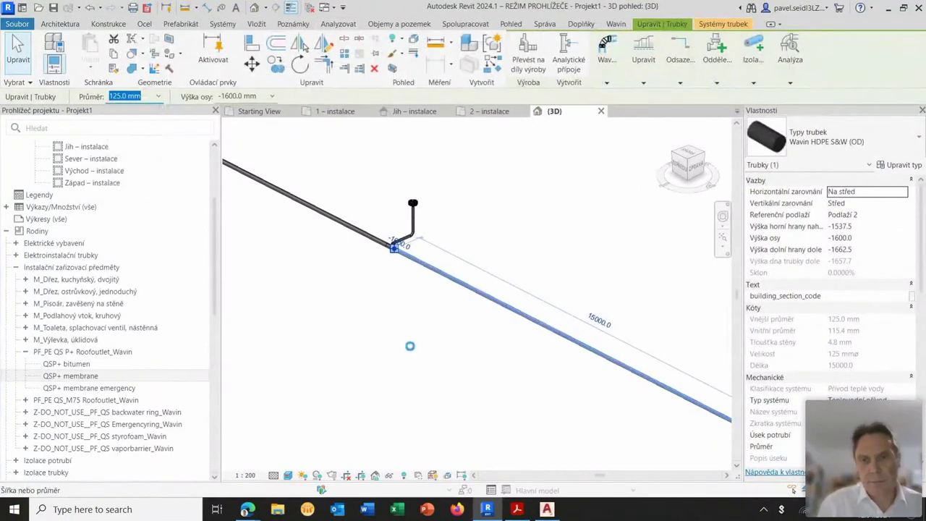
left_click(389, 252)
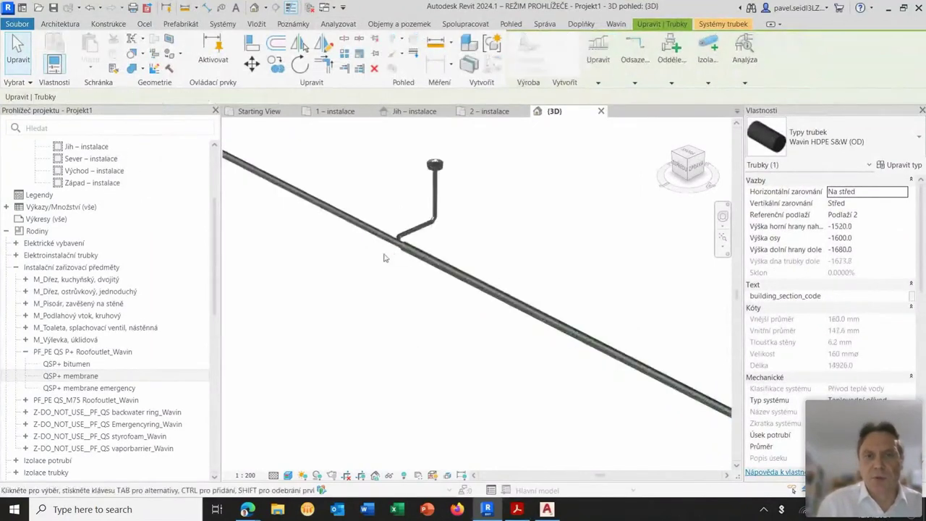
scroll(387, 249, "up", 3)
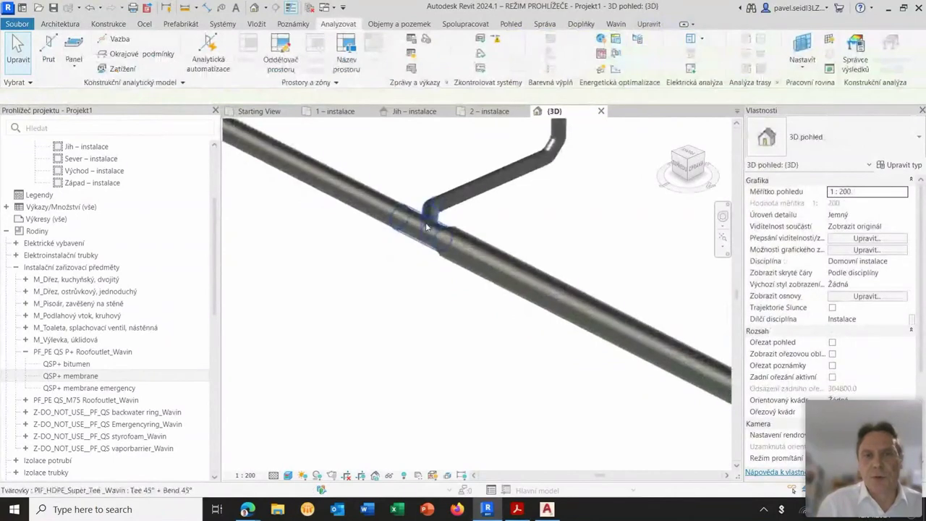
Change the PIF_HDPE_Super_Tee's connection_diameter1 from 125 to 160 and apply it.
left_click(426, 223)
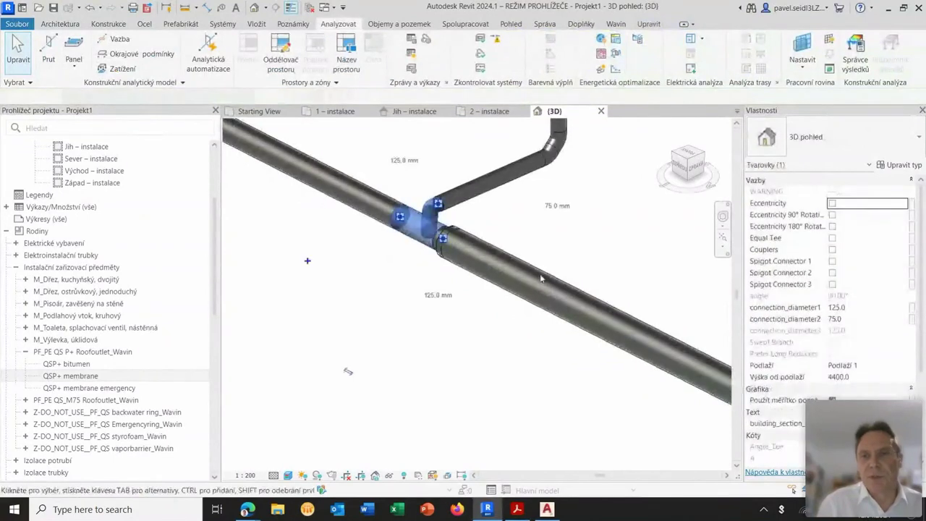
left_click(851, 310)
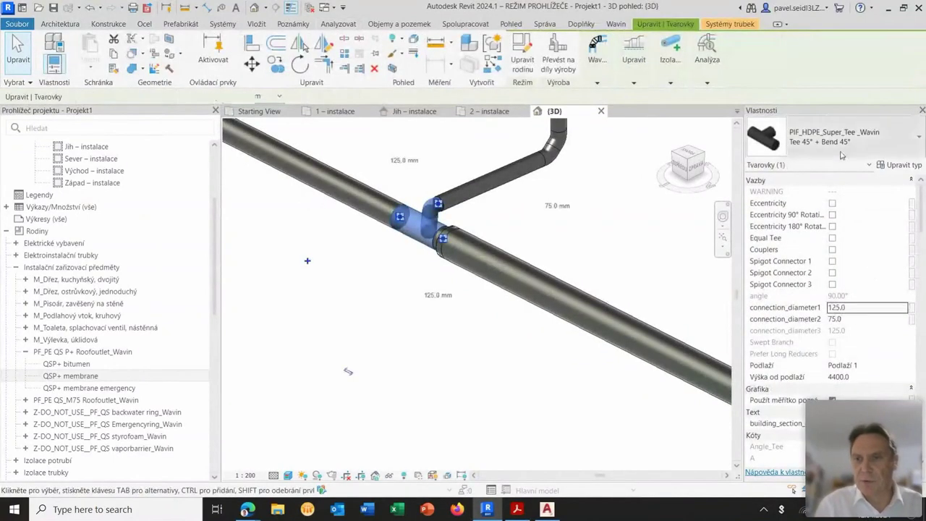
double_click(860, 310)
type("1")
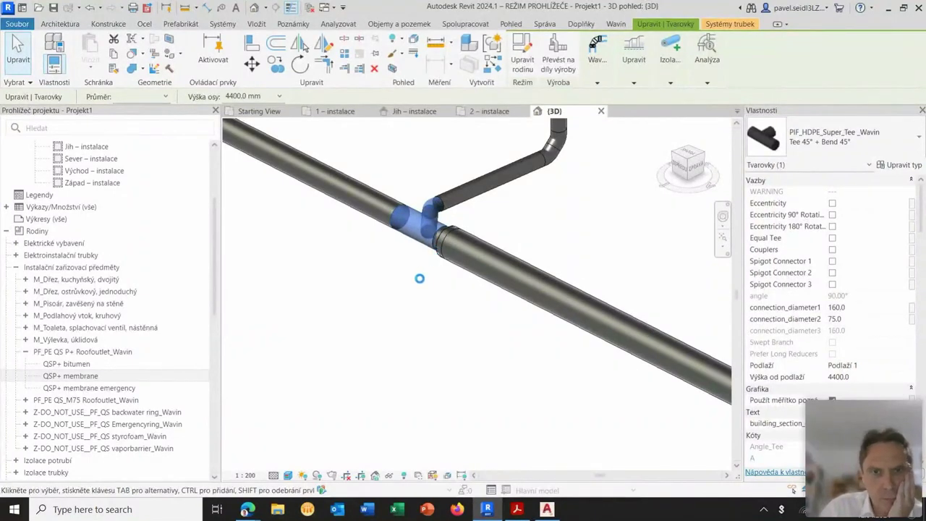
left_click(455, 369)
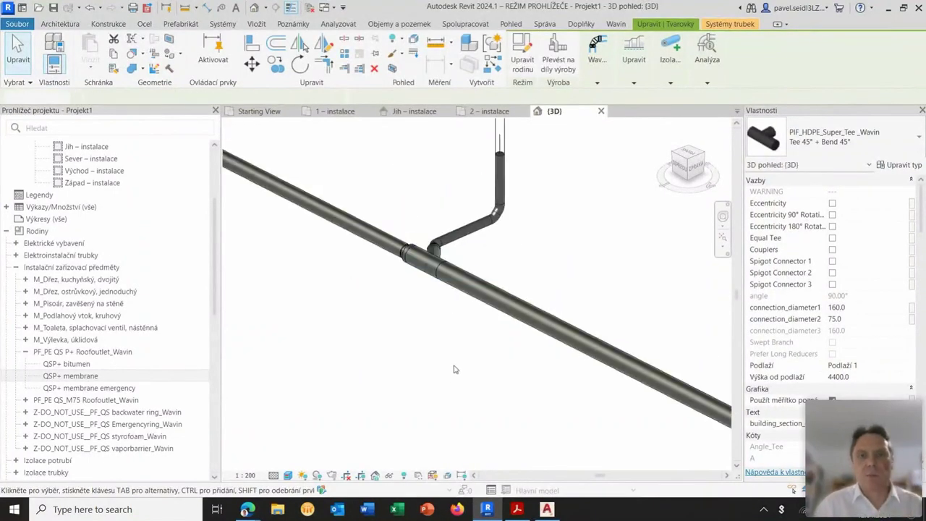
left_click(454, 369)
Zoom out to review all four roof outlet risers on the main drain pipe, inspecting one outlet.
scroll(502, 405, "down", 2)
scroll(471, 269, "down", 2)
scroll(490, 355, "down", 2)
scroll(450, 280, "down", 2)
scroll(449, 281, "down", 2)
scroll(490, 350, "down", 2)
scroll(441, 207, "up", 2)
scroll(435, 246, "up", 3)
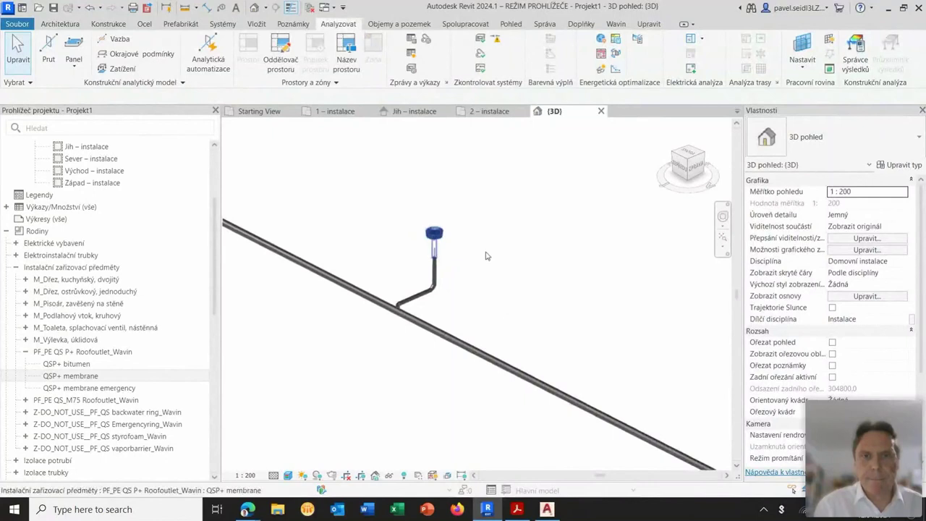
left_click(435, 272)
left_click(516, 300)
scroll(542, 301, "down", 2)
scroll(553, 340, "down", 1)
scroll(506, 351, "down", 1)
scroll(482, 348, "down", 1)
scroll(483, 350, "down", 1)
scroll(492, 352, "up", 1)
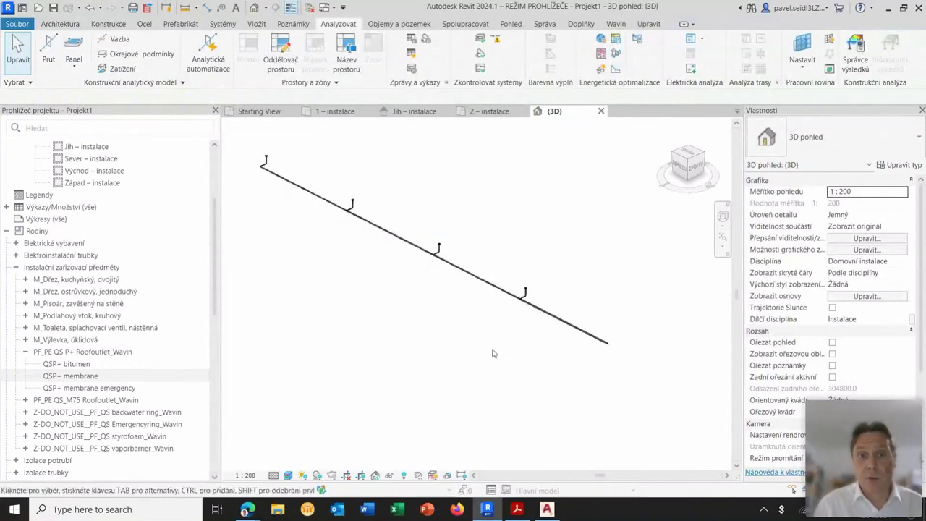
In the 2 – instalace plan, shorten the rightmost pipe segment to 6600 mm.
left_click(479, 112)
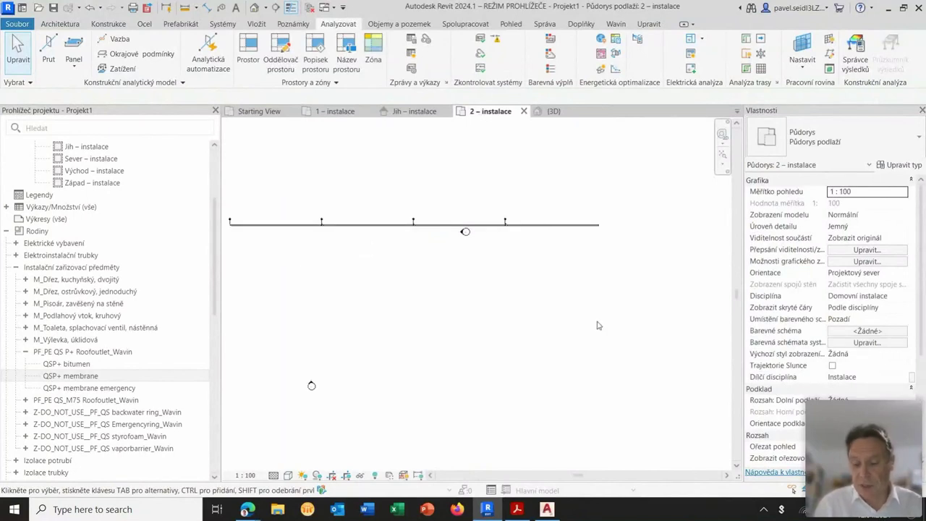
left_click(570, 230)
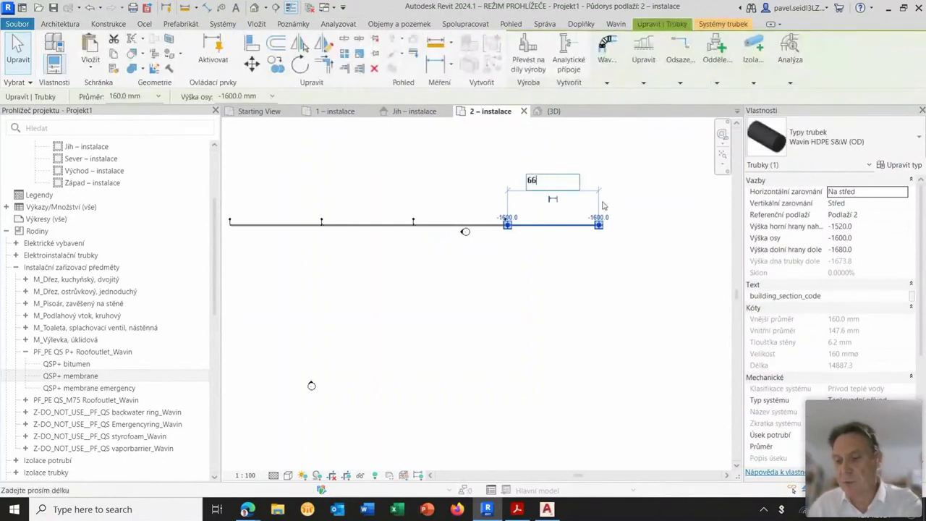
key("Escape")
key("Escape")
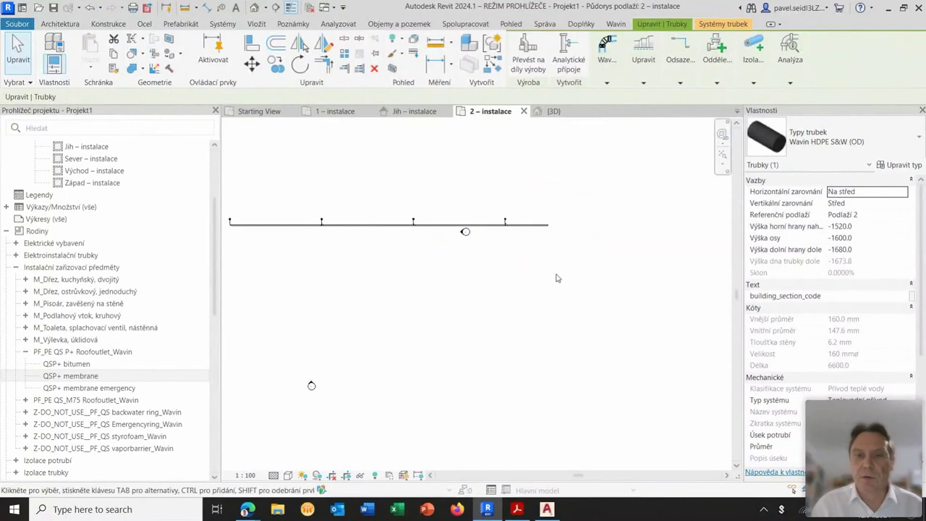
Start drawing a new 160 mm pipe running down from the shortened pipe's end.
scroll(553, 231, "up", 3)
left_click(532, 201)
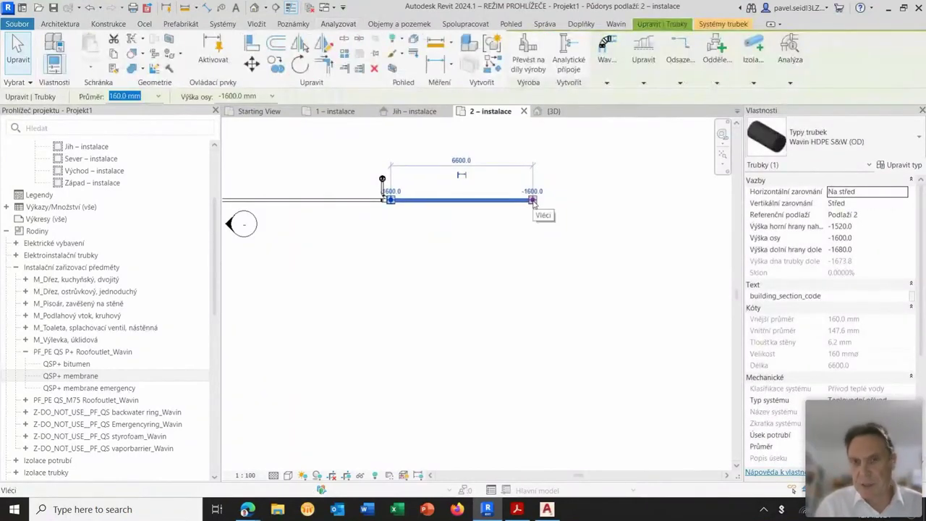
right_click(534, 203)
left_click(595, 226)
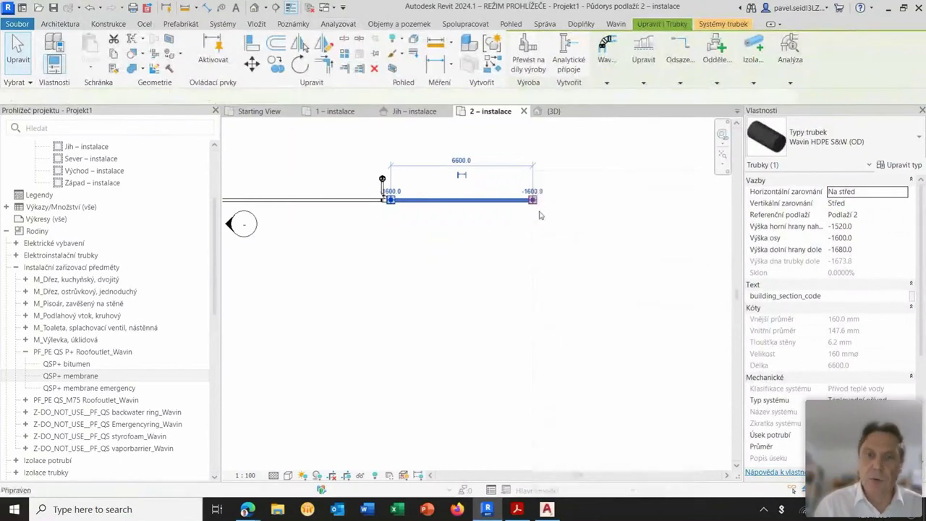
scroll(539, 360, "down", 3)
middle_click_drag(539, 360, 521, 277)
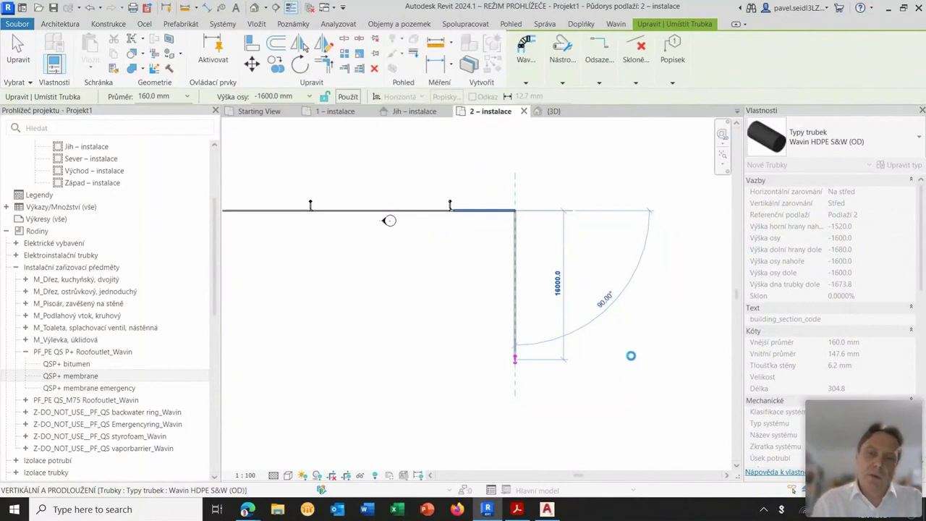
Finish the downward pipe and set its length to 16300 mm.
key("Escape")
left_click(514, 309)
left_click(544, 284)
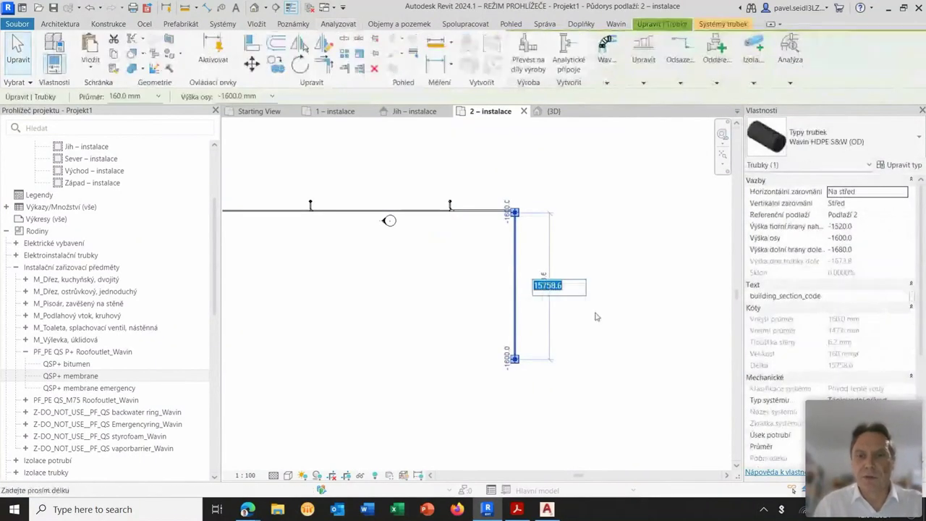
type("16300")
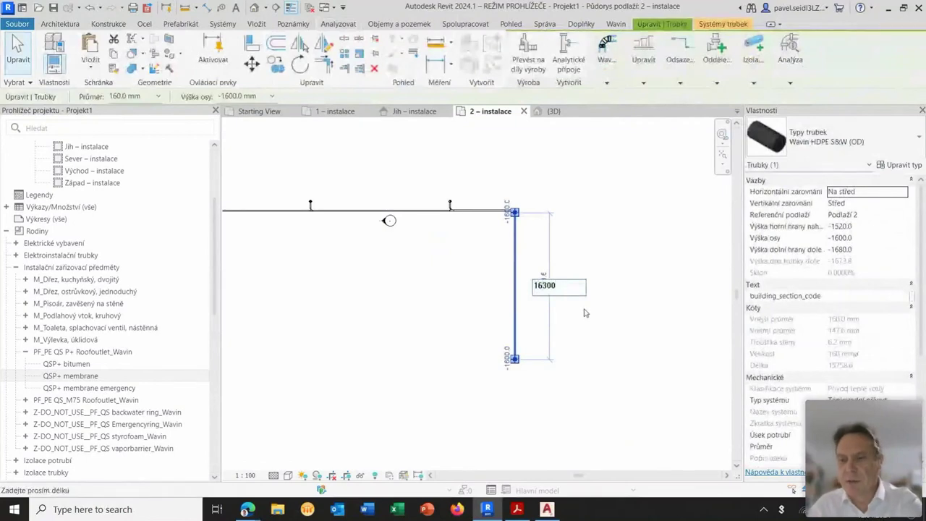
key("Return")
left_click(563, 380)
middle_click_drag(563, 380, 491, 347)
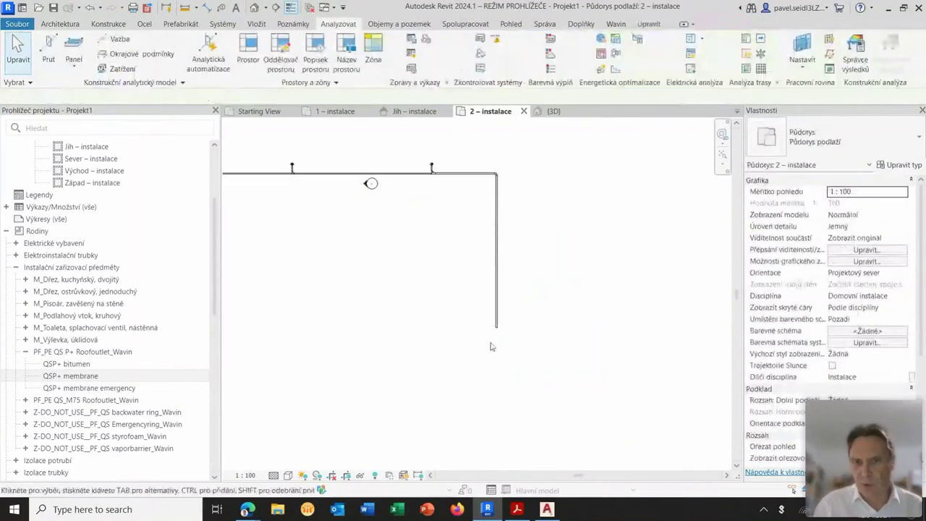
scroll(554, 338, "up", 1)
scroll(552, 337, "up", 2)
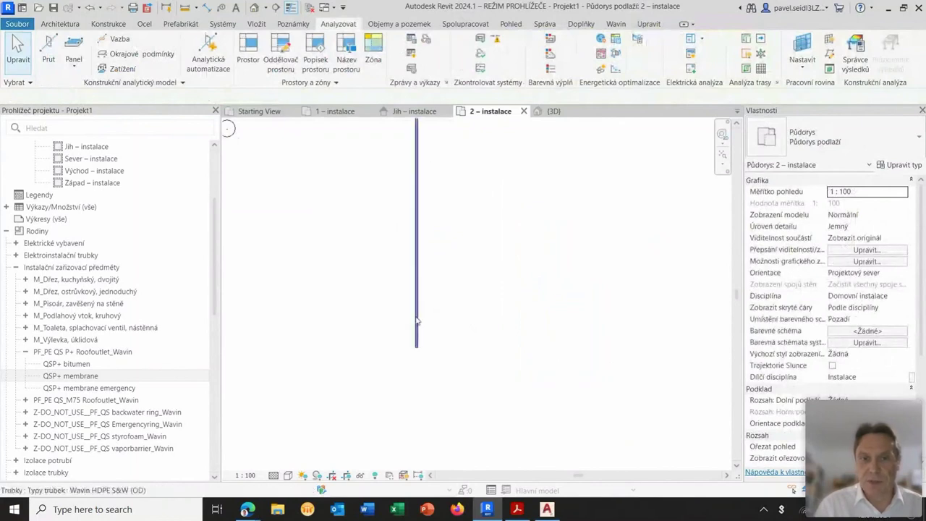
Try a pipe from the vertical pipe's lower end, cancel it, then open Jih – instalace.
left_click(417, 345)
right_click(416, 347)
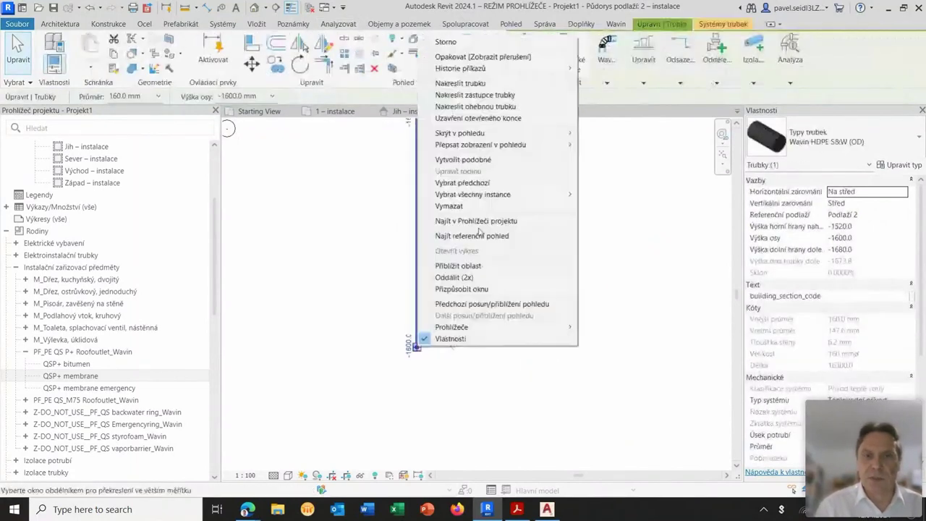
left_click(492, 83)
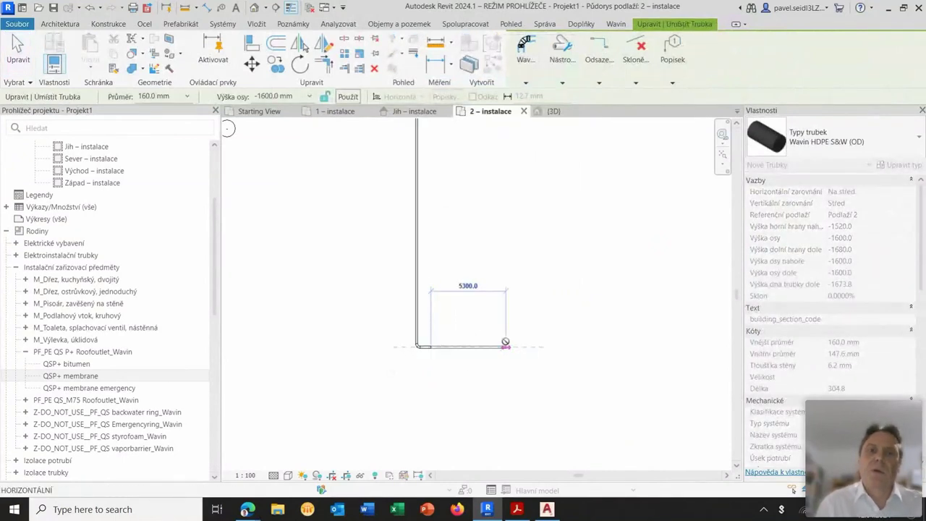
key("Escape")
key("Escape")
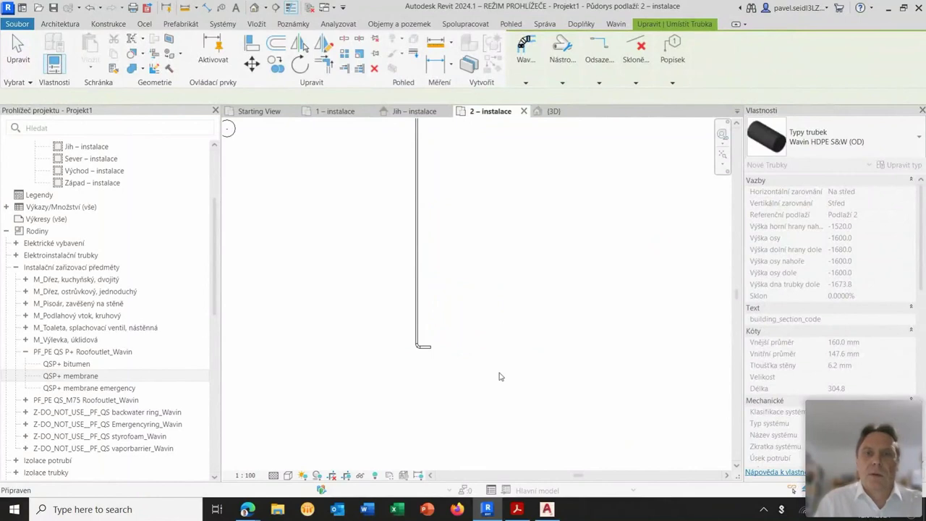
scroll(500, 377, "down", 2)
middle_click_drag(534, 341, 506, 210)
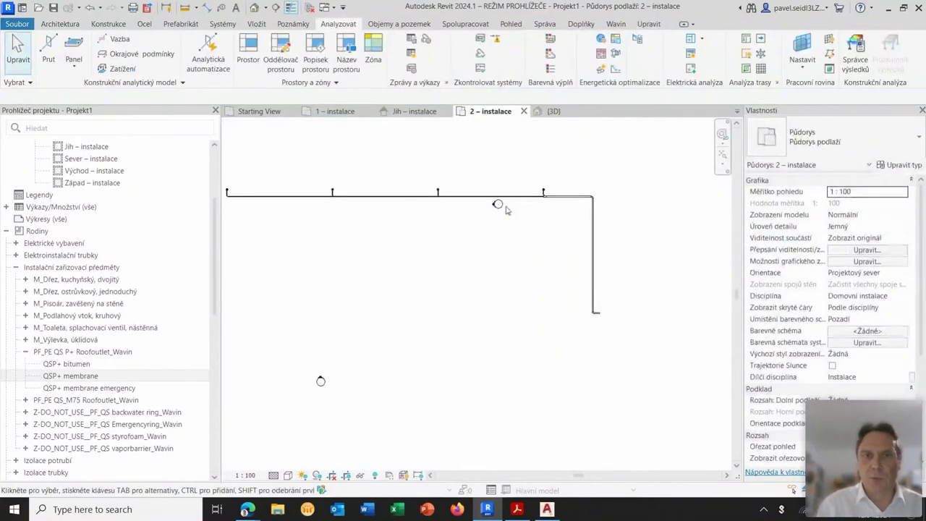
left_click(416, 114)
Extend the Podlaží 2 level line to the right past the pipe's end.
scroll(593, 318, "down", 2)
scroll(410, 299, "up", 2)
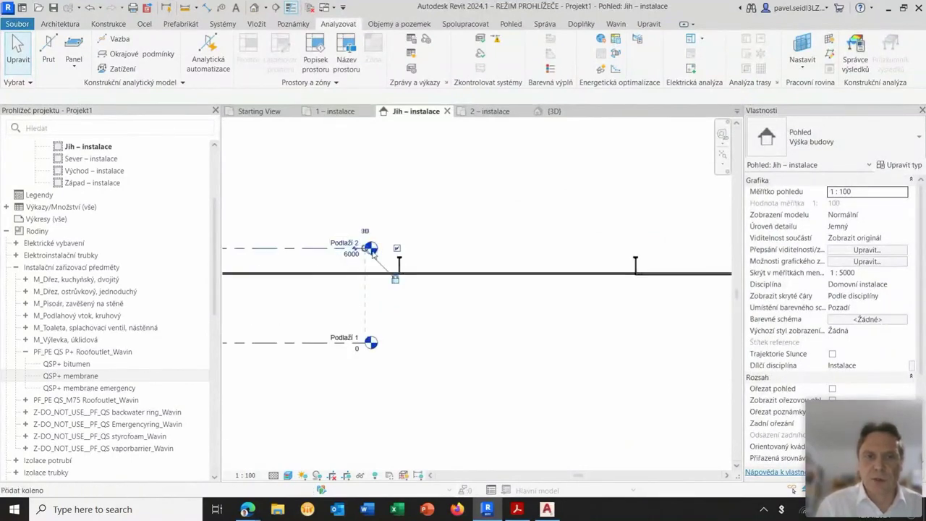
left_click(371, 248)
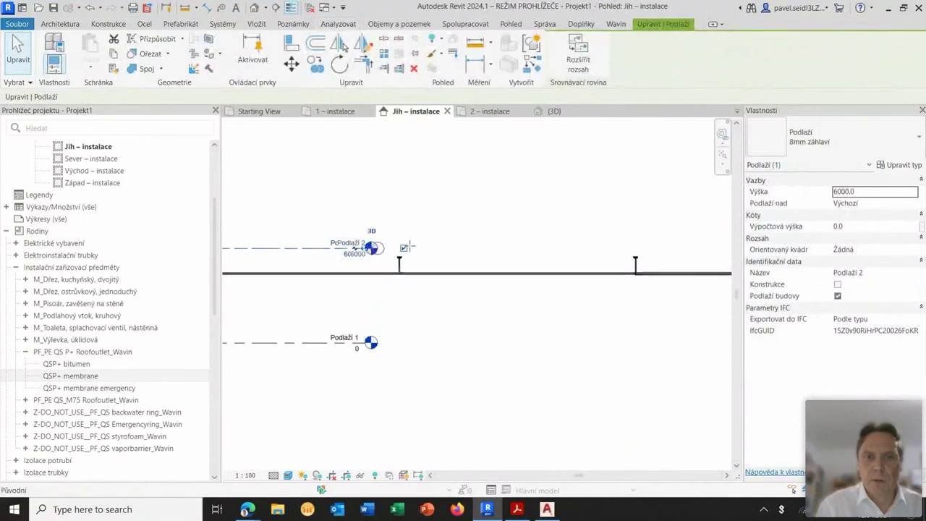
left_click_drag(396, 279, 673, 253)
scroll(632, 319, "down", 2)
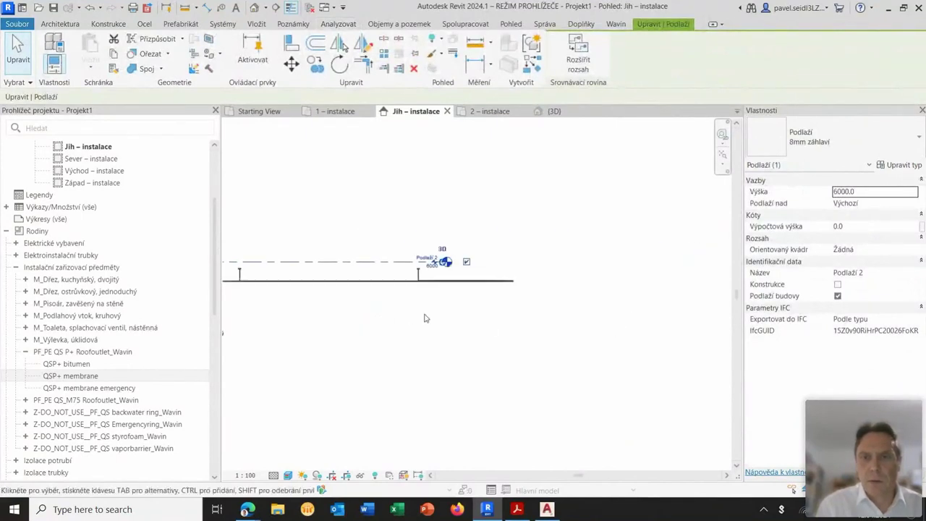
left_click_drag(450, 268, 537, 268)
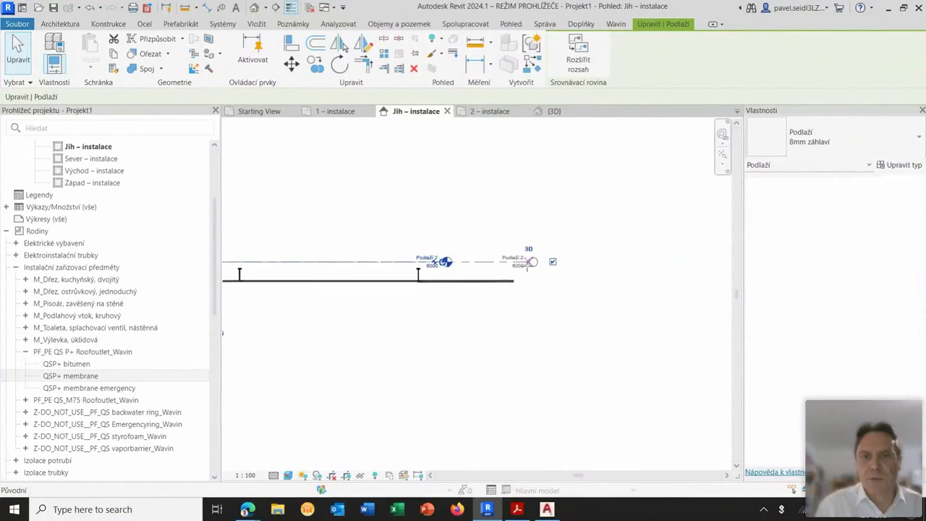
left_click(515, 331)
left_click(457, 358)
Extend the Podlaží 1 level line to the right as well.
scroll(382, 310, "up", 3)
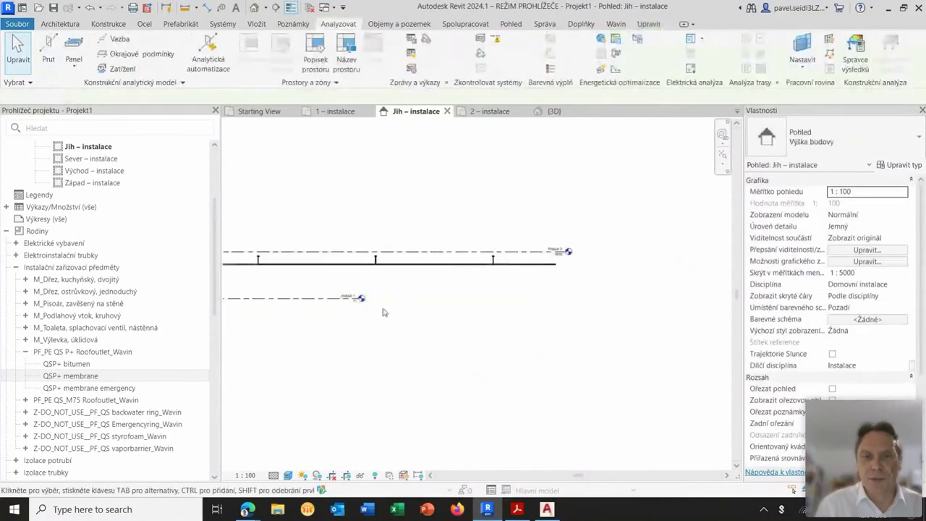
left_click(348, 297)
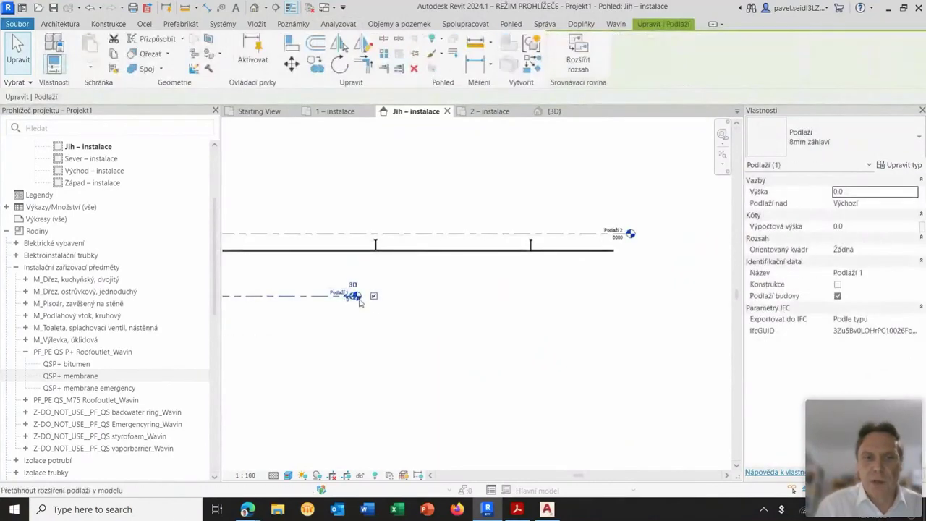
left_click_drag(353, 297, 635, 298)
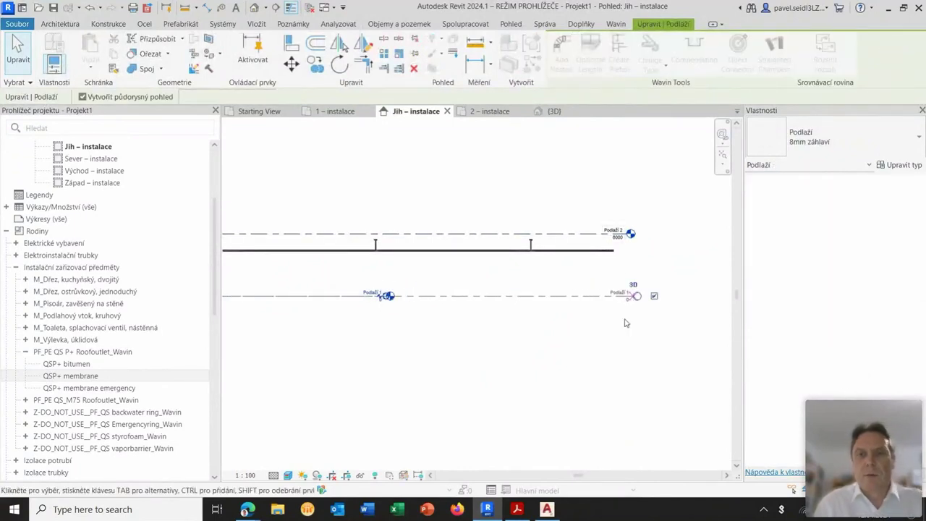
left_click(626, 323)
scroll(597, 258, "up", 2)
scroll(569, 259, "up", 2)
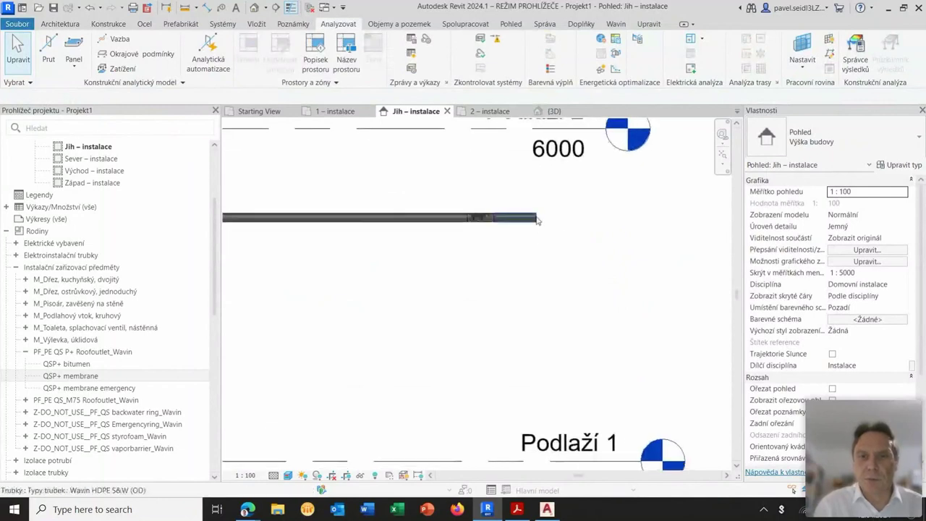
Draw a vertical 160 mm downpipe from the drain's end down to level Podlaží 1.
left_click(537, 218)
right_click(537, 218)
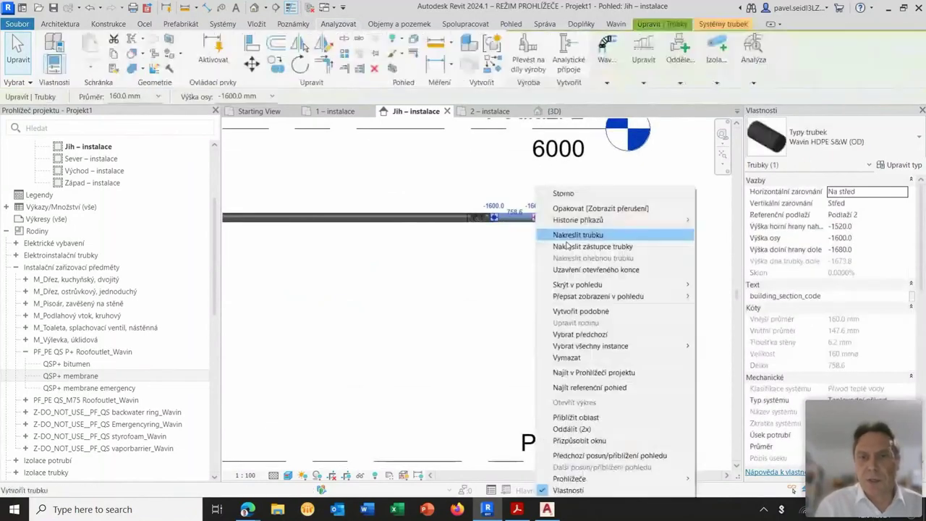
left_click(513, 369)
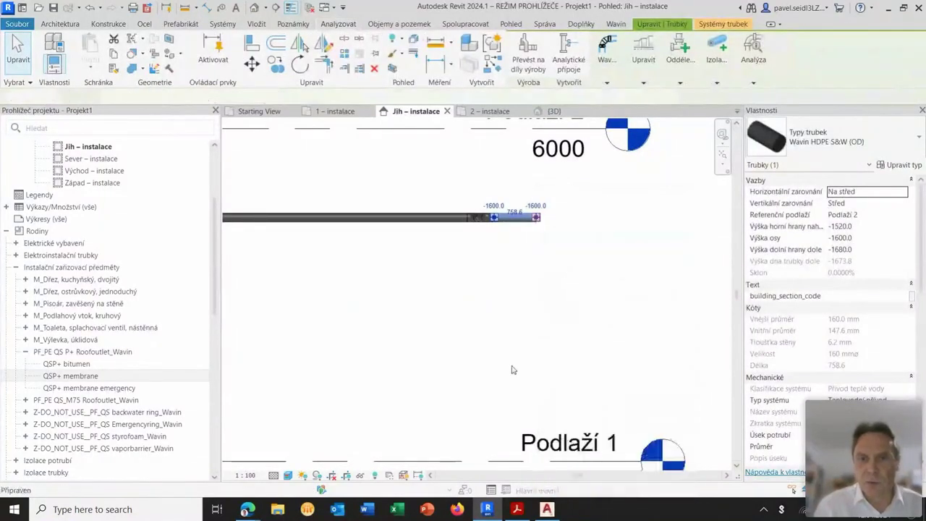
scroll(552, 352, "down", 2)
middle_click_drag(542, 395, 543, 340)
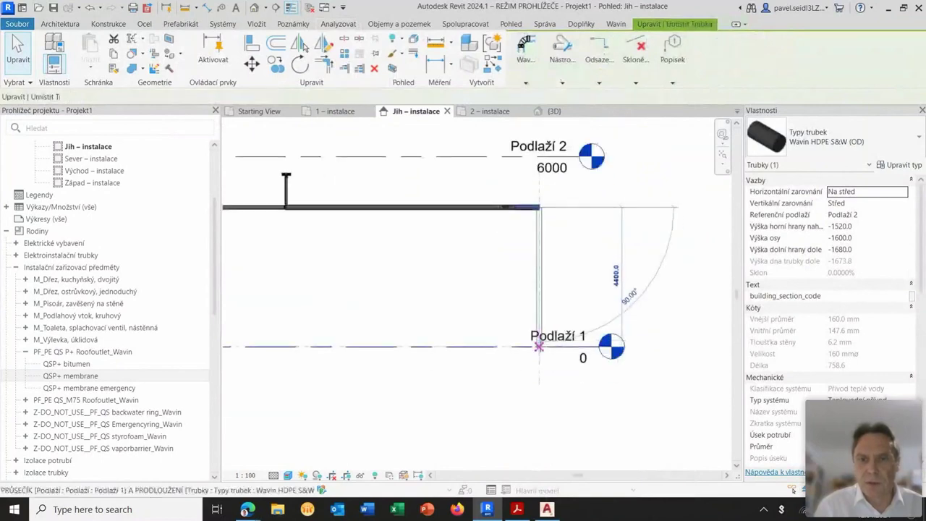
scroll(539, 346, "up", 4)
scroll(539, 345, "up", 1)
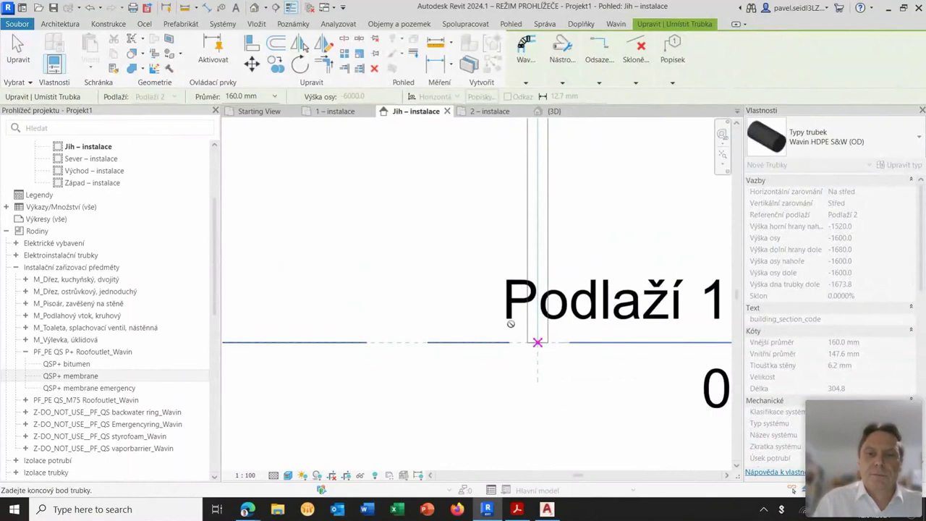
key("Escape")
key("Escape")
scroll(597, 354, "down", 4)
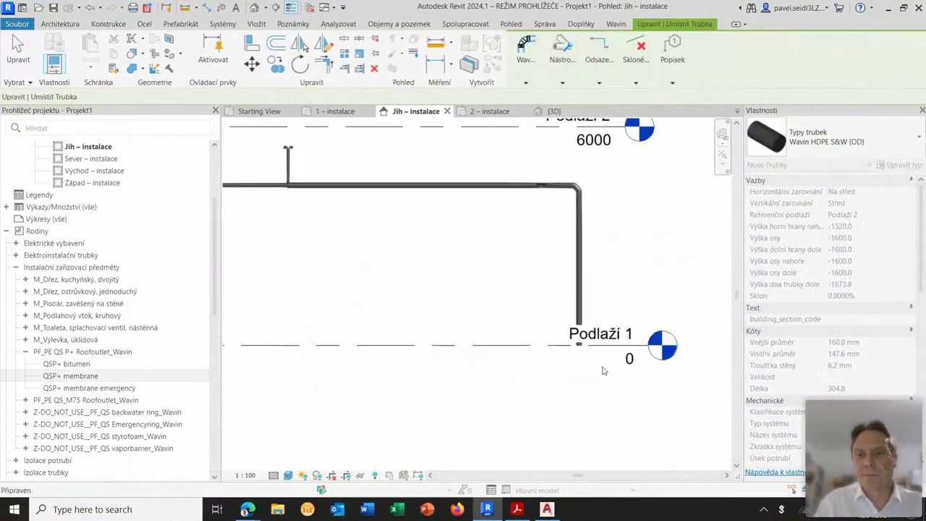
key("Escape")
key("Escape")
Move level Podlaží 1 to -100 and check the downpipe's length.
left_click(641, 345)
middle_click_drag(640, 345, 554, 263)
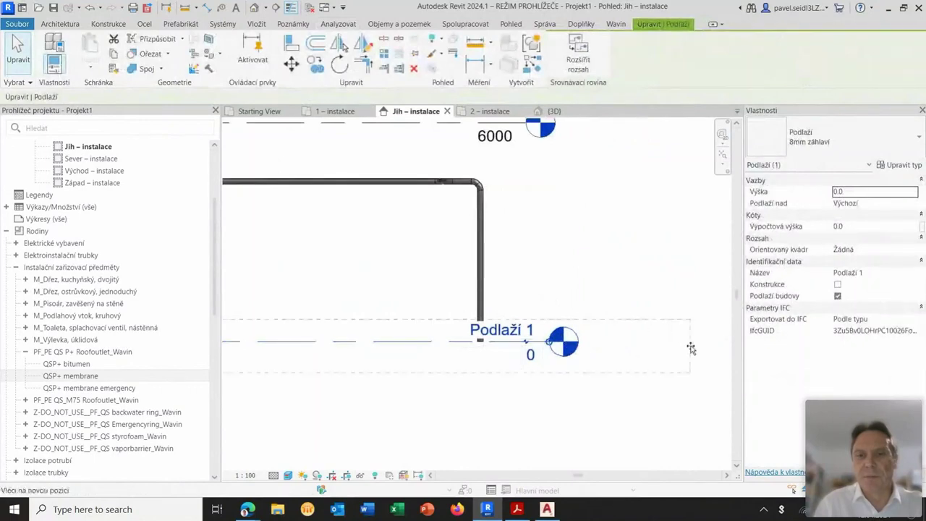
key("Escape")
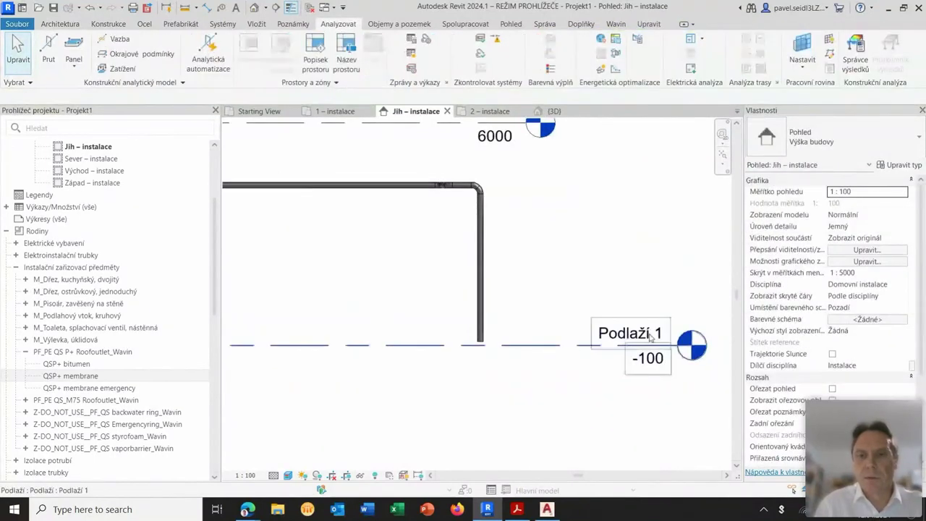
scroll(550, 326, "down", 2)
scroll(540, 292, "up", 2)
scroll(558, 337, "up", 2)
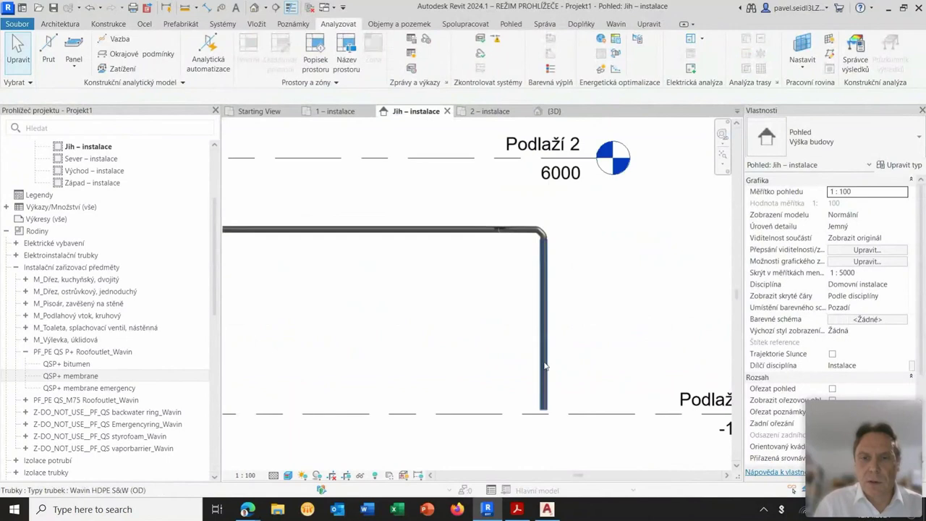
middle_click_drag(549, 357, 549, 298)
left_click(542, 349)
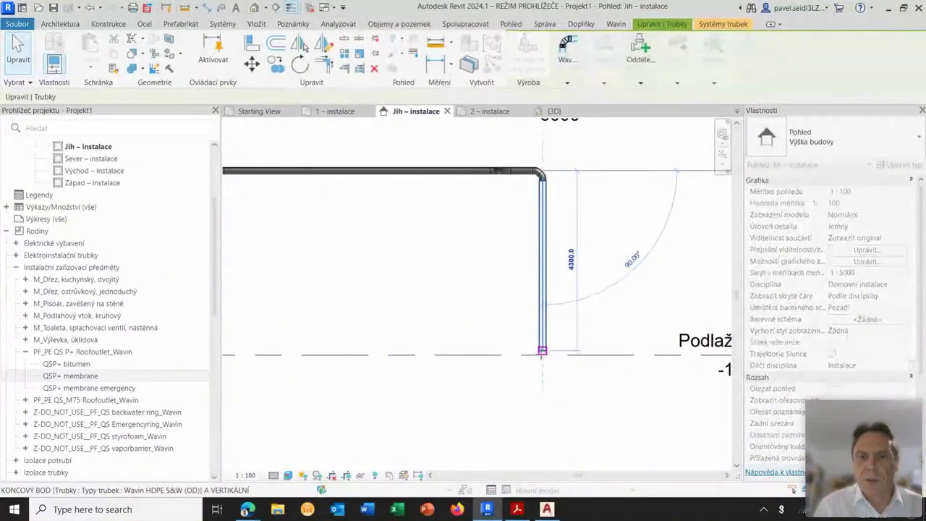
key("Escape")
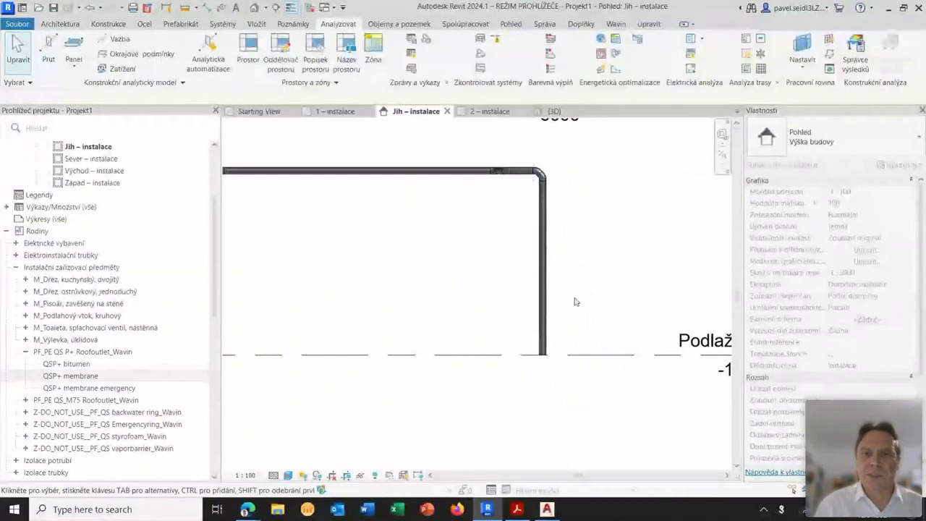
scroll(576, 302, "down", 3)
middle_click_drag(412, 306, 555, 299)
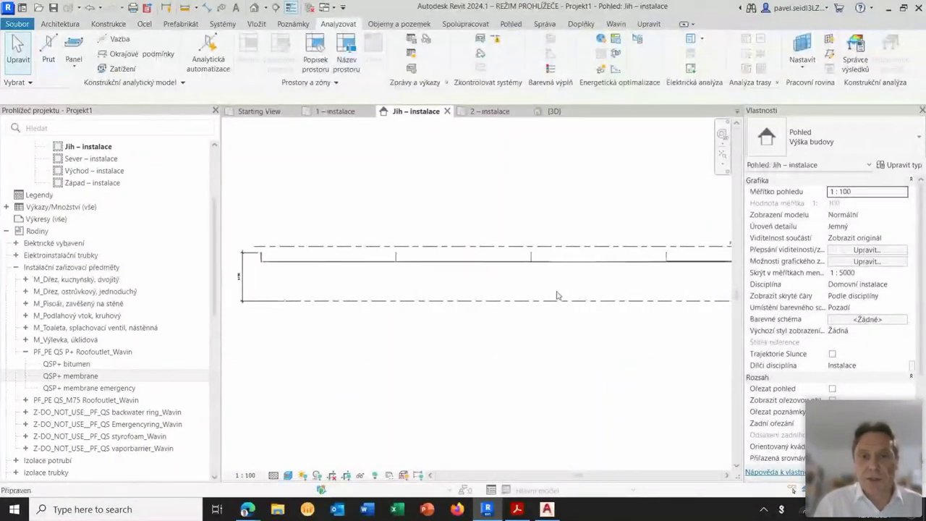
In the {3D} view, zoom toward the roof outlet and select the vertical pipe beneath it.
left_click(554, 111)
middle_click_drag(529, 275, 574, 268)
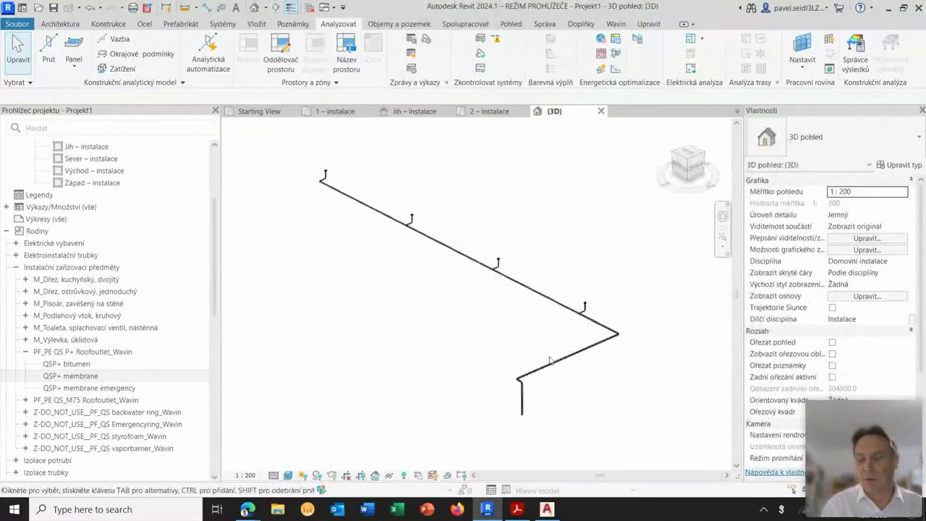
scroll(301, 149, "up", 1)
scroll(376, 230, "up", 2)
scroll(467, 258, "up", 1)
scroll(471, 261, "up", 2)
scroll(480, 223, "up", 2)
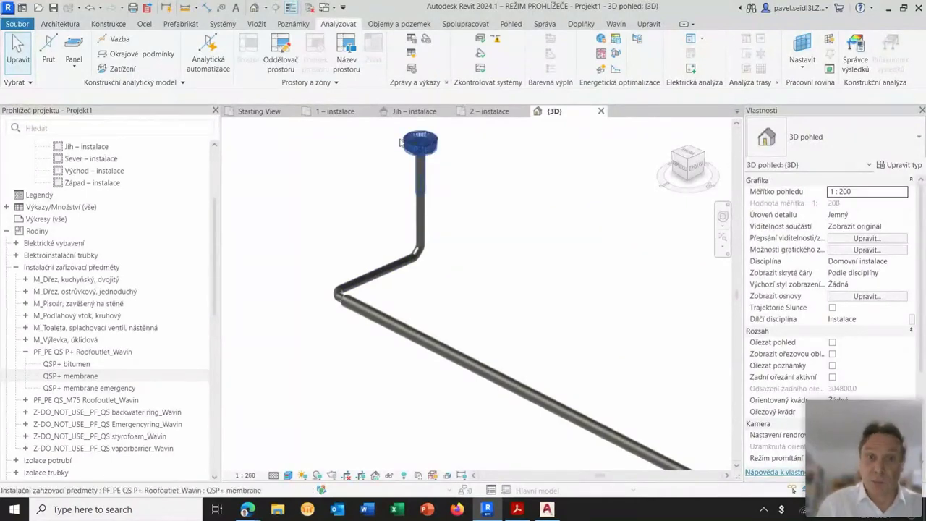
left_click(422, 221)
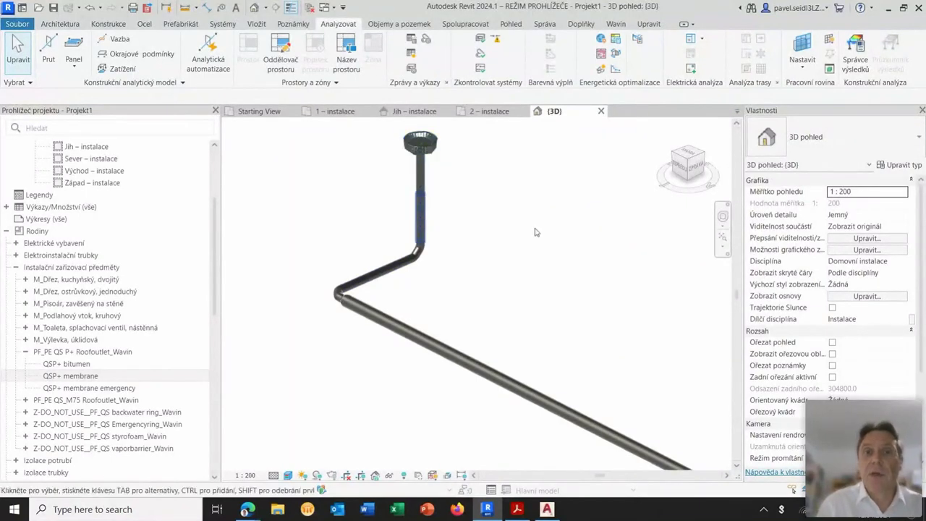
scroll(480, 237, "up", 2)
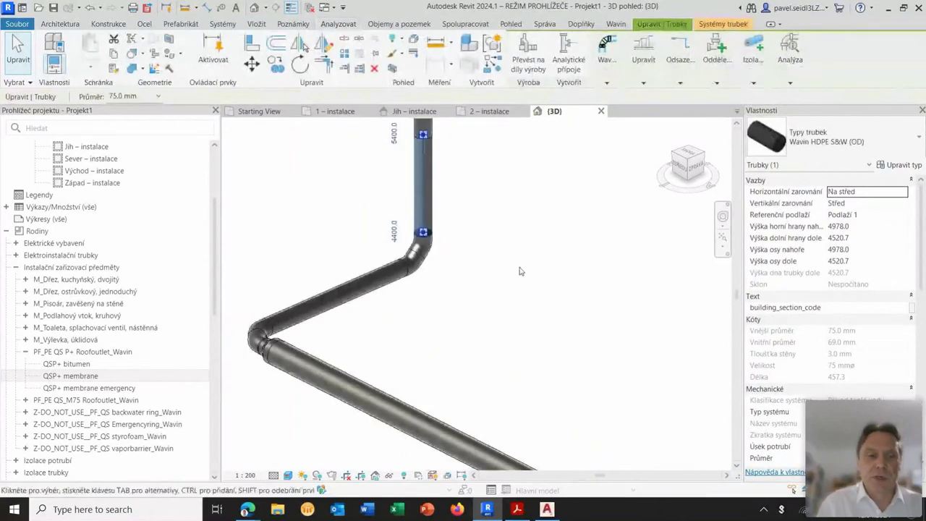
left_click(421, 255, "ctrl")
left_click(364, 298, "ctrl")
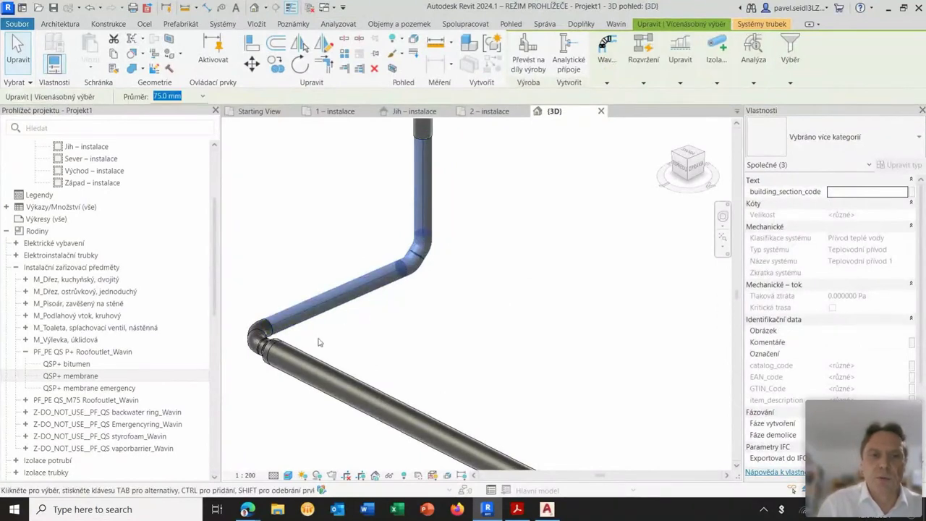
scroll(332, 344, "up", 2)
middle_click_drag(331, 344, 430, 331)
scroll(434, 326, "up", 2)
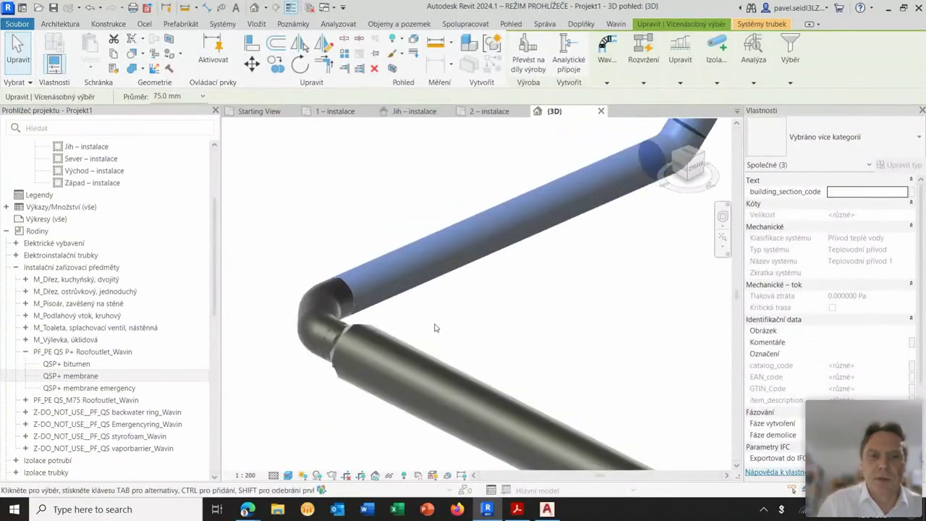
left_click(325, 304, "ctrl")
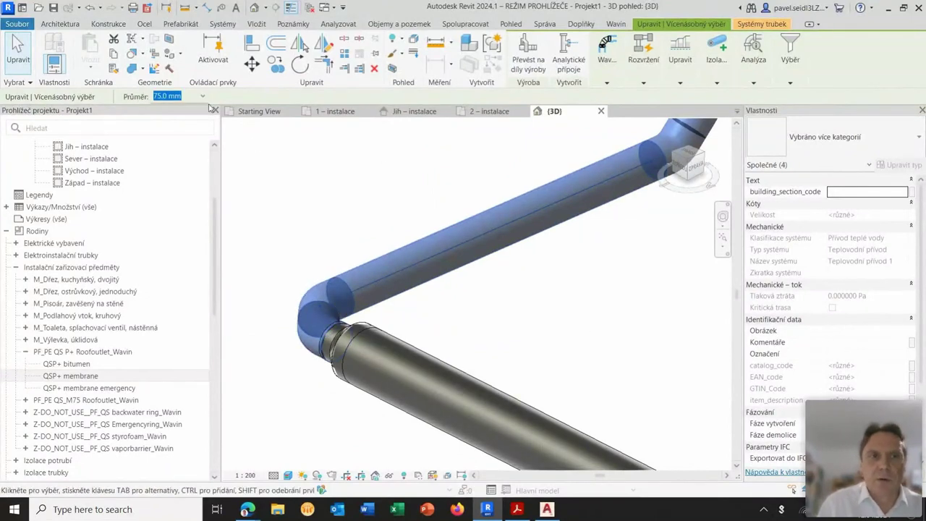
left_click(202, 97)
left_click(343, 205)
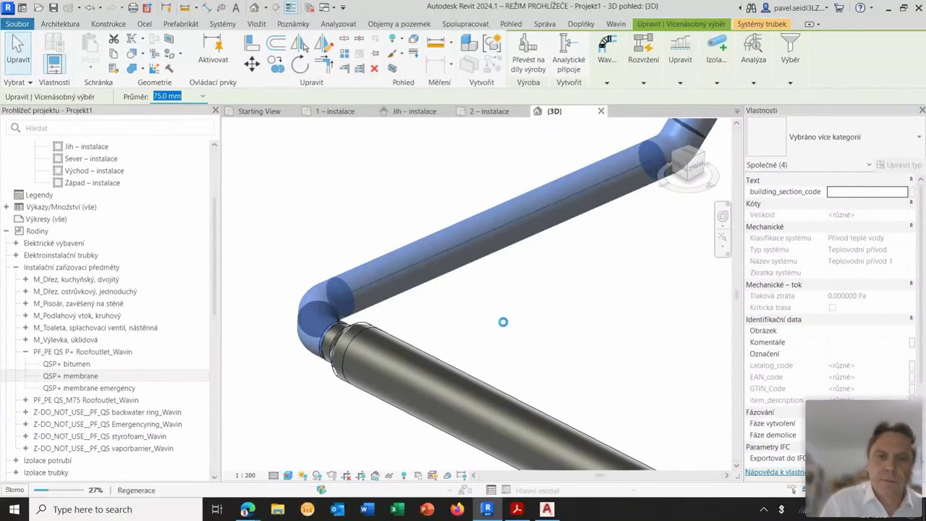
scroll(514, 318, "down", 2)
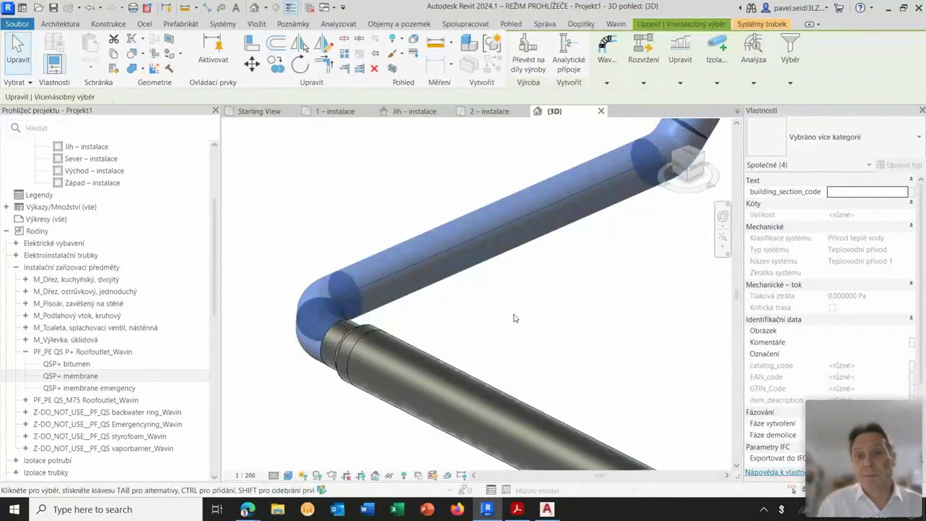
scroll(550, 314, "down", 3)
scroll(529, 290, "down", 2)
left_click(535, 283)
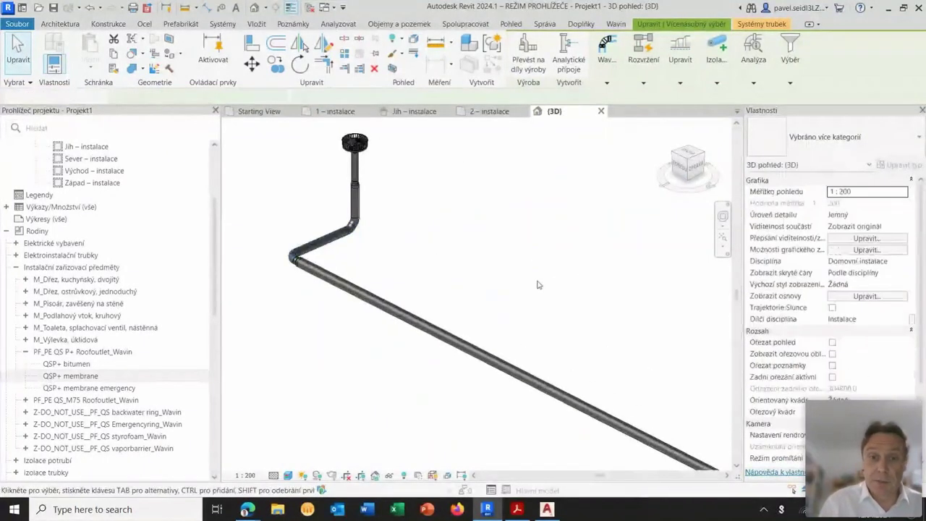
scroll(471, 261, "down", 2)
scroll(507, 275, "up", 1)
scroll(535, 286, "down", 2)
scroll(492, 271, "down", 2)
scroll(470, 266, "down", 1)
scroll(571, 289, "down", 1)
scroll(557, 280, "down", 2)
scroll(507, 246, "down", 1)
scroll(610, 279, "down", 1)
mouse_move(610, 280)
middle_mouse_down()
mouse_move(628, 281)
mouse_move(590, 259)
middle_mouse_up()
scroll(590, 258, "down", 1)
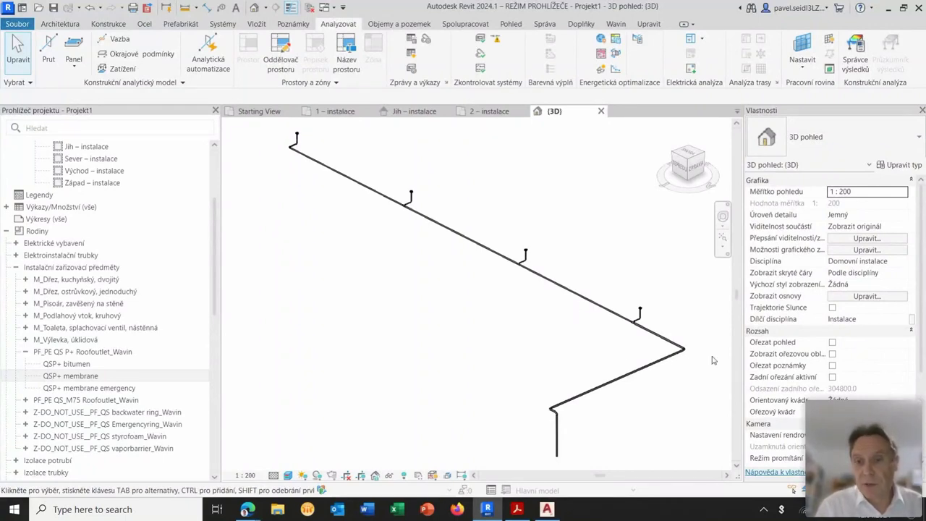
scroll(691, 360, "up", 2)
scroll(676, 325, "up", 3)
scroll(652, 315, "up", 3)
scroll(643, 319, "up", 3)
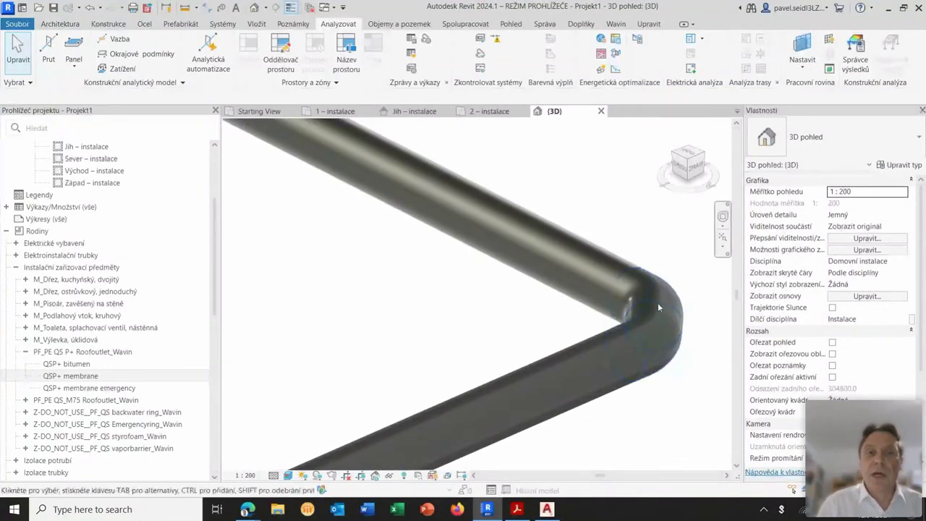
scroll(658, 304, "down", 4)
scroll(622, 305, "down", 3)
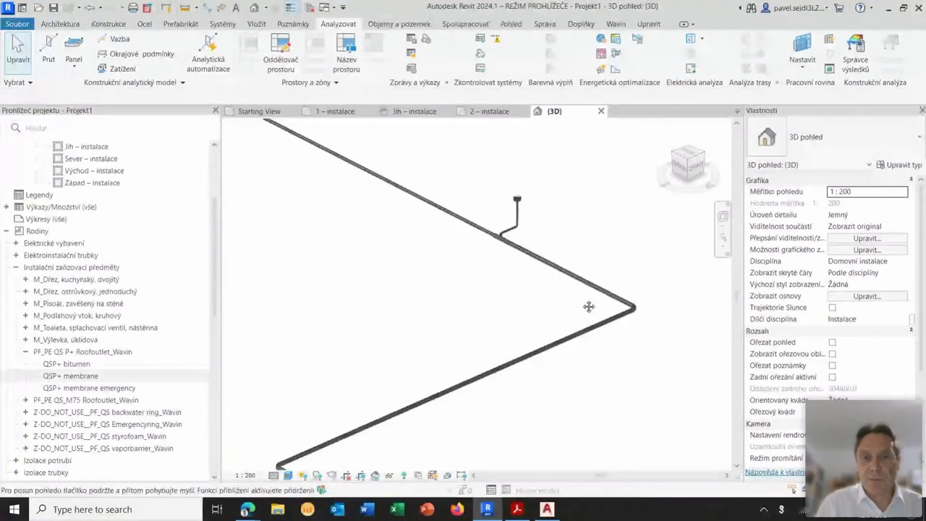
middle_click_drag(463, 287, 495, 335)
scroll(495, 335, "down", 2)
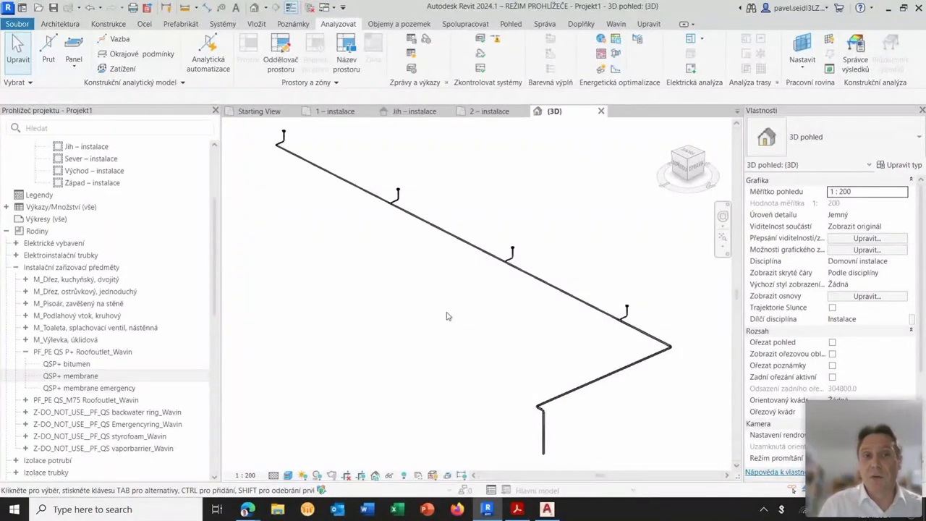
Glance at the Starting View, return to the 1 – instalace plan, and show the Správa ribbon.
left_click(261, 111)
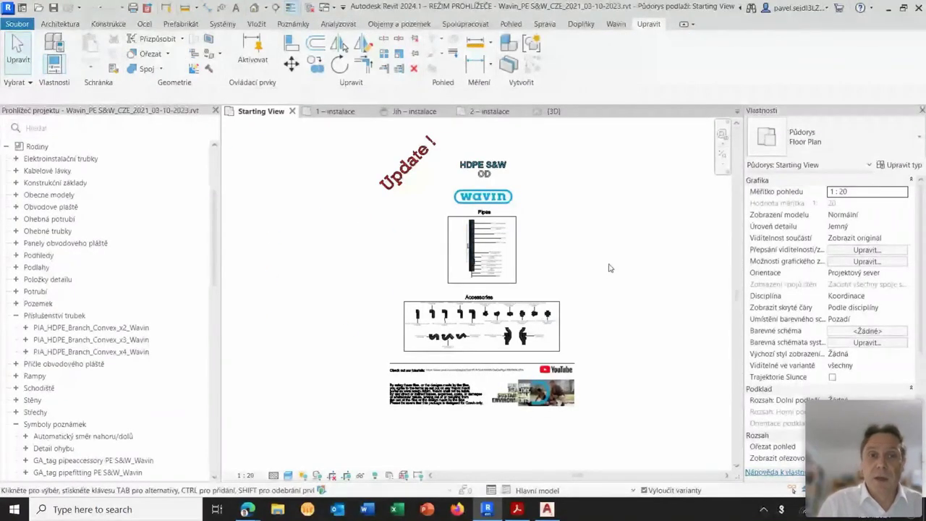
left_click(339, 113)
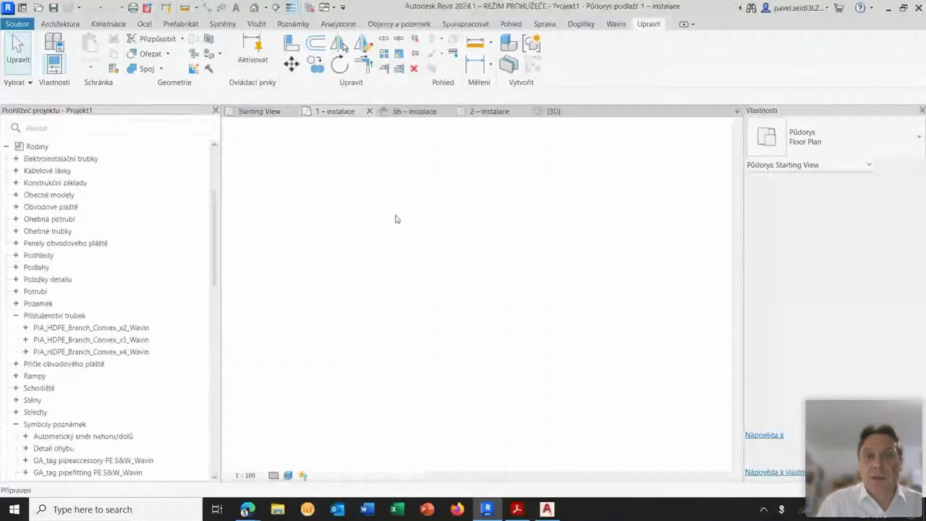
scroll(463, 239, "down", 2)
scroll(468, 248, "down", 1)
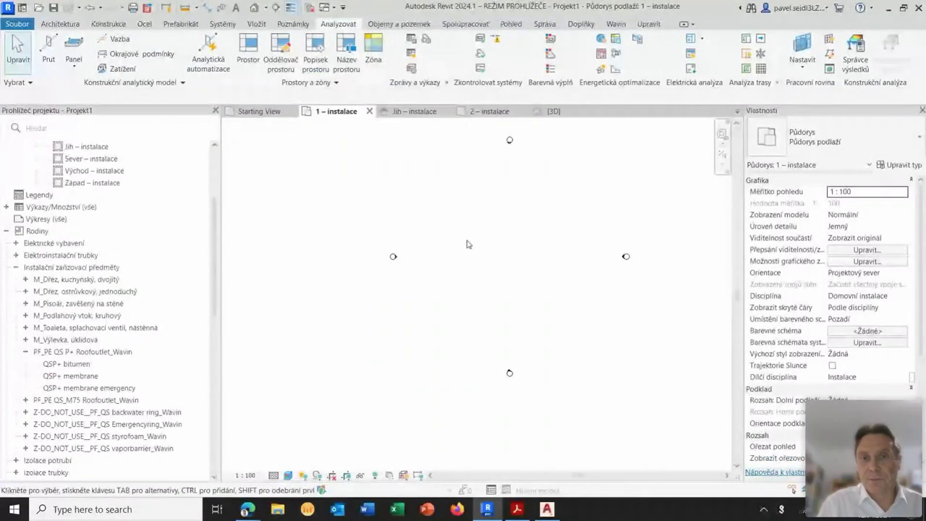
scroll(448, 266, "up", 1)
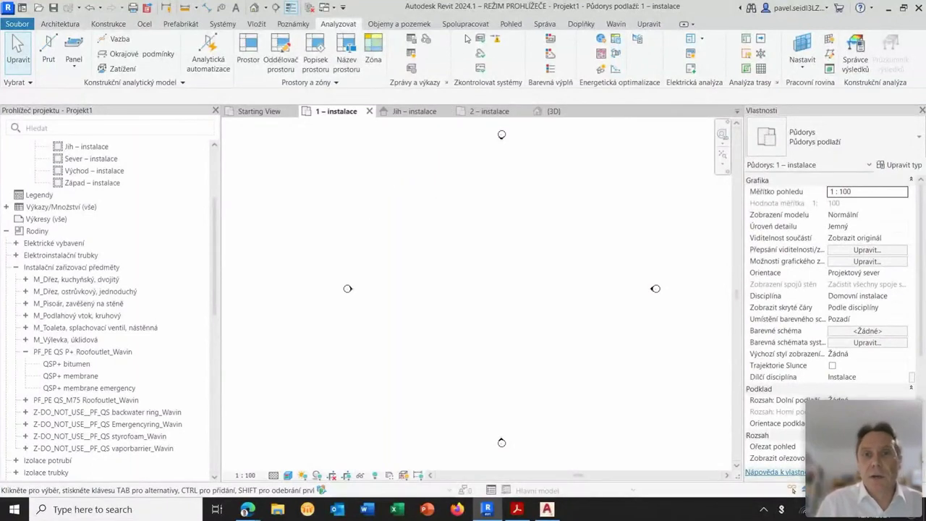
left_click(544, 26)
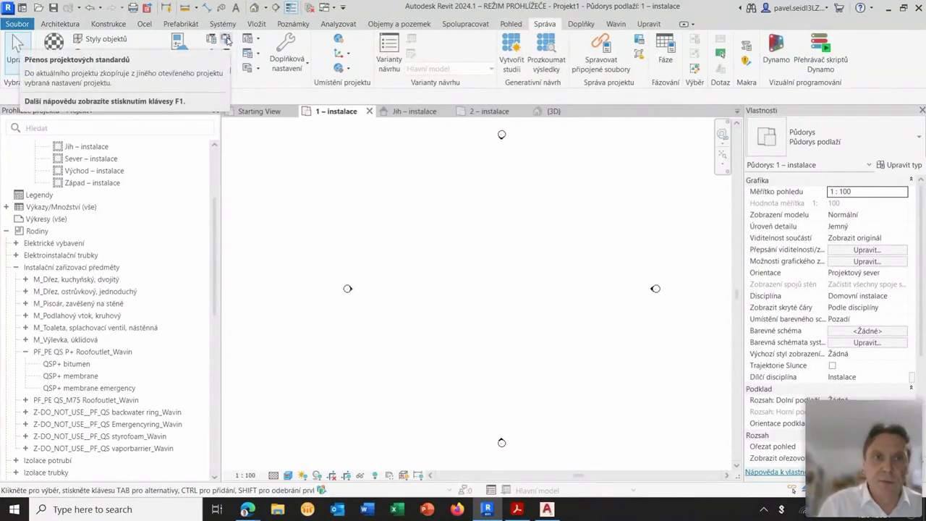
Transfer only View Templates from Wavin_PE S&W_CZE_2021_03-10-2023.rvt into the project.
left_click(227, 40)
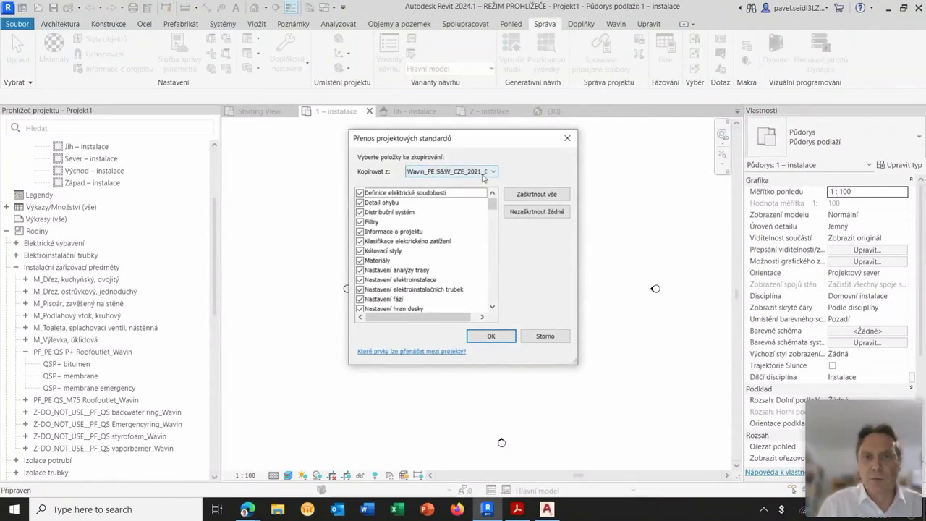
left_click(482, 172)
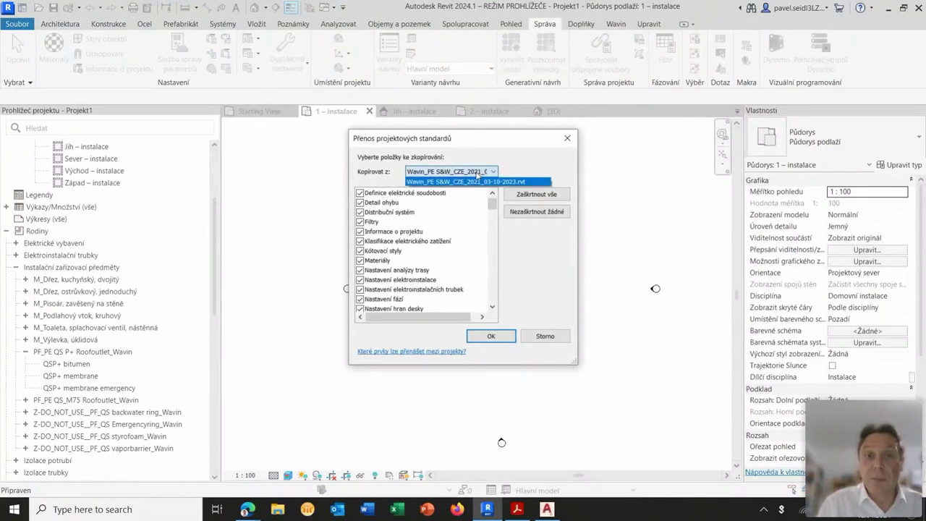
left_click(477, 172)
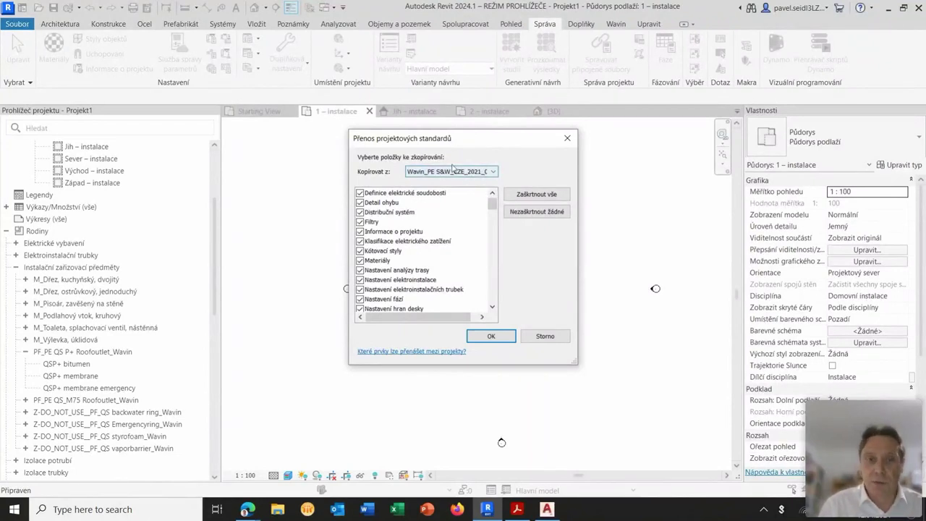
left_click(538, 214)
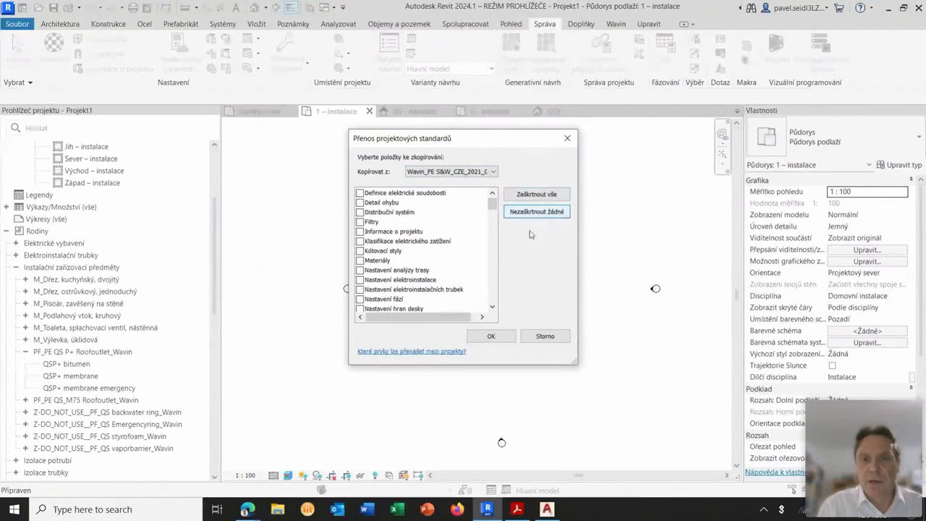
scroll(426, 249, "down", 10)
left_click(360, 271)
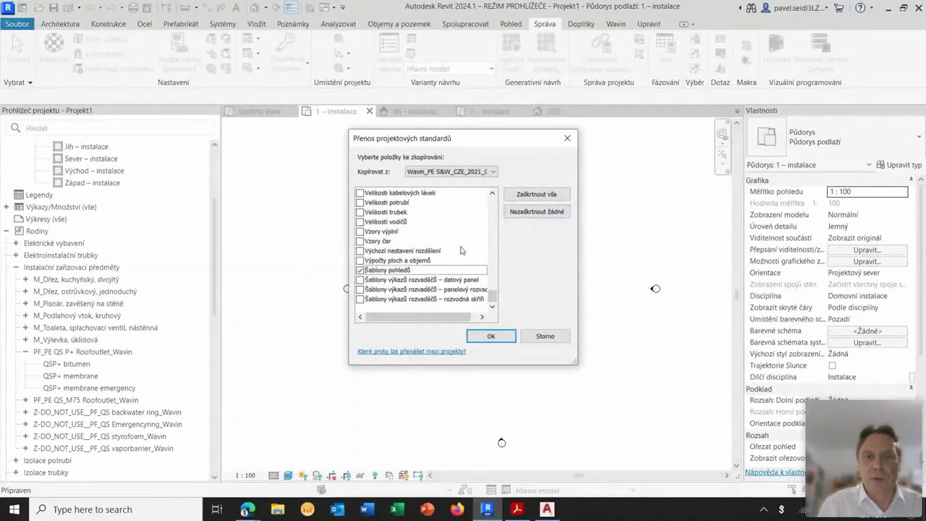
left_click(492, 337)
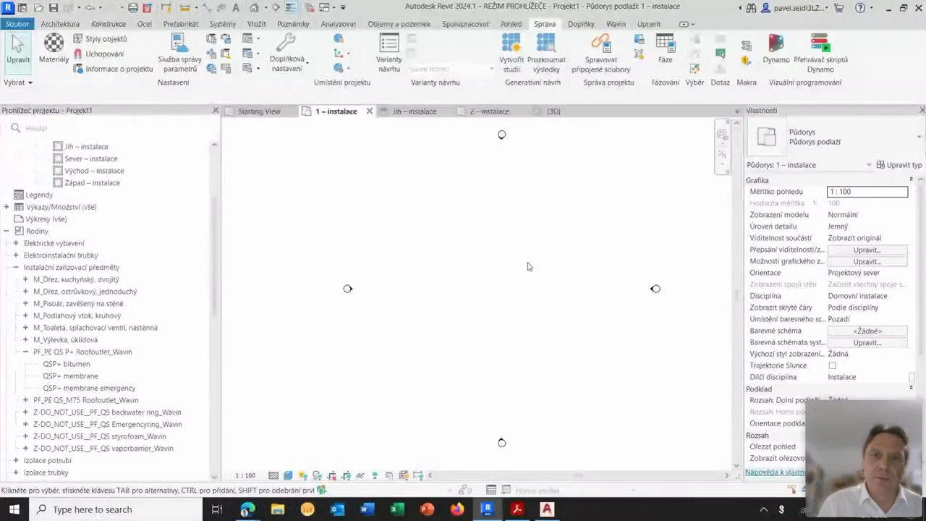
Duplicate the (3D) view from the Project Browser.
left_click(571, 114)
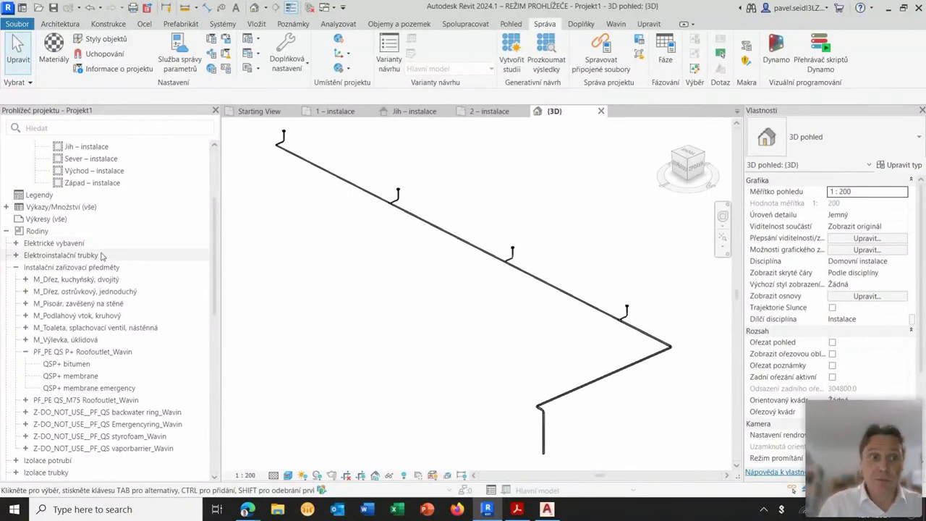
scroll(90, 261, "up", 1)
scroll(76, 266, "up", 2)
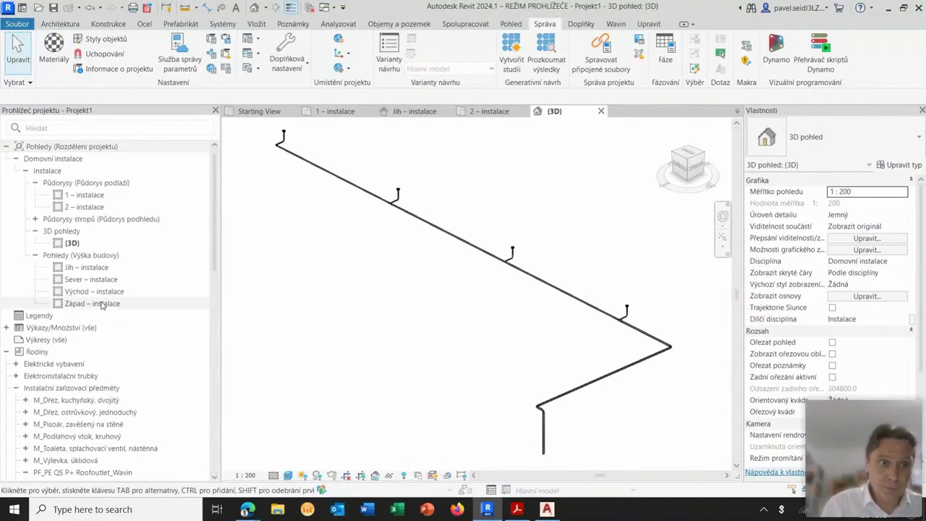
left_click(73, 247)
right_click(75, 246)
mouse_move(121, 338)
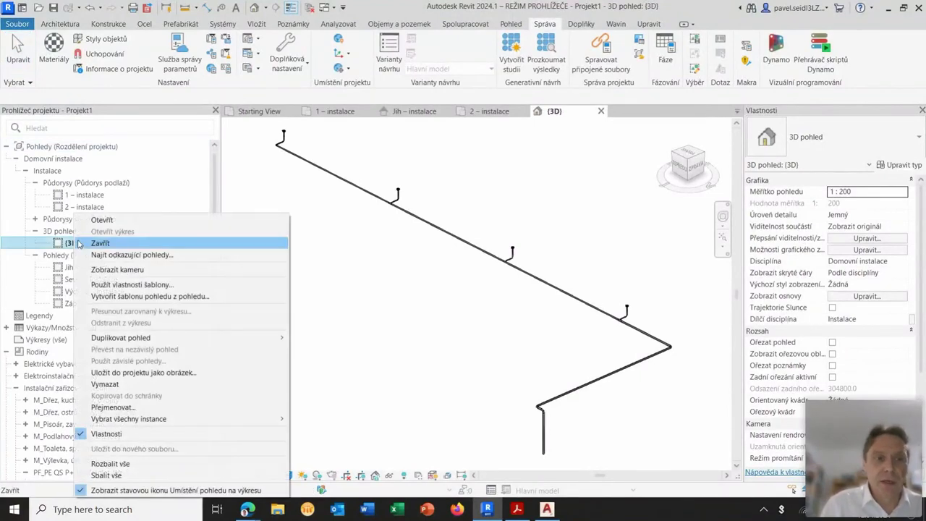
left_click(350, 339)
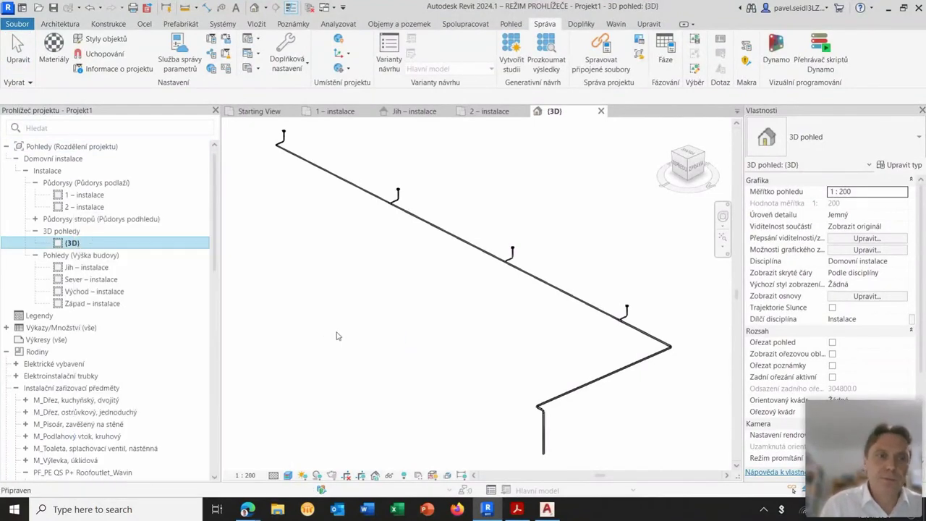
Rename the duplicated 3D view to 'Wavin'.
right_click(109, 258)
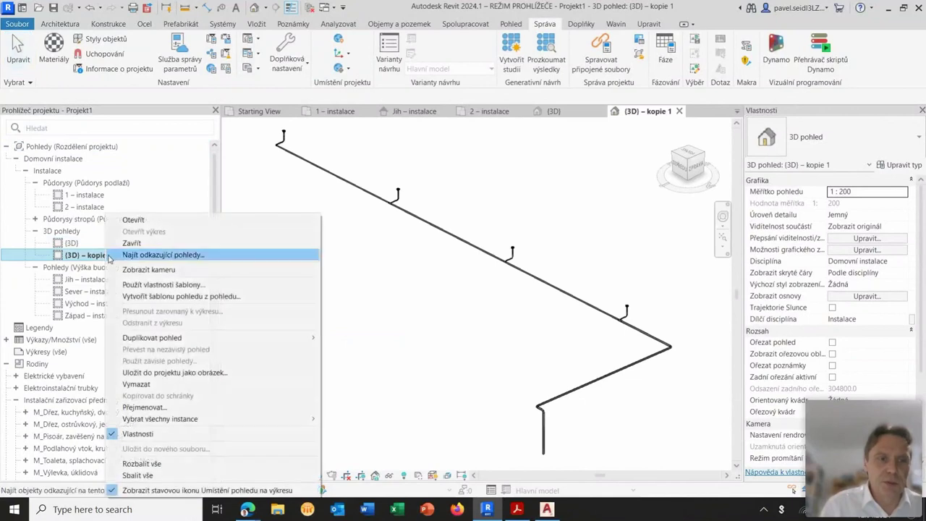
left_click(196, 409)
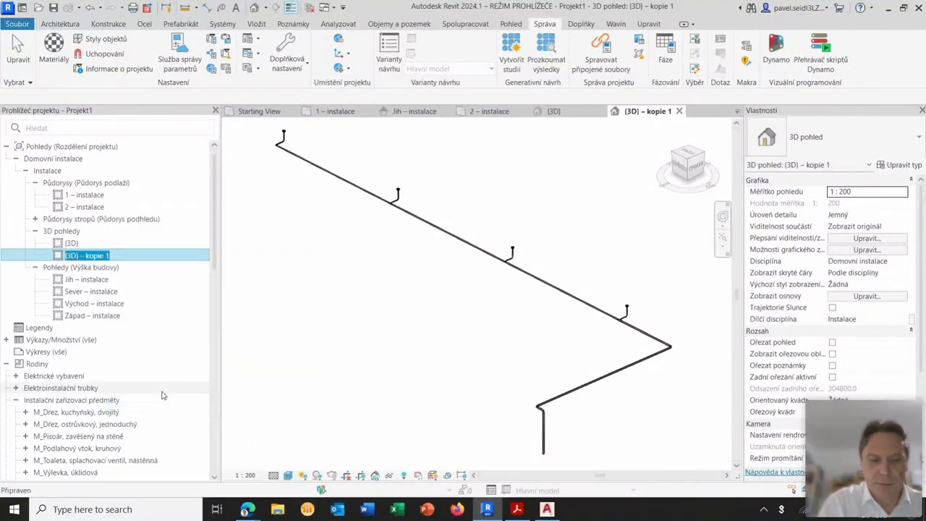
type("Wavin")
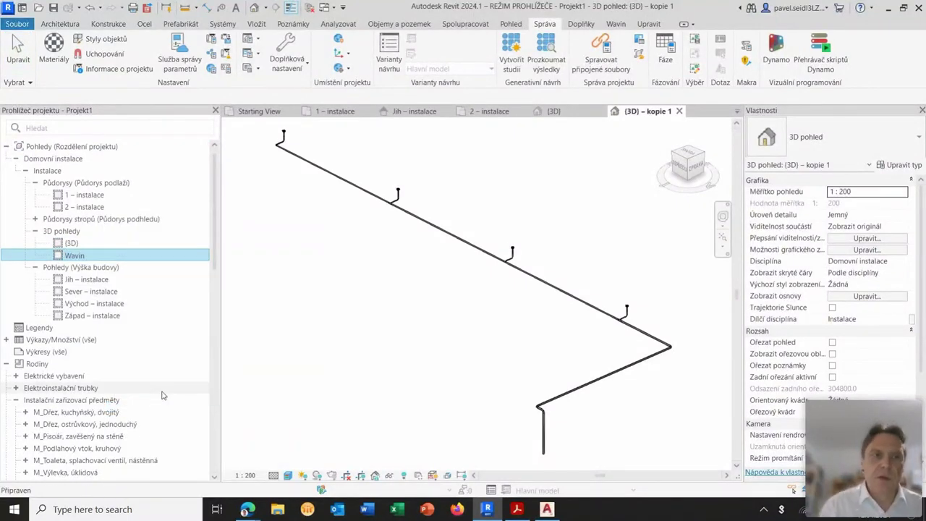
key("Return")
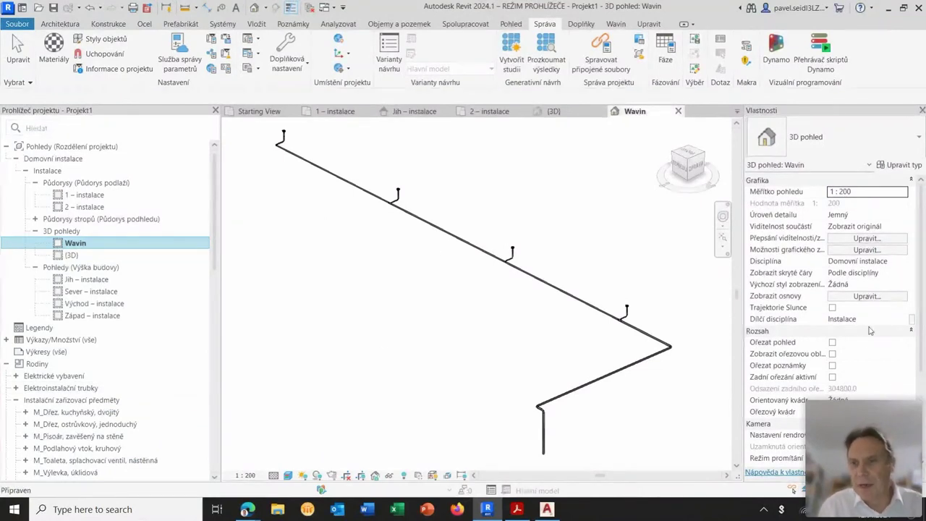
scroll(868, 340, "down", 2)
scroll(872, 347, "down", 1)
scroll(876, 354, "down", 1)
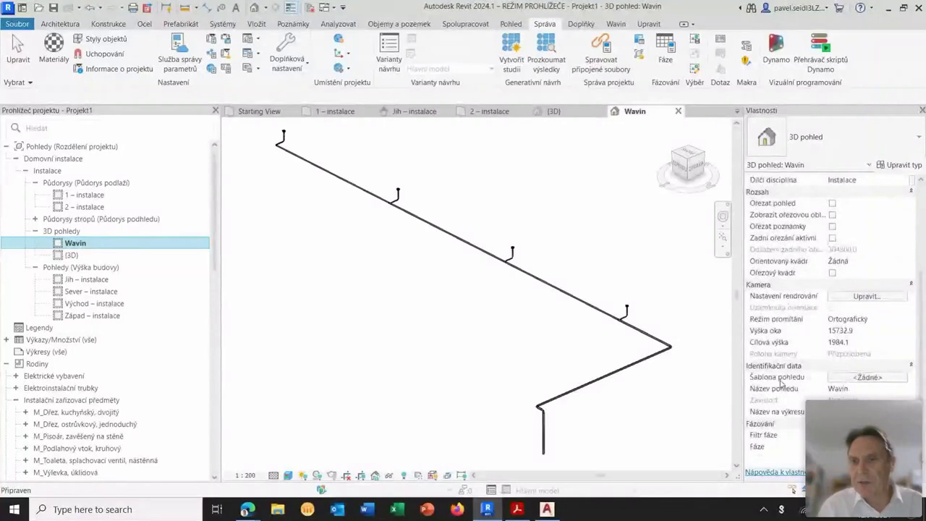
Assign the Wavin PE S&W Validation View template to the Wavin 3D view.
left_click(858, 378)
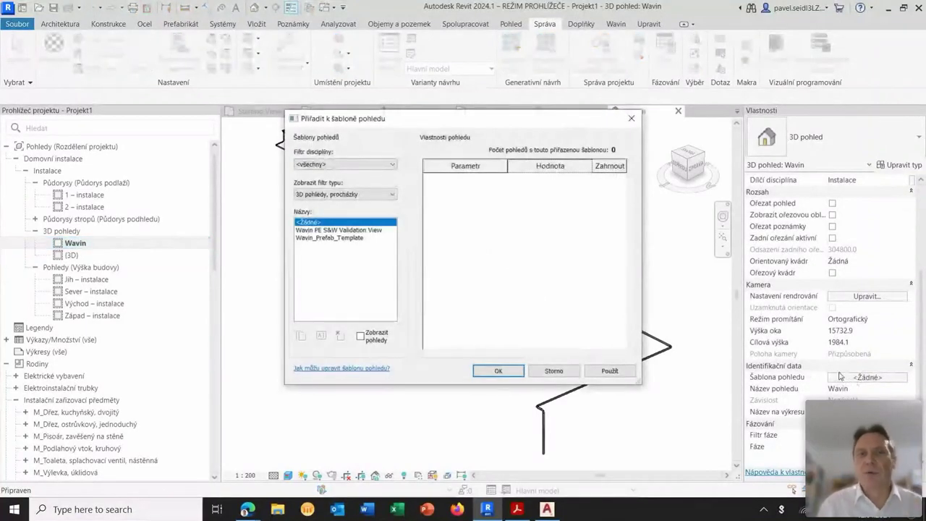
left_click(323, 230)
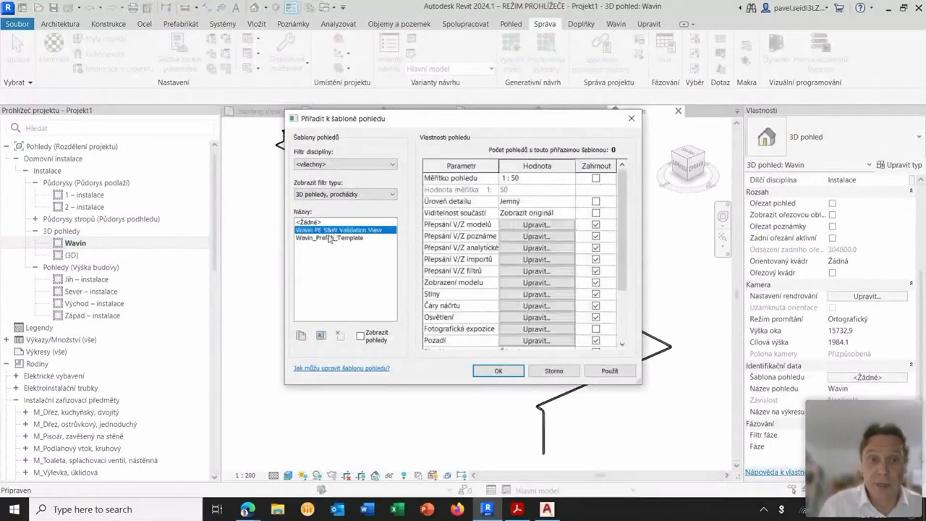
left_click(493, 370)
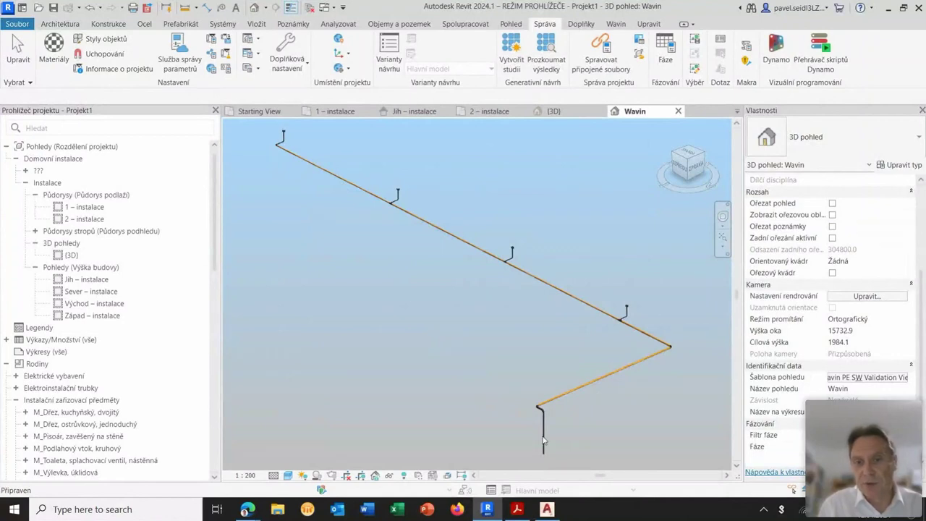
Zoom to the pipe corner and expand Schedules/Quantities (all) to reveal the Wavin BOM schedules.
key("Escape")
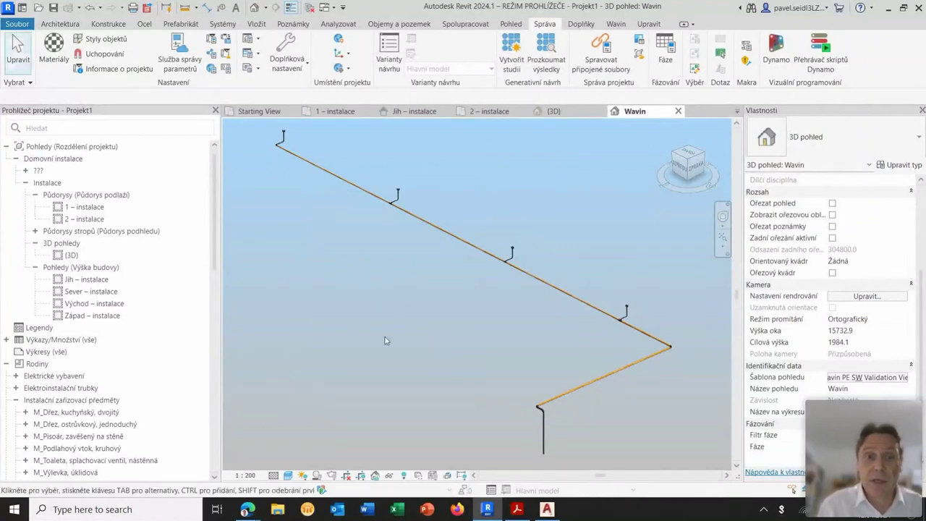
scroll(326, 224, "up", 2)
scroll(330, 233, "up", 2)
scroll(332, 236, "up", 2)
scroll(332, 239, "up", 2)
scroll(463, 246, "down", 3)
scroll(459, 248, "up", 2)
scroll(362, 236, "up", 1)
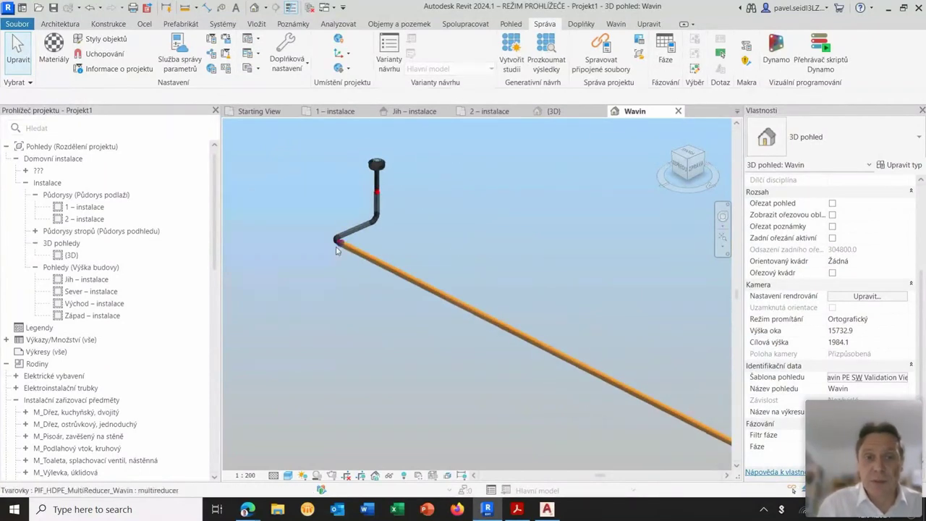
scroll(490, 227, "up", 1)
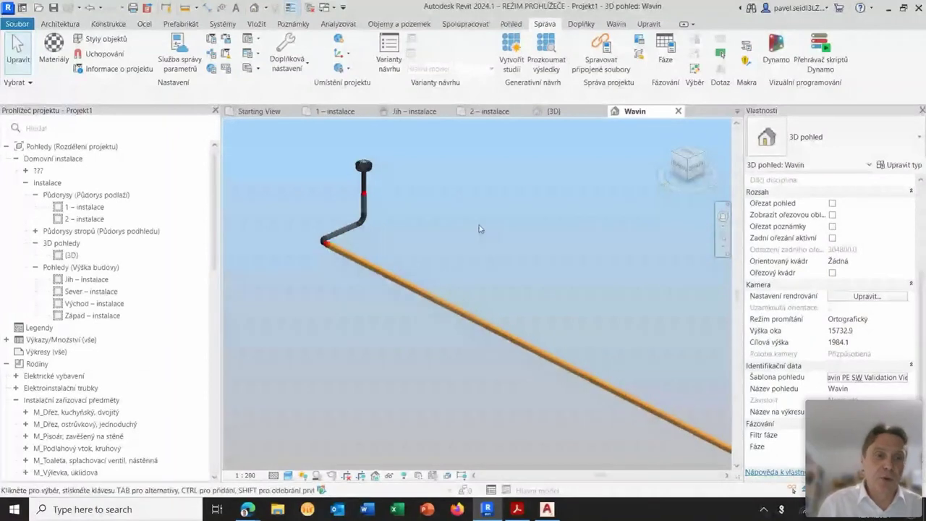
double_click(61, 340)
scroll(112, 326, "down", 5)
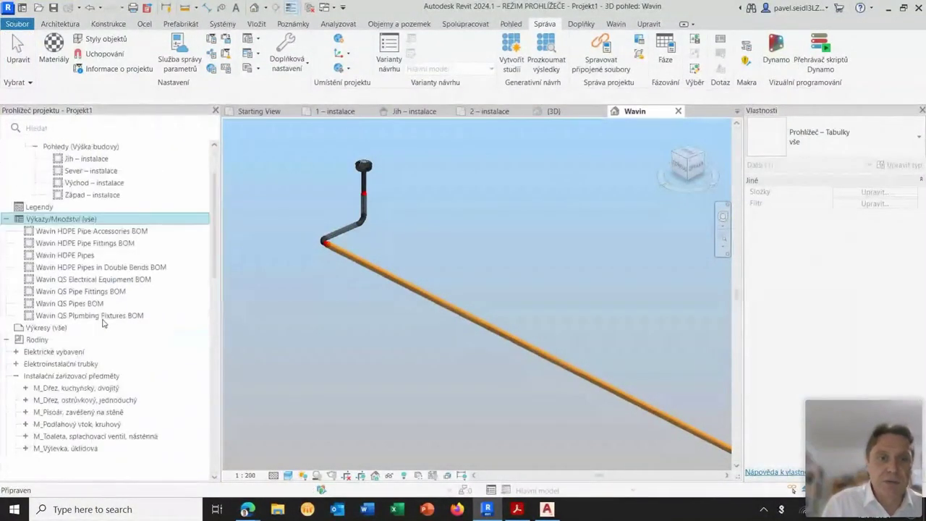
scroll(109, 318, "down", 3)
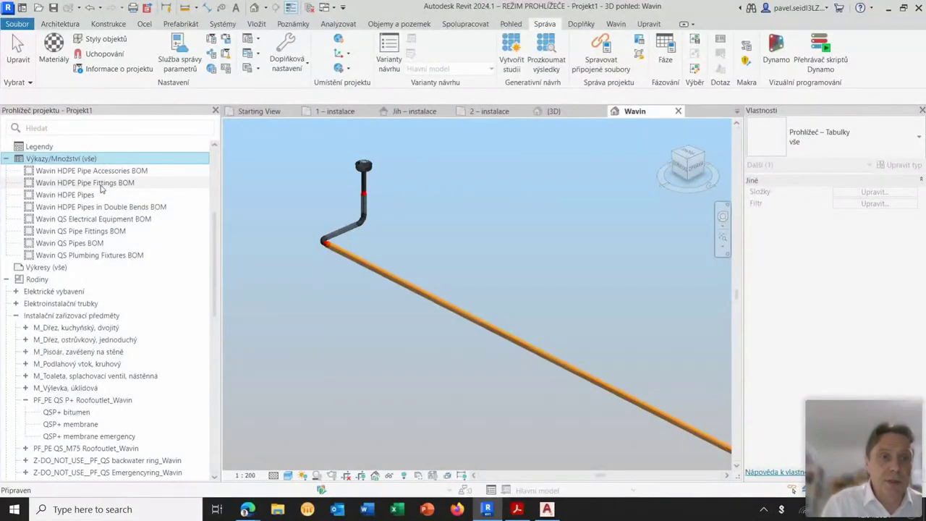
Open the Wavin HDPE Pipe Fittings BOM schedule to review its reducer rows.
double_click(101, 186)
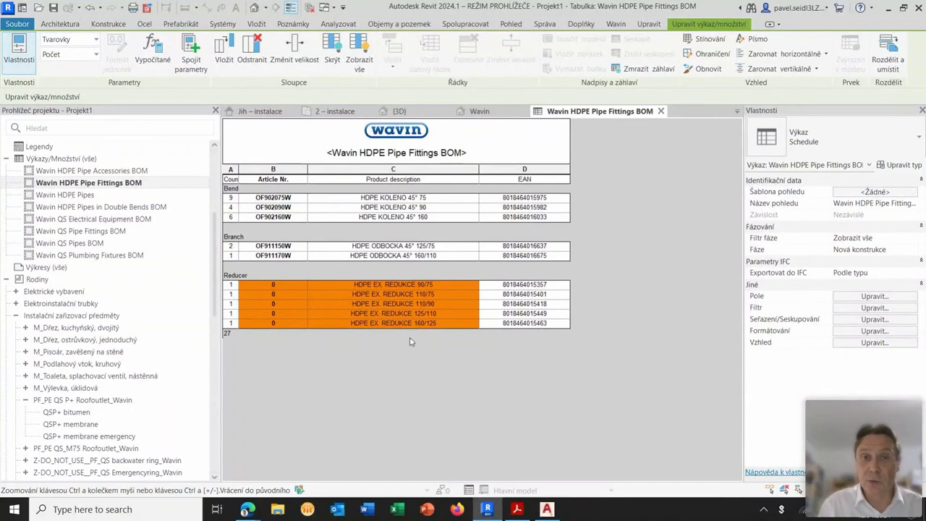
Set the red 90/75 riser reducer to eccentric, then check its row in the fittings BOM.
left_click(481, 111)
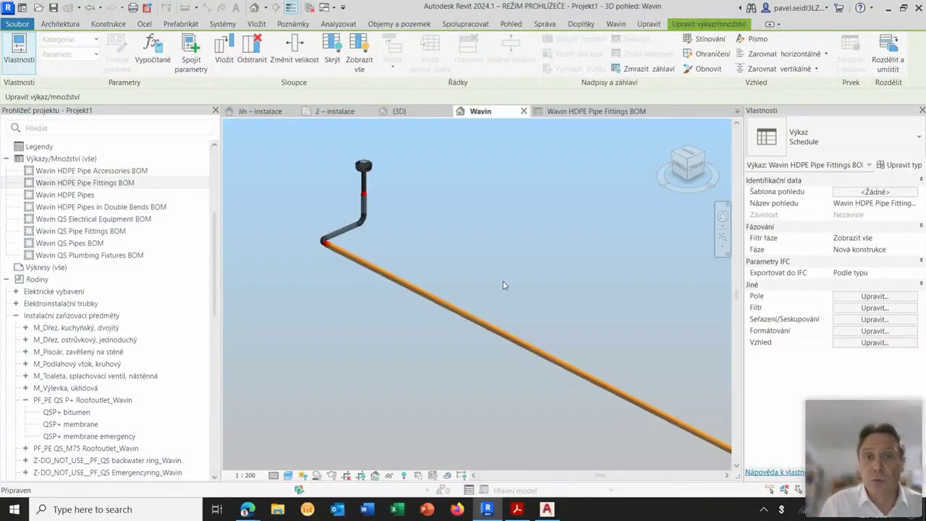
scroll(385, 225, "up", 3)
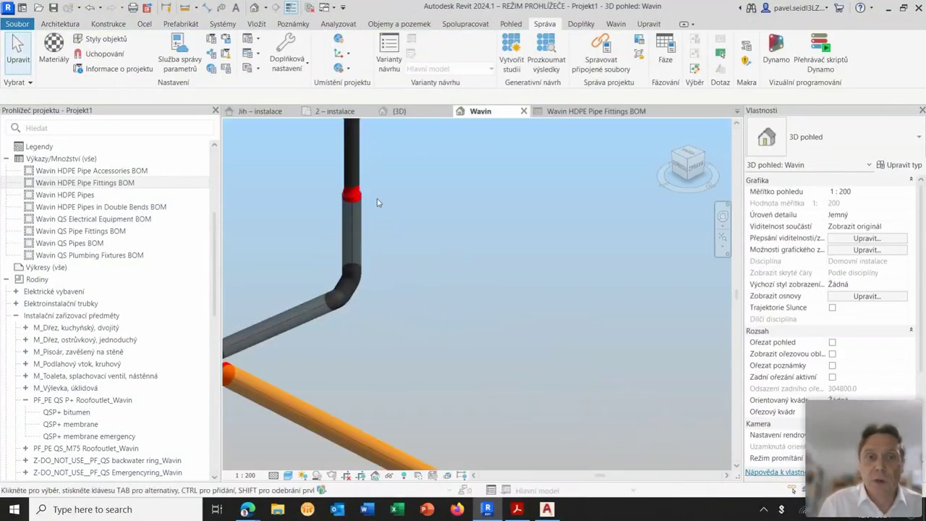
scroll(388, 224, "up", 2)
left_click(389, 227)
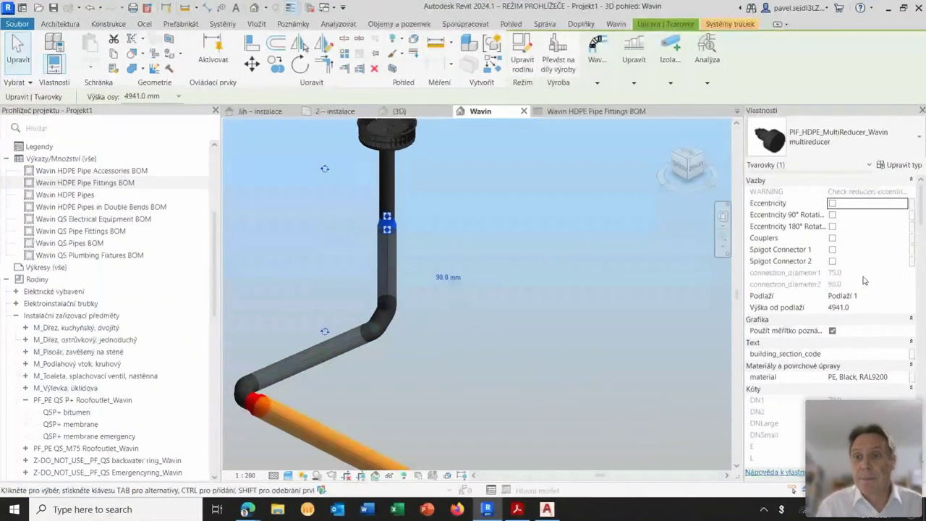
left_click(833, 203)
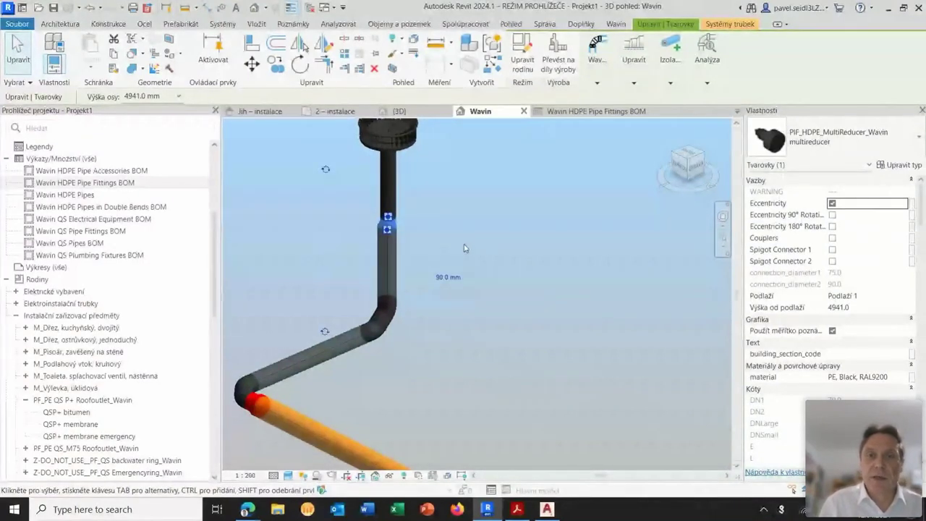
left_click(599, 114)
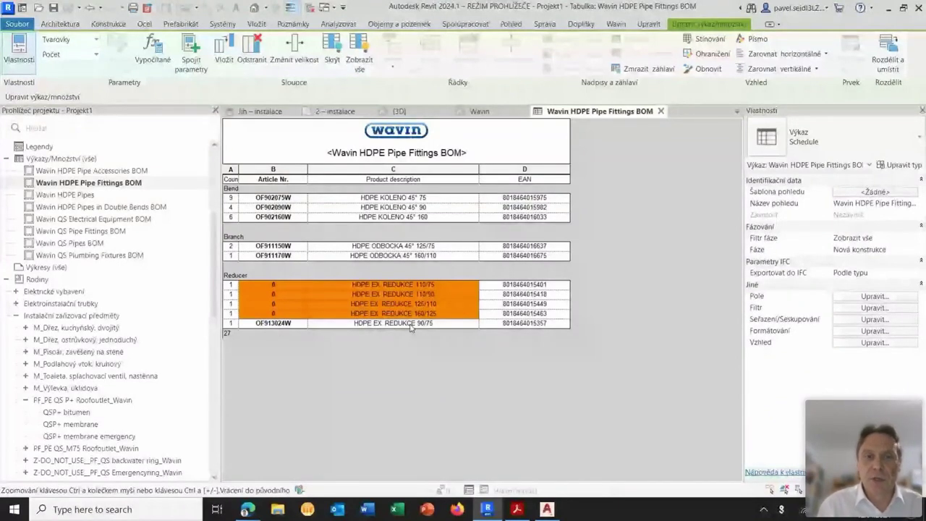
left_click(481, 112)
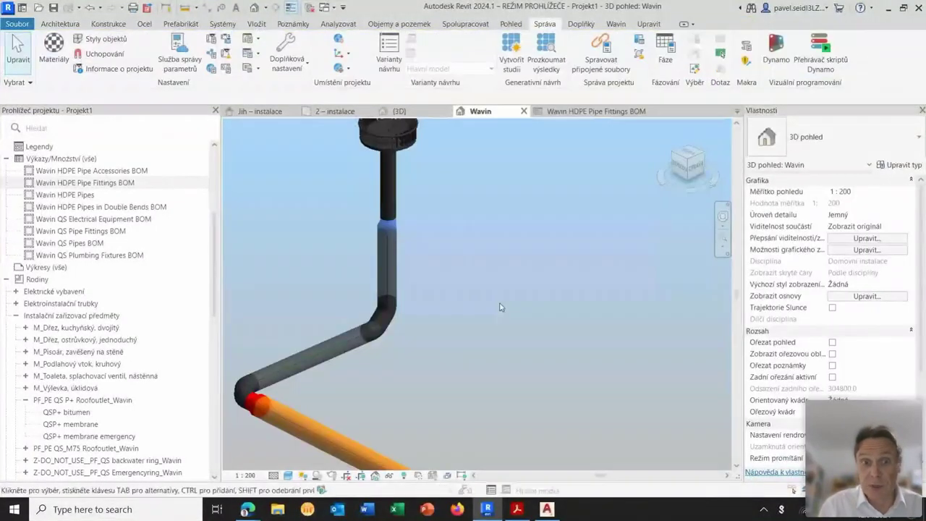
Select all four MultiReducer instances, set them to eccentric, and check the fittings BOM.
scroll(494, 238, "down", 2)
scroll(352, 285, "up", 3)
scroll(344, 288, "up", 2)
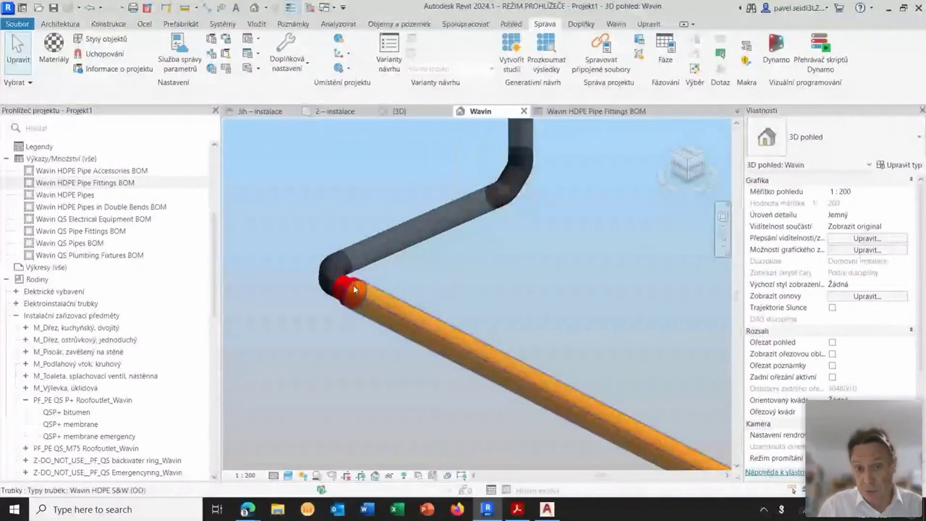
left_click(344, 288)
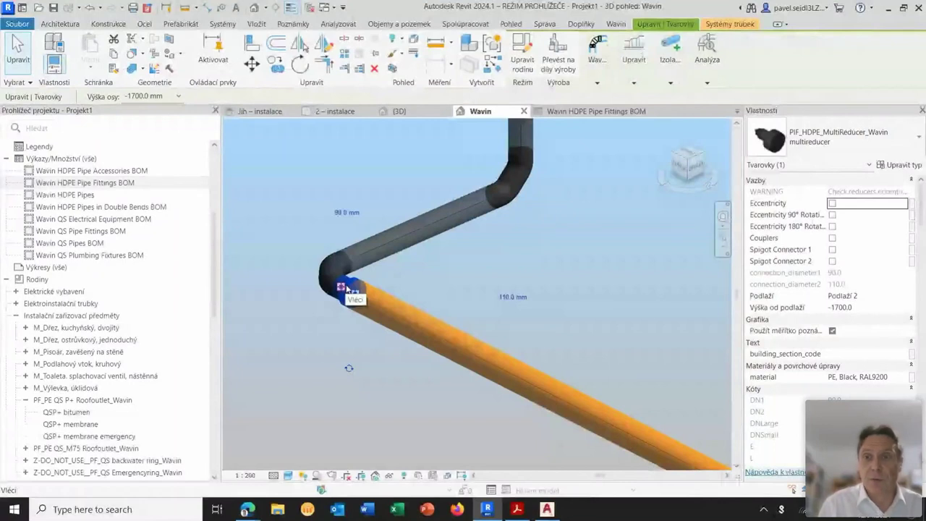
right_click(347, 288)
left_click(557, 323)
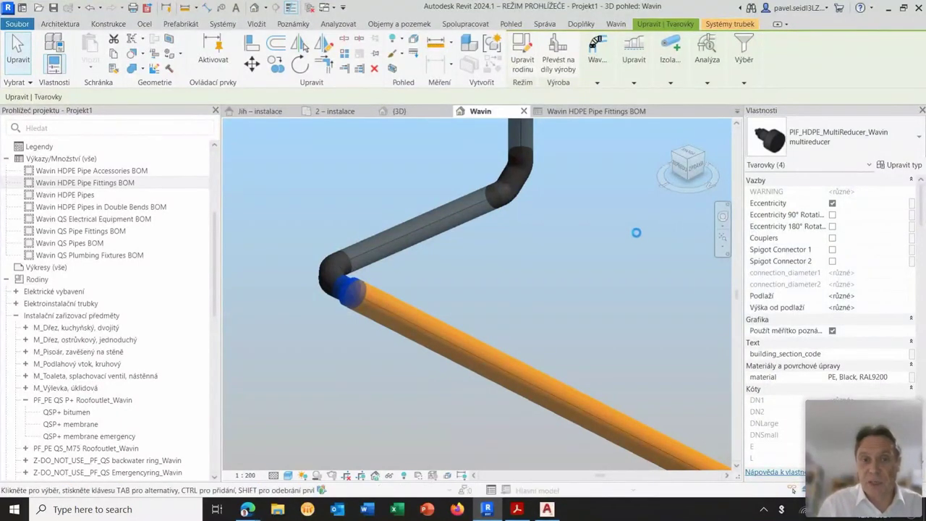
scroll(601, 287, "down", 1)
scroll(599, 279, "down", 1)
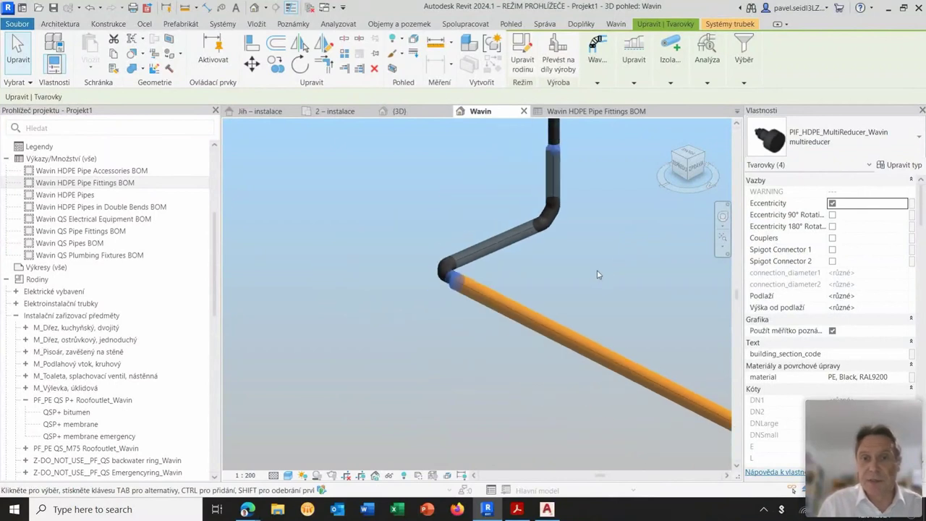
scroll(599, 278, "down", 1)
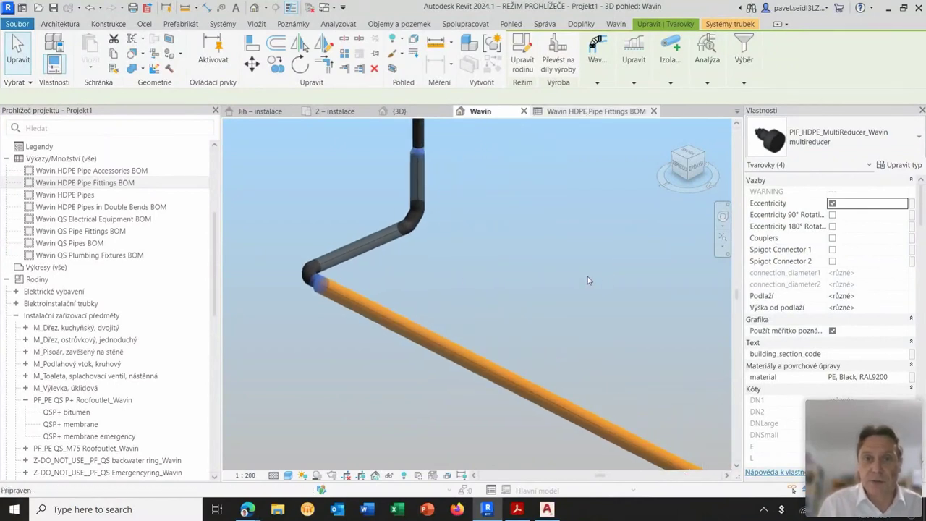
key("ctrl+Tab")
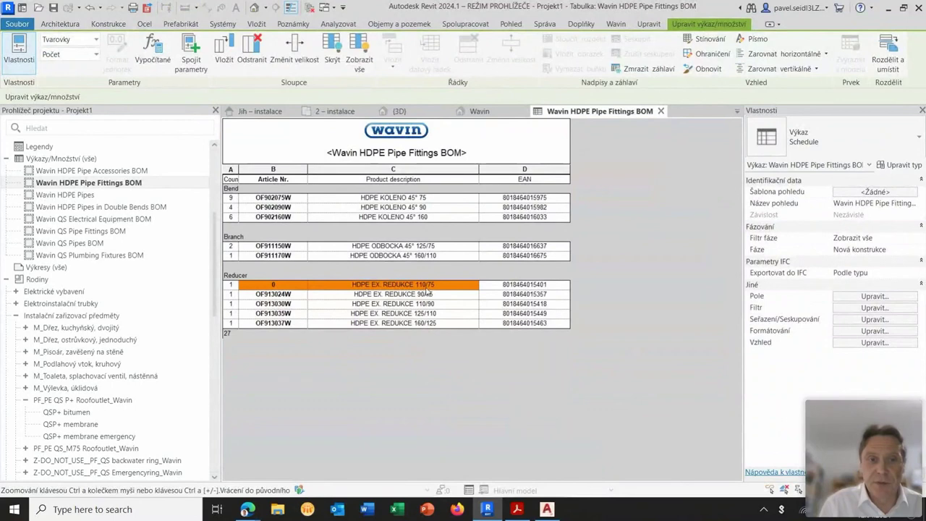
Make the Super Tee at the second riser eccentric, confirming five reducer article numbers in the BOM.
left_click(478, 111)
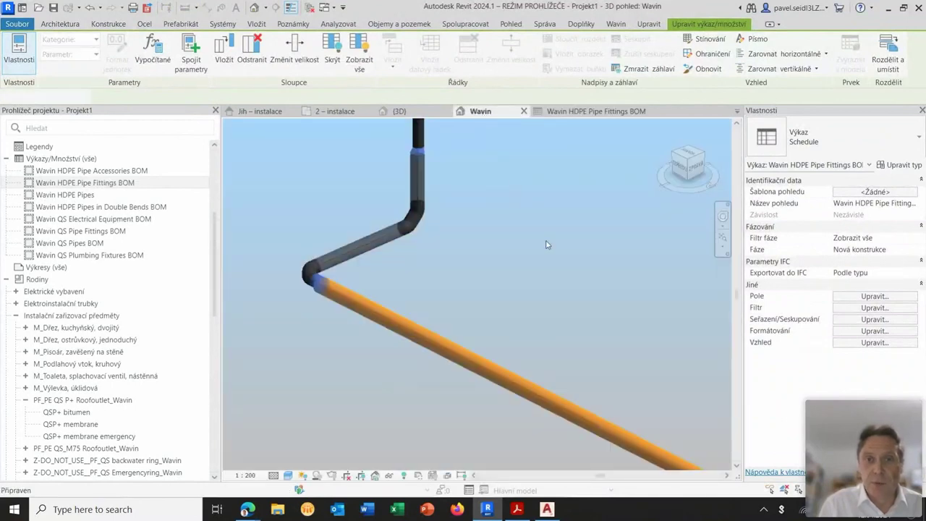
scroll(589, 293, "down", 2)
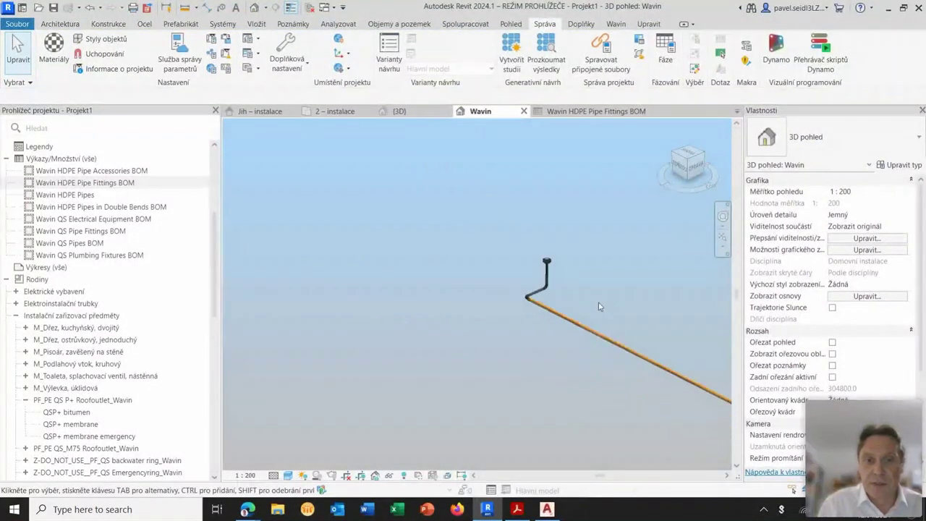
middle_click_drag(603, 307, 385, 246)
middle_click_drag(542, 331, 365, 262)
scroll(366, 262, "up", 2)
scroll(436, 278, "up", 2)
scroll(500, 288, "up", 2)
scroll(500, 288, "up", 3)
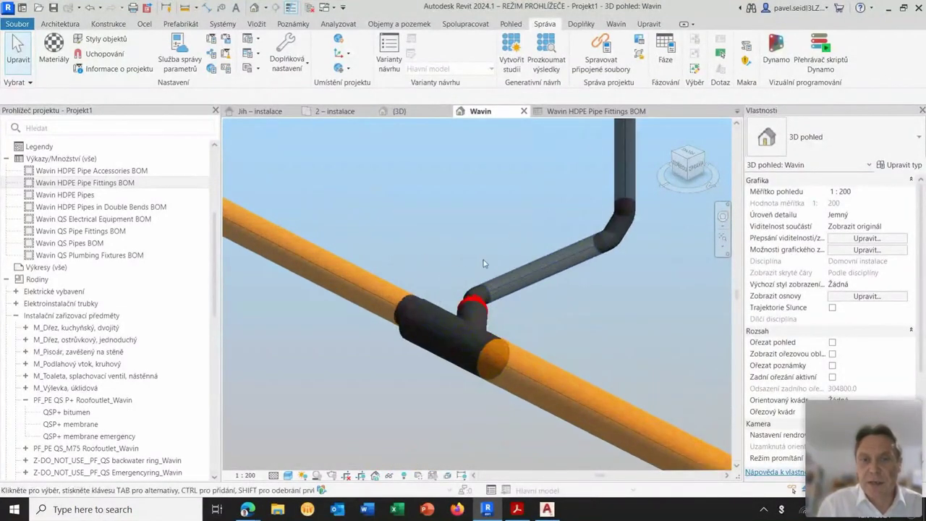
left_click(477, 307)
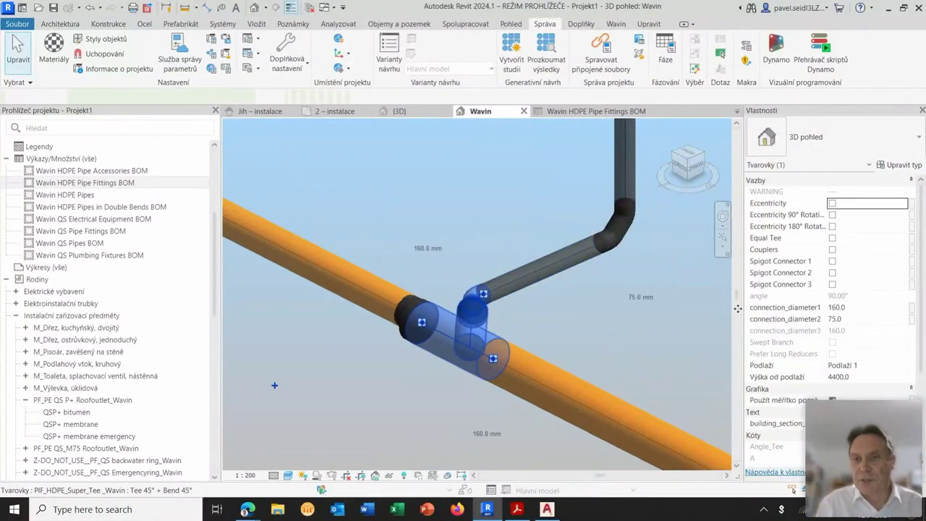
left_click(832, 203)
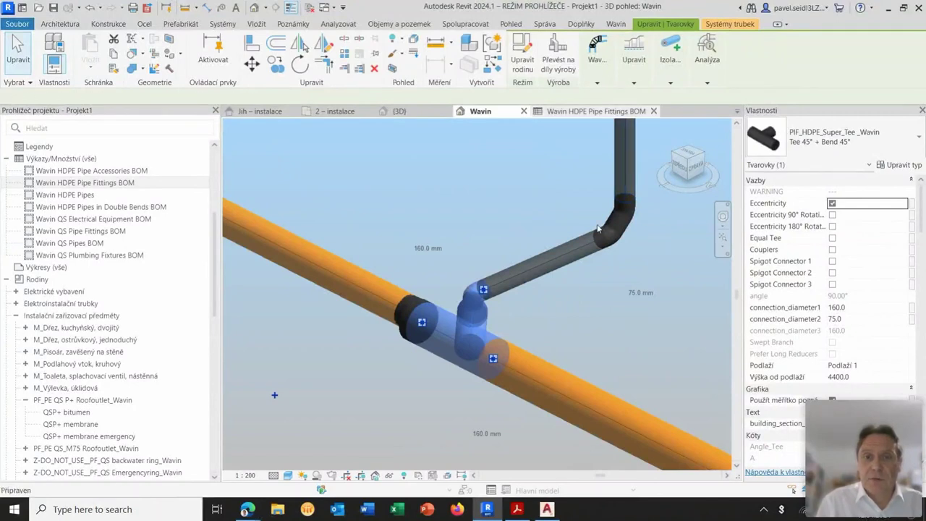
left_click(596, 110)
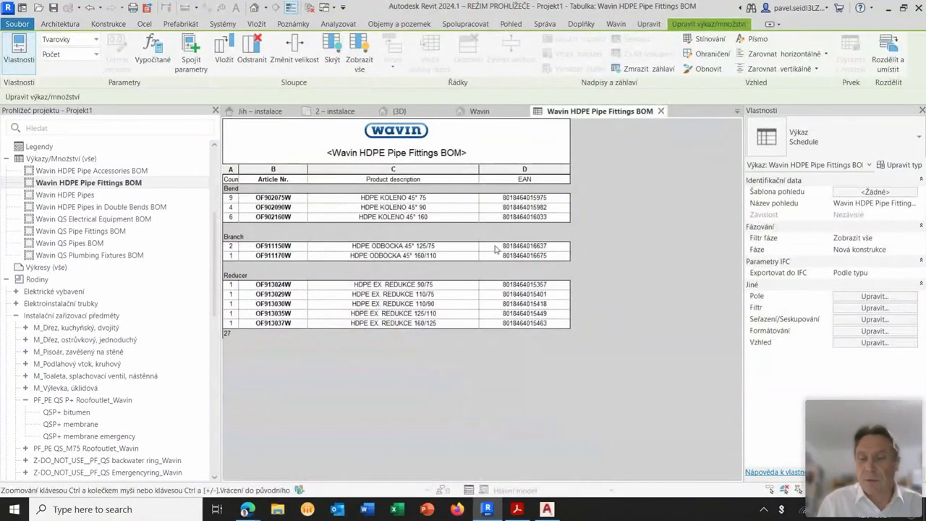
left_click(504, 112)
Close the fittings BOM and frame the whole drain run with four outlet risers and downpipe.
left_click(654, 111)
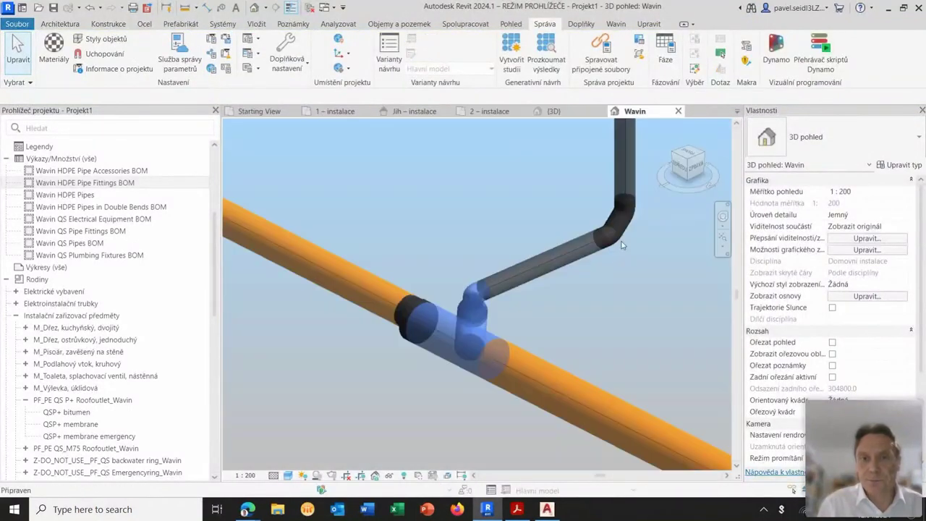
scroll(474, 348, "down", 3)
scroll(471, 348, "down", 2)
scroll(474, 347, "down", 2)
scroll(476, 347, "down", 2)
scroll(540, 333, "down", 2)
mouse_move(548, 338)
middle_mouse_down()
mouse_move(591, 323)
mouse_move(553, 350)
mouse_move(553, 338)
mouse_move(548, 351)
middle_mouse_up()
scroll(553, 341, "down", 2)
scroll(551, 332, "up", 1)
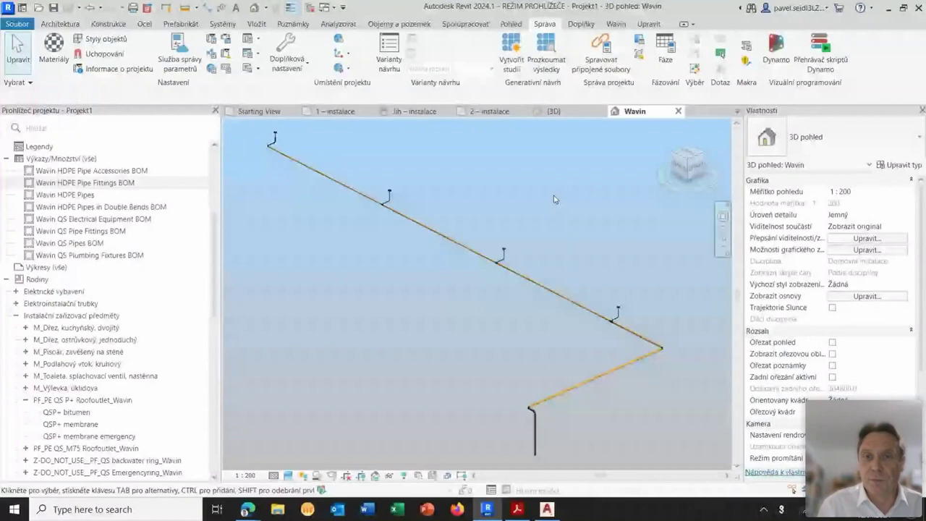
Zoom into the Jih – instalace elevation's pipe between Podlaží 1 and 2, comparing against OC_D1.pdf.
left_click(482, 111)
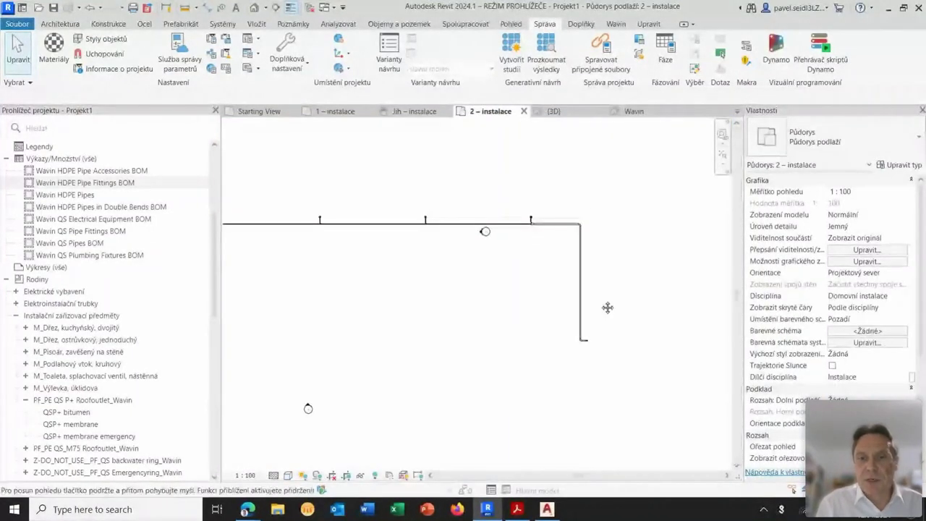
scroll(588, 326, "up", 3)
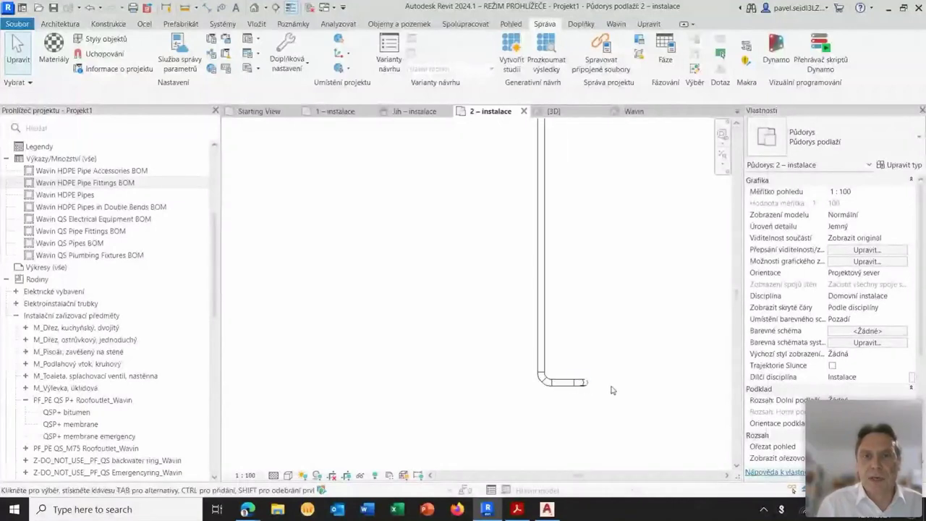
left_click(411, 112)
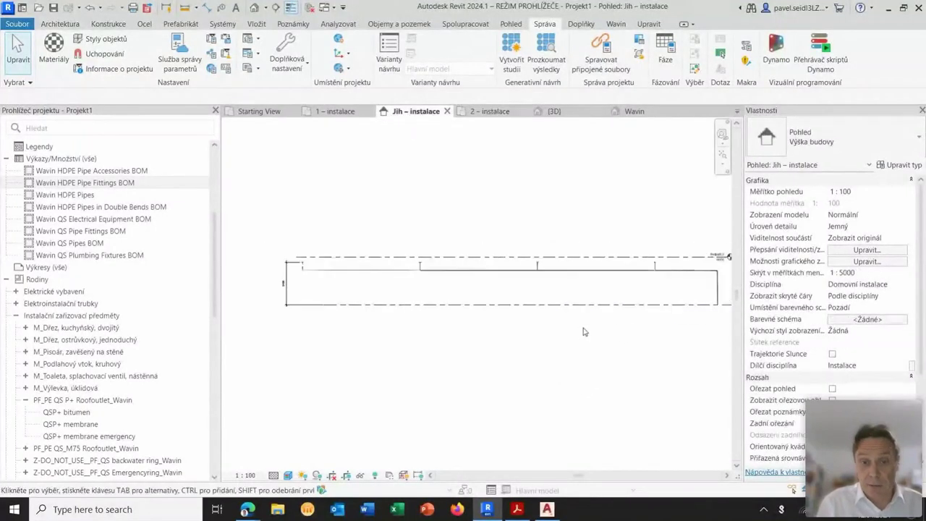
scroll(515, 315, "up", 3)
scroll(569, 300, "up", 2)
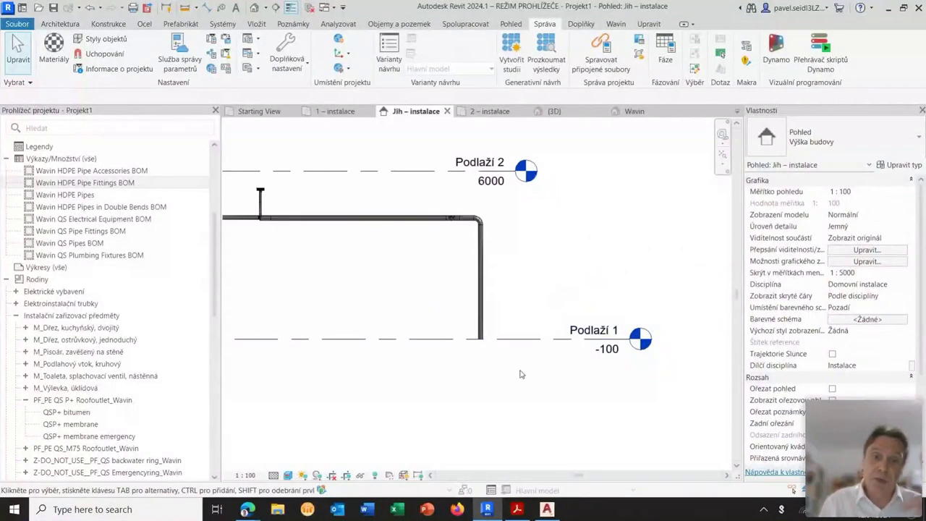
left_click(519, 511)
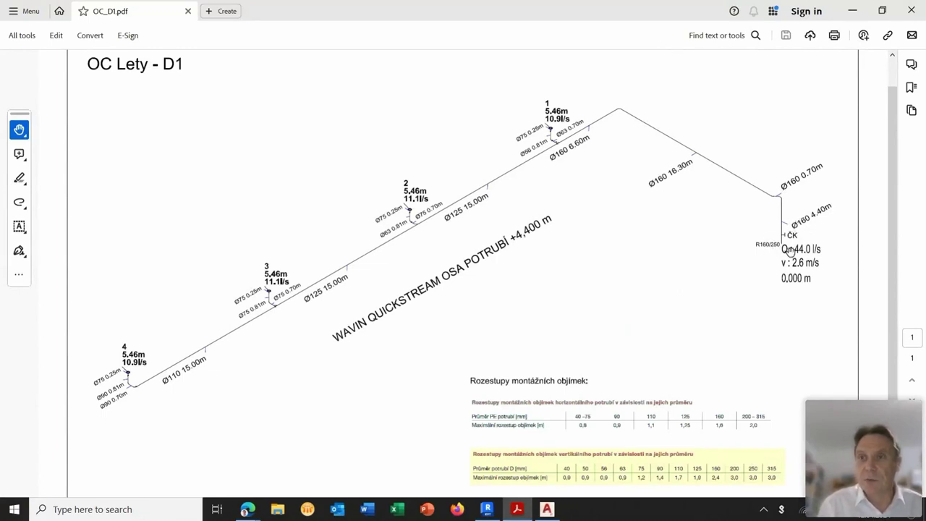
left_click(854, 10)
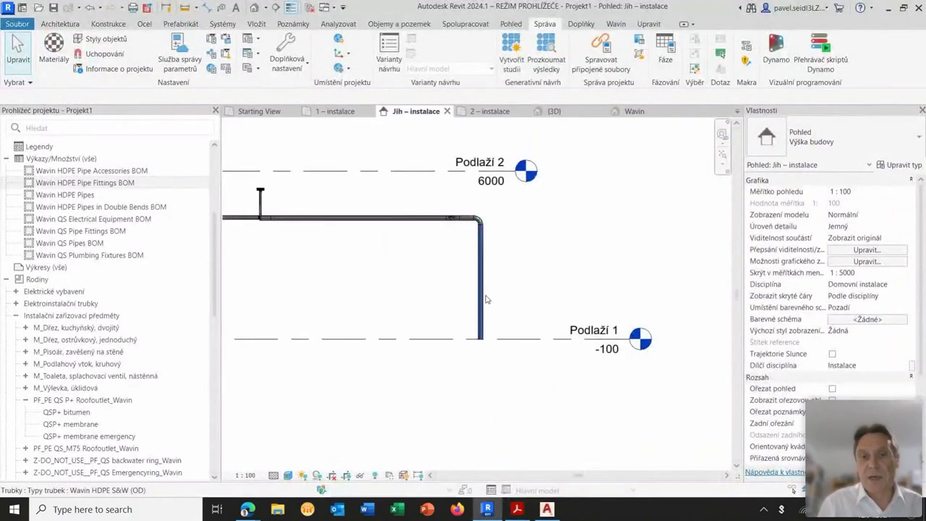
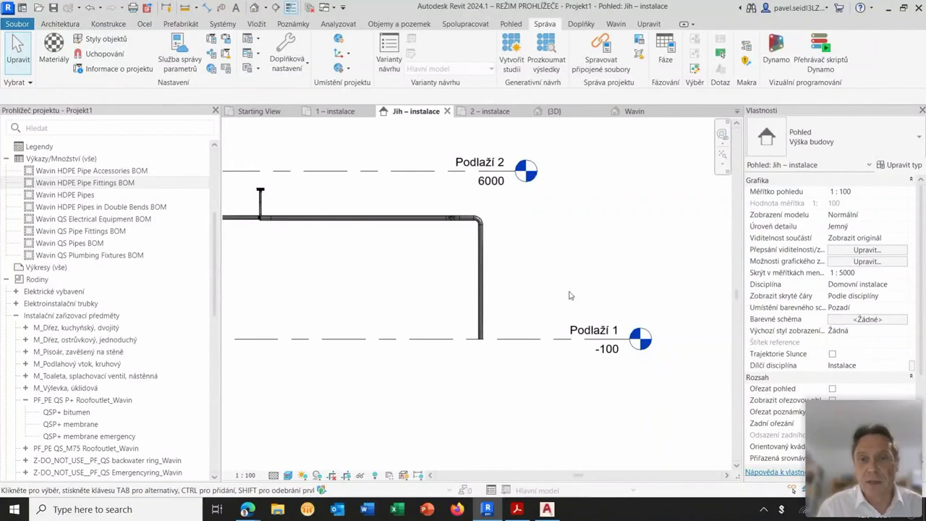
Split the vertical downpipe about 1000 mm above the lower level.
scroll(550, 290, "up", 2)
middle_click_drag(521, 283, 534, 298)
scroll(518, 307, "up", 2)
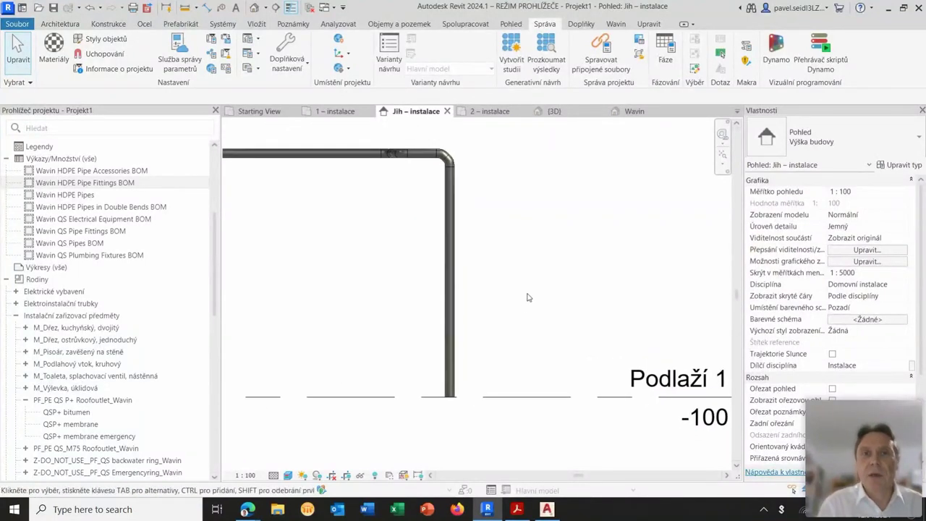
left_click(648, 26)
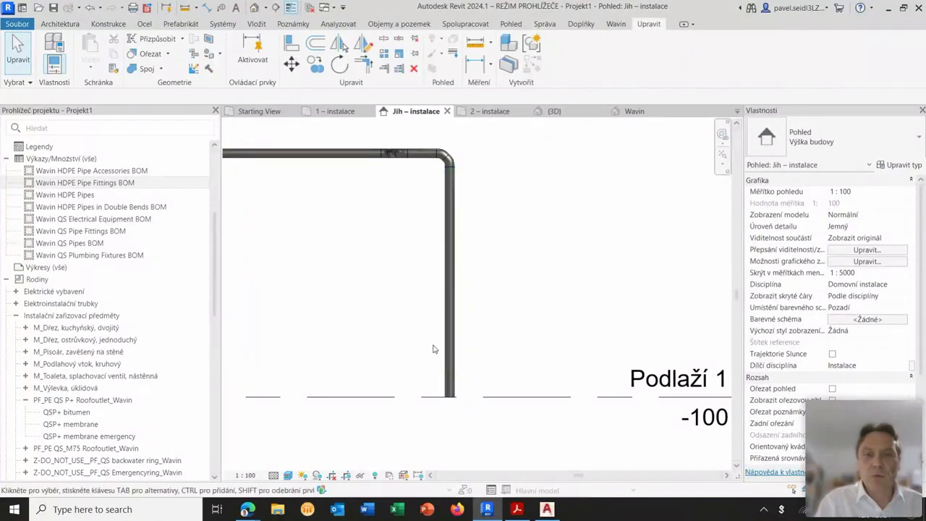
left_click(384, 38)
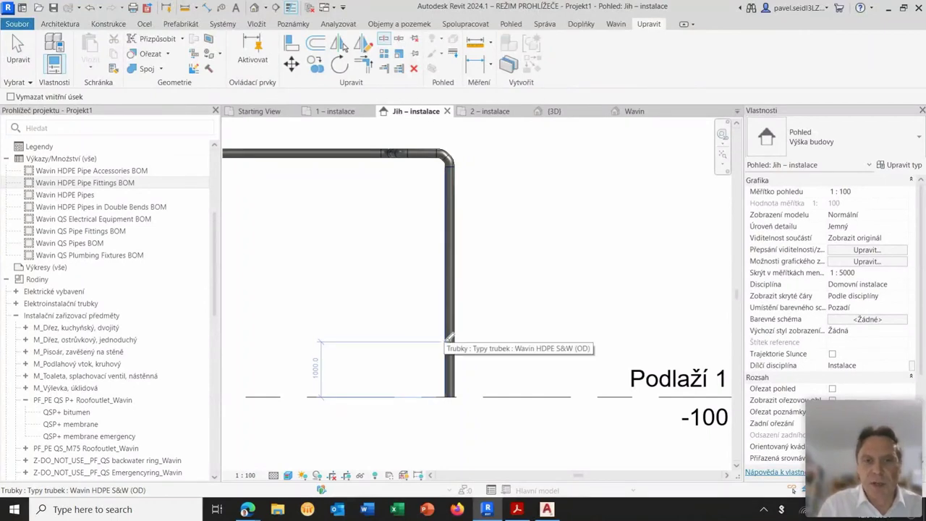
left_click(448, 338)
key("Escape")
Enlarge the lower downpipe section from 160 to 250 mm diameter.
scroll(507, 377, "up", 1)
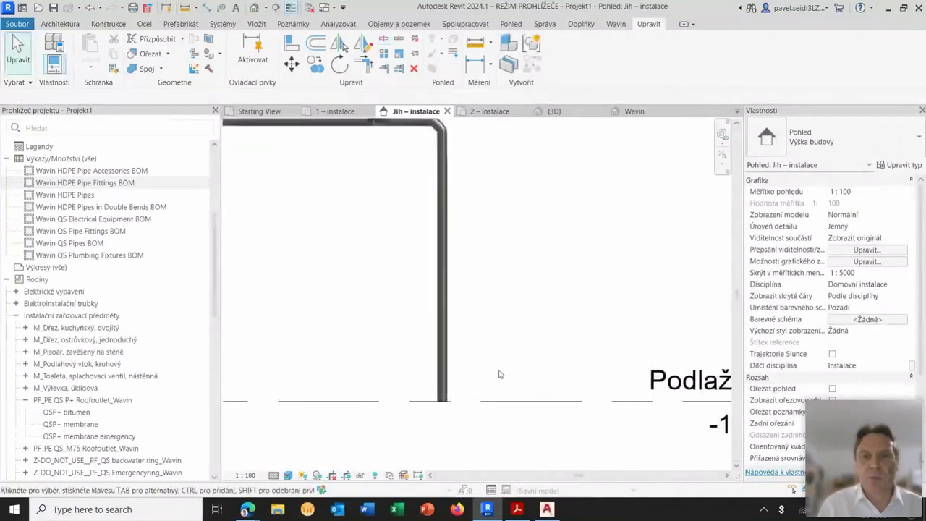
scroll(501, 362, "up", 1)
left_click(454, 358)
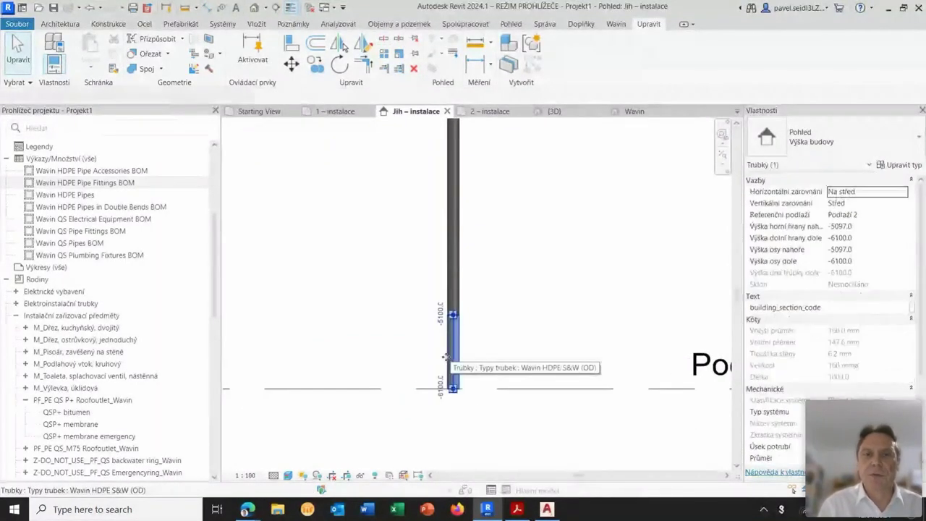
left_click(157, 97)
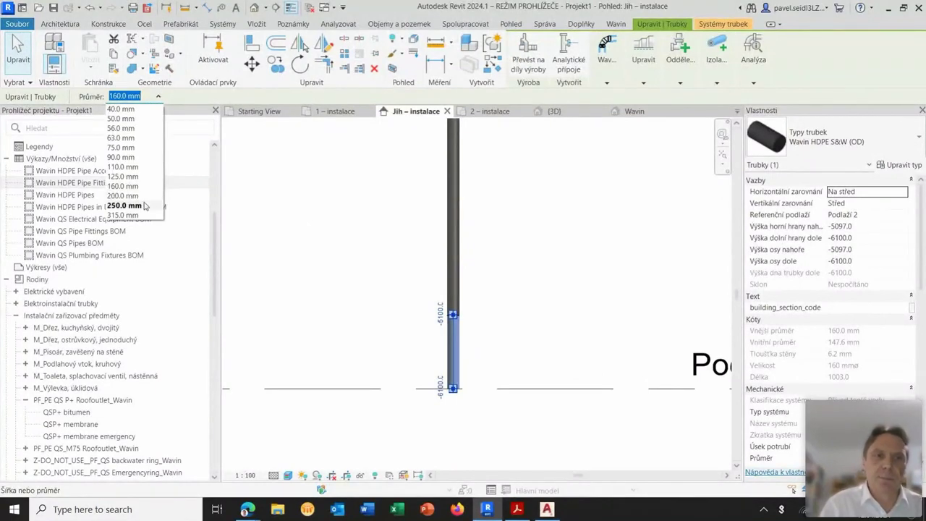
key("Escape")
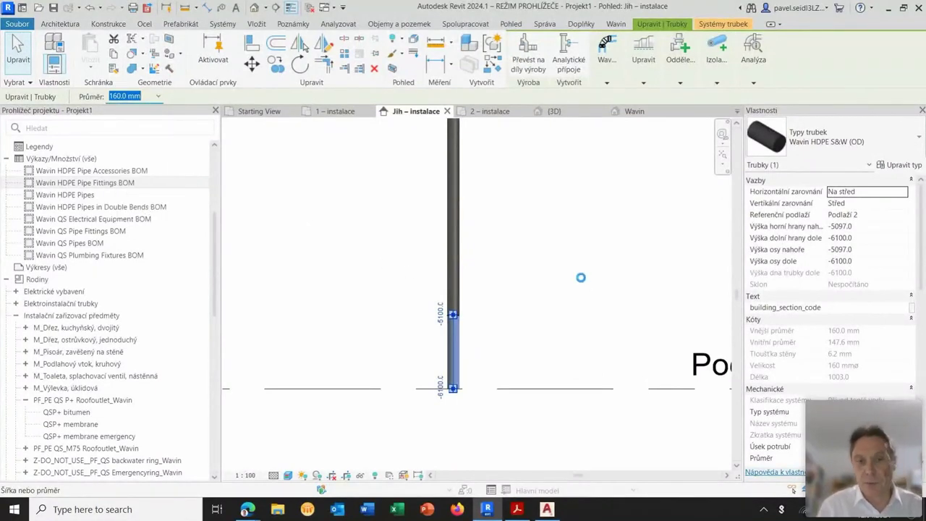
type("250")
key("Return")
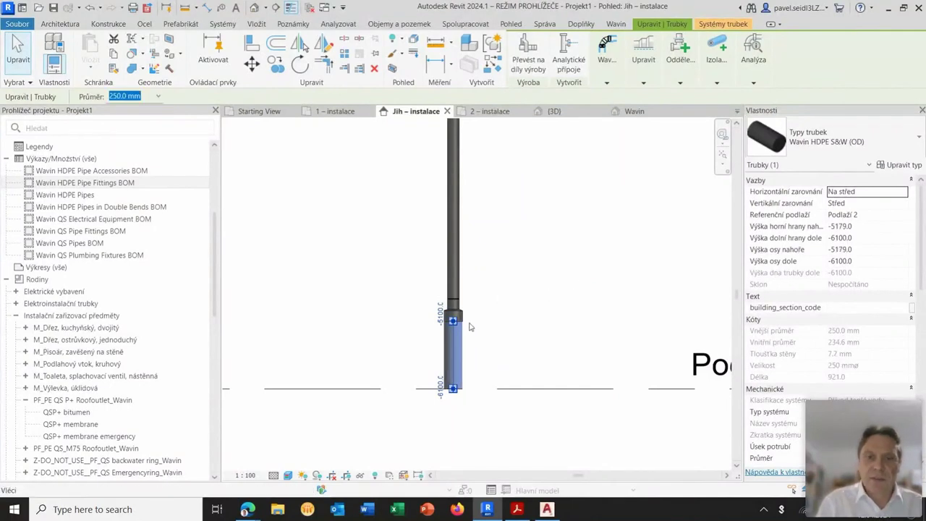
left_click(527, 308)
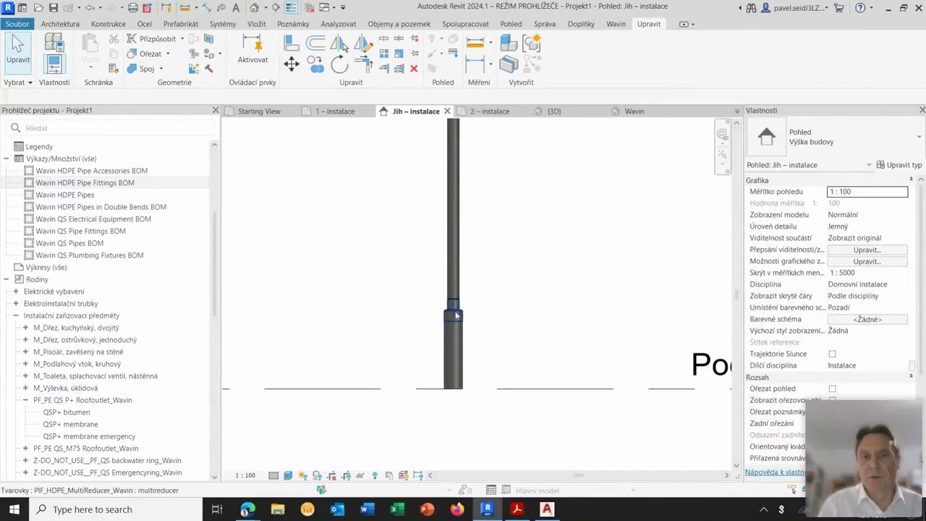
left_click(456, 314)
Make the MultiReducer eccentric and flip its offset to the other side.
left_click(832, 204)
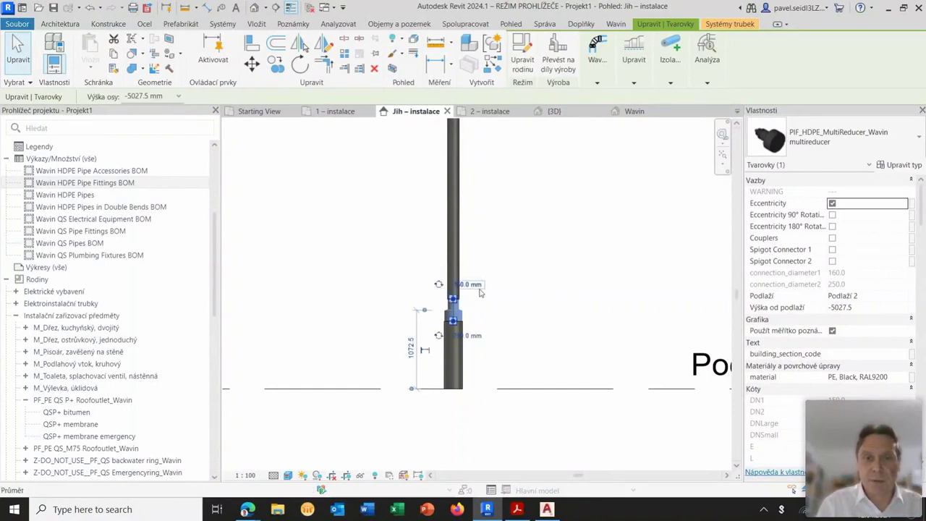
left_click(439, 288)
left_click(540, 322)
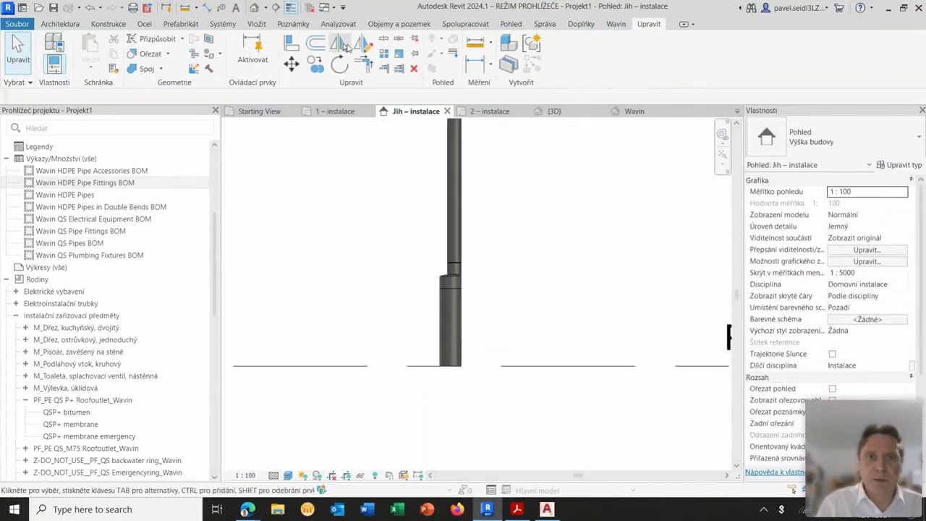
Split the 160 mm upper pipe above the reducer, creating an electrofusion coupler.
left_click(384, 38)
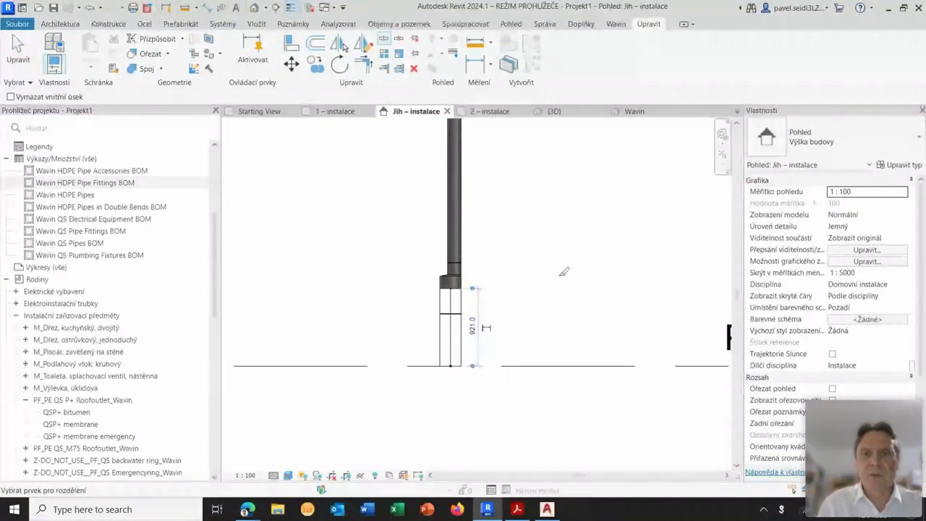
left_click(454, 218)
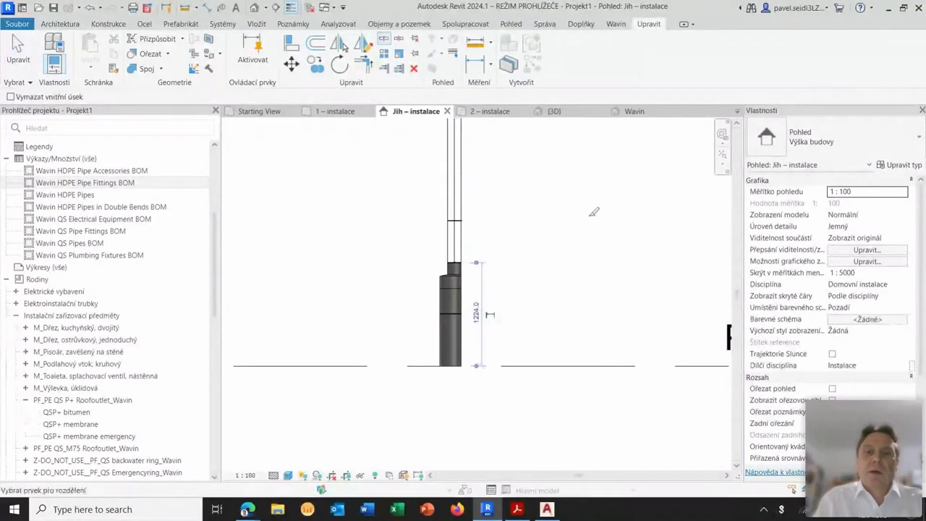
key("Escape")
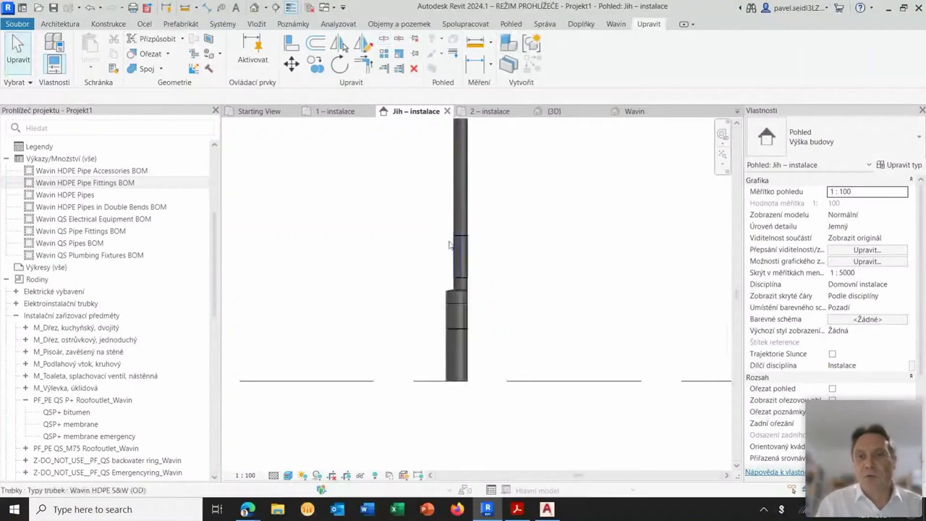
scroll(450, 245, "up", 2)
scroll(466, 242, "up", 2)
scroll(465, 243, "up", 1)
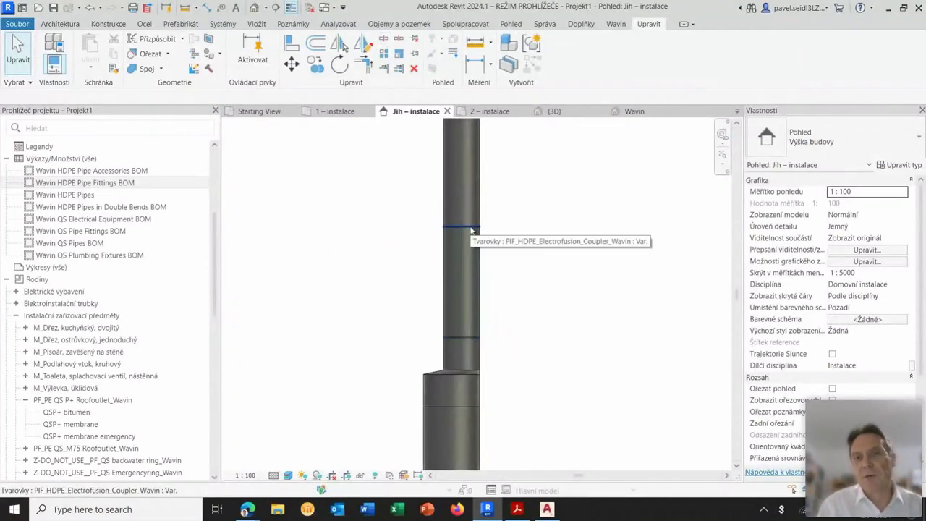
left_click(471, 230)
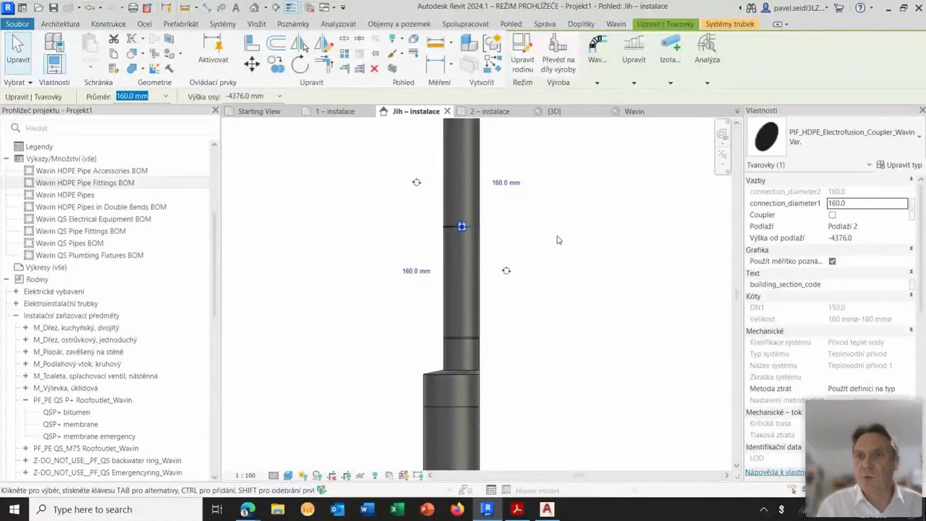
Change the upper coupler's type to PIF_HDPE_Expansion_Socket_Wavin.
left_click(851, 136)
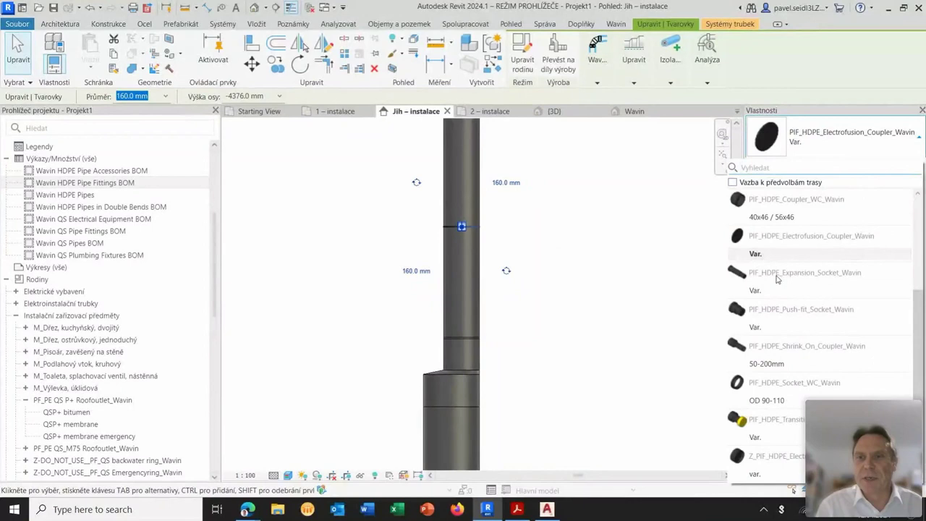
left_click(798, 308)
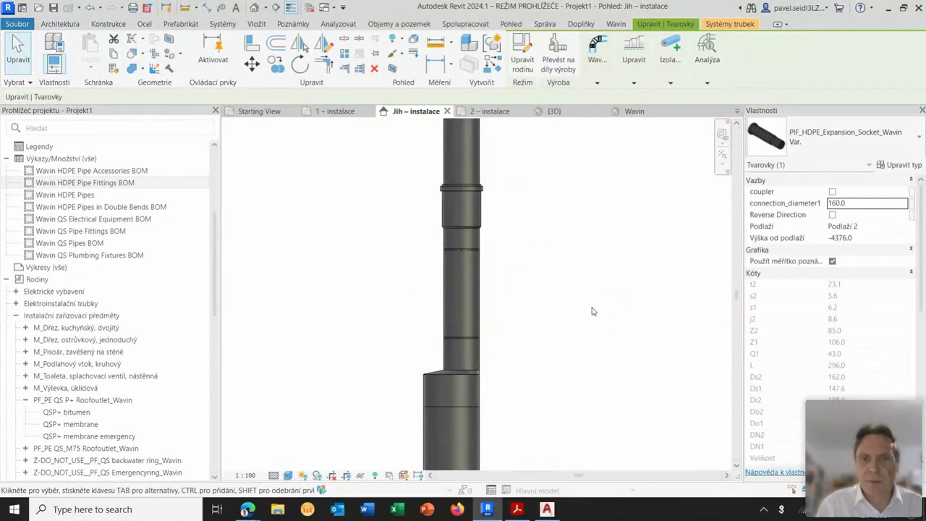
left_click(592, 312)
Change the lower 250 mm coupler's type to PIF_HDPE_Access_Pipe_Wavin.
middle_click_drag(596, 256, 519, 329)
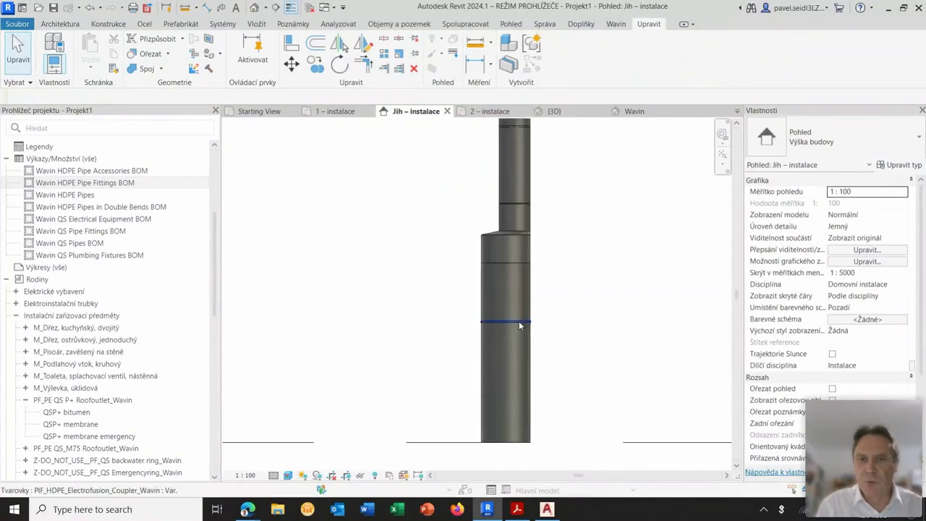
left_click(519, 324)
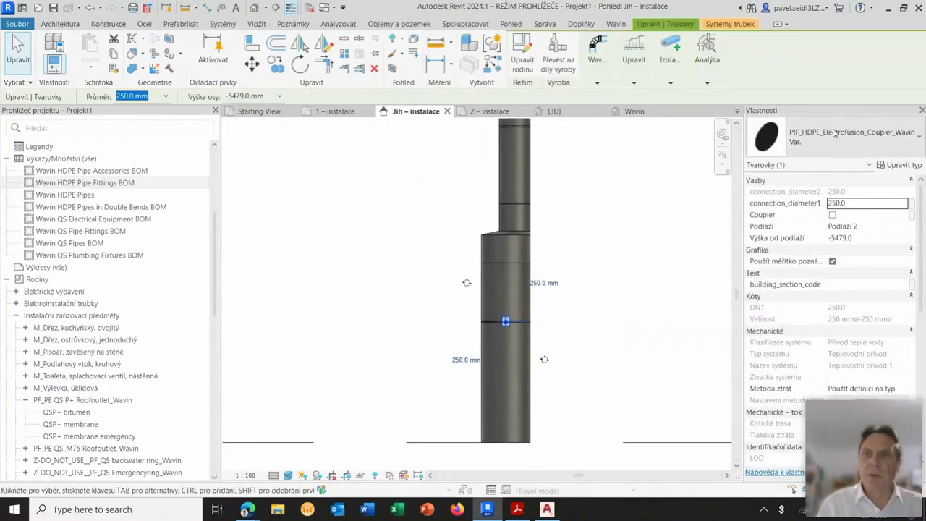
left_click(835, 132)
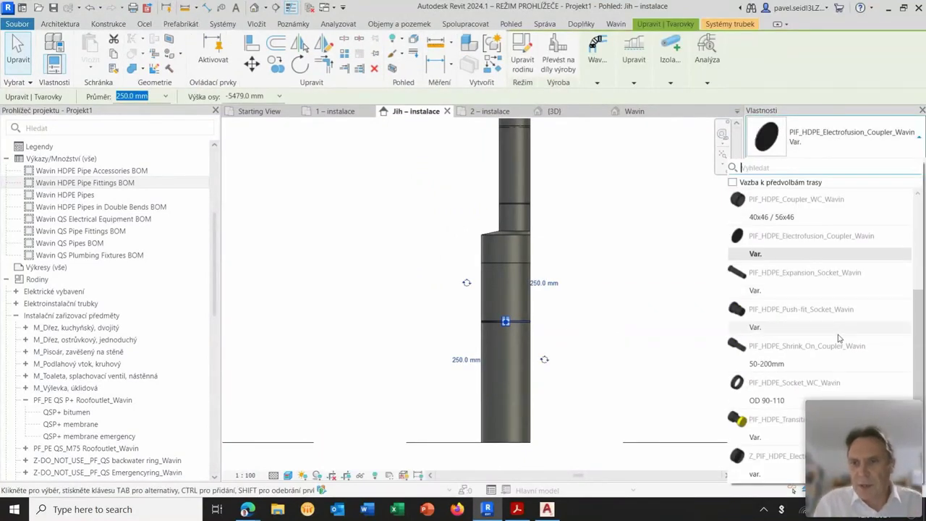
scroll(840, 338, "up", 3)
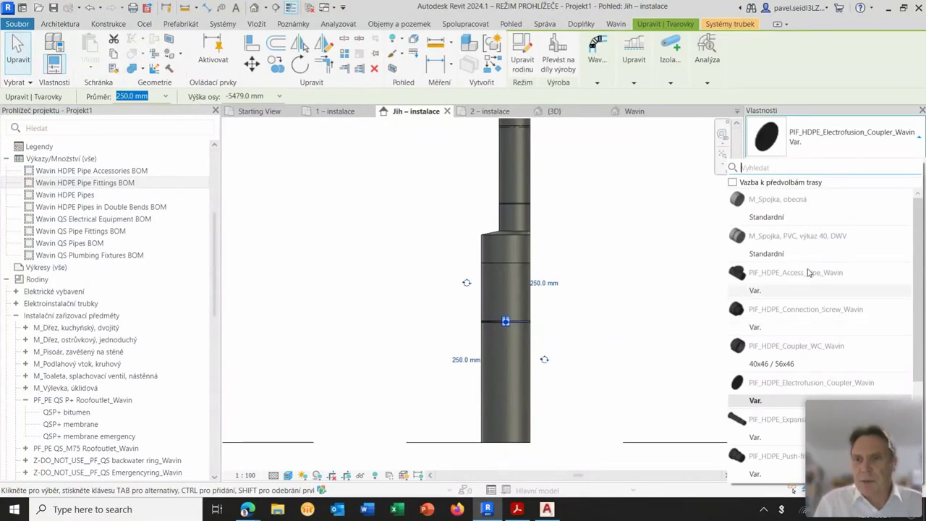
left_click(794, 294)
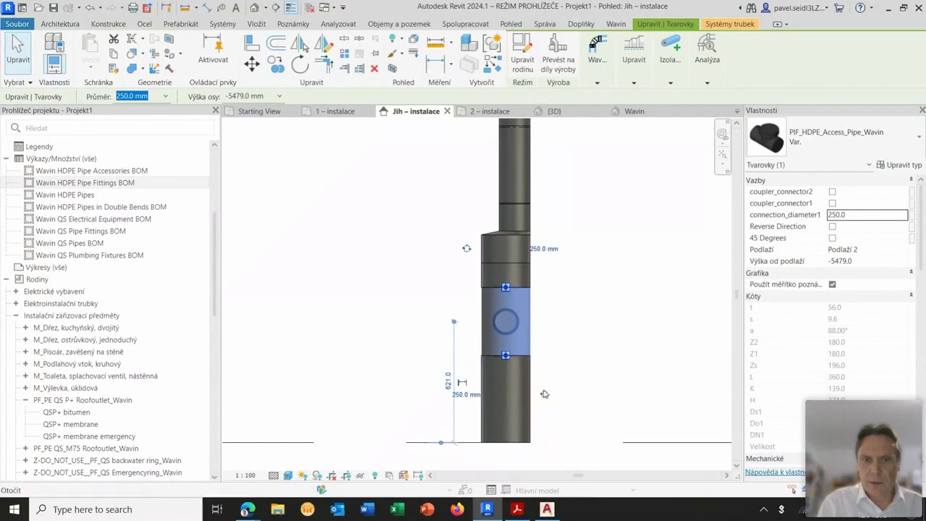
left_click(641, 301)
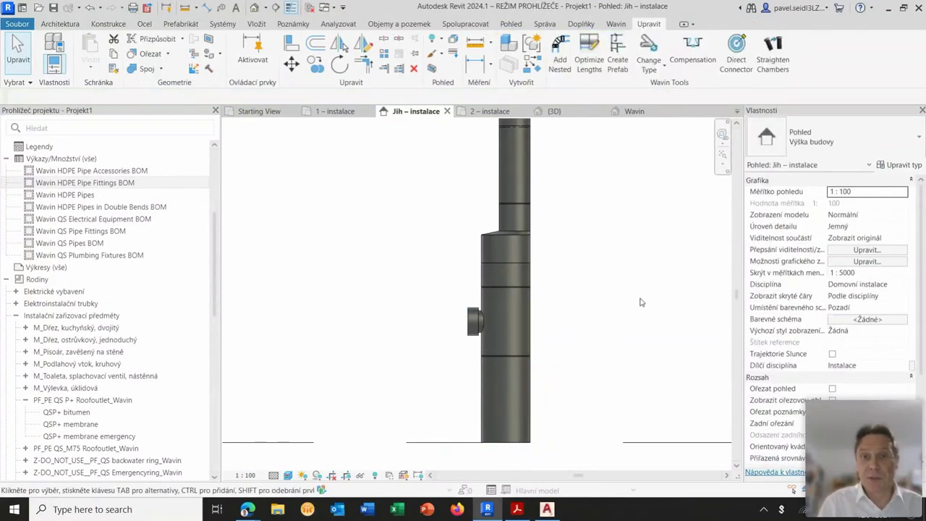
scroll(646, 307, "down", 1)
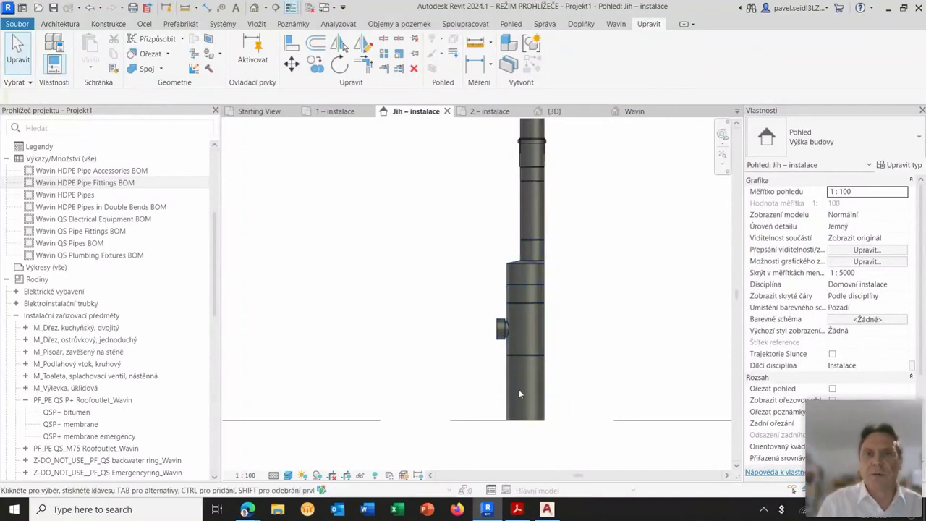
Join the expansion socket at the downpipe top to the adjoining pipe using Wavin Direct Connector.
left_click(616, 23)
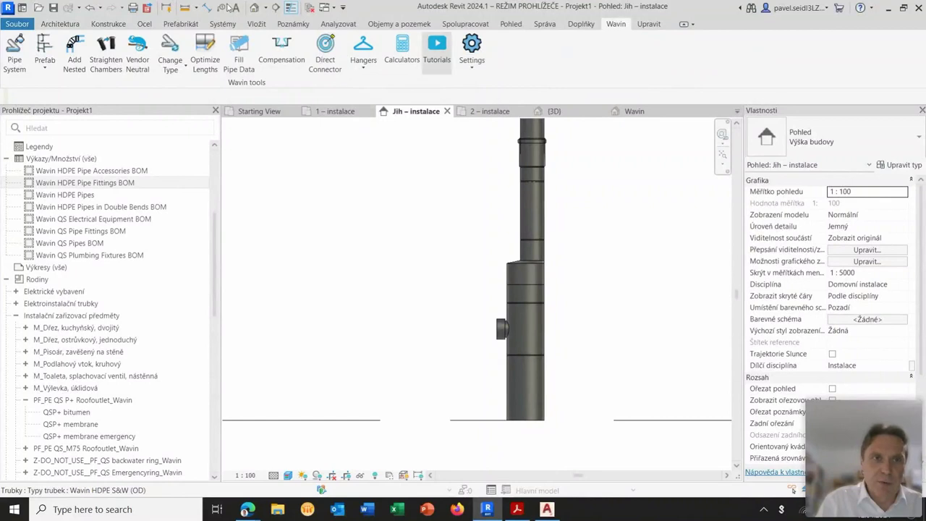
left_click(326, 61)
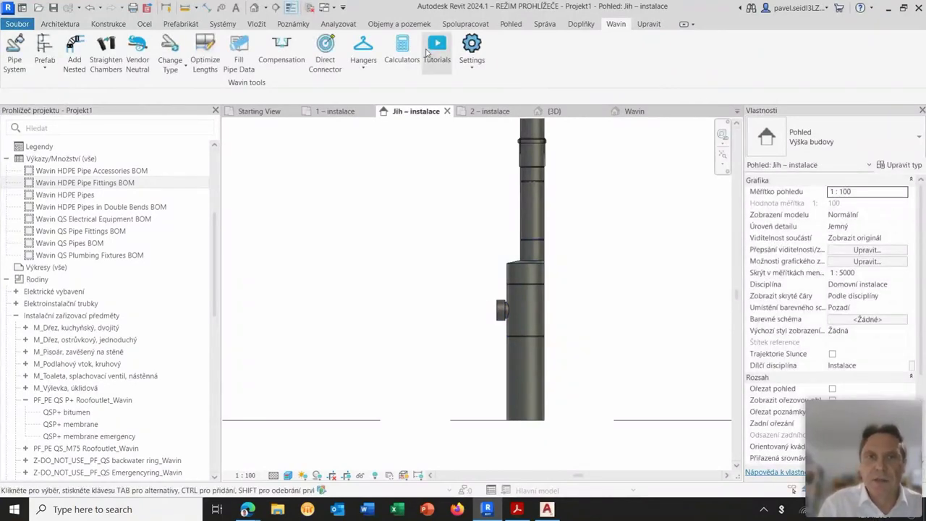
left_click(338, 59)
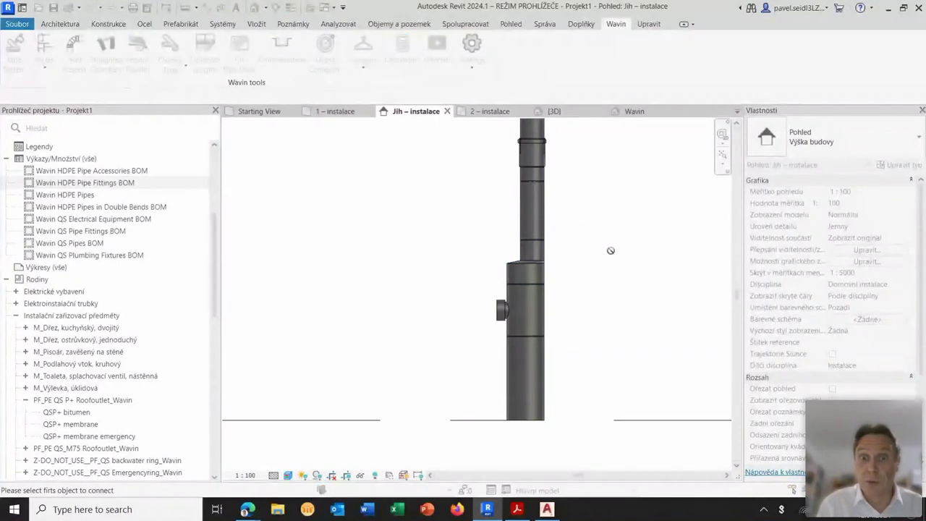
left_click(540, 275)
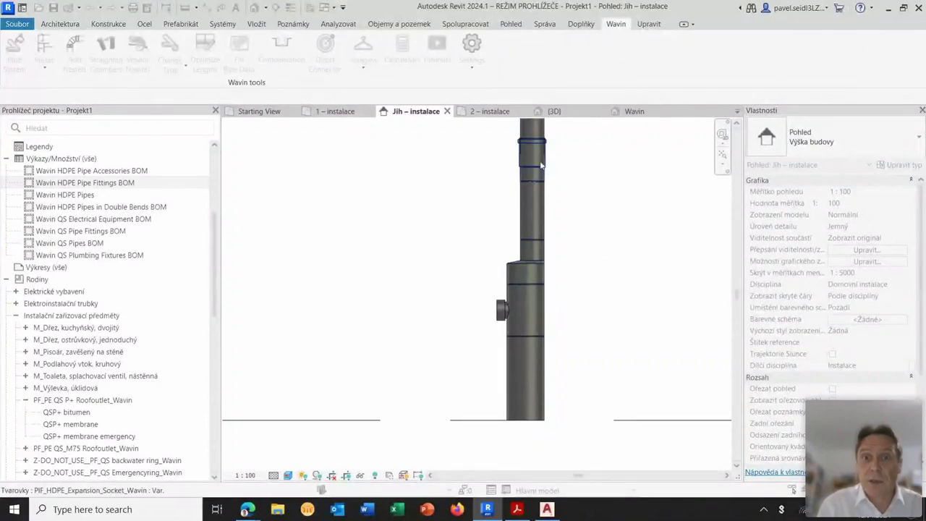
left_click(541, 188)
scroll(666, 249, "down", 2)
scroll(666, 248, "down", 2)
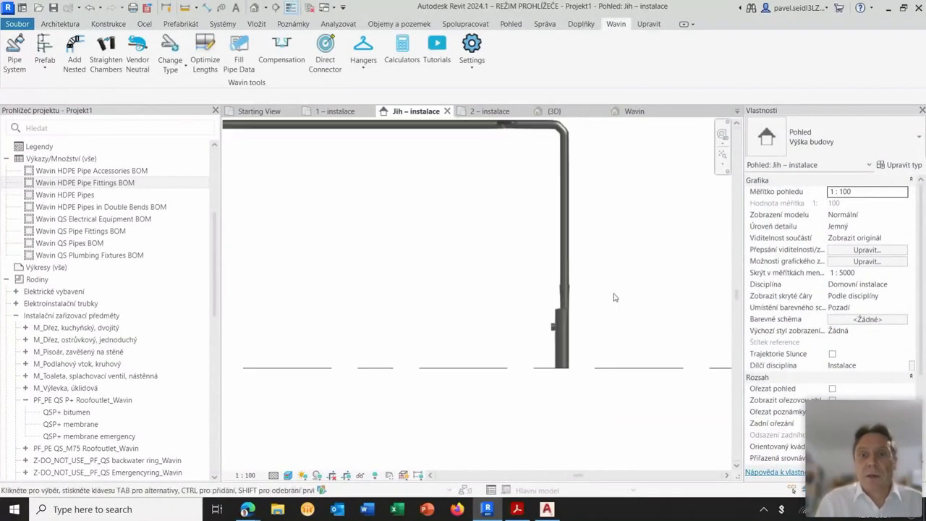
scroll(585, 293, "down", 1)
scroll(598, 296, "down", 1)
scroll(569, 290, "down", 1)
scroll(527, 289, "down", 1)
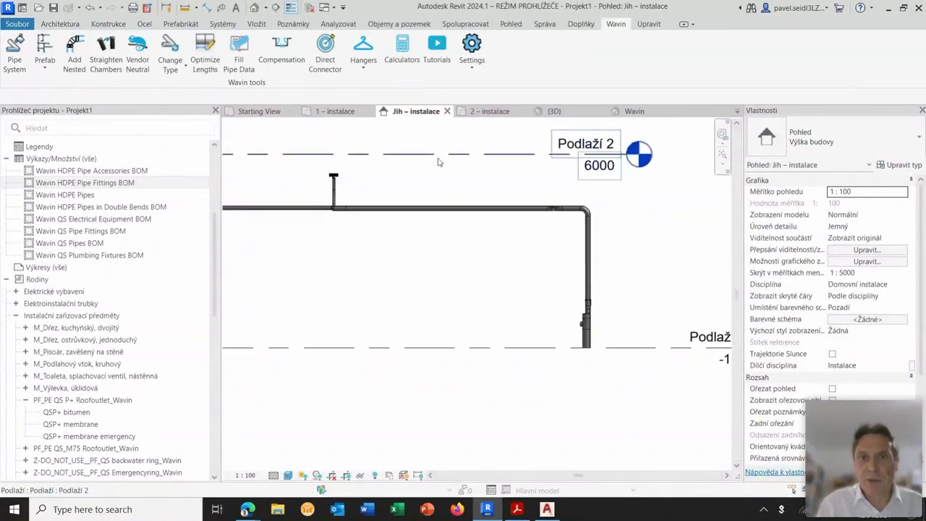
Open the Wavin HDPE Pipes schedule to check pipe lengths.
left_click(554, 110)
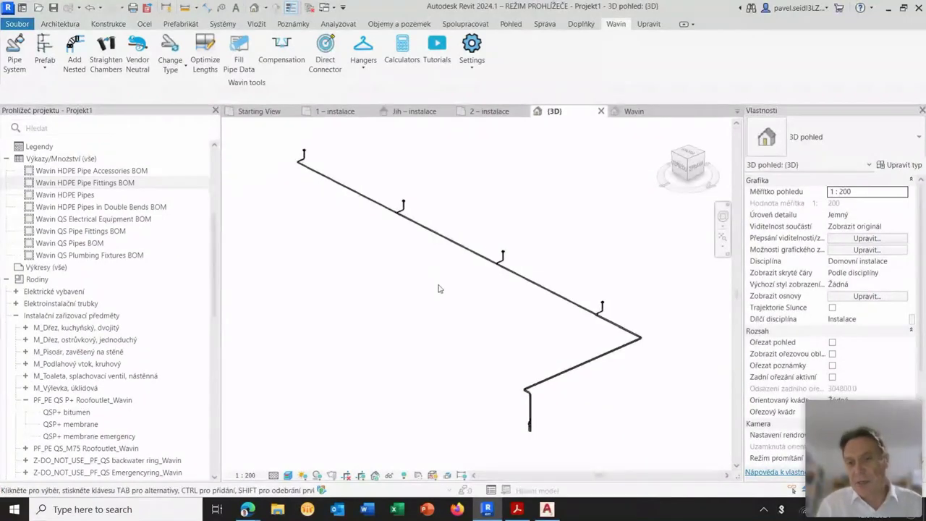
middle_click_drag(595, 402, 580, 400)
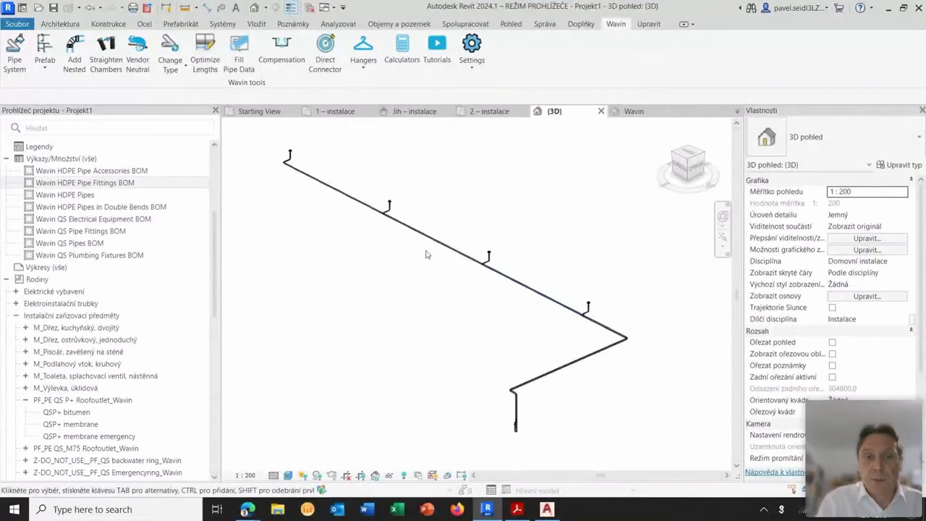
middle_click_drag(378, 319, 379, 312)
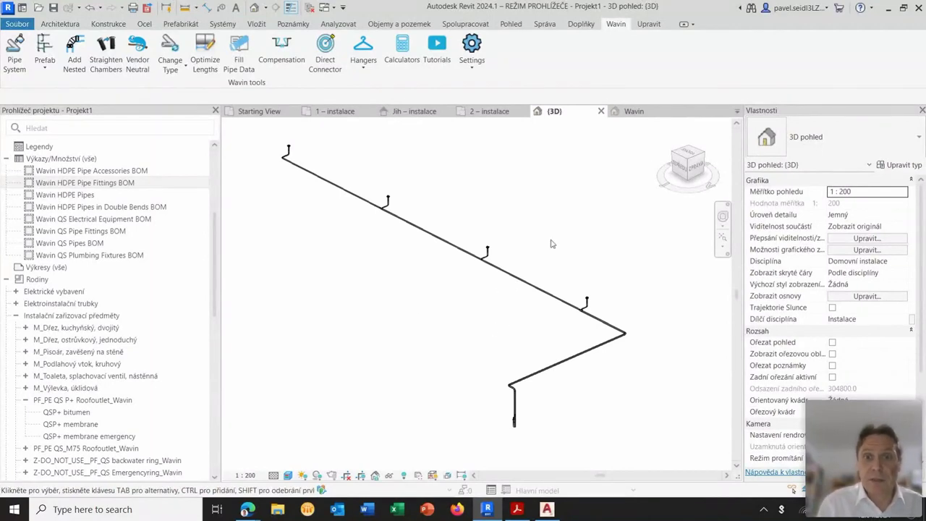
left_click(636, 112)
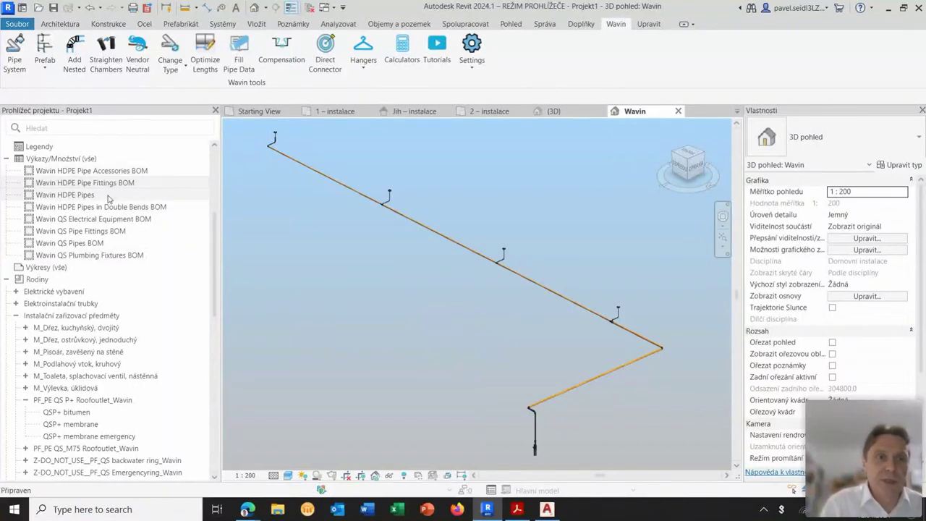
double_click(109, 187)
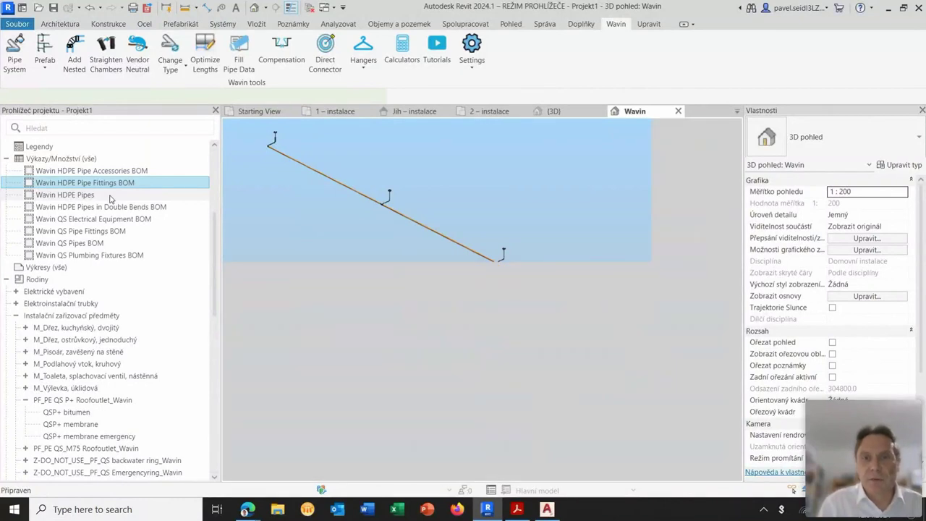
double_click(111, 195)
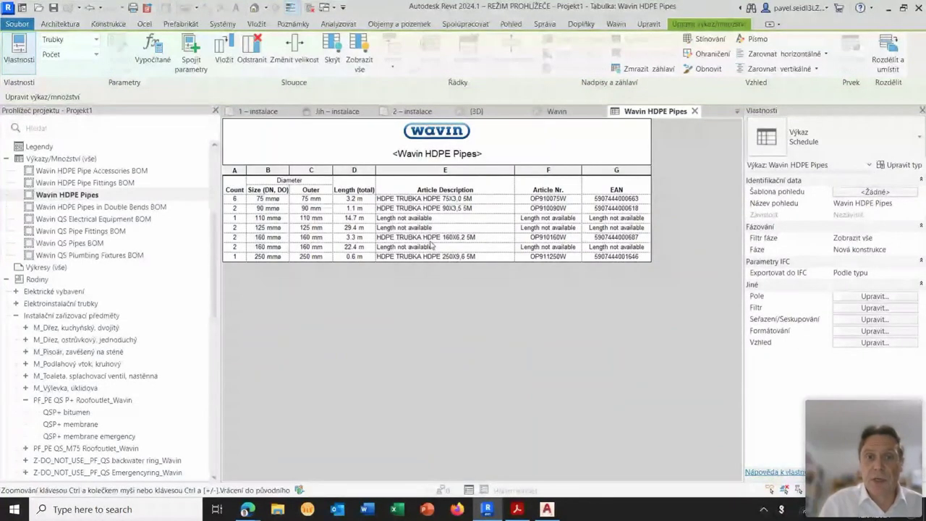
Return to the Wavin 3D view and window-select the whole pipe run.
left_click(556, 112)
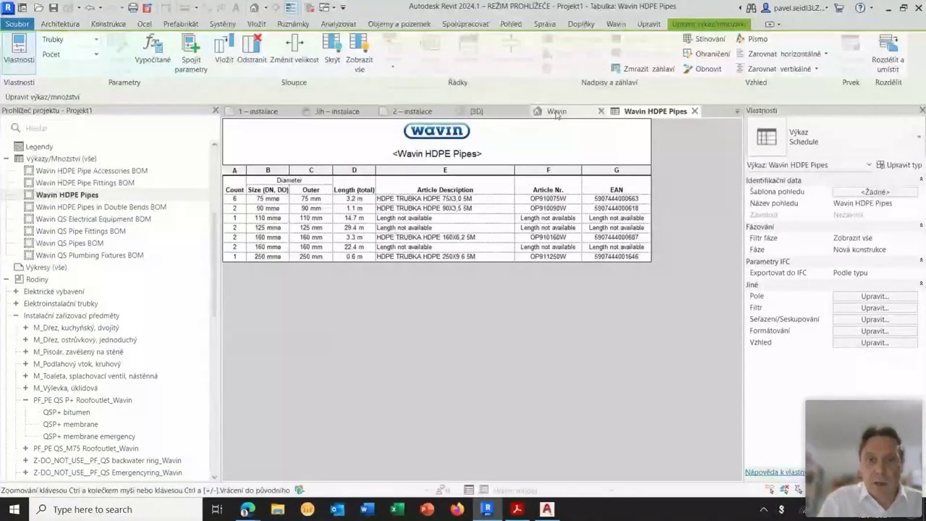
middle_click_drag(581, 275, 572, 262)
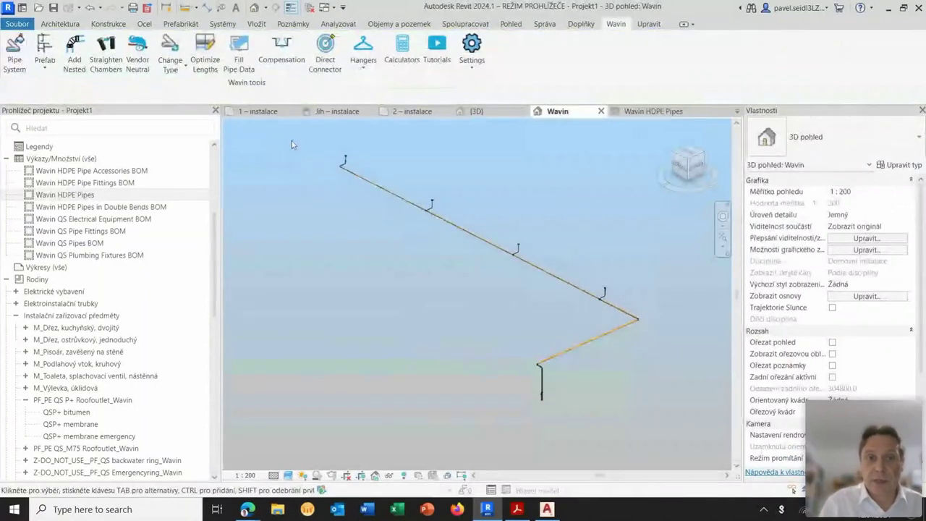
left_click_drag(292, 141, 660, 418)
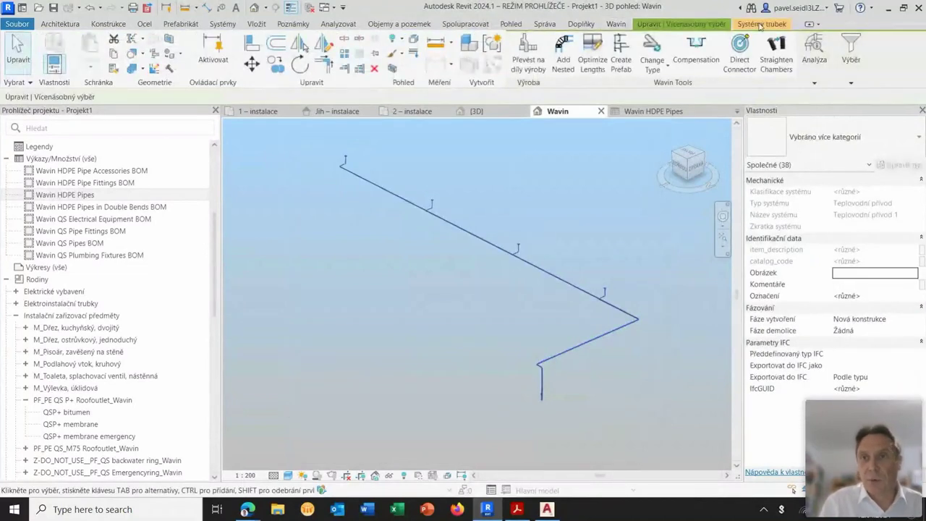
Optimize the selected pipes into fixed 5000 mm cut lengths with a 150 mm minimum piece.
left_click(617, 26)
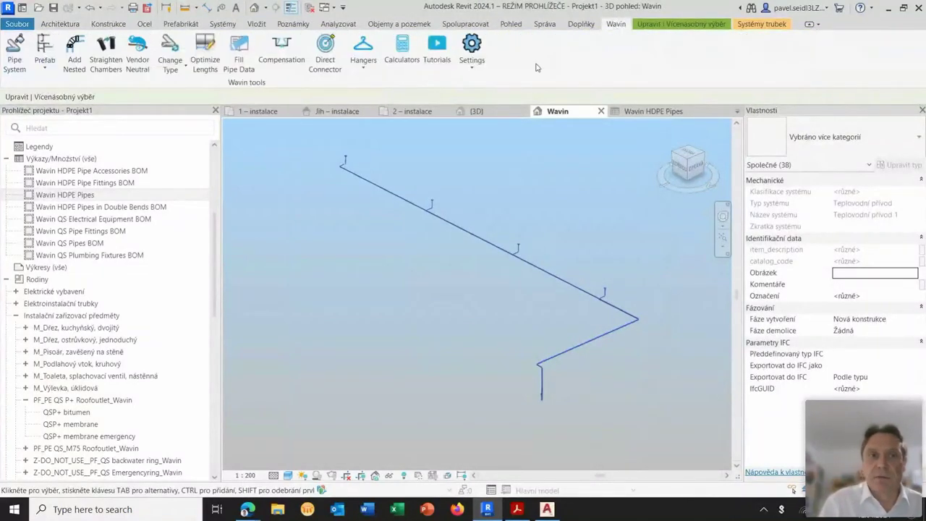
left_click(204, 52)
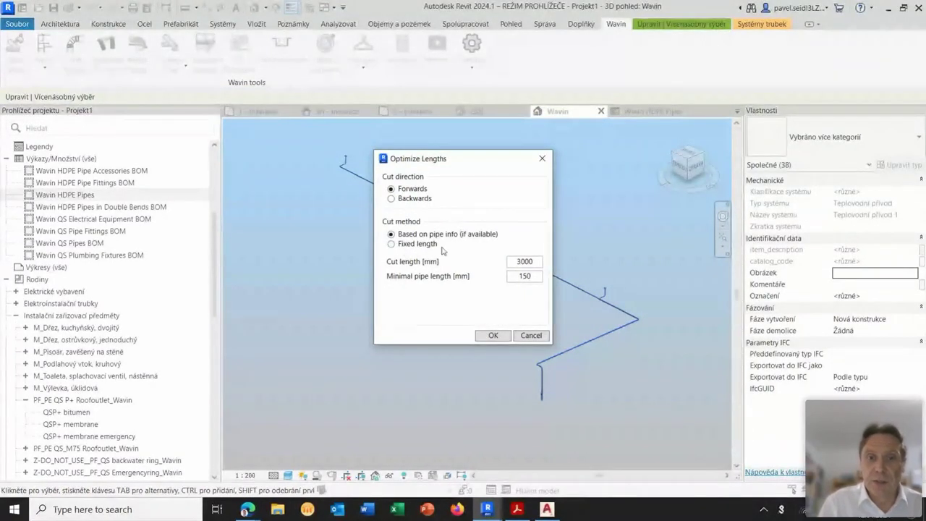
left_click(392, 245)
double_click(536, 262)
type("5000")
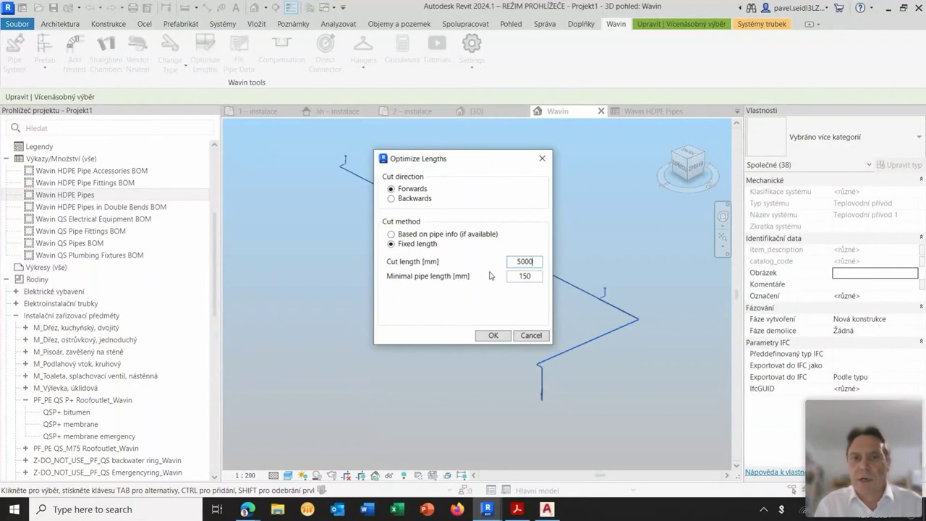
left_click(492, 335)
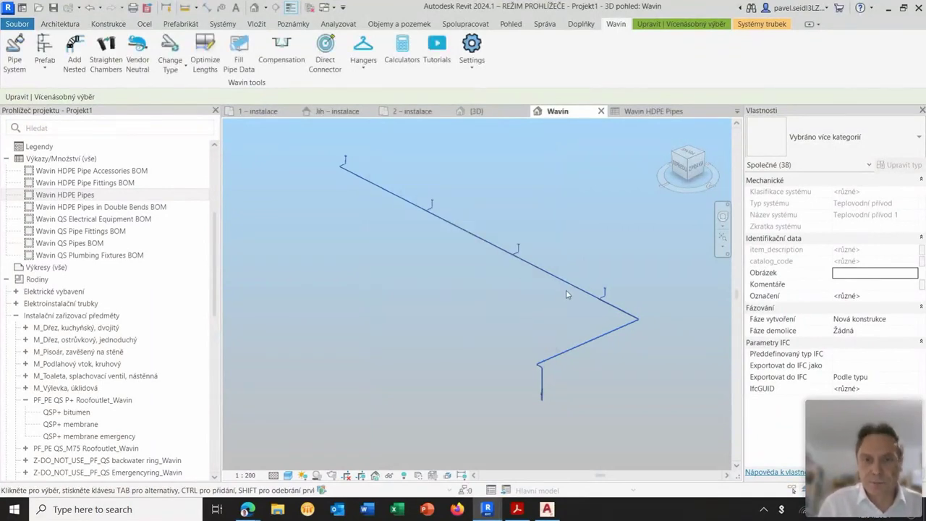
key("Escape")
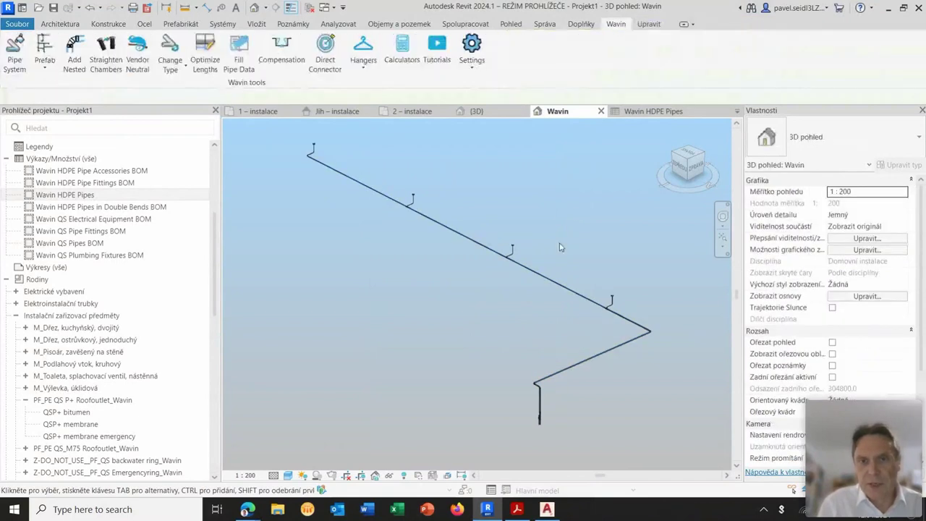
scroll(511, 271, "up", 3)
scroll(484, 269, "up", 3)
scroll(593, 344, "up", 2)
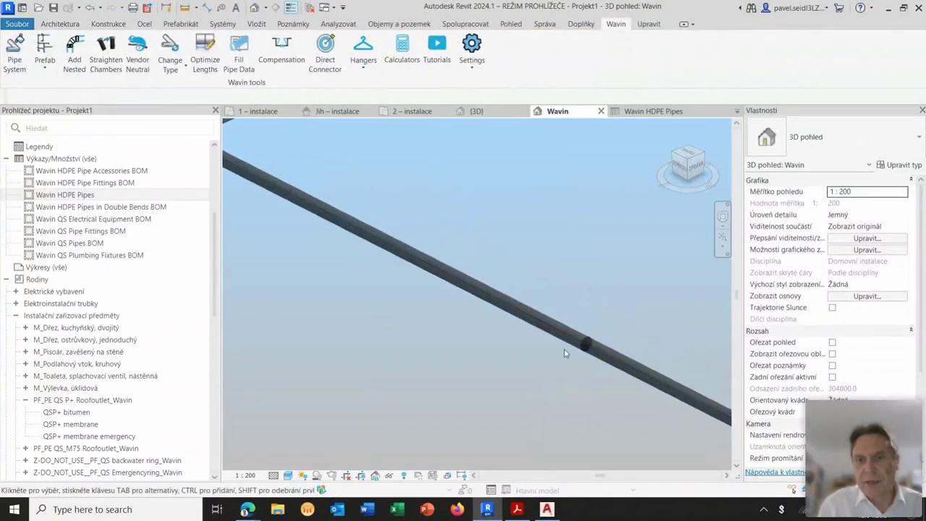
scroll(585, 352, "down", 2)
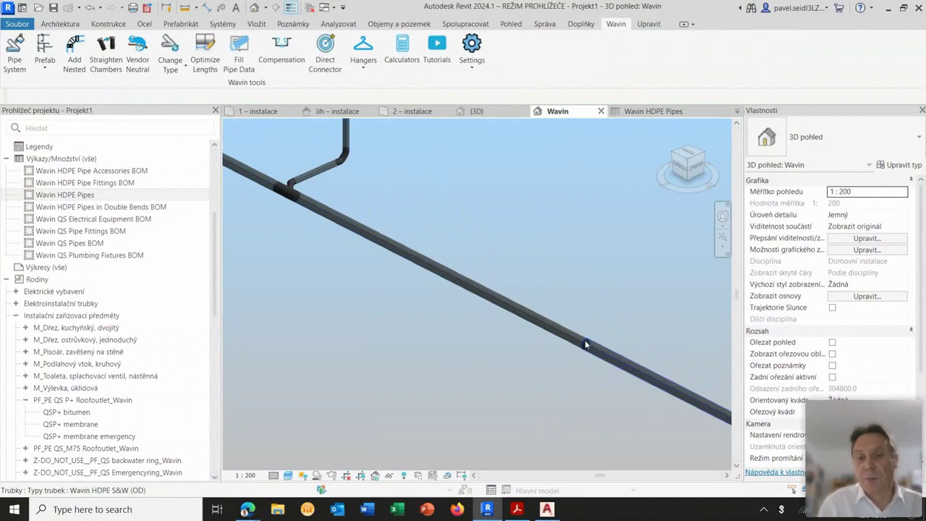
scroll(588, 357, "down", 3)
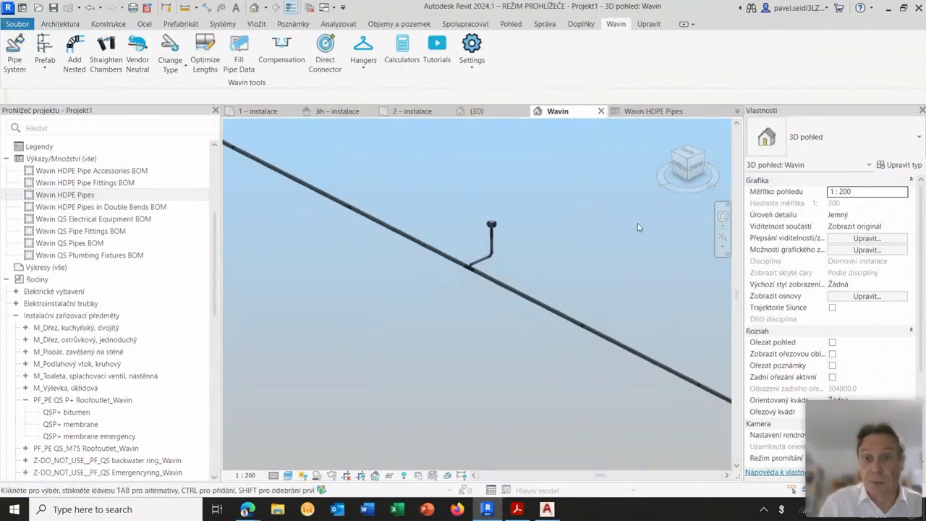
Review the Wavin HDPE Pipes schedule, close it, and zoom into the (3D) view.
left_click(653, 110)
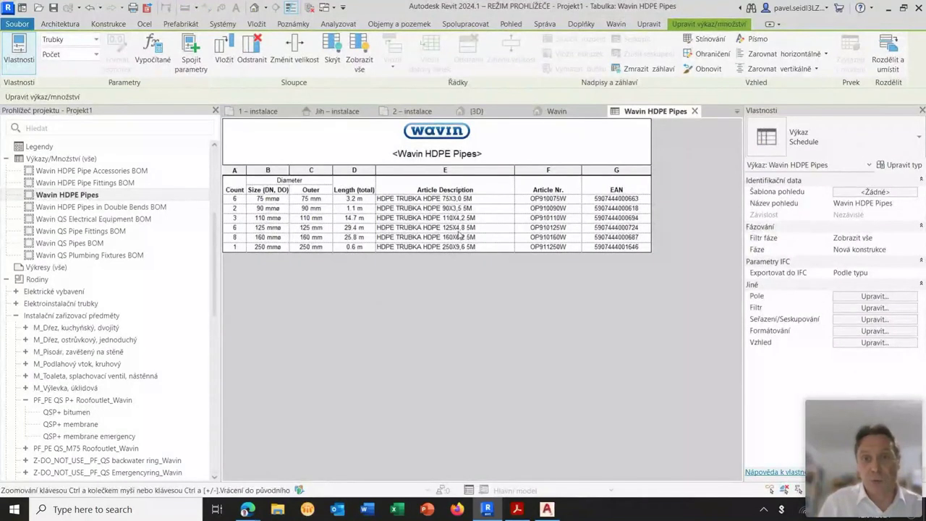
left_click(695, 111)
middle_click_drag(385, 302, 457, 324)
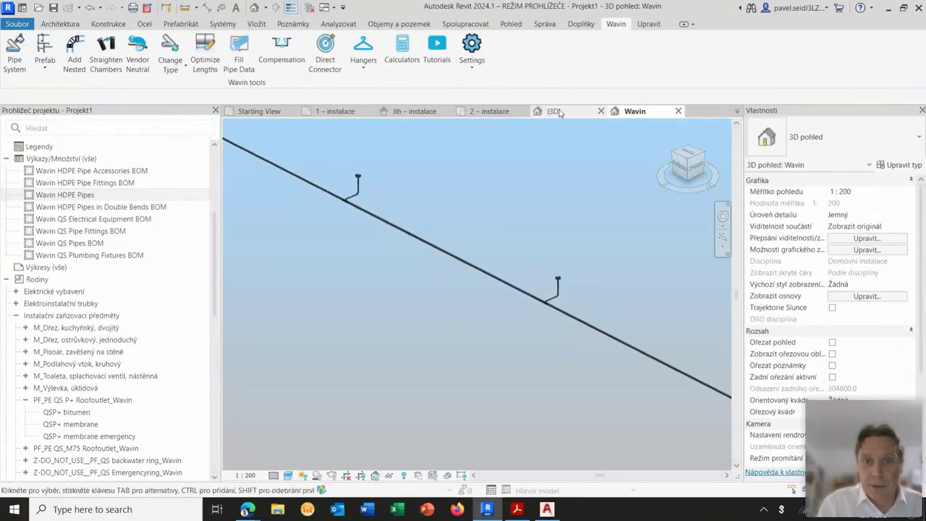
left_click(554, 111)
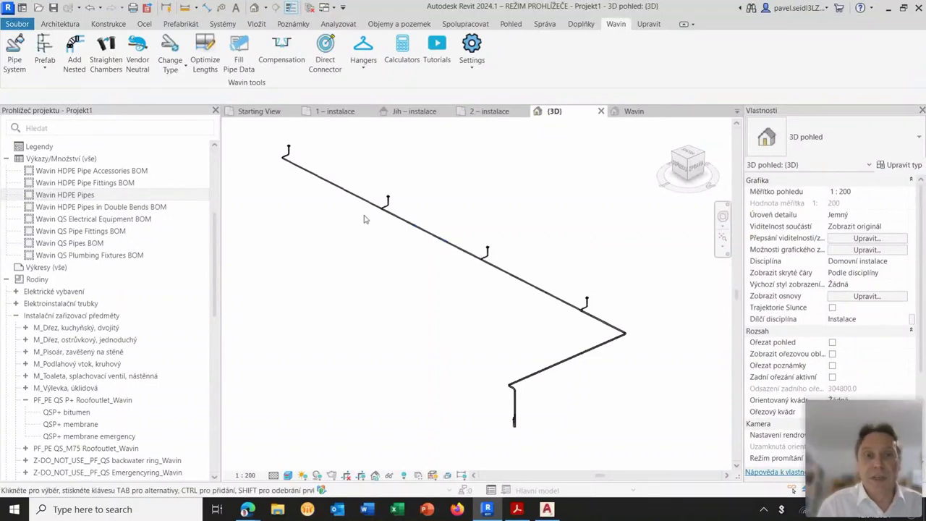
scroll(418, 216, "up", 2)
scroll(408, 222, "up", 3)
scroll(408, 221, "up", 2)
scroll(527, 240, "up", 1)
scroll(492, 270, "up", 1)
scroll(494, 268, "up", 1)
Enable Couplers on the Super Bend of the outlet branch.
left_click(495, 233)
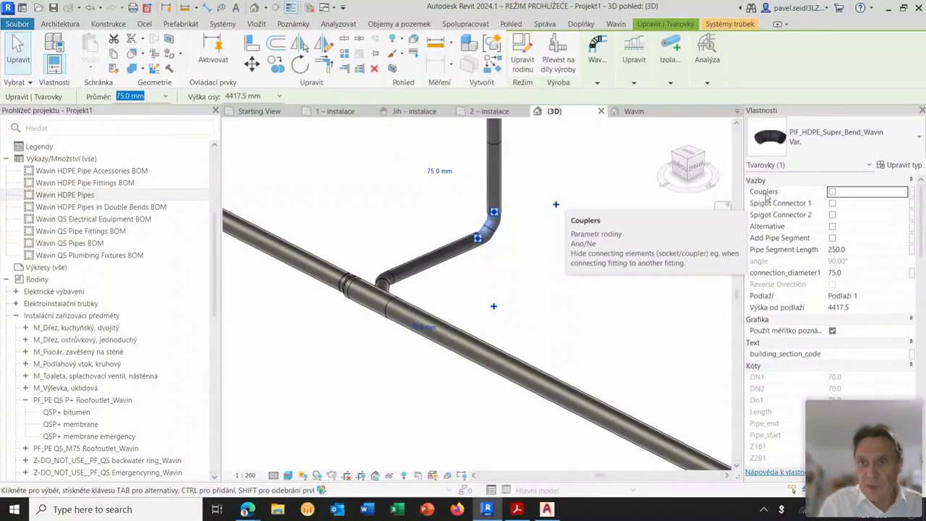
left_click(833, 193)
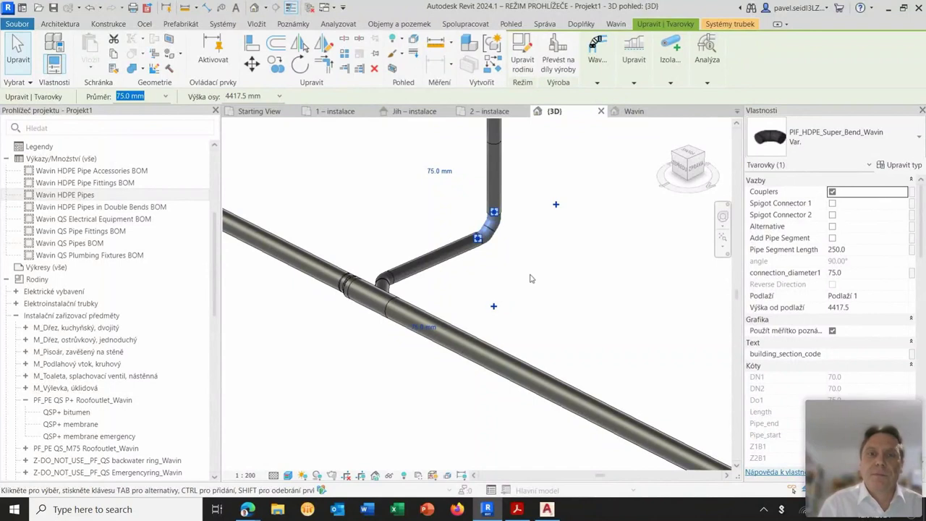
left_click(532, 238)
scroll(492, 239, "up", 2)
scroll(482, 239, "up", 2)
scroll(463, 289, "down", 5)
scroll(408, 335, "up", 2)
scroll(376, 300, "down", 3)
Turn on Coupler for the electrofusion coupler on the 110 mm collector pipe.
mouse_move(346, 304)
middle_mouse_down()
mouse_move(508, 343)
mouse_move(459, 287)
middle_mouse_up()
scroll(471, 290, "up", 3)
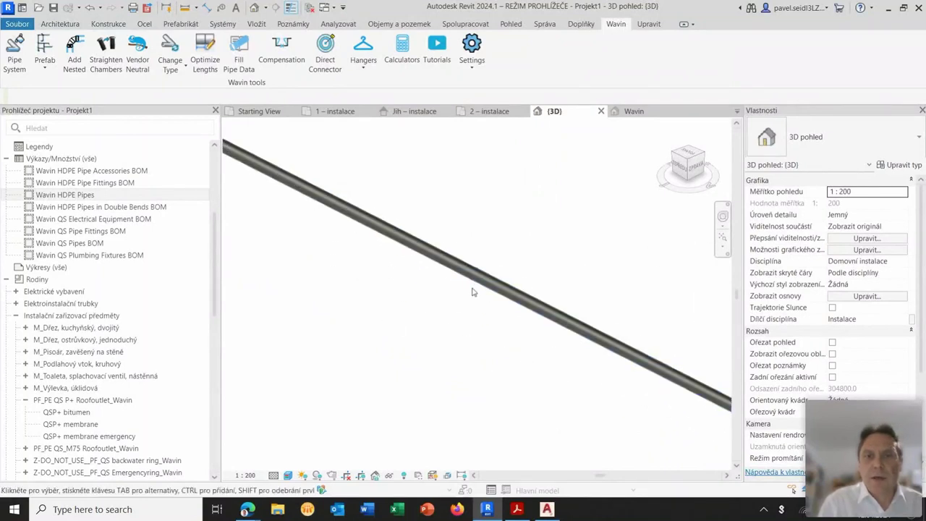
scroll(471, 268, "up", 3)
scroll(477, 250, "up", 2)
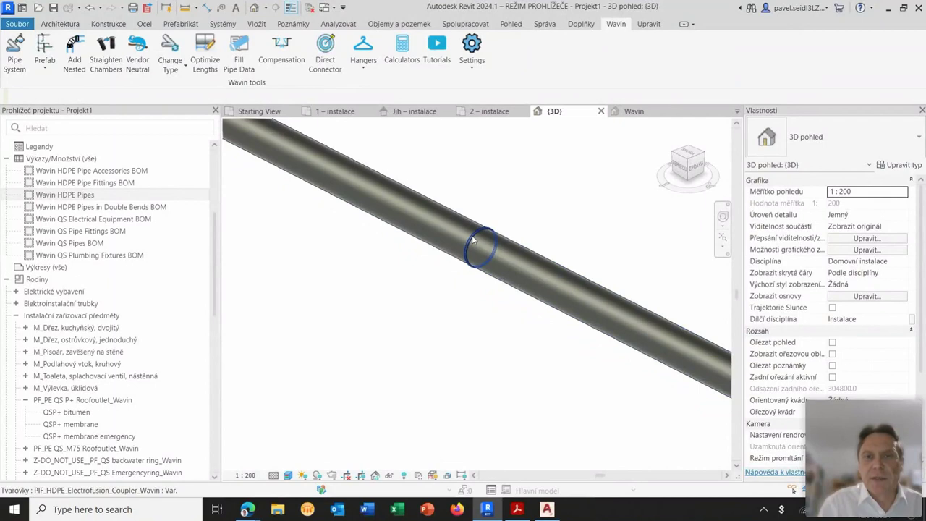
left_click(472, 240)
left_click(818, 148)
left_click(819, 145)
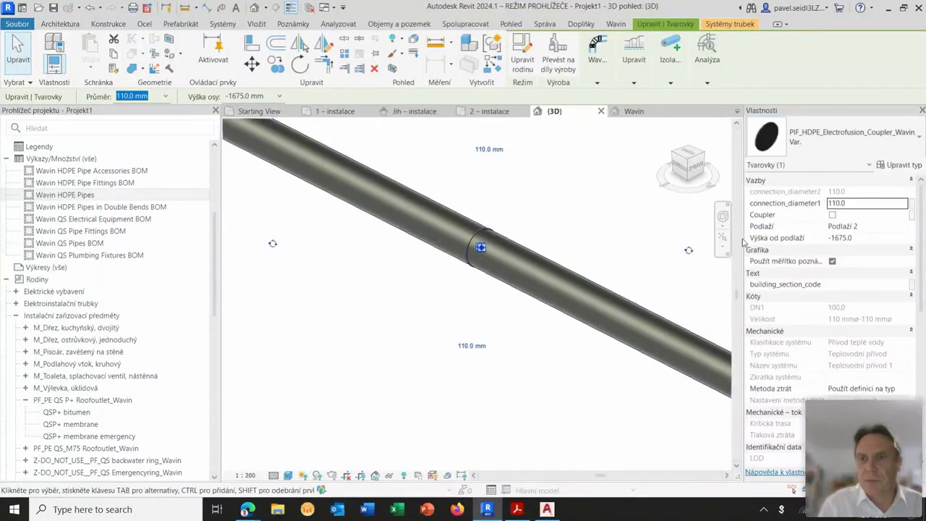
left_click(832, 215)
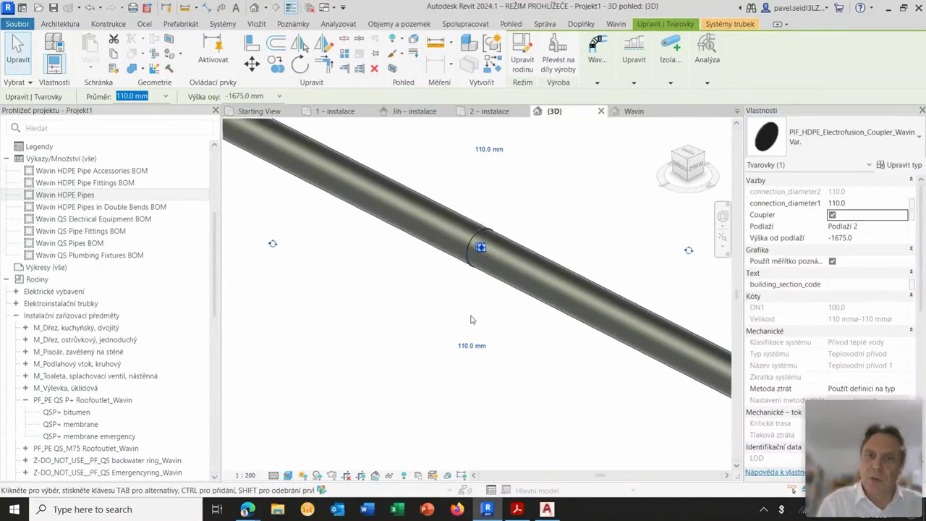
left_click(536, 203)
scroll(528, 221, "down", 5)
scroll(531, 292, "down", 3)
scroll(507, 289, "down", 2)
scroll(497, 289, "down", 2)
scroll(504, 269, "down", 1)
Show the Jih – instalace elevation framed on the downpipe foot beside Podlaží 1.
middle_click_drag(480, 239, 479, 247)
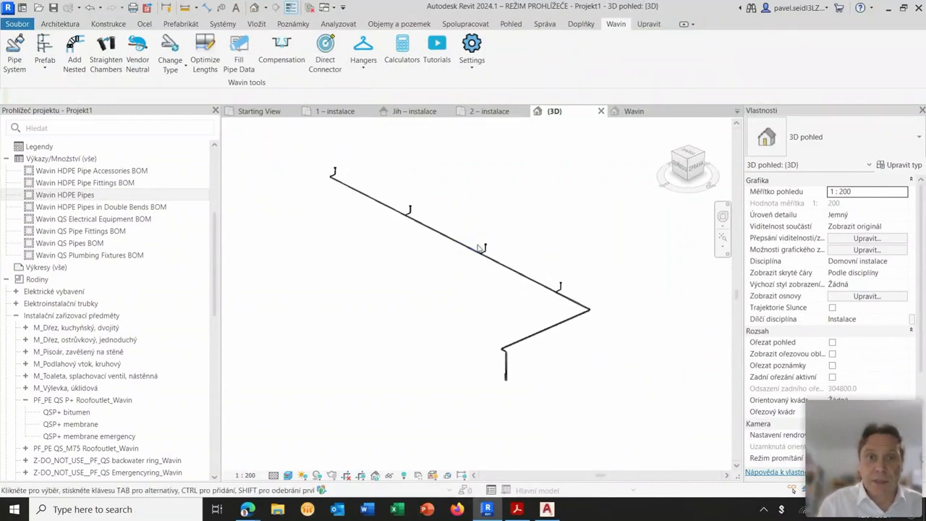
left_click(415, 111)
middle_click_drag(519, 357, 453, 350)
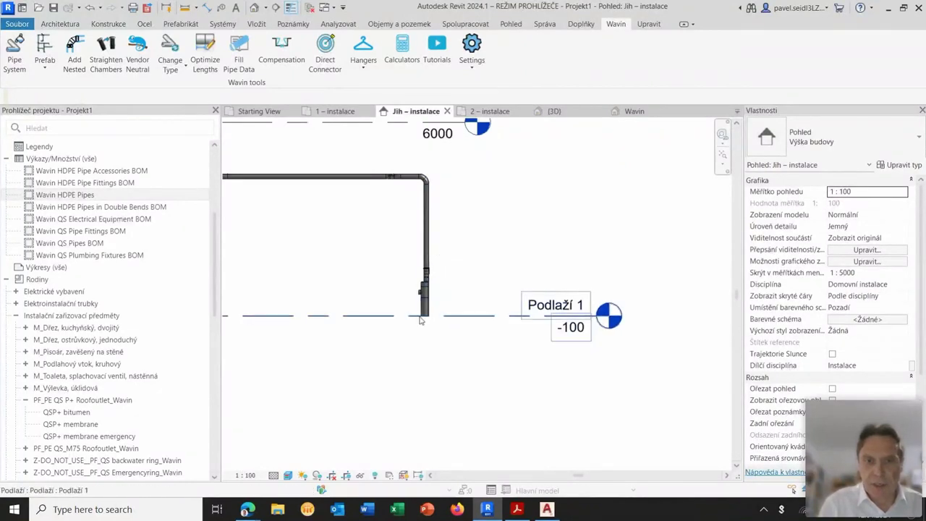
scroll(433, 312, "up", 2)
scroll(433, 312, "up", 2)
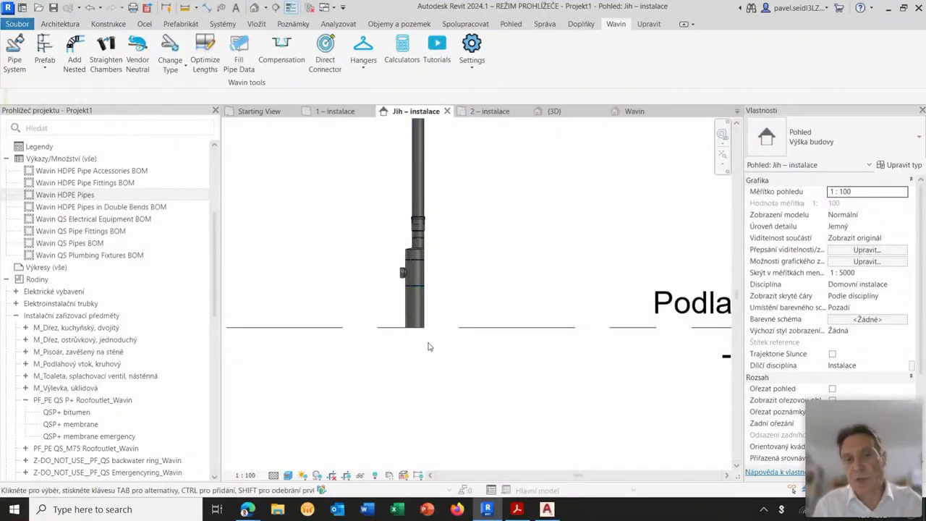
middle_click_drag(459, 389, 383, 393)
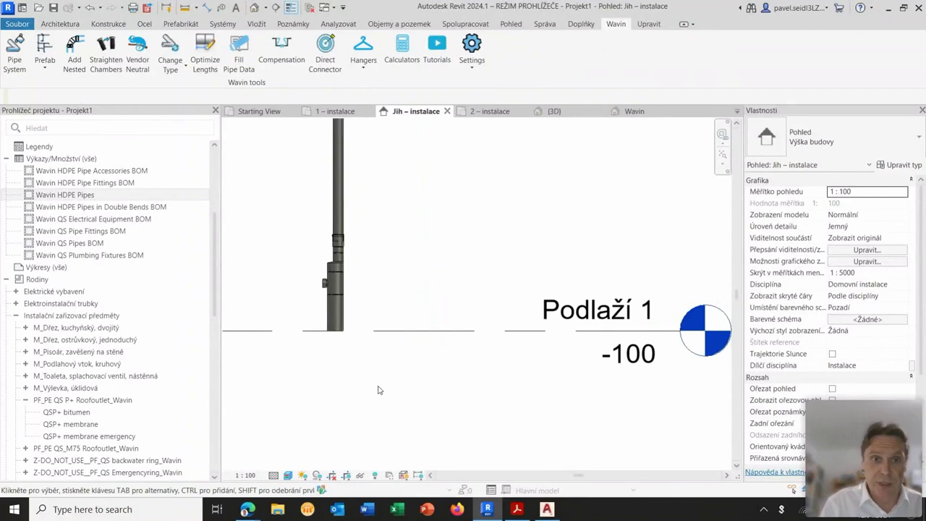
scroll(347, 353, "up", 1)
middle_click_drag(413, 381, 374, 406)
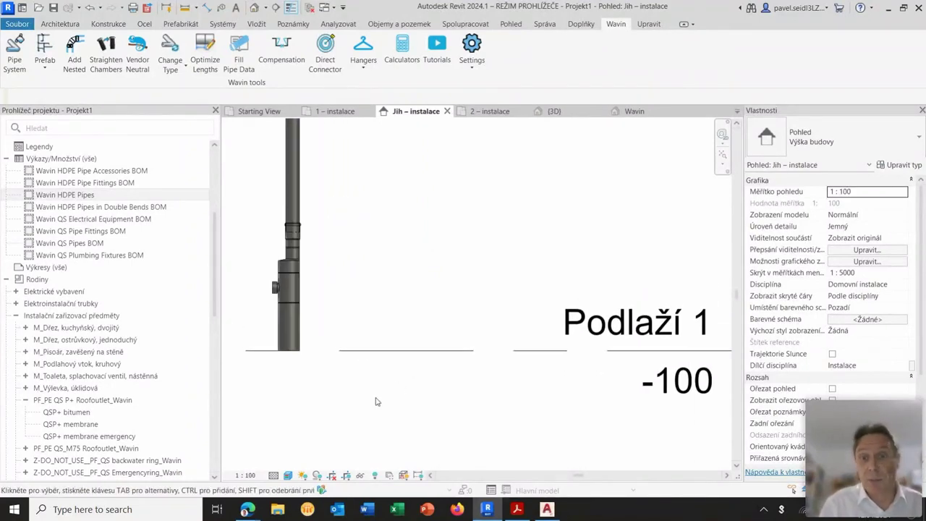
Draw a 45° bend and a 4900 mm horizontal pipe at -7000 from the downpipe foot.
left_click(290, 351)
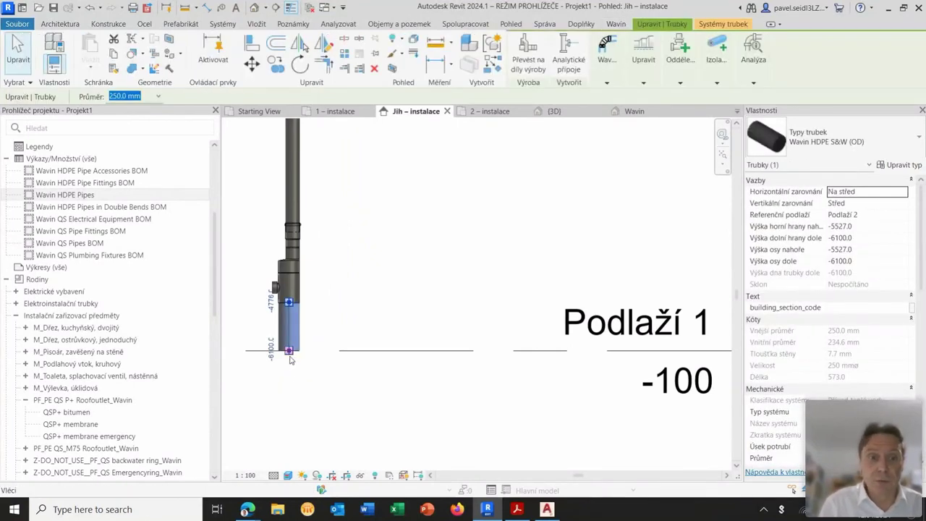
right_click(290, 353)
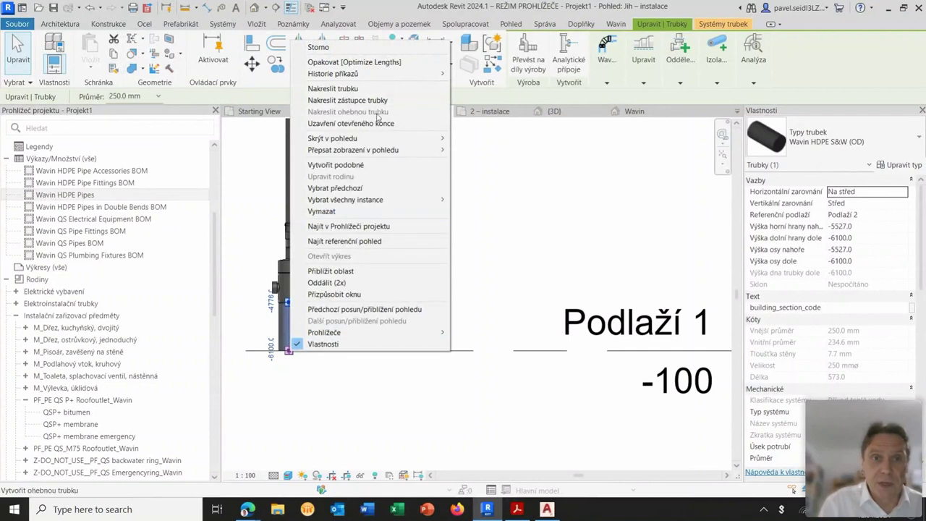
left_click(333, 88)
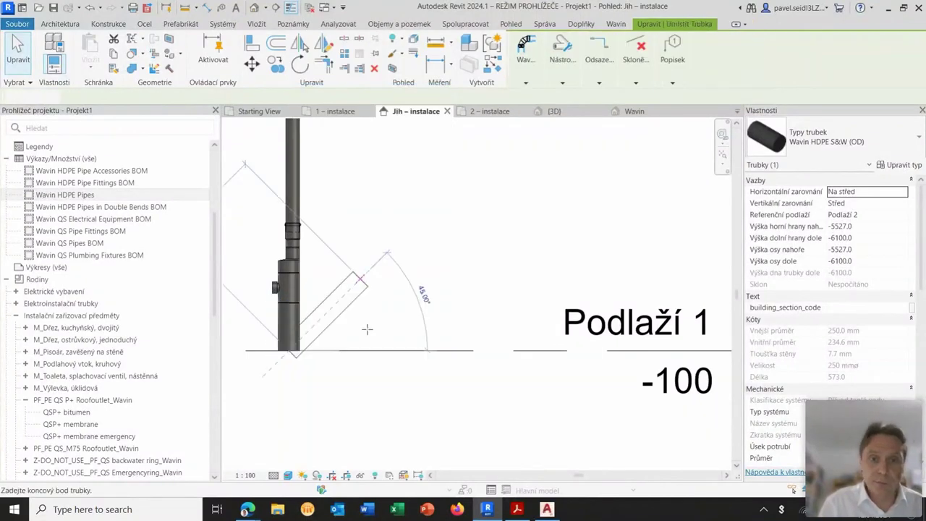
scroll(510, 353, "down", 2)
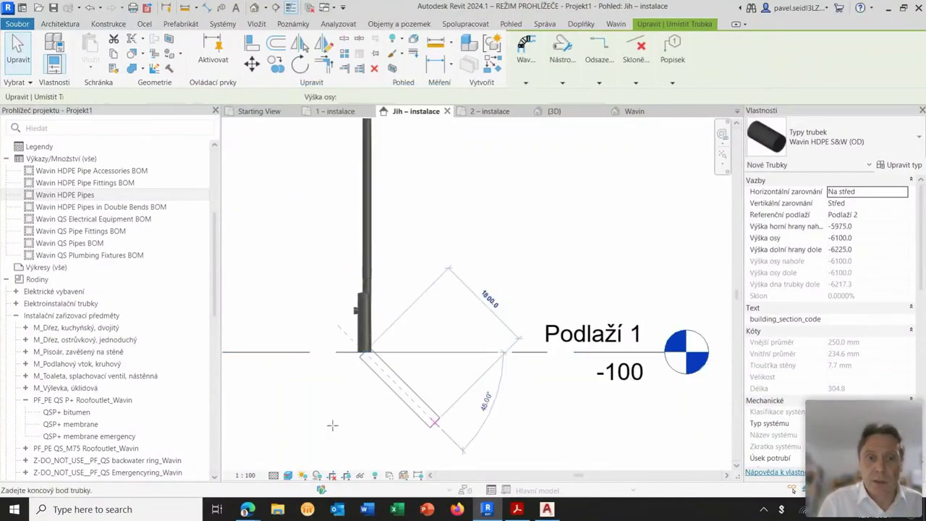
left_click(366, 402)
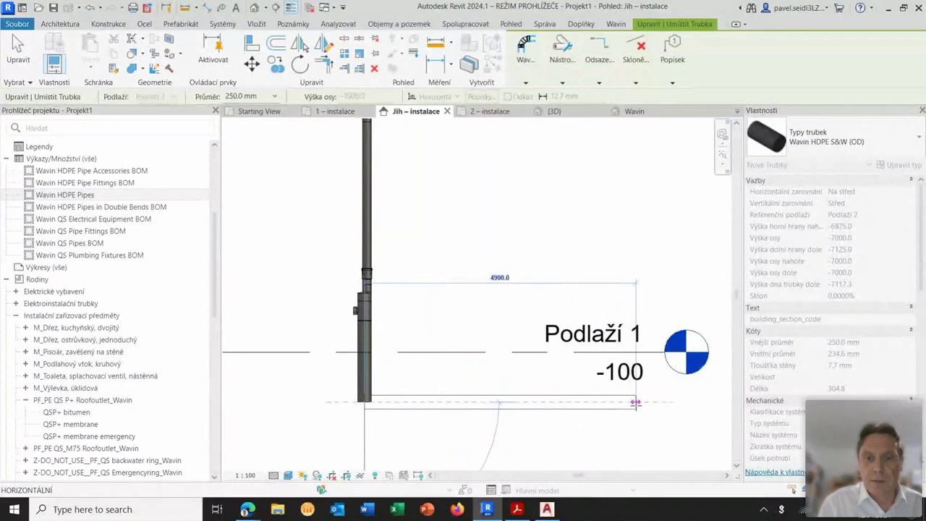
left_click(661, 433)
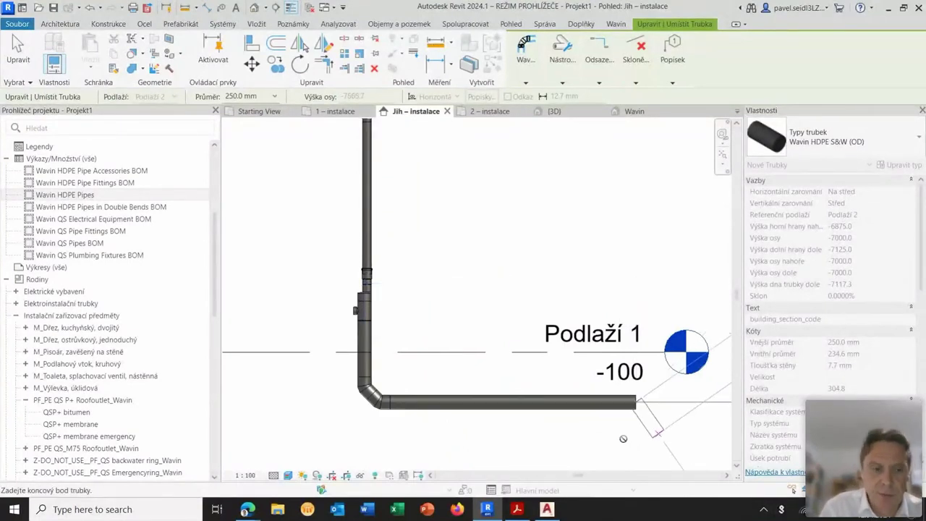
key("Escape")
key("Escape")
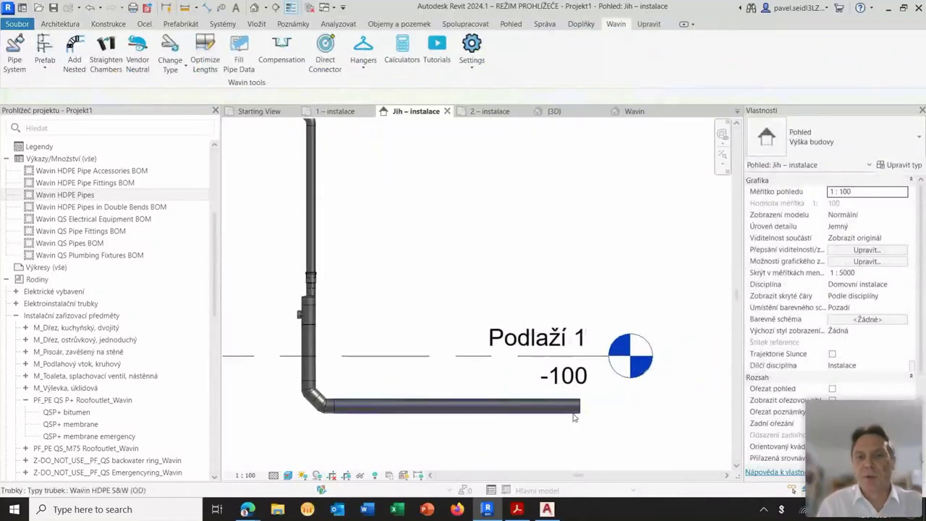
Set the collector pipe's far-end elevation to -7200 and its slope to 3%.
left_click(569, 407)
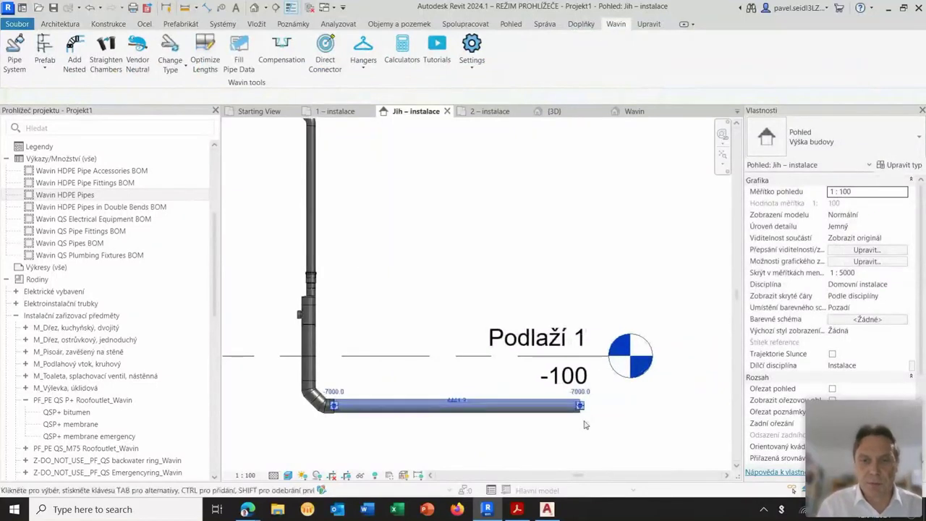
left_click(580, 392)
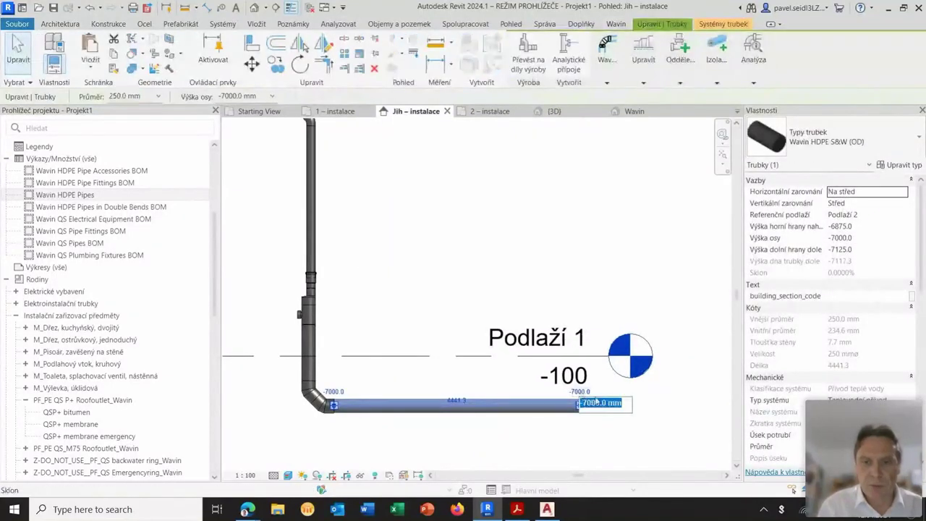
type("-7200")
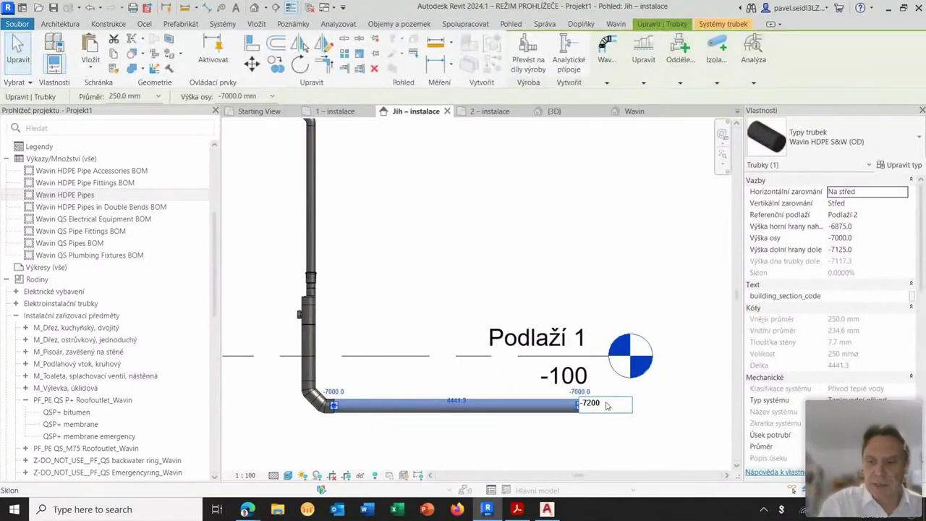
key("Return")
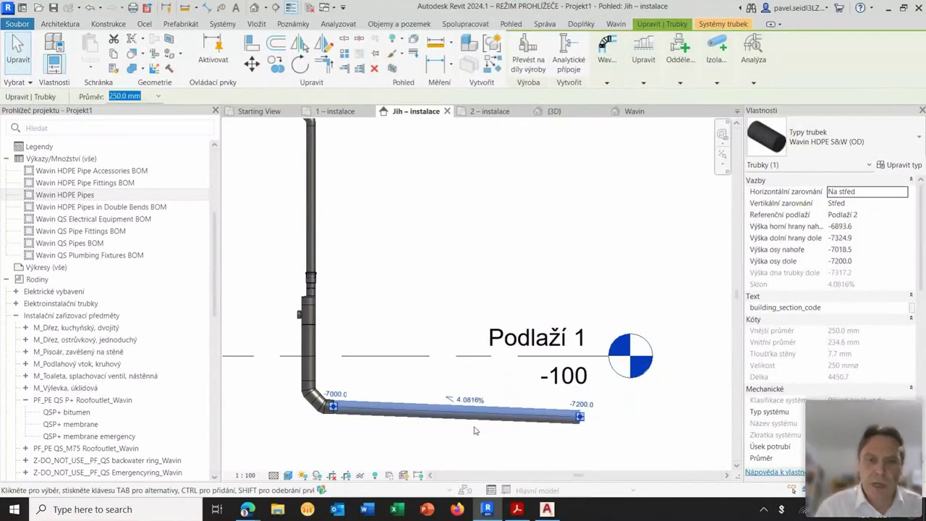
left_click(470, 400)
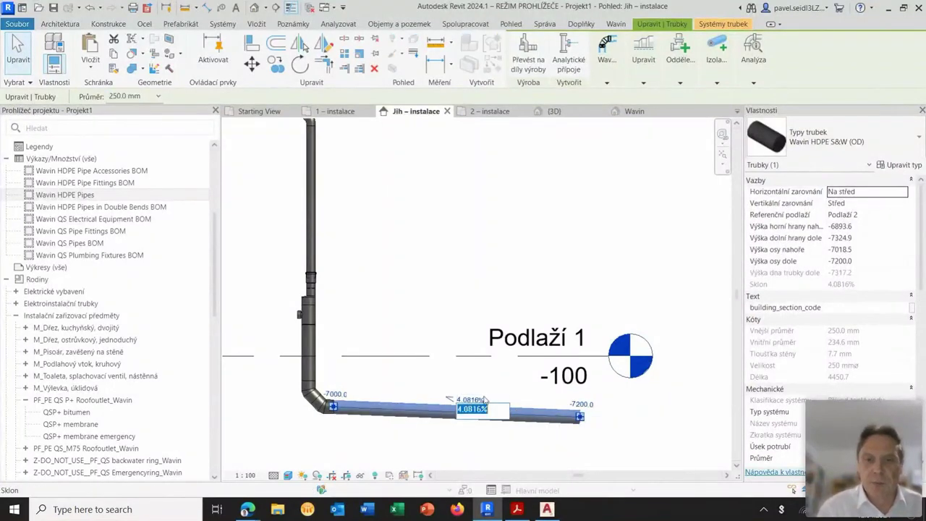
type("3")
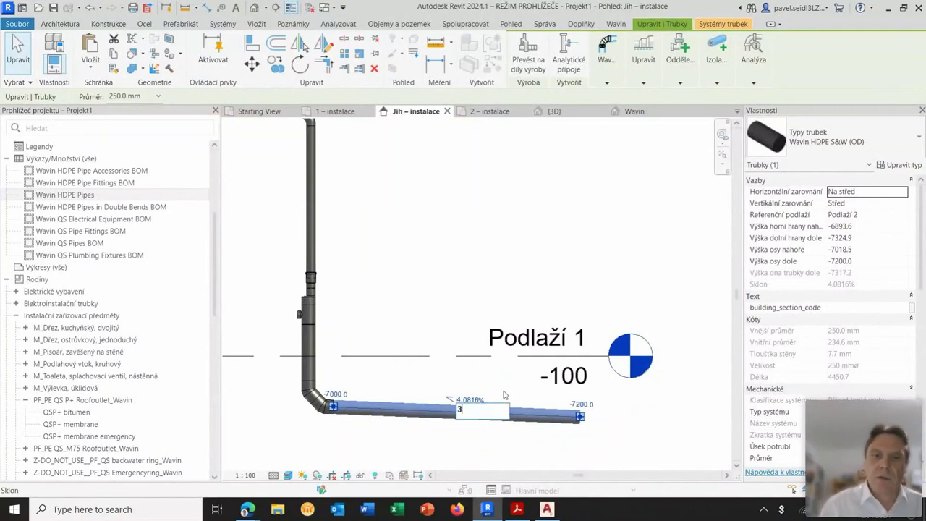
key("Return")
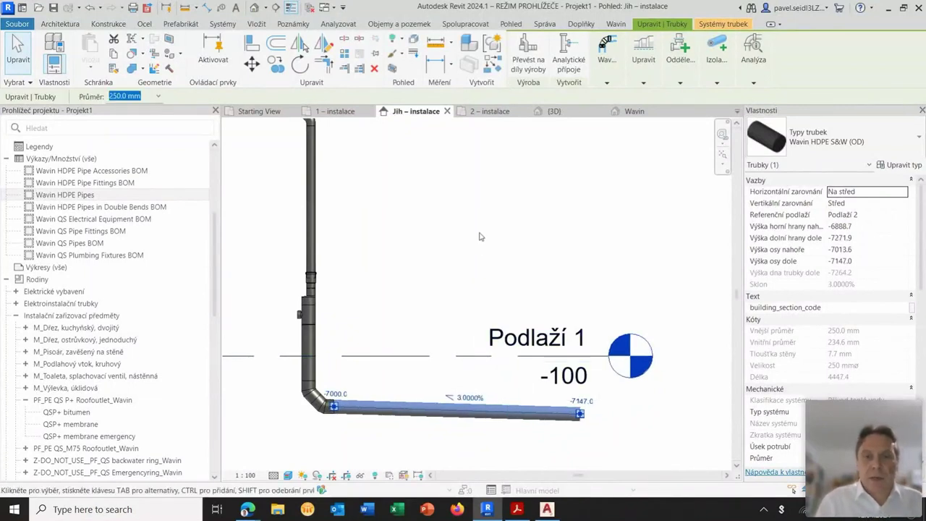
key("Escape")
scroll(479, 239, "down", 2)
mouse_move(492, 297)
middle_mouse_down()
mouse_move(564, 306)
mouse_move(571, 275)
middle_mouse_up()
scroll(553, 308, "down", 1)
scroll(550, 289, "down", 1)
mouse_move(537, 300)
middle_mouse_down()
mouse_move(512, 281)
mouse_move(557, 308)
mouse_move(508, 277)
mouse_move(496, 329)
mouse_move(489, 321)
middle_mouse_up()
Delete every drawn pipe in the {3D} view and close the Starting View.
scroll(517, 300, "down", 1)
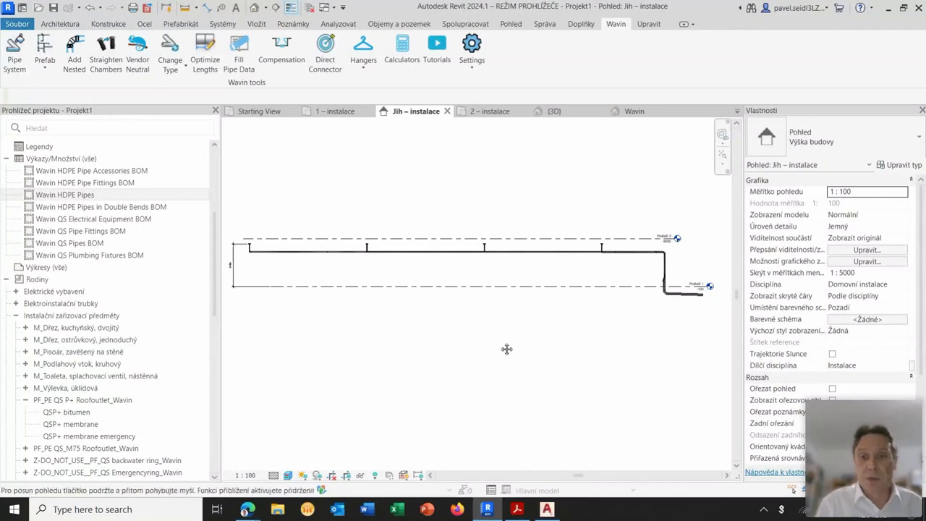
middle_click_drag(500, 343, 507, 353)
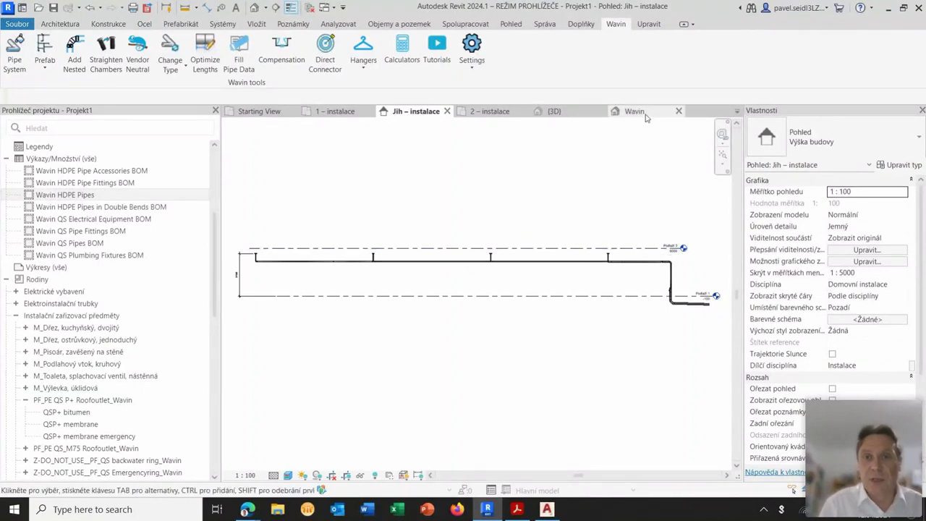
left_click(558, 115)
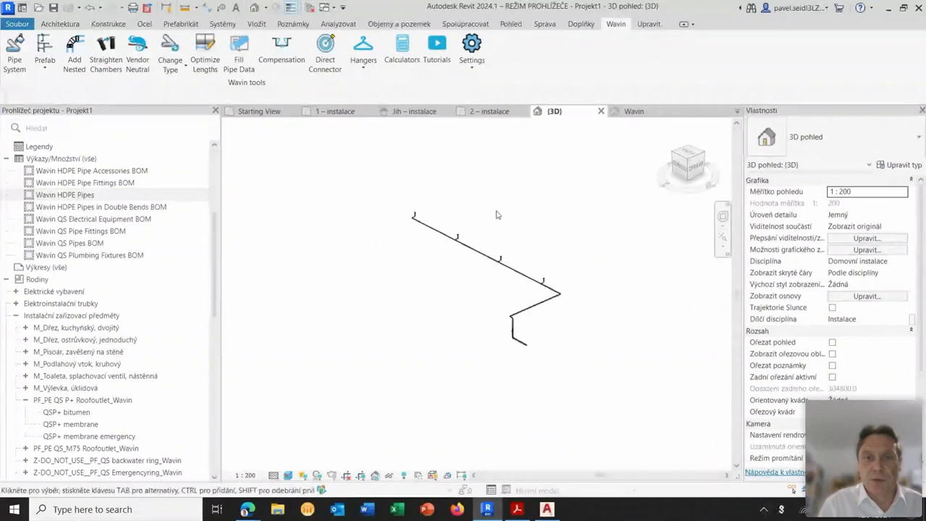
left_click_drag(537, 257, 572, 362)
key("Delete")
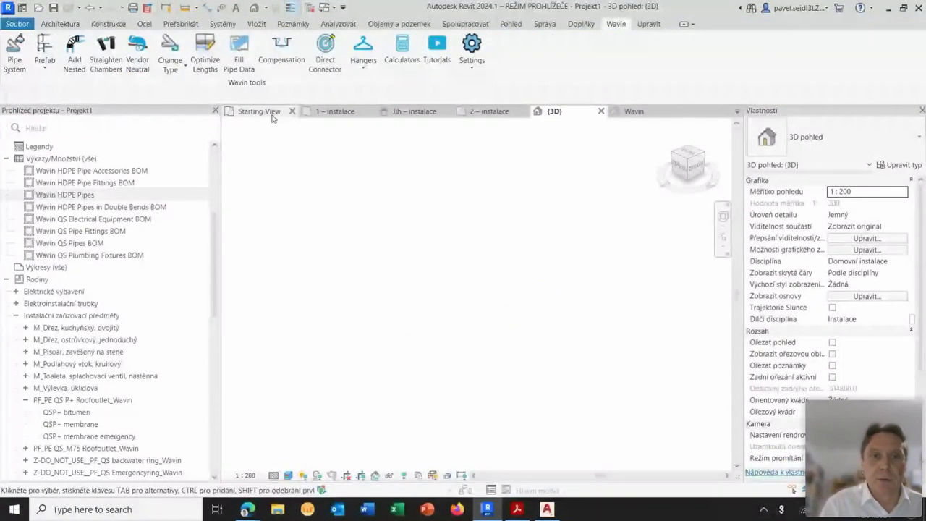
mouse_move(259, 112)
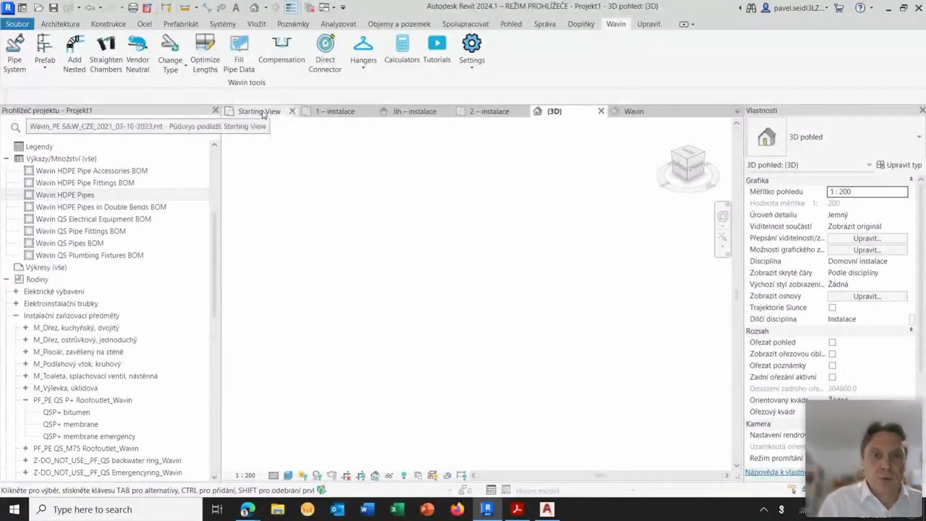
left_click(262, 112)
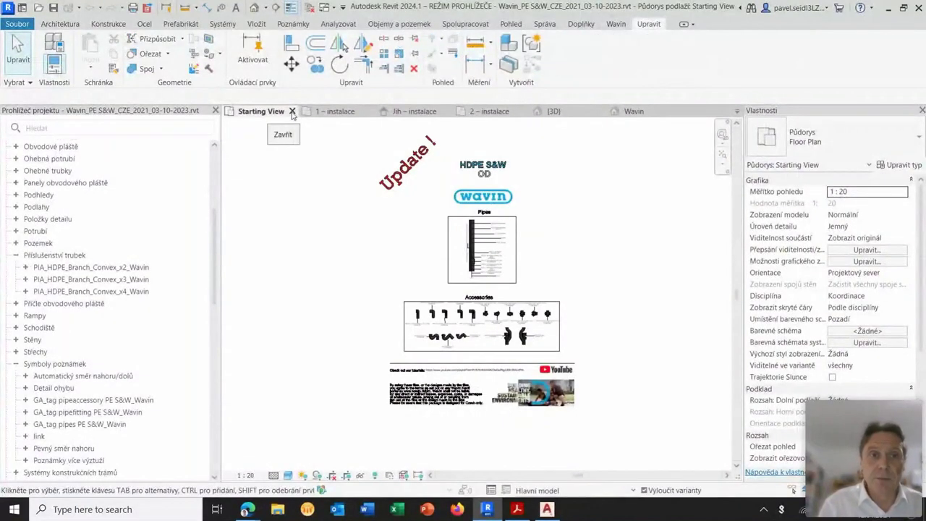
left_click(292, 111)
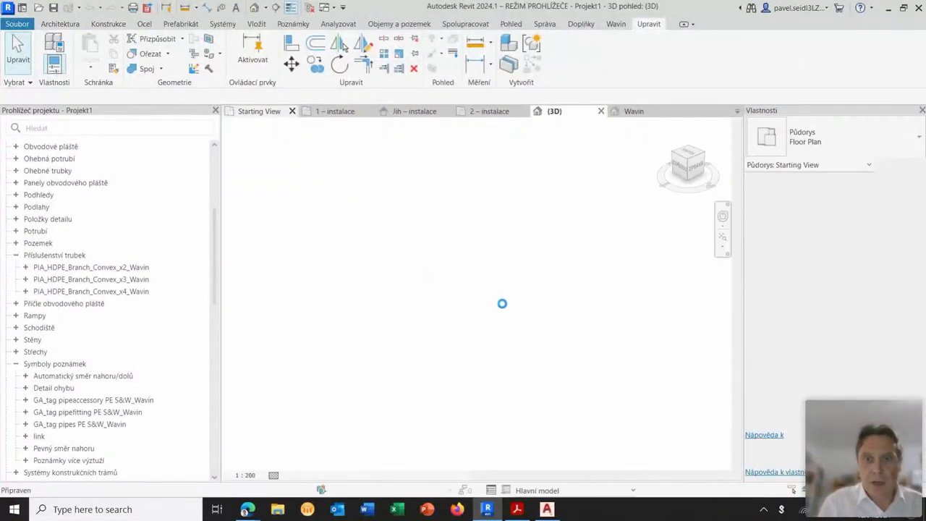
left_click(548, 511)
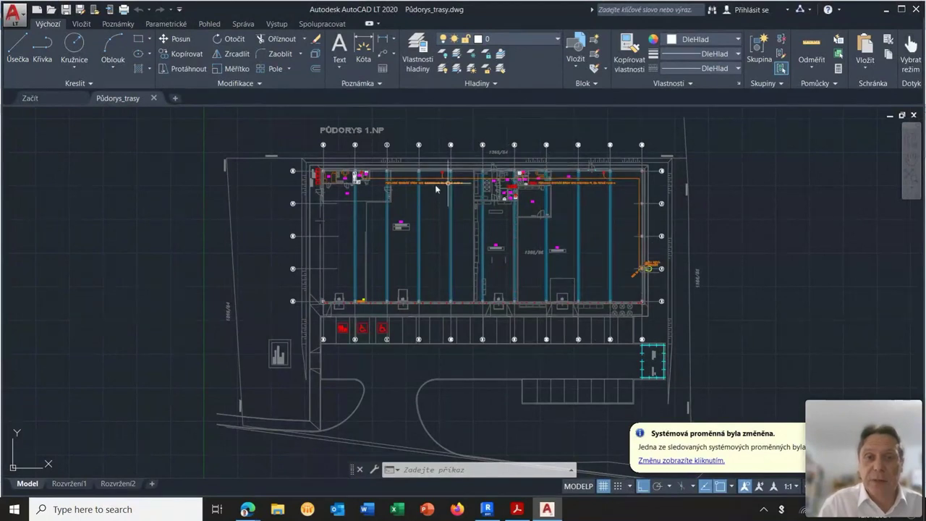
scroll(436, 180, "up", 10)
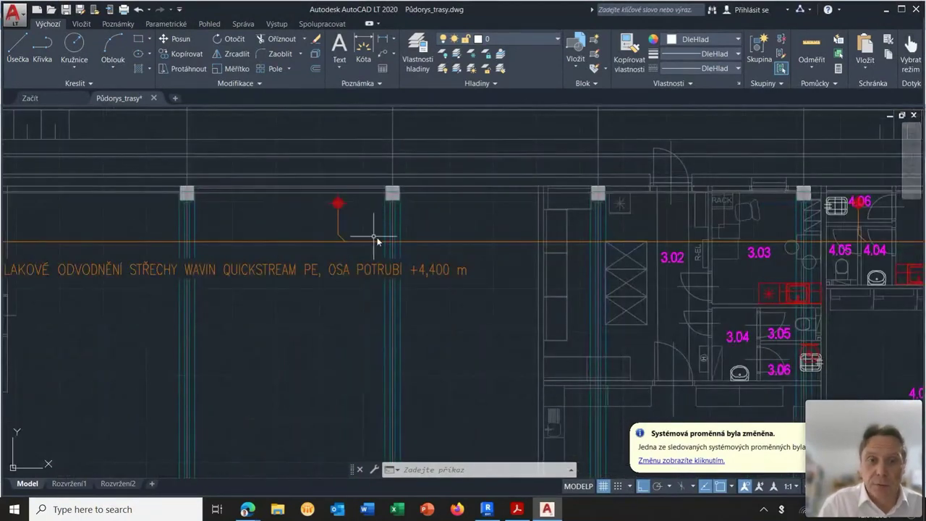
scroll(533, 269, "down", 2)
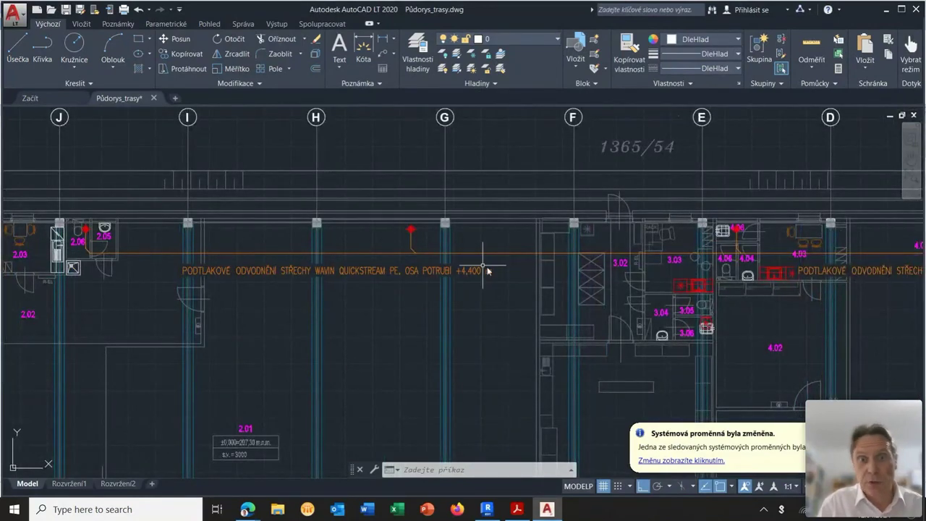
scroll(471, 271, "down", 4)
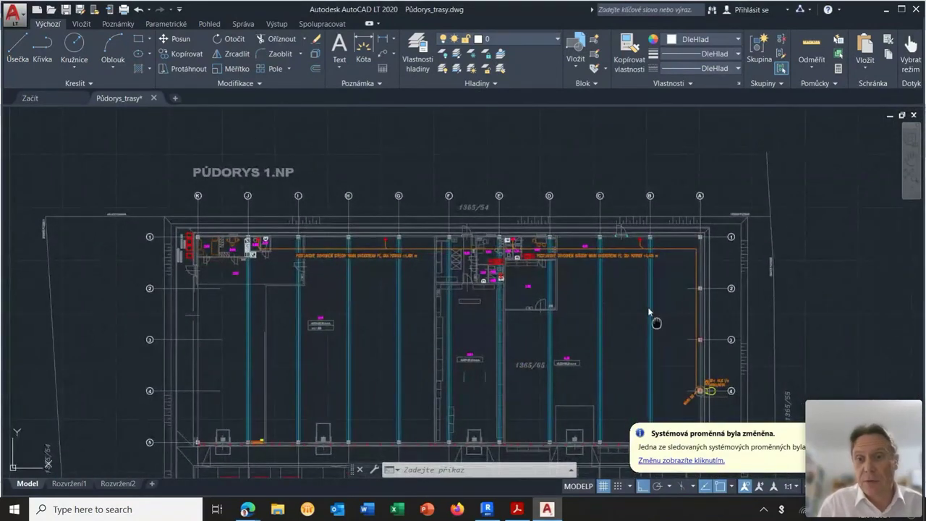
middle_click_drag(651, 314, 619, 249)
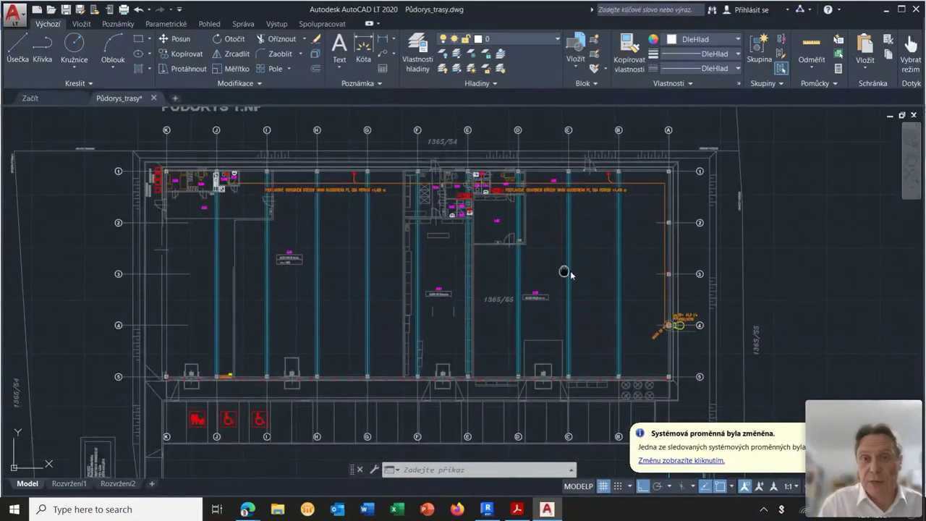
middle_click_drag(564, 271, 581, 272)
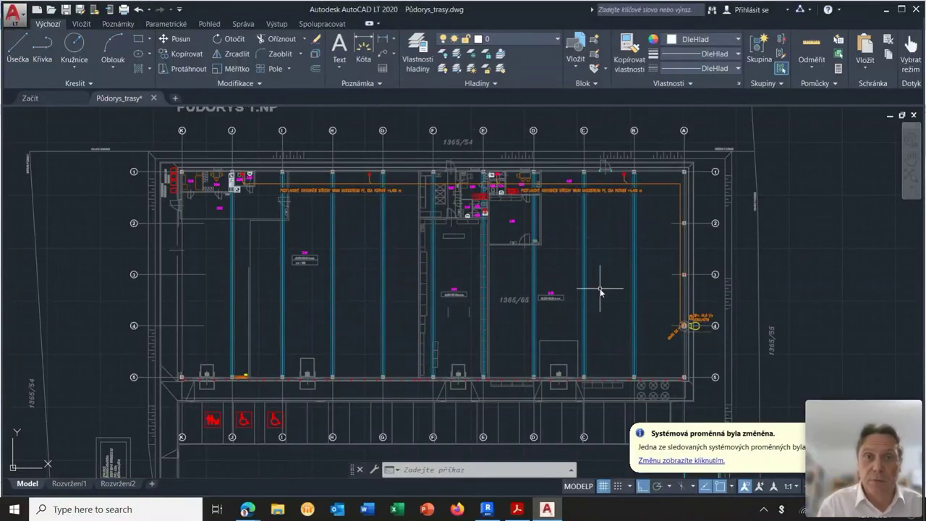
left_click(421, 61)
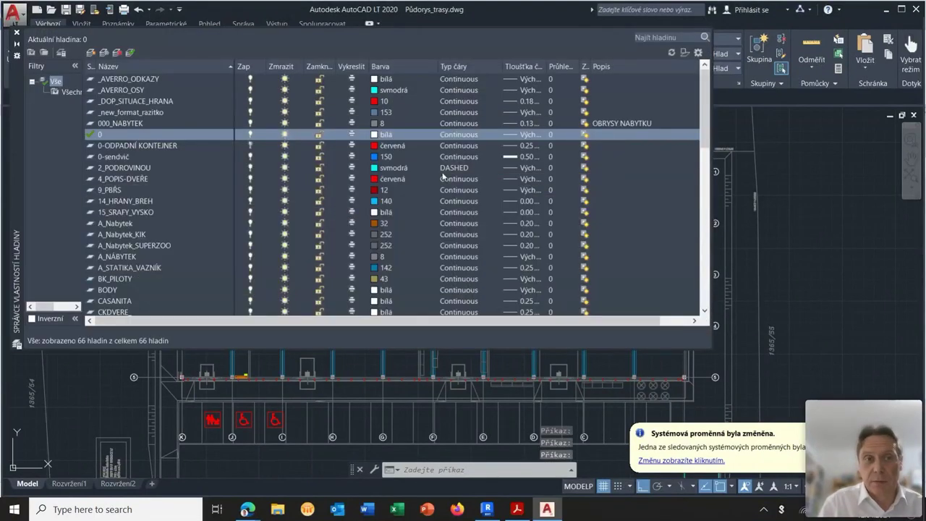
scroll(323, 127, "down", 1)
scroll(333, 145, "down", 3)
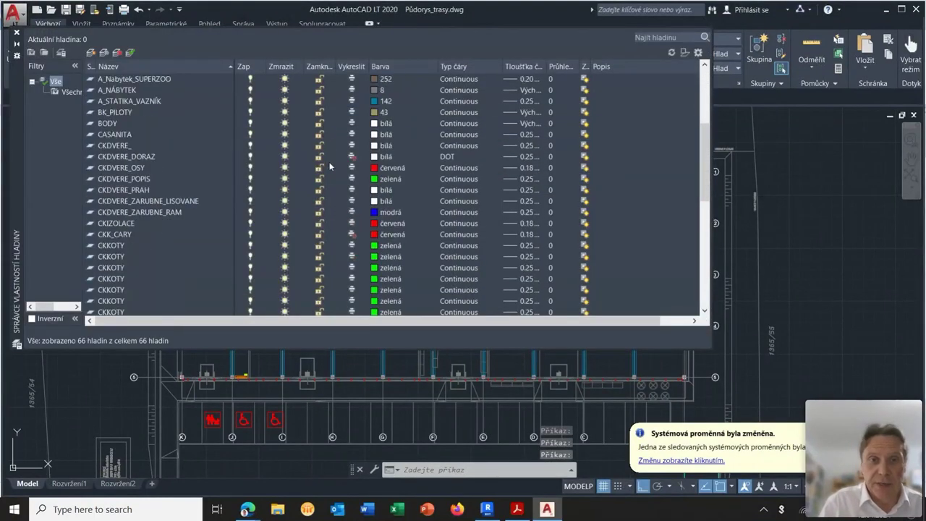
scroll(340, 167, "down", 6)
scroll(351, 190, "down", 5)
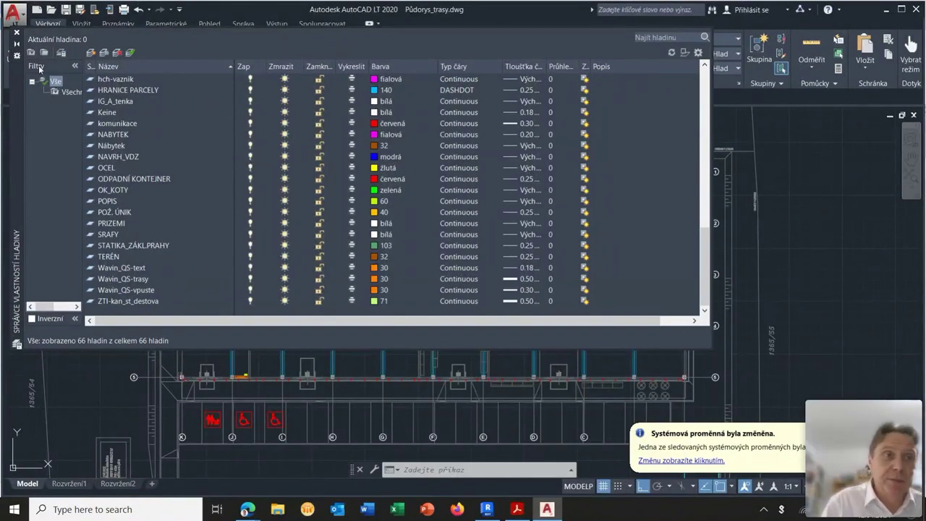
left_click(18, 34)
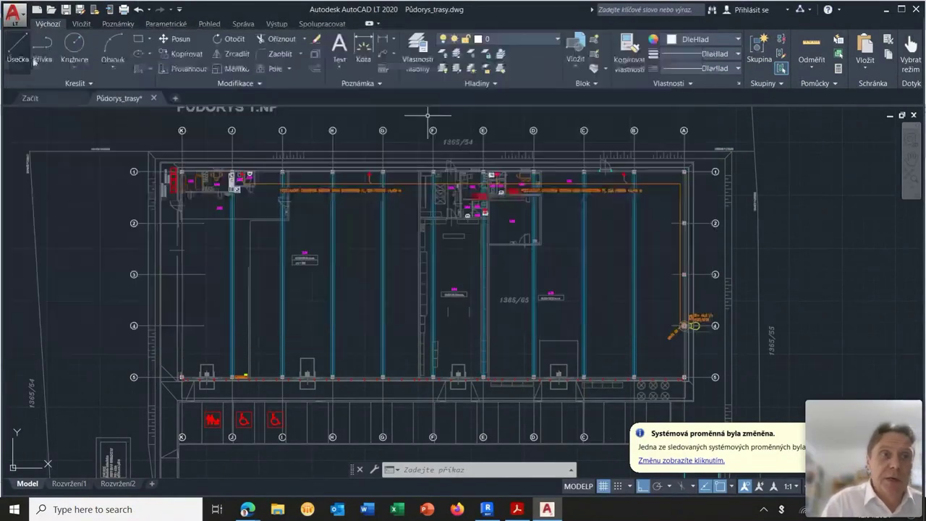
left_click(888, 10)
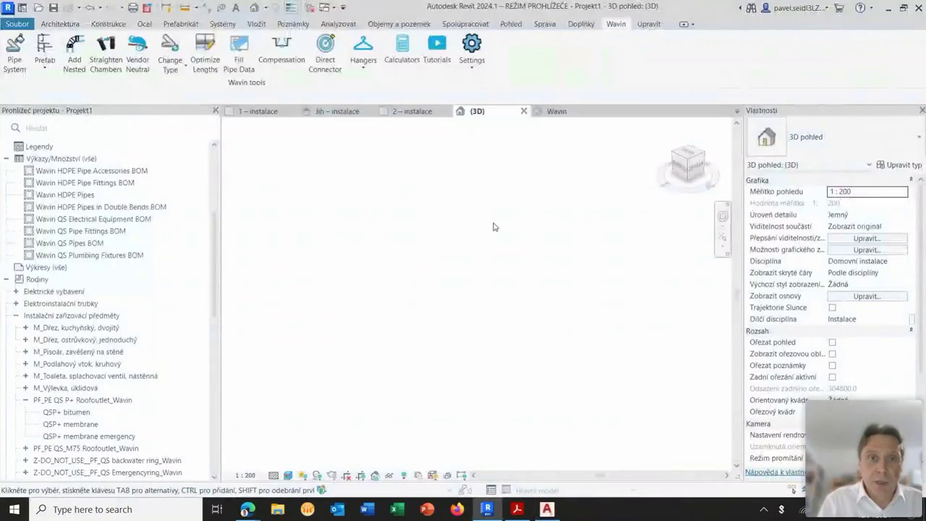
Link Půdorys_trasy.dwg from the Podklady folder into 1 – instalace, positioned Auto – Center to Center.
left_click(258, 112)
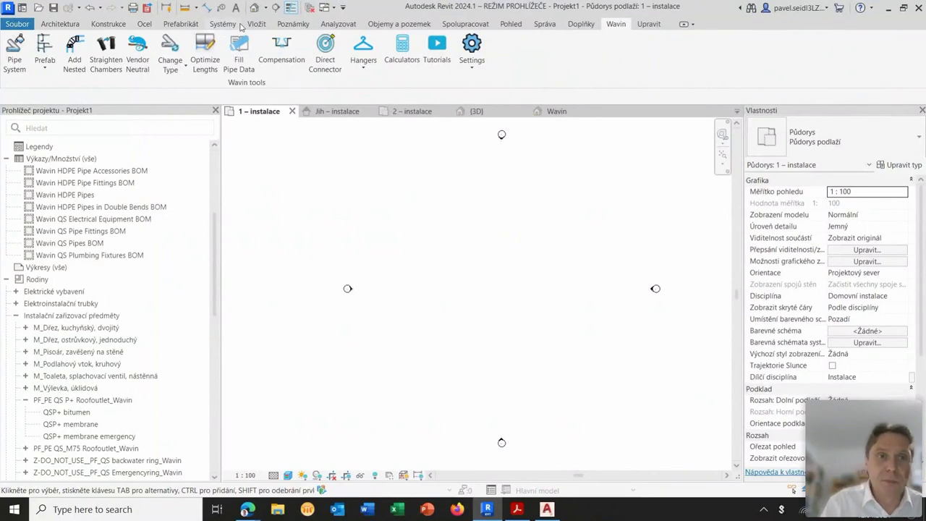
left_click(257, 24)
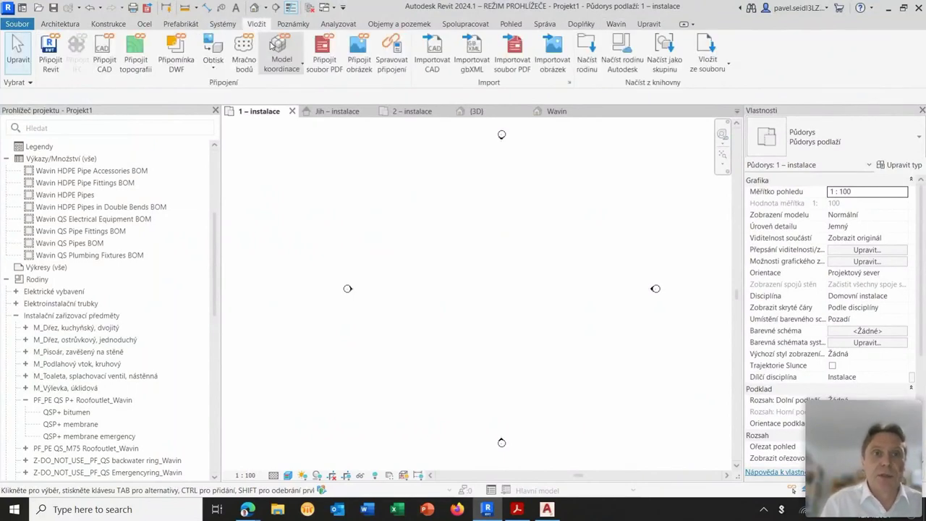
left_click(103, 49)
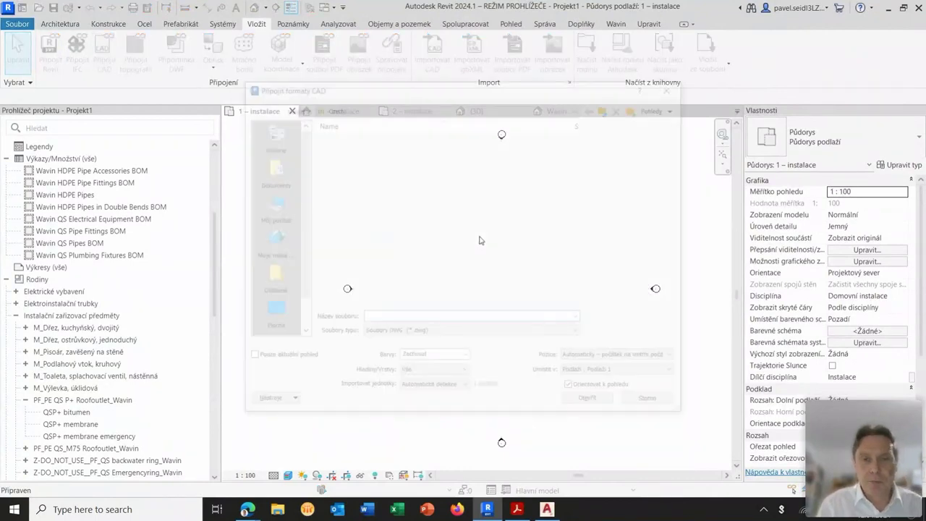
left_click(270, 312)
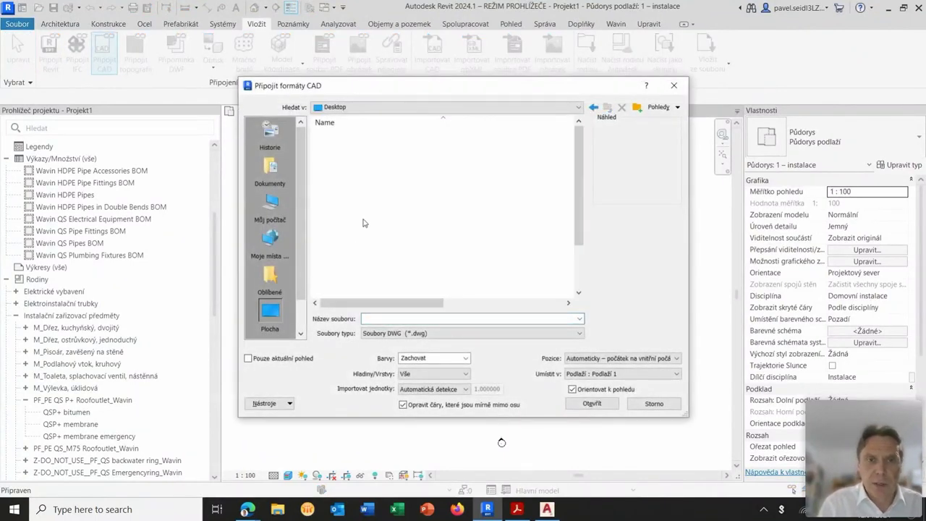
scroll(385, 210, "down", 2)
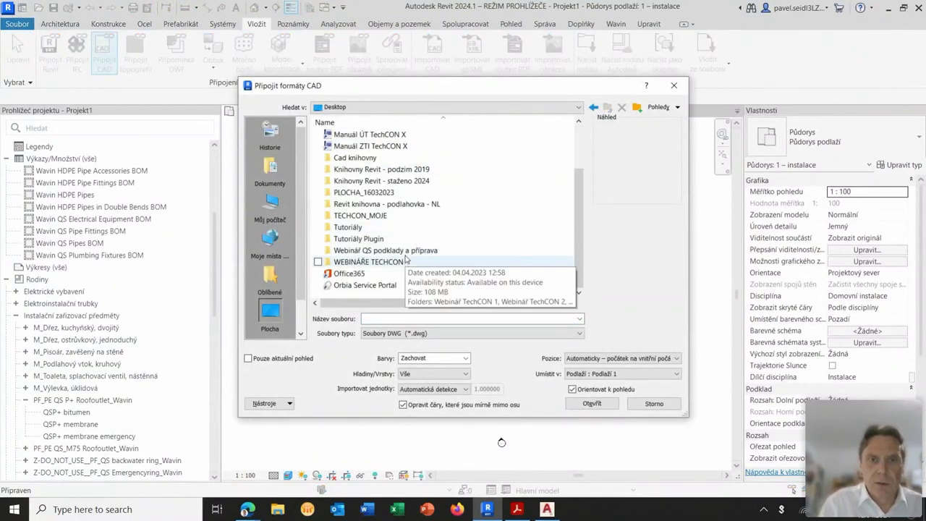
double_click(409, 251)
double_click(377, 161)
left_click(370, 136)
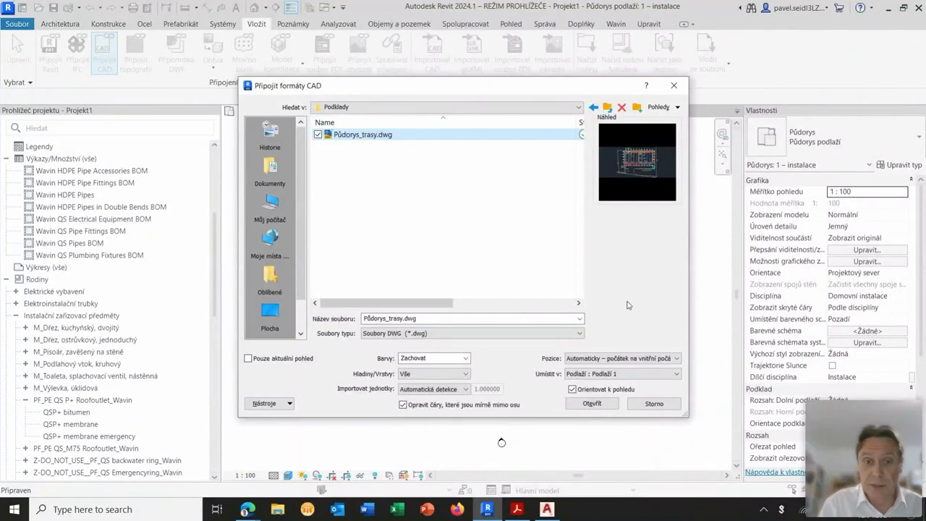
left_click(661, 360)
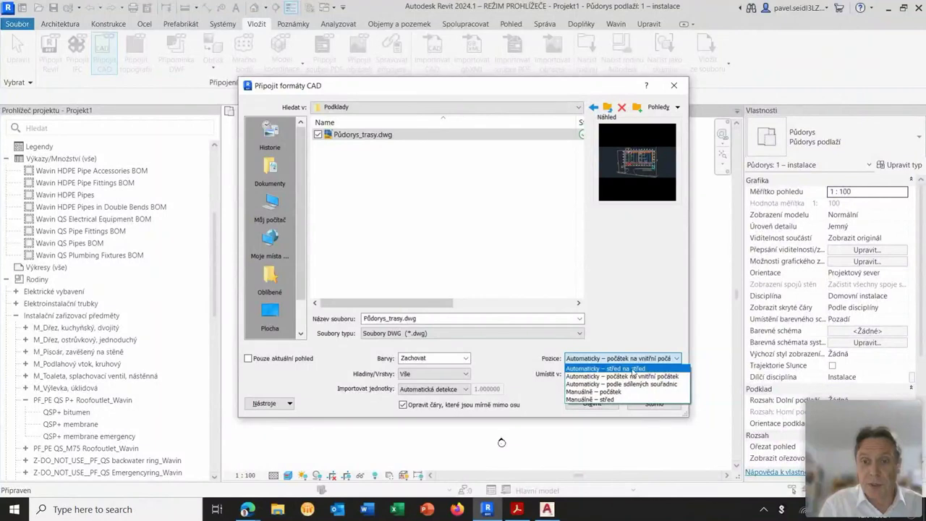
left_click(634, 370)
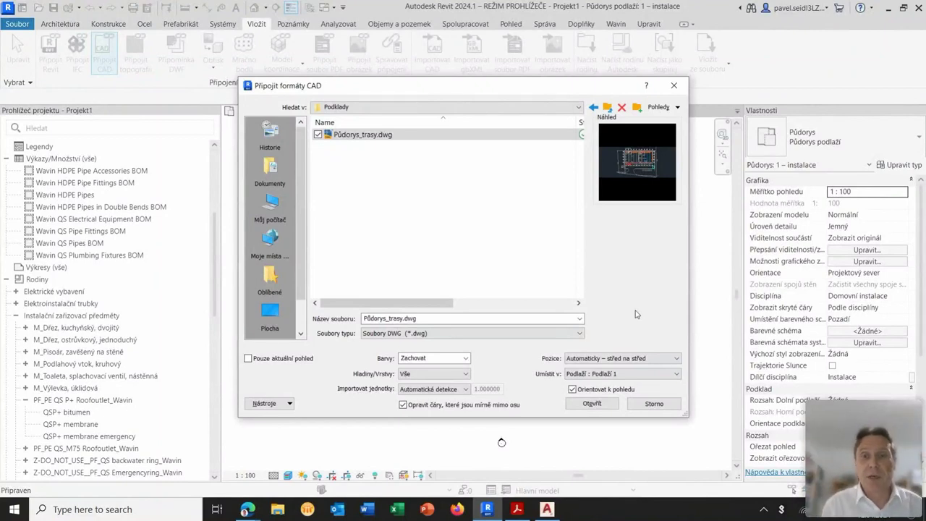
left_click(601, 404)
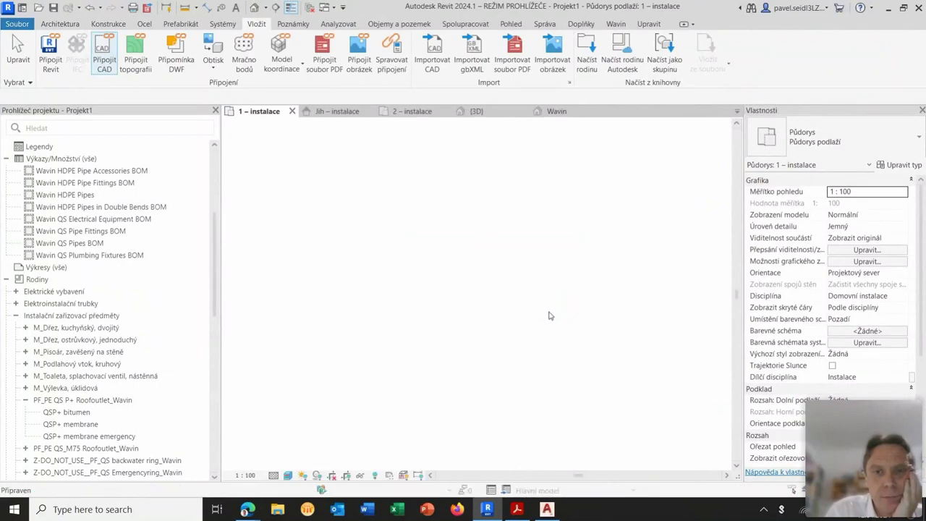
Zoom into rooms 2.02–2.06 and pick the QSP+ membrane roof outlet type in the Project Browser.
scroll(549, 315, "down", 2)
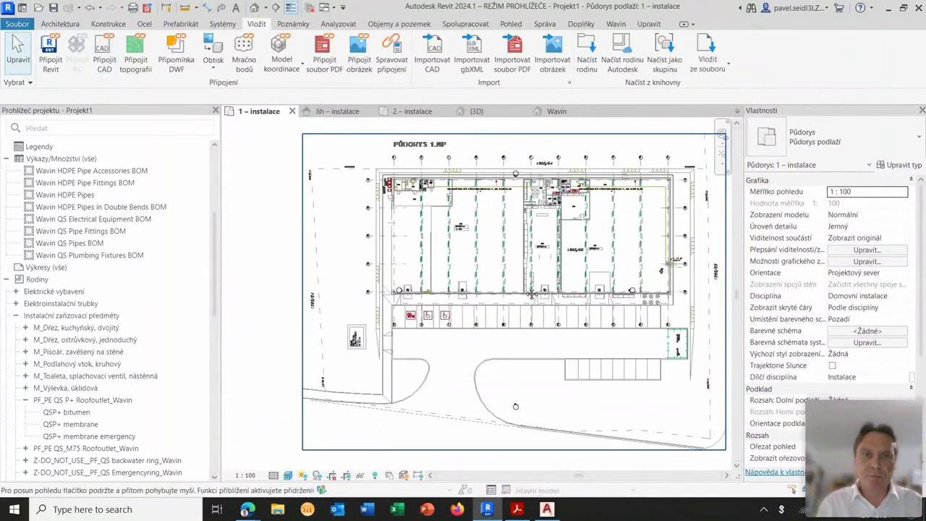
middle_click_drag(532, 295, 520, 298)
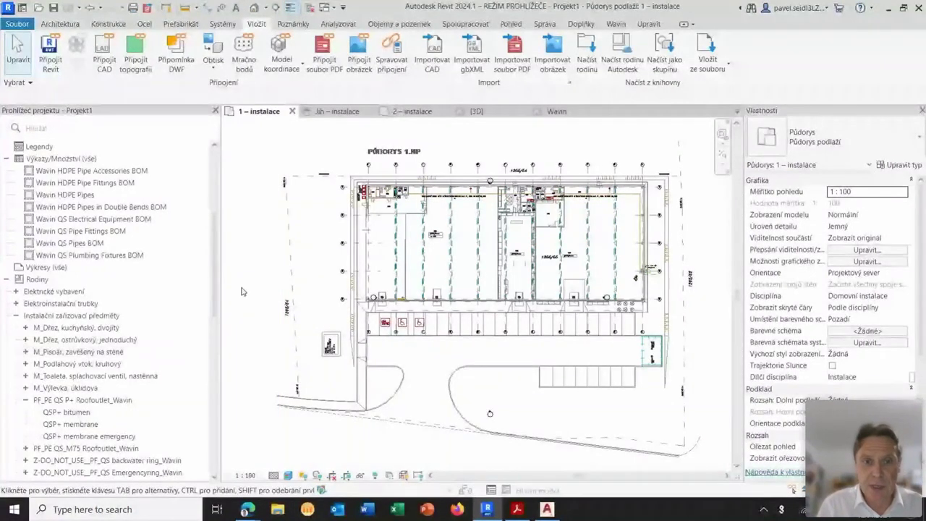
scroll(432, 311, "up", 2)
scroll(432, 311, "up", 2)
scroll(432, 312, "up", 1)
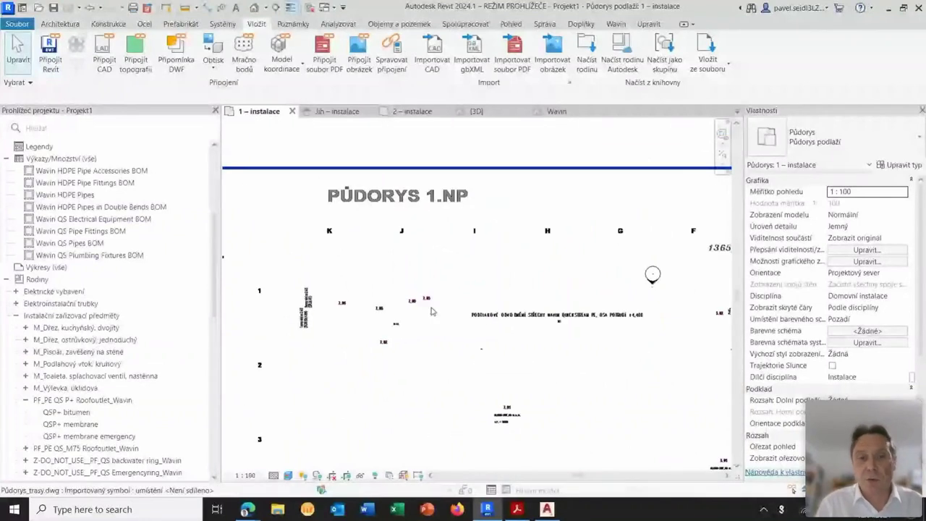
scroll(432, 312, "up", 1)
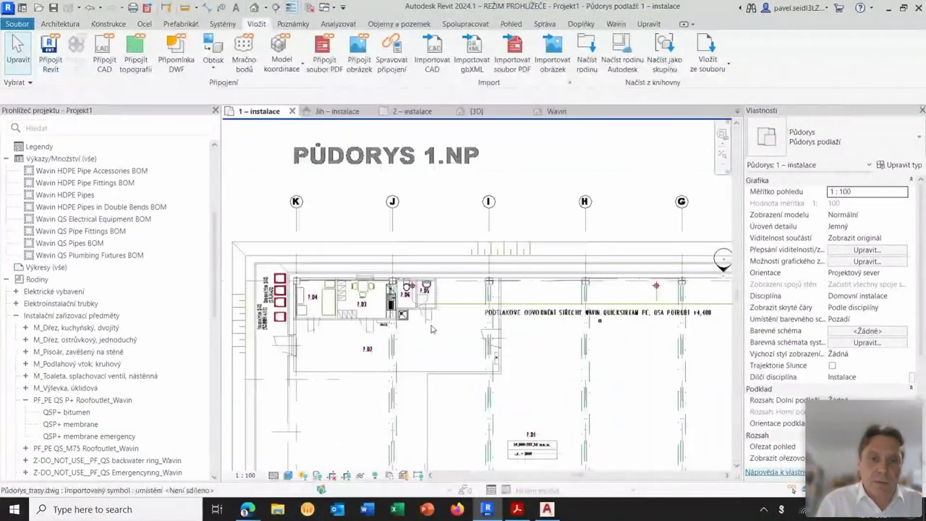
scroll(422, 313, "up", 2)
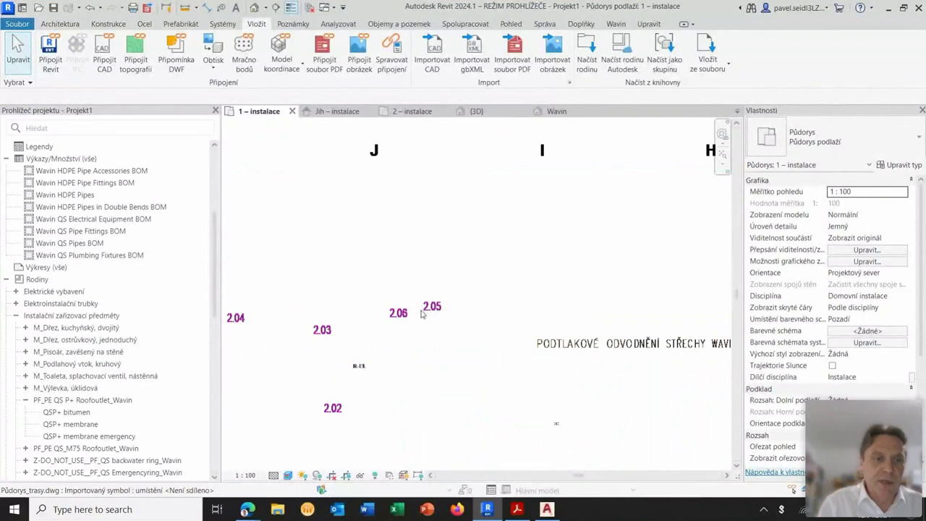
left_click(81, 426)
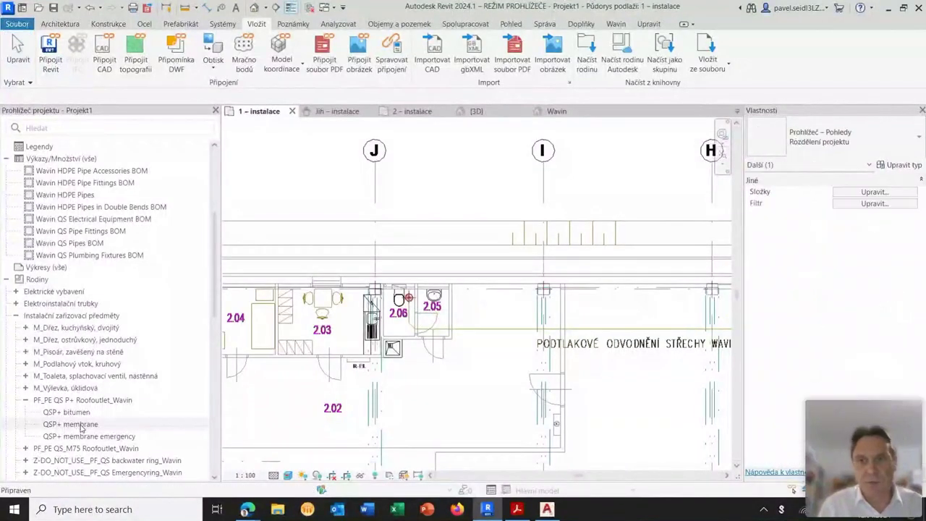
left_click(81, 427)
Place the first QSP+ membrane roof outlet beside the WC in room 2.06.
double_click(82, 430)
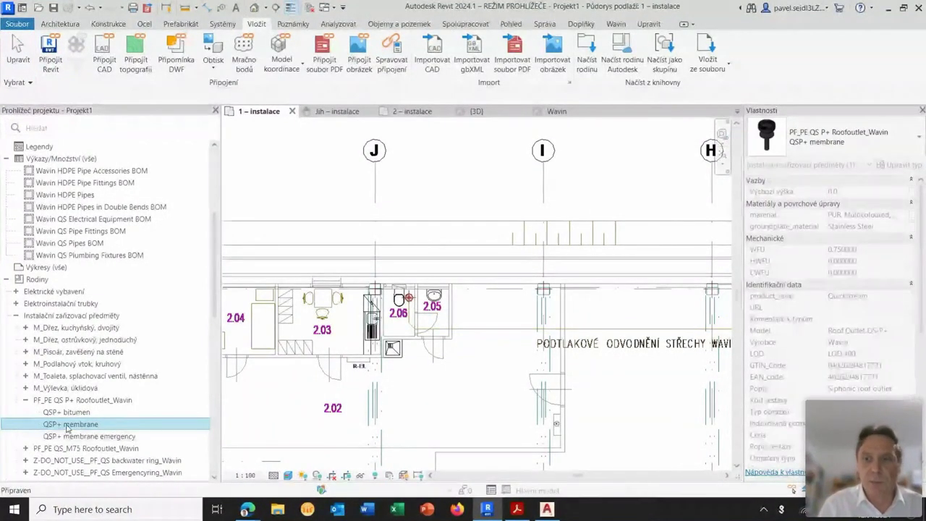
left_click_drag(68, 429, 460, 340)
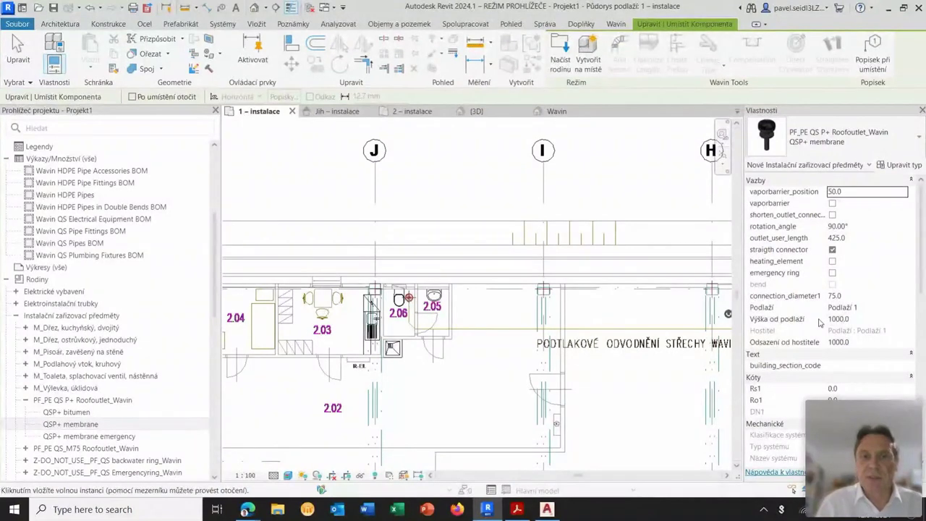
scroll(405, 304, "up", 3)
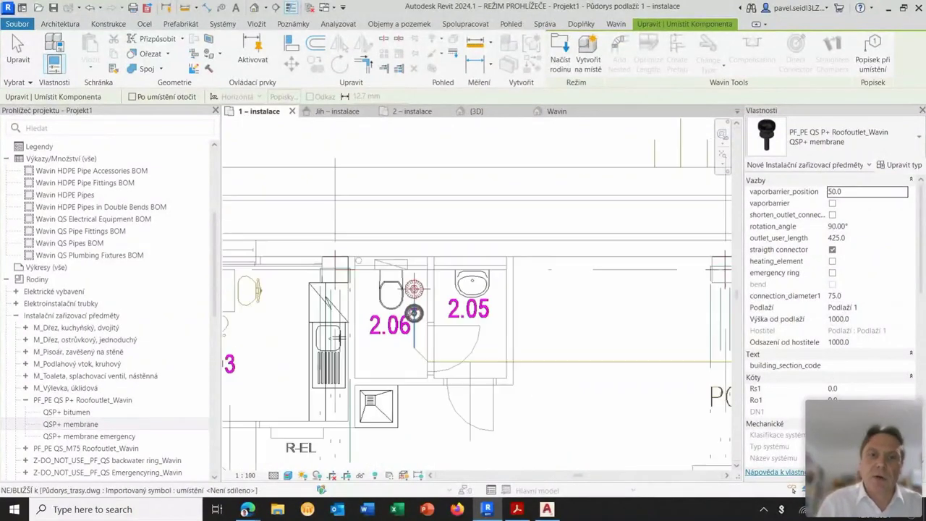
scroll(424, 325, "up", 2)
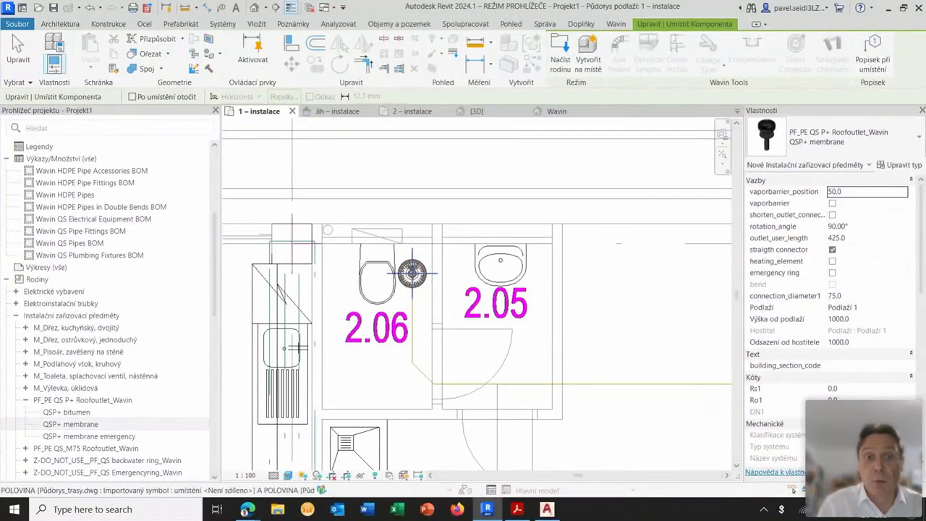
left_click(413, 273)
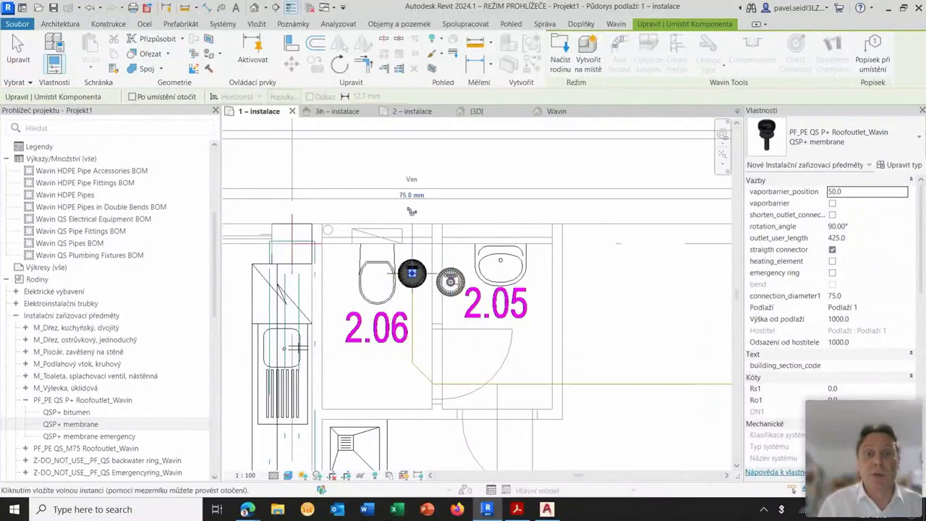
Place a second roof outlet on the drainage line between grids I and G.
scroll(572, 293, "down", 3)
middle_click_drag(589, 289, 420, 288)
scroll(421, 288, "down", 3)
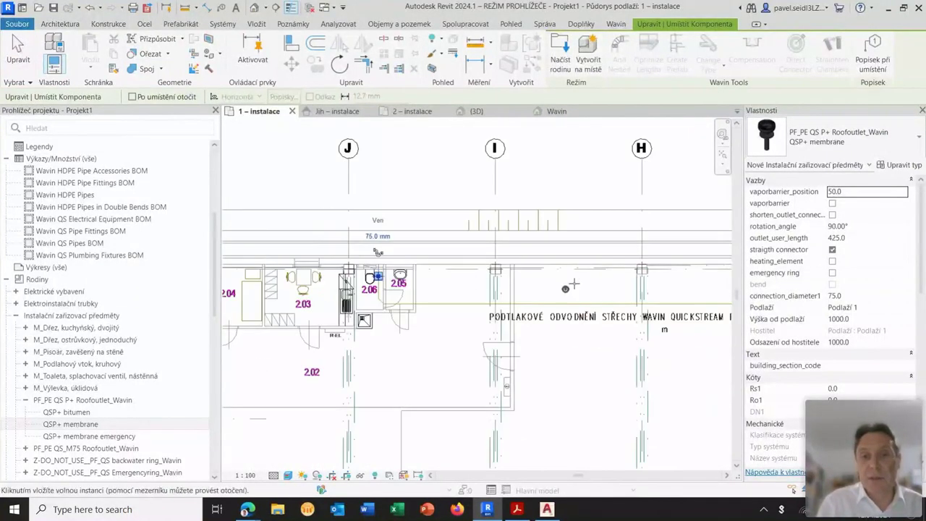
middle_click_drag(582, 287, 384, 284)
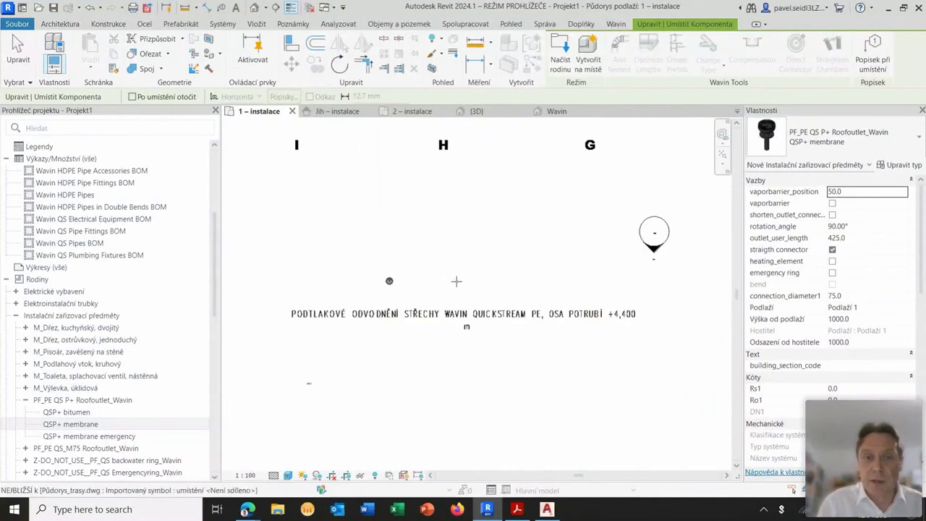
scroll(551, 273, "up", 2)
scroll(551, 275, "up", 1)
scroll(561, 250, "up", 1)
scroll(554, 258, "up", 1)
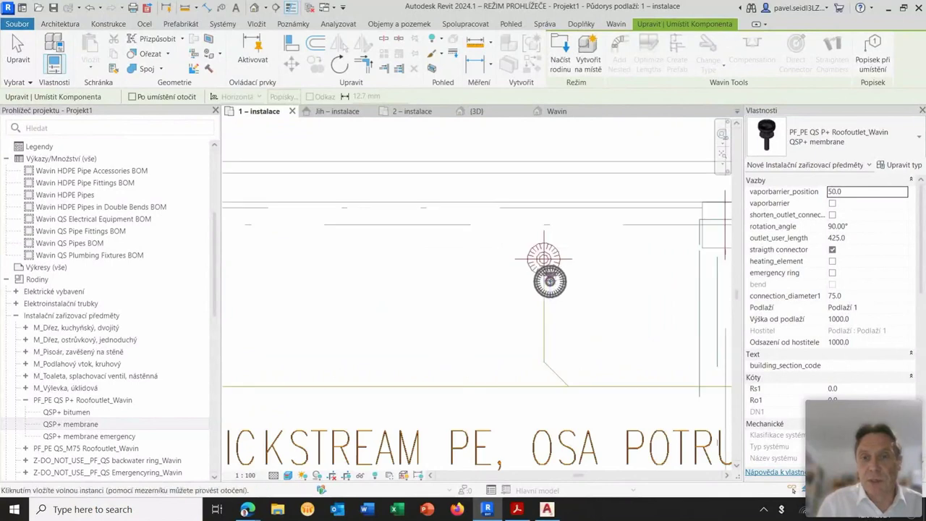
left_click(543, 258)
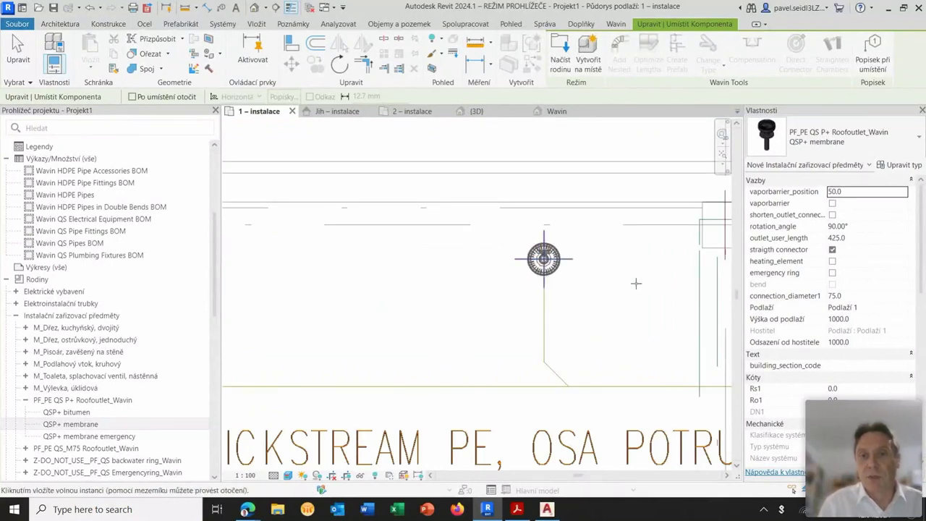
Place a third roof outlet east of room 4.02, then stop placing outlets.
scroll(637, 283, "down", 3)
middle_click_drag(643, 285, 393, 295)
scroll(562, 296, "down", 2)
scroll(583, 302, "down", 1)
scroll(508, 290, "down", 1)
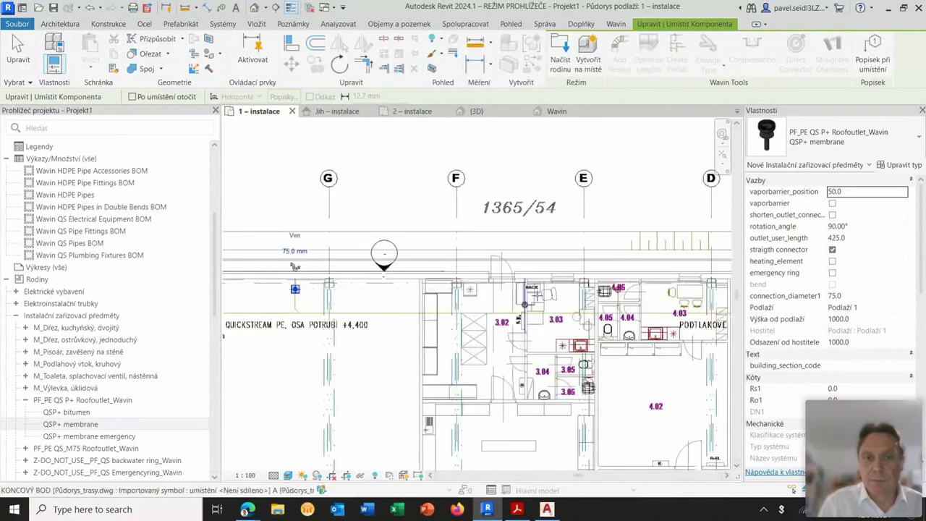
scroll(621, 293, "up", 3)
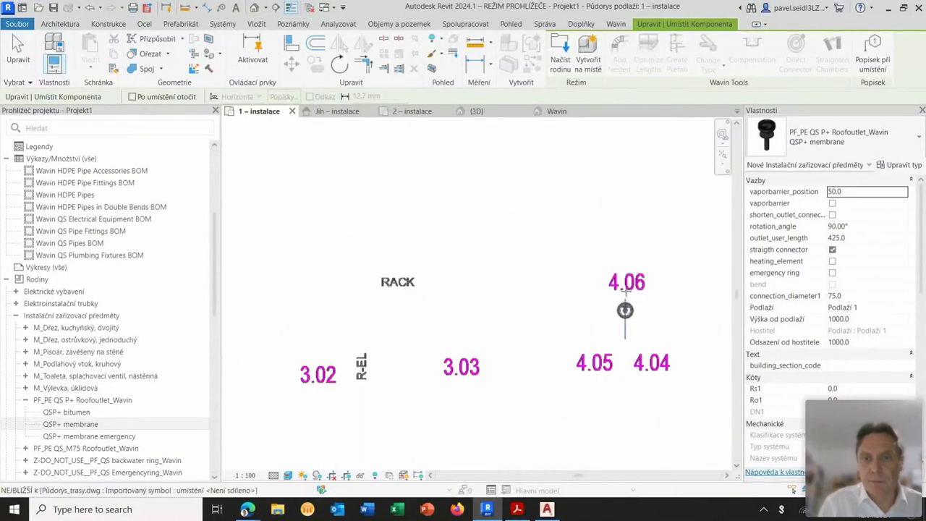
scroll(626, 293, "down", 1)
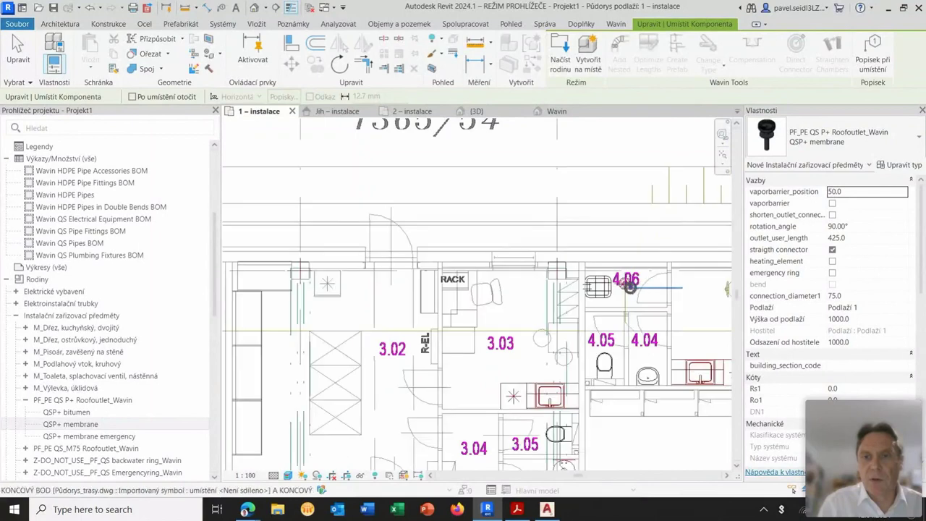
scroll(626, 281, "up", 2)
scroll(631, 282, "up", 1)
scroll(590, 283, "up", 3)
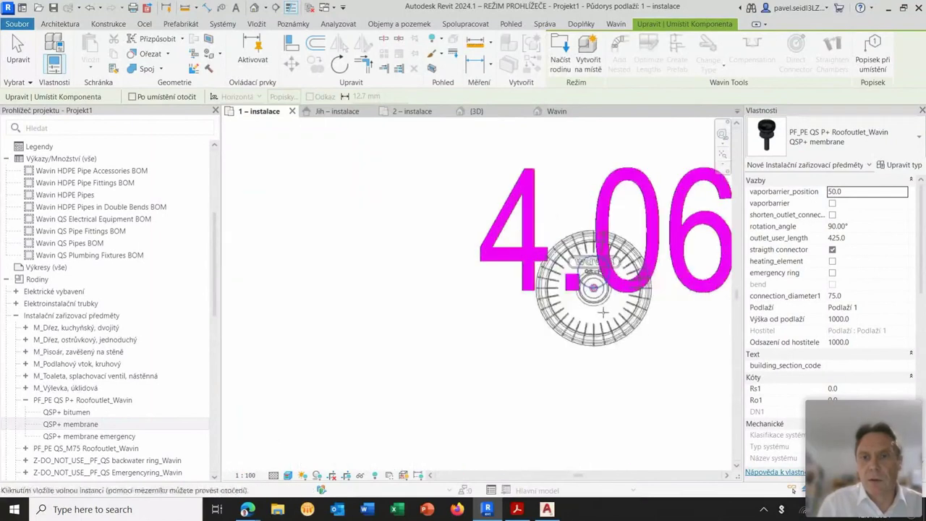
scroll(572, 286, "down", 1)
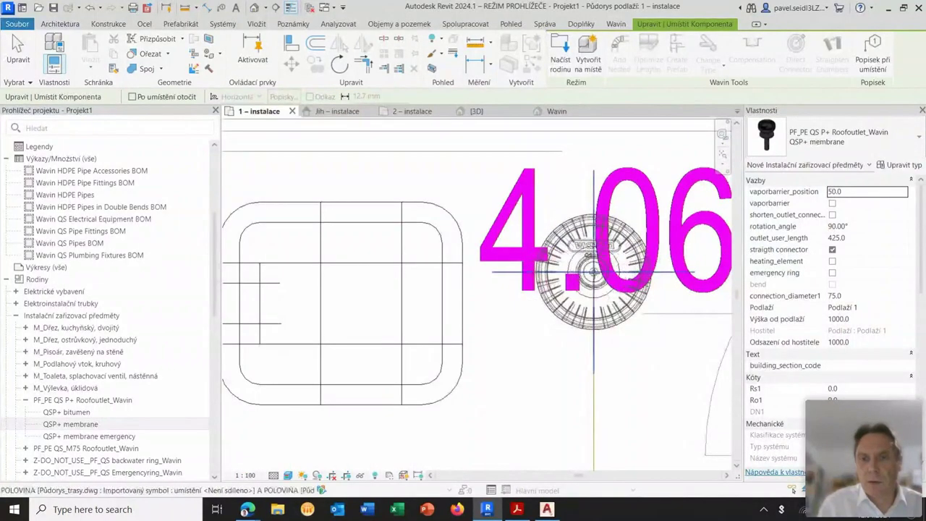
scroll(615, 319, "down", 4)
middle_click_drag(560, 320, 343, 320)
middle_click_drag(678, 314, 405, 312)
scroll(599, 319, "down", 1)
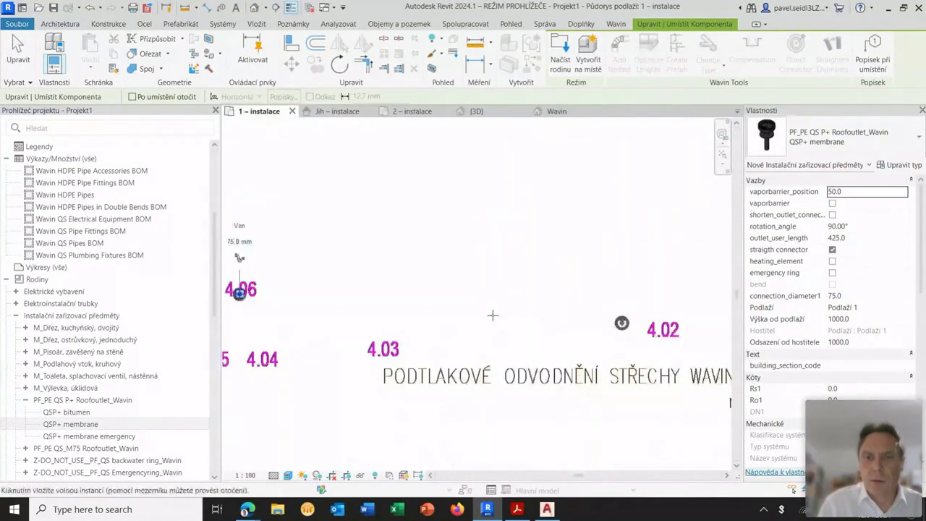
middle_click_drag(688, 317, 556, 316)
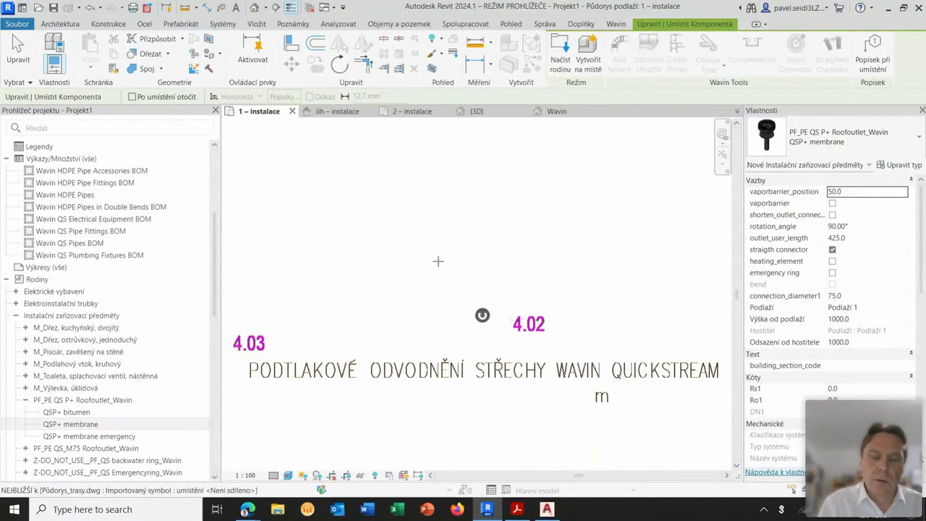
middle_click_drag(535, 328, 396, 317)
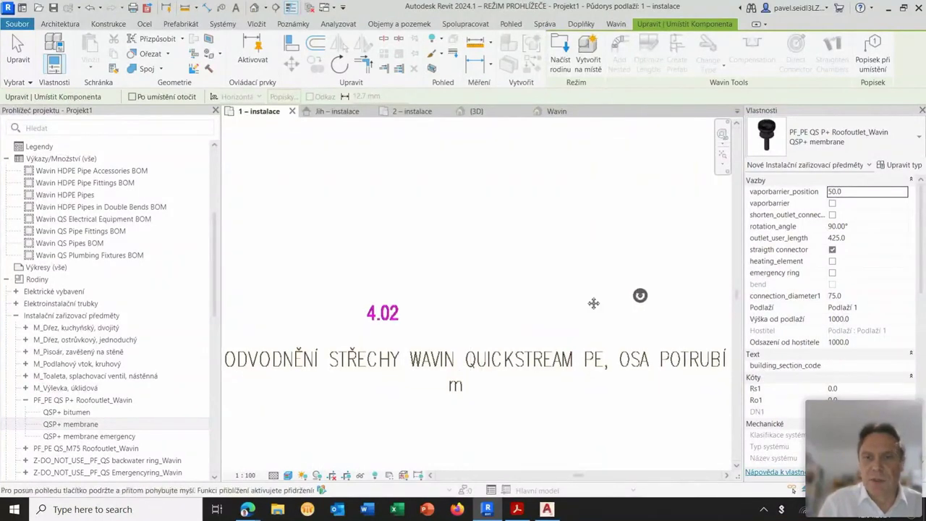
middle_click_drag(694, 299, 579, 301)
scroll(589, 321, "up", 3)
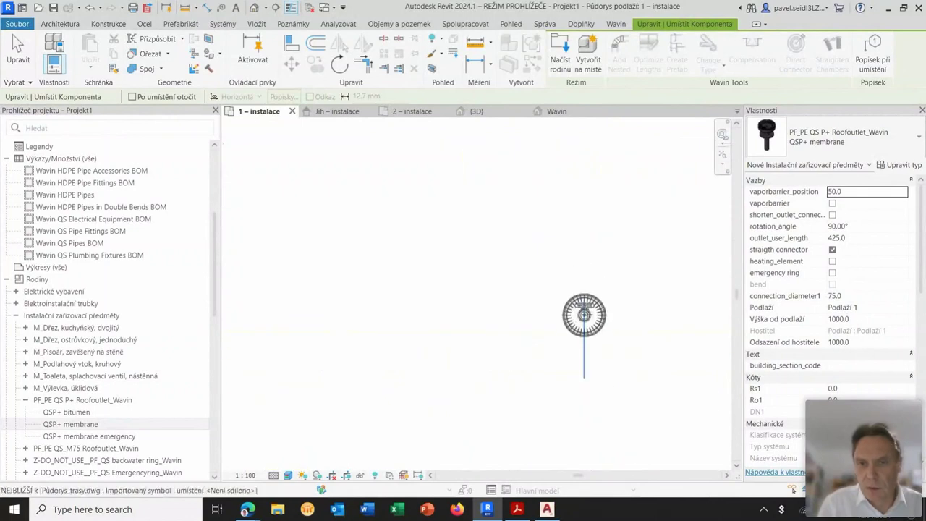
left_click(584, 271)
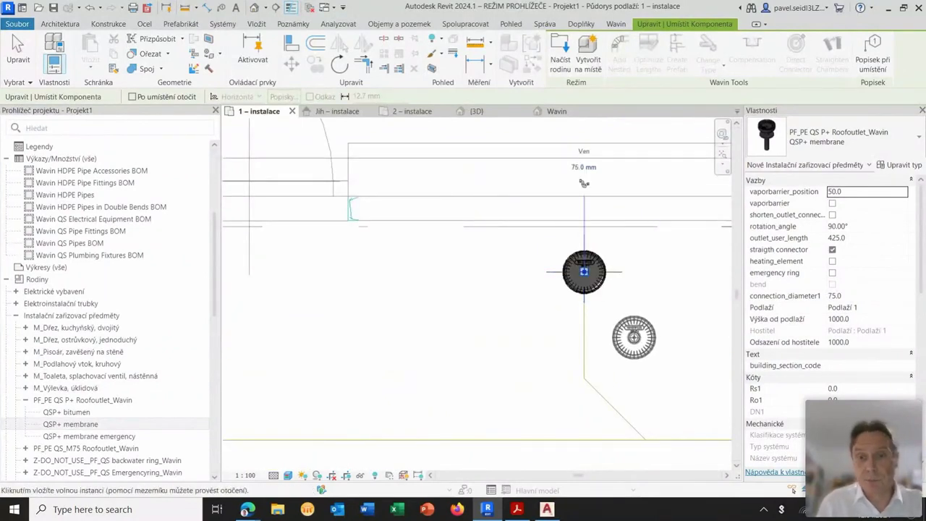
key("Escape")
key("Escape")
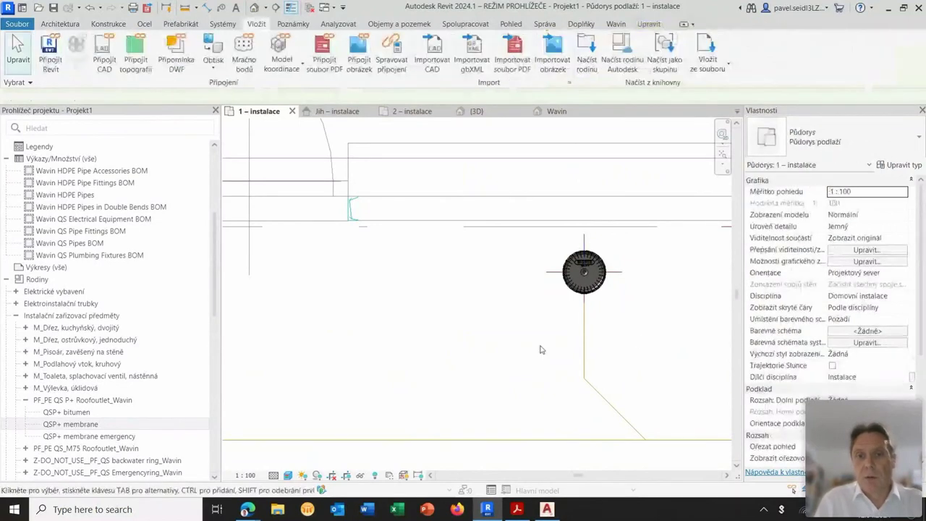
scroll(508, 365, "down", 2)
middle_click_drag(492, 362, 542, 331)
scroll(535, 326, "down", 1)
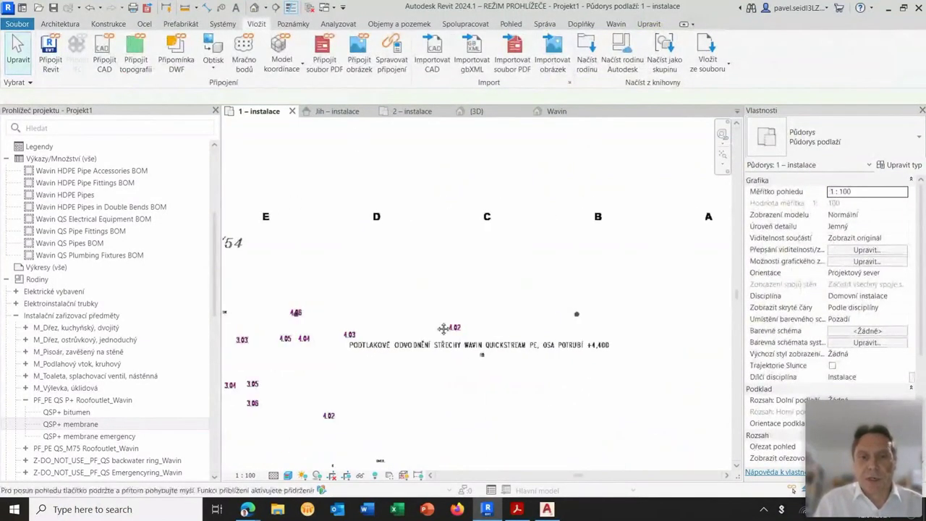
middle_click_drag(445, 329, 655, 330)
middle_click_drag(348, 330, 447, 330)
middle_click_drag(377, 330, 499, 330)
scroll(330, 314, "up", 3)
scroll(349, 322, "up", 3)
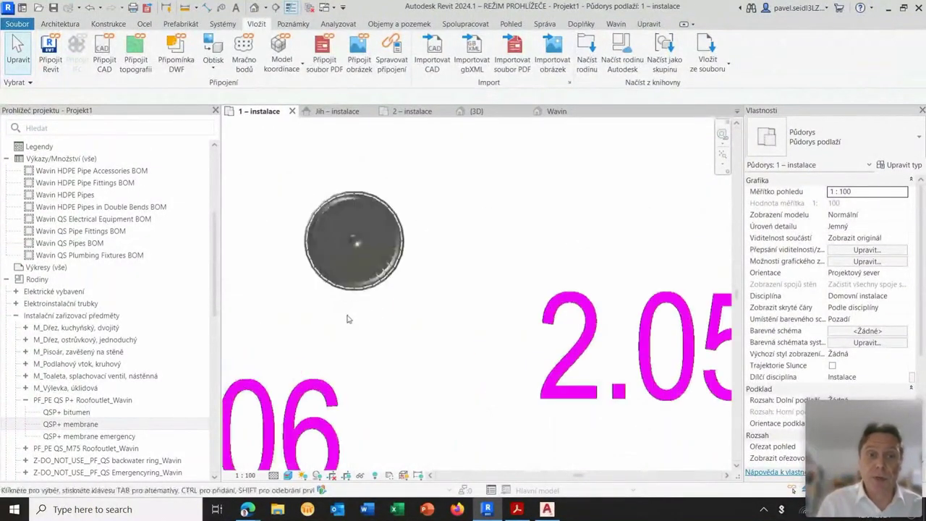
left_click(405, 125)
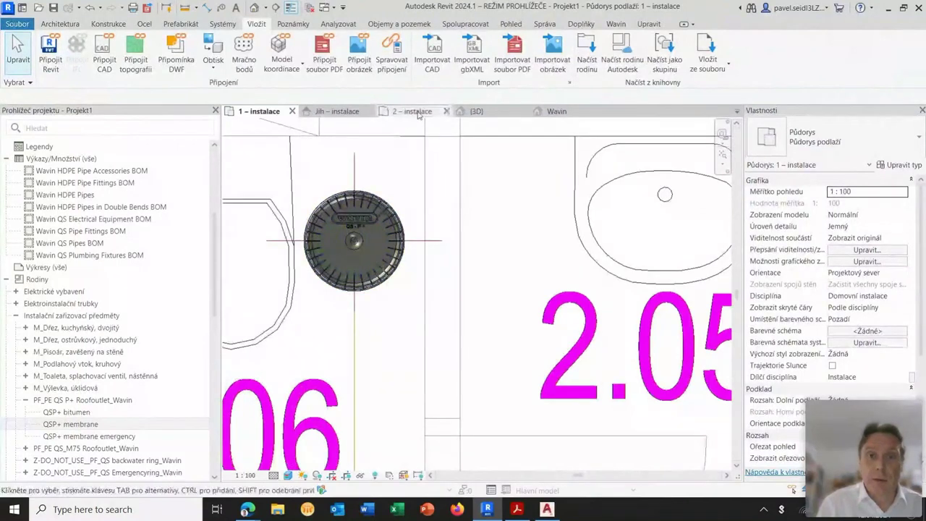
mouse_move(482, 296)
middle_mouse_down()
mouse_move(381, 263)
mouse_move(558, 288)
mouse_move(311, 217)
mouse_move(403, 217)
middle_mouse_up()
scroll(302, 223, "up", 2)
scroll(403, 217, "up", 2)
scroll(403, 218, "up", 1)
scroll(403, 218, "up", 1)
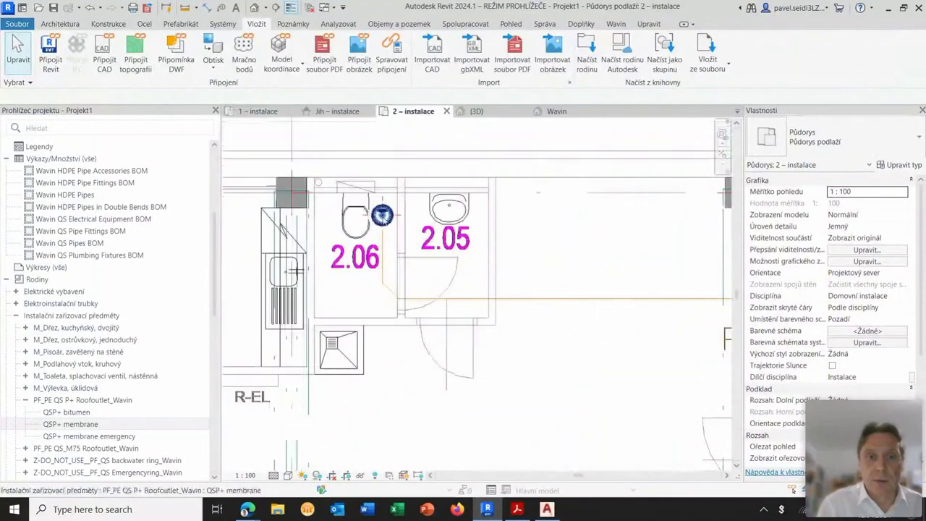
left_click(262, 113)
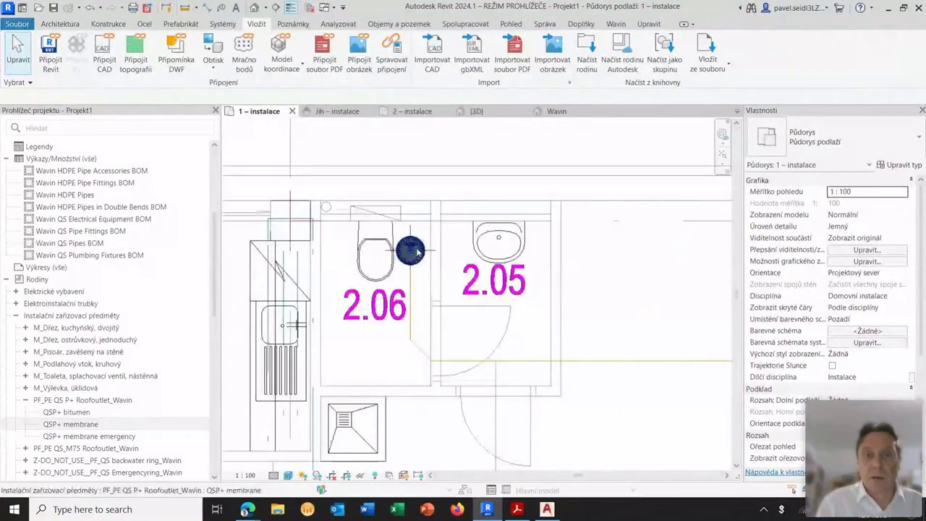
left_click(413, 251)
Select all instances of the roof outlet and set Výška od podlaží to 5400.
right_click(417, 252)
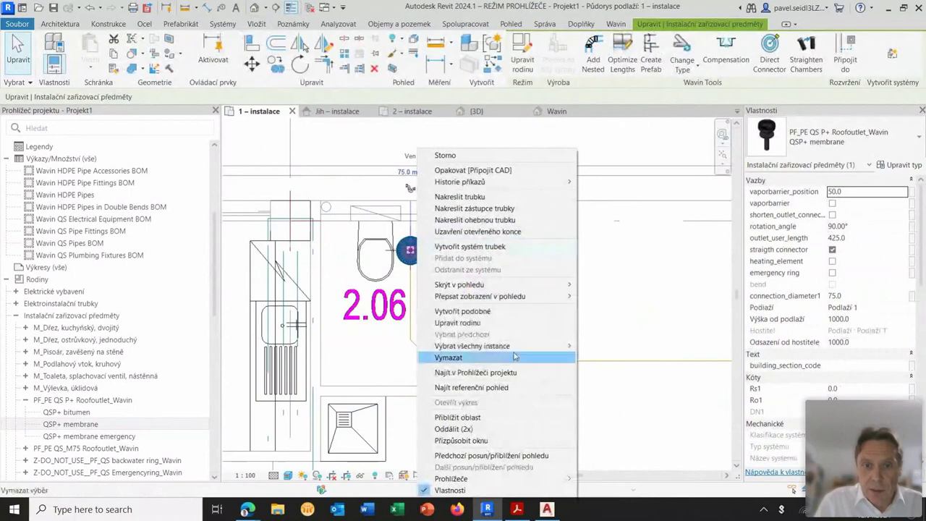
mouse_move(472, 346)
left_click(620, 351)
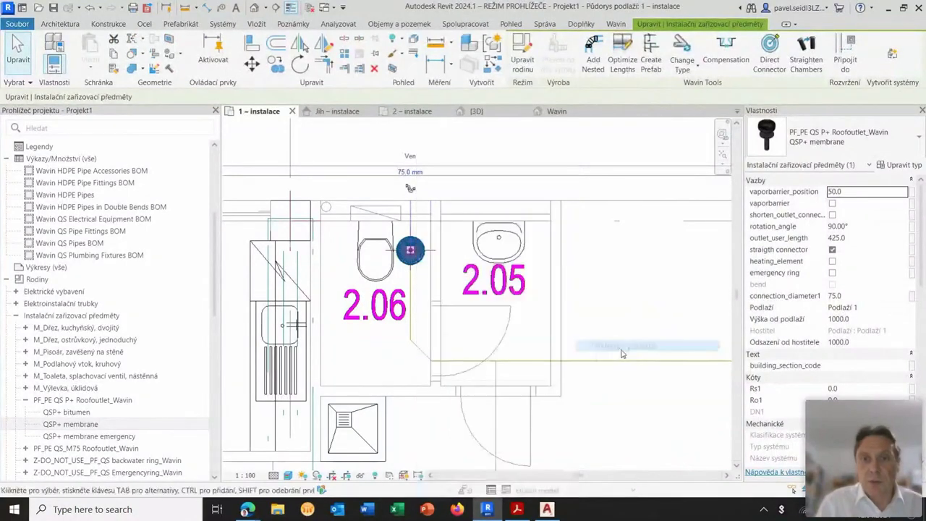
left_click(868, 320)
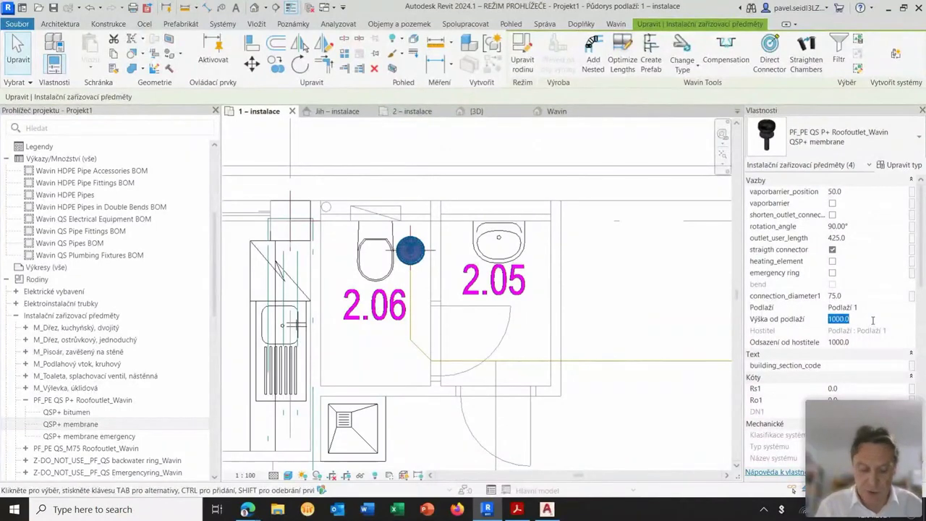
type("5400")
key("Return")
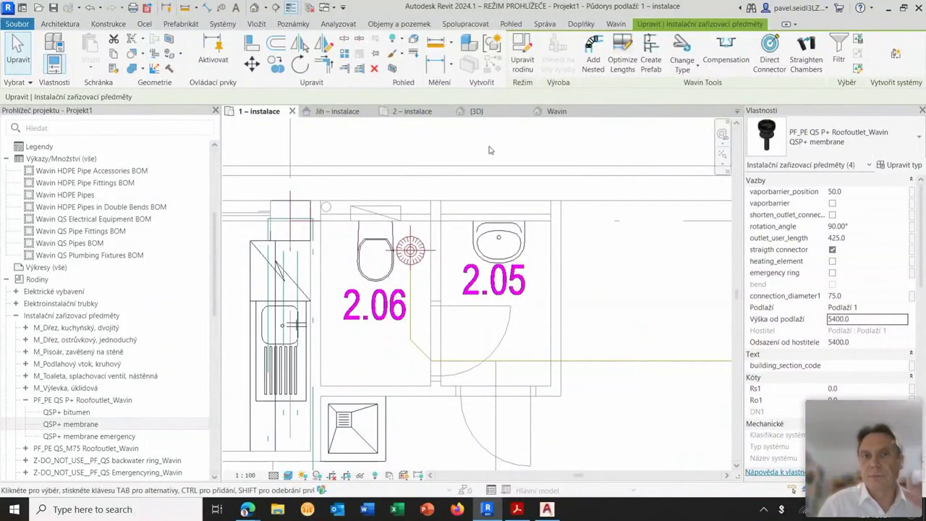
Switch to the 2 – instalace floor plan and clear the outlet selection.
scroll(383, 286, "down", 3)
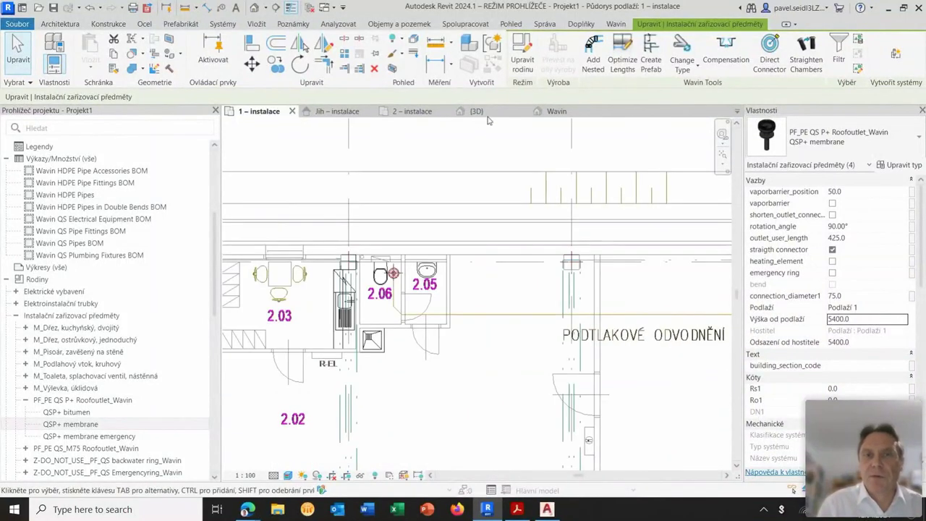
left_click(422, 113)
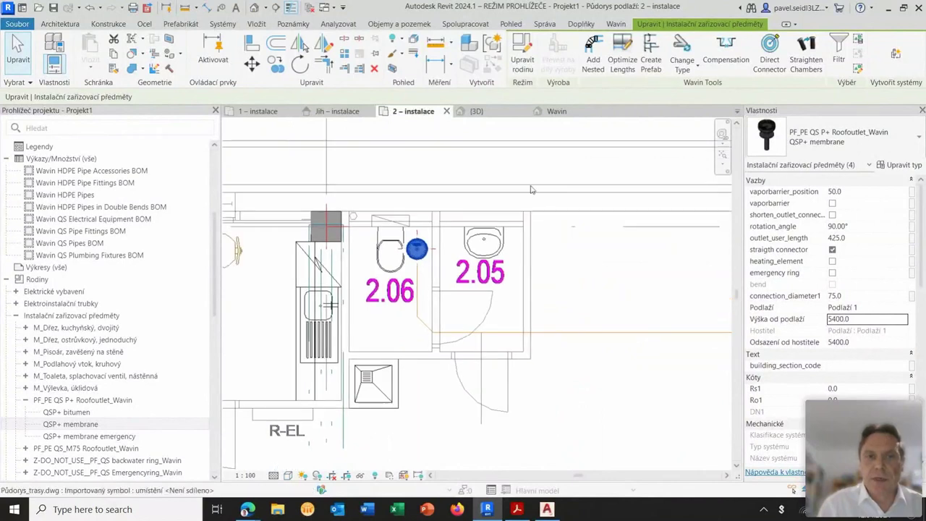
left_click(527, 179)
scroll(434, 260, "down", 5)
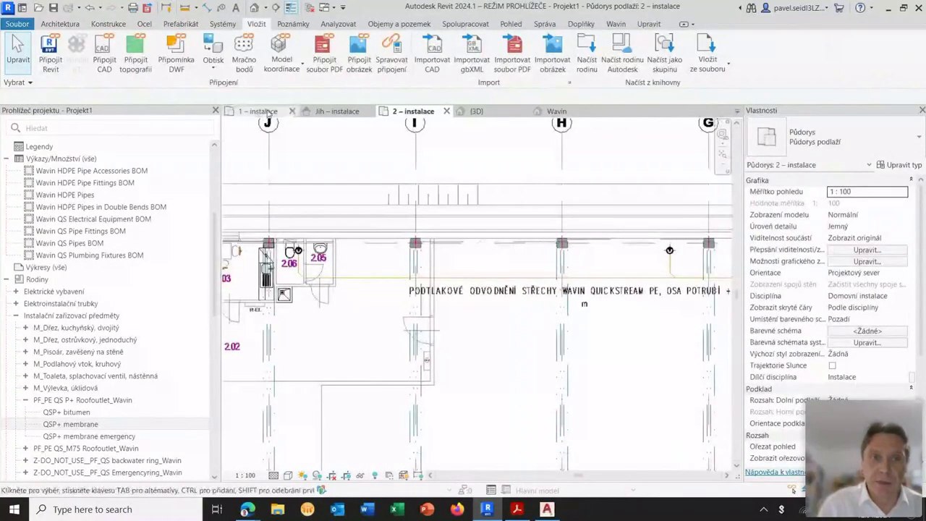
Return to the 1 – instalace plan and launch Wavin's Cad Layer to Pipe (by layer) command.
left_click(259, 110)
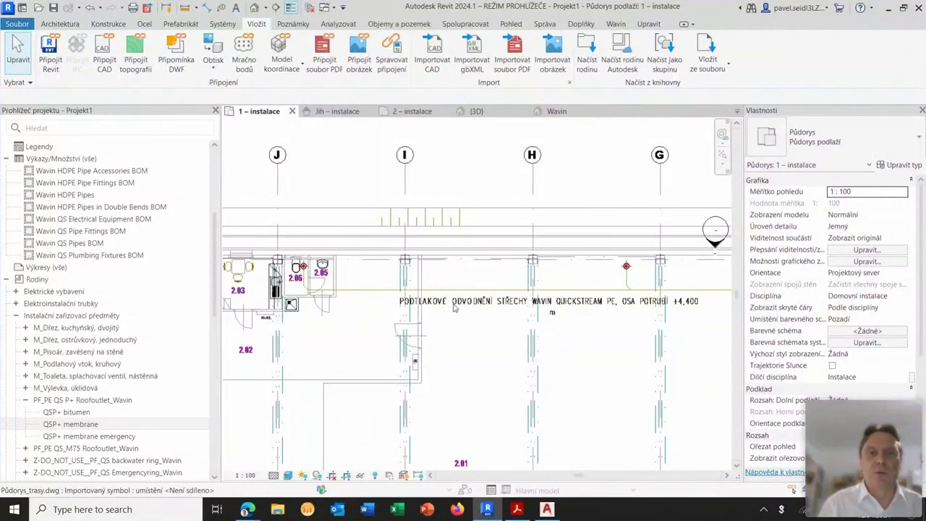
scroll(498, 333, "down", 3)
middle_click_drag(497, 326, 456, 293)
scroll(471, 299, "up", 2)
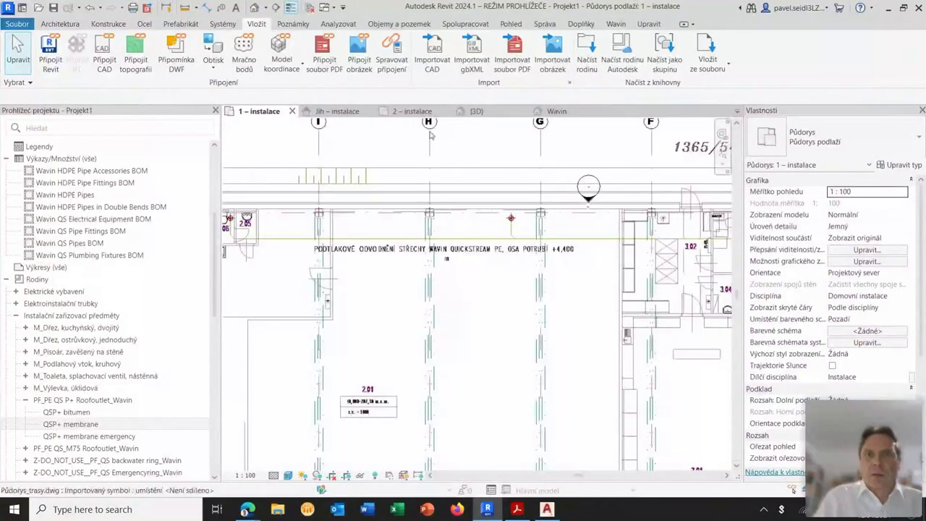
left_click(617, 25)
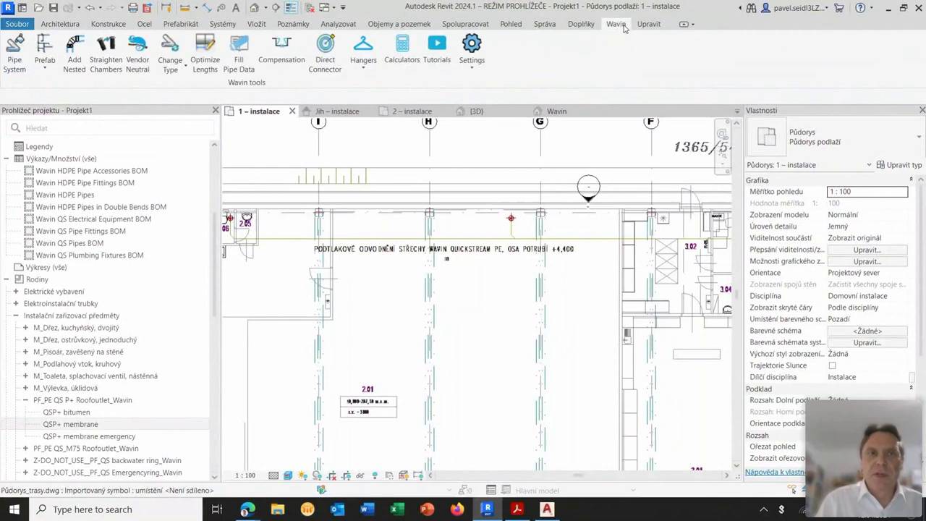
left_click(169, 69)
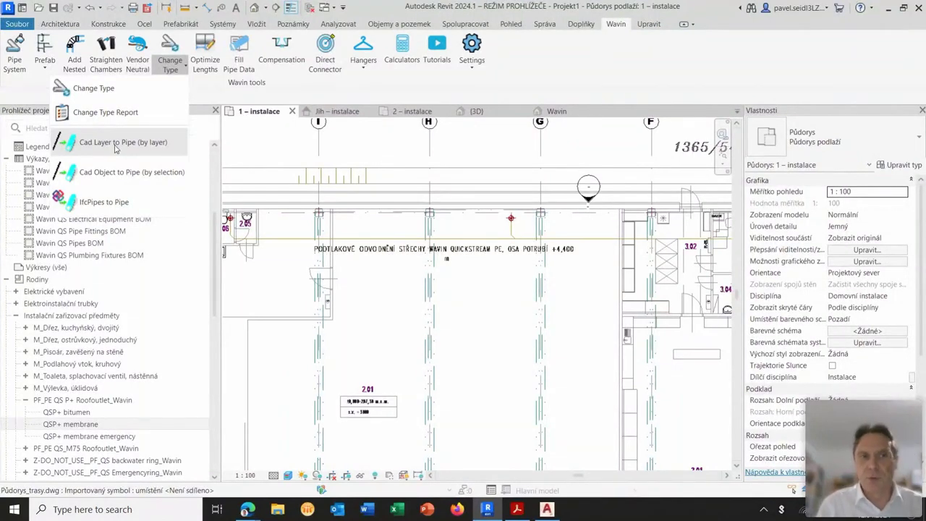
left_click(116, 143)
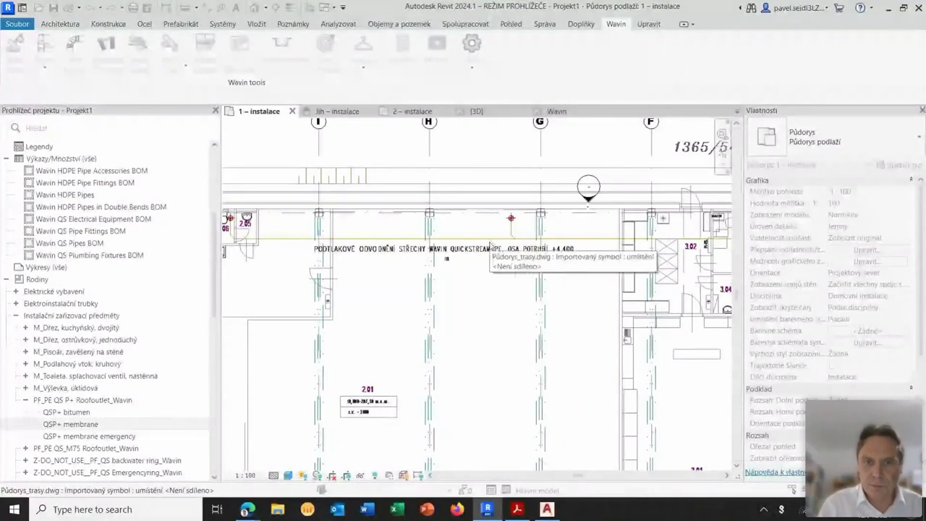
Convert the Wavin_QS-trasy layer to 75 mm Wavin HDPE S&W (OD) pipe, minimum length 100.
left_click(497, 261)
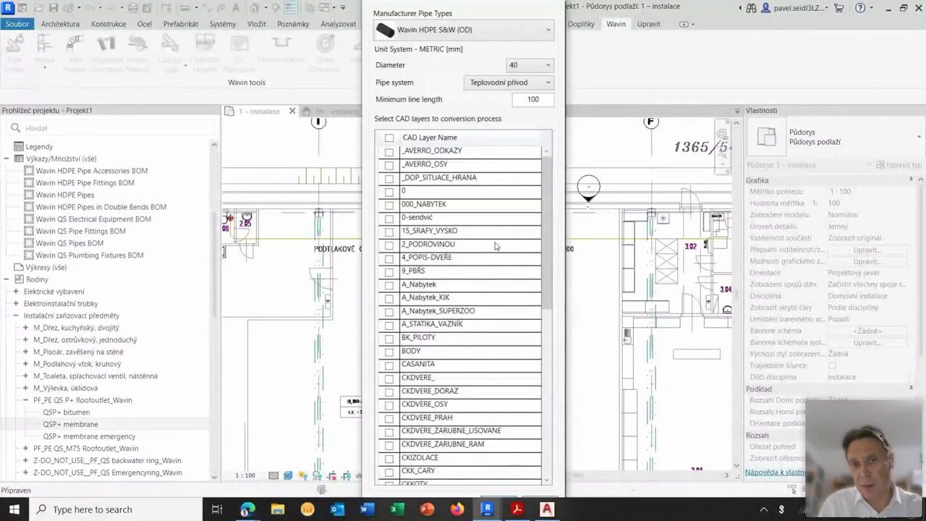
left_click_drag(548, 244, 551, 426)
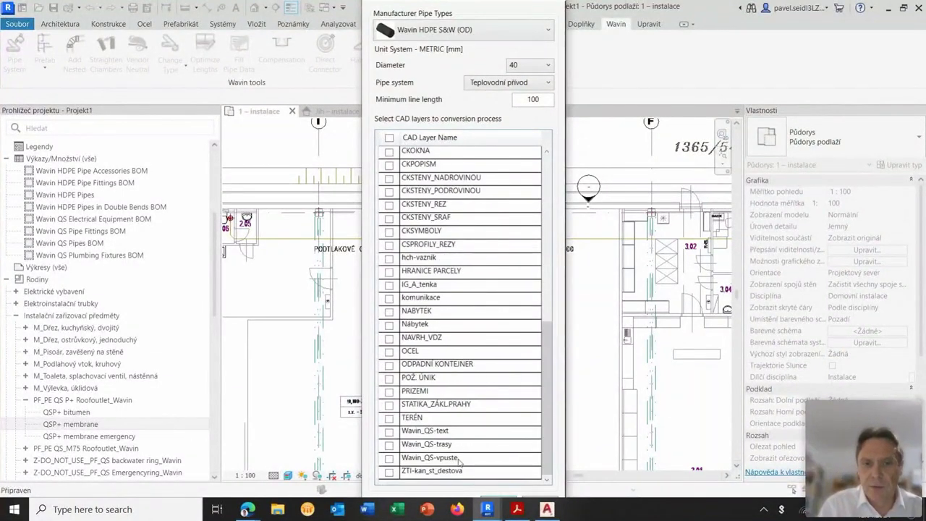
left_click(389, 445)
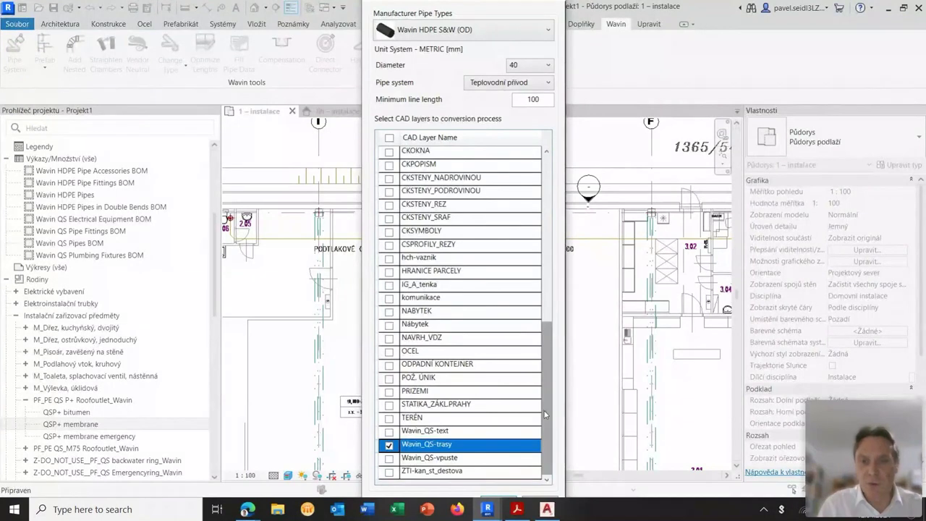
left_click_drag(545, 414, 539, 246)
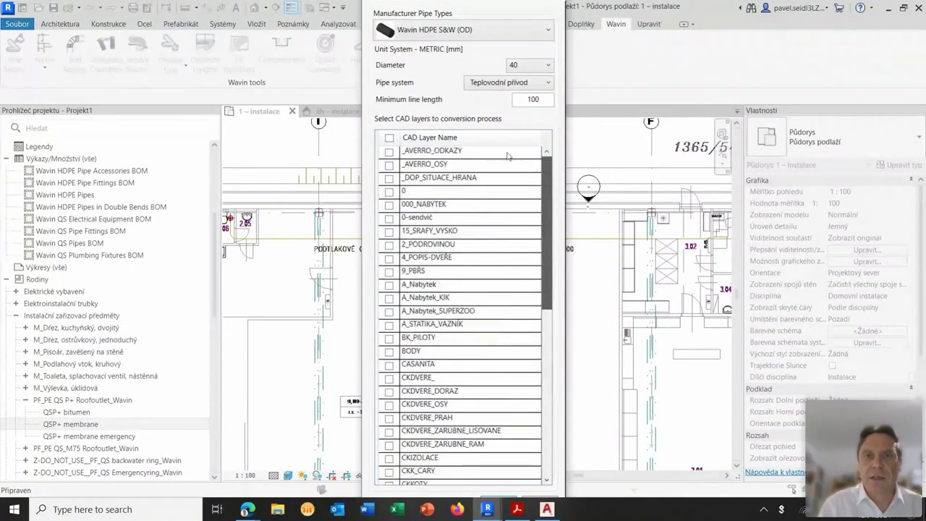
left_click(505, 33)
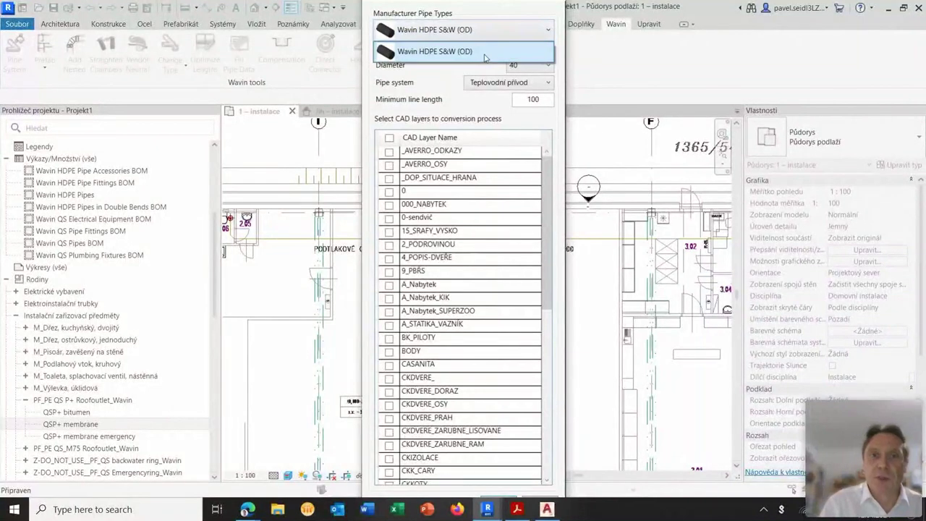
left_click(485, 58)
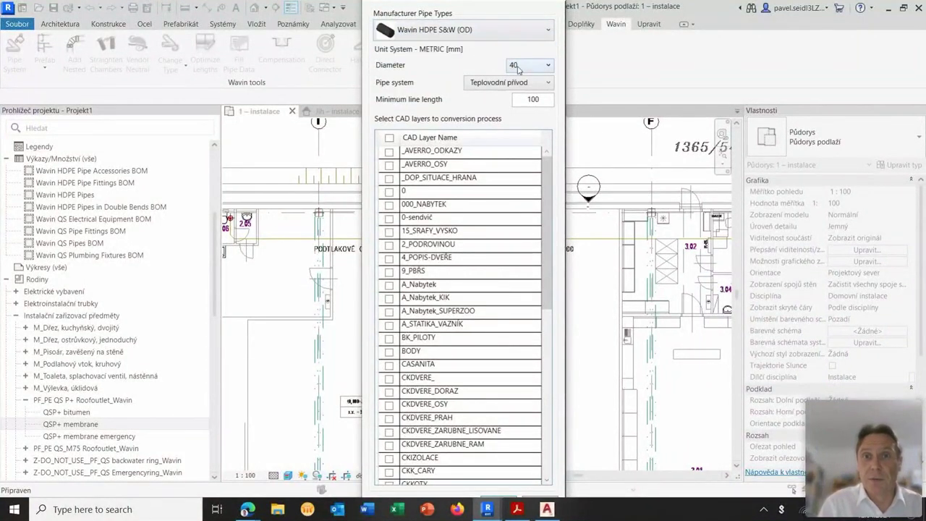
left_click(532, 67)
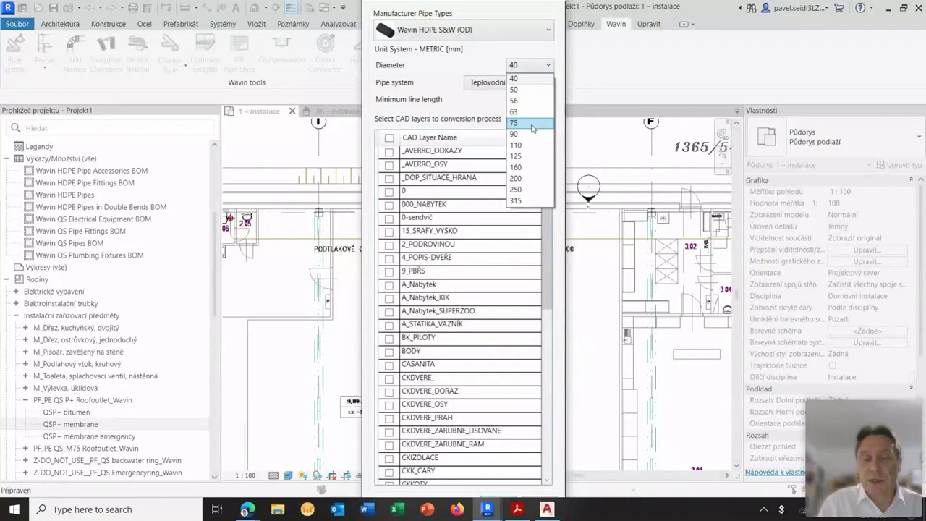
left_click(533, 124)
left_click(530, 84)
left_click(530, 84)
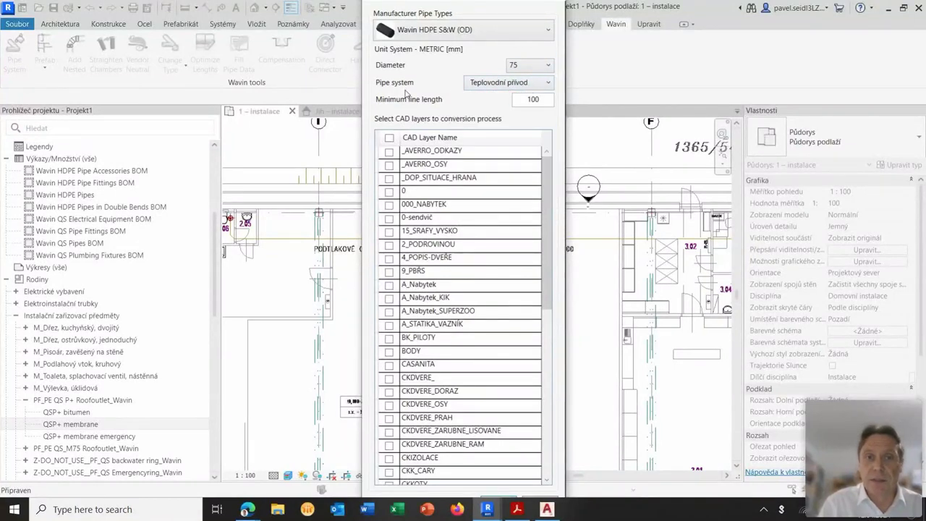
left_click(549, 103)
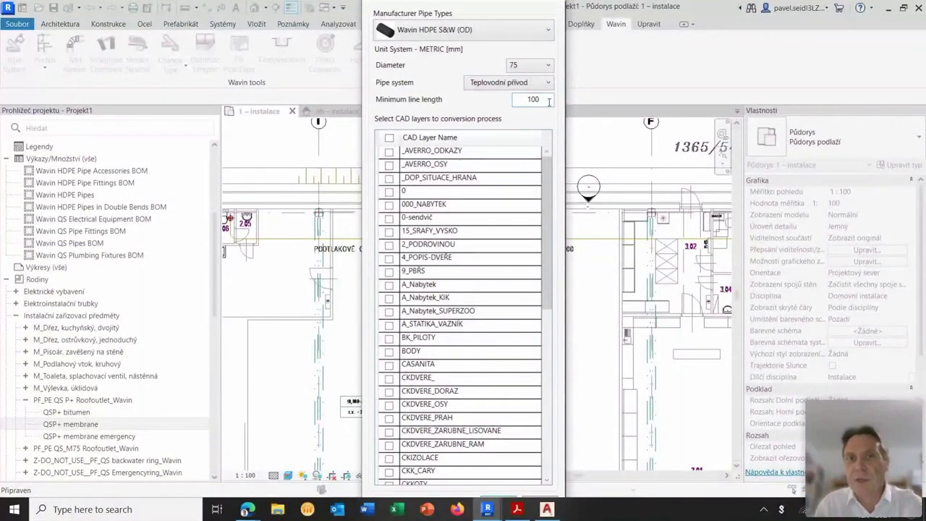
key("Return")
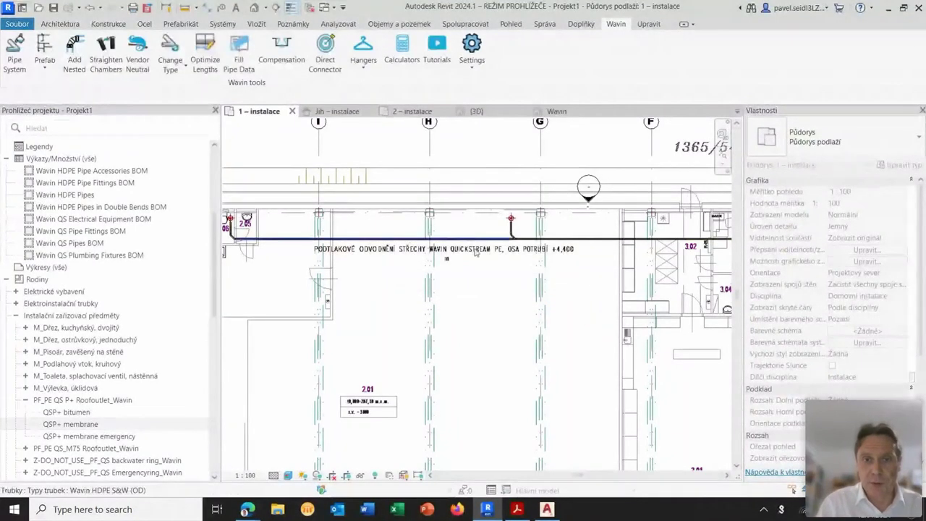
scroll(362, 289, "up", 2)
scroll(434, 268, "down", 2)
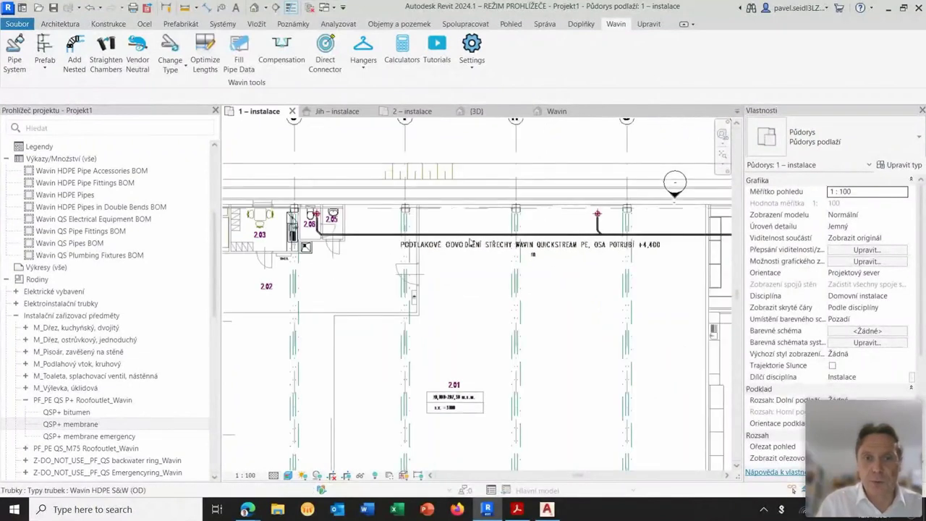
scroll(466, 244, "up", 5)
scroll(466, 244, "up", 2)
left_click(463, 216)
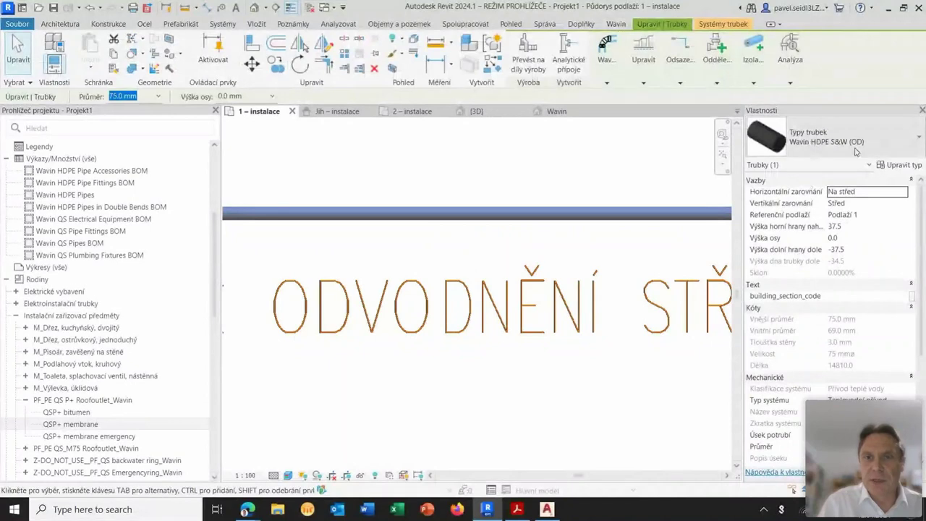
scroll(382, 256, "down", 2)
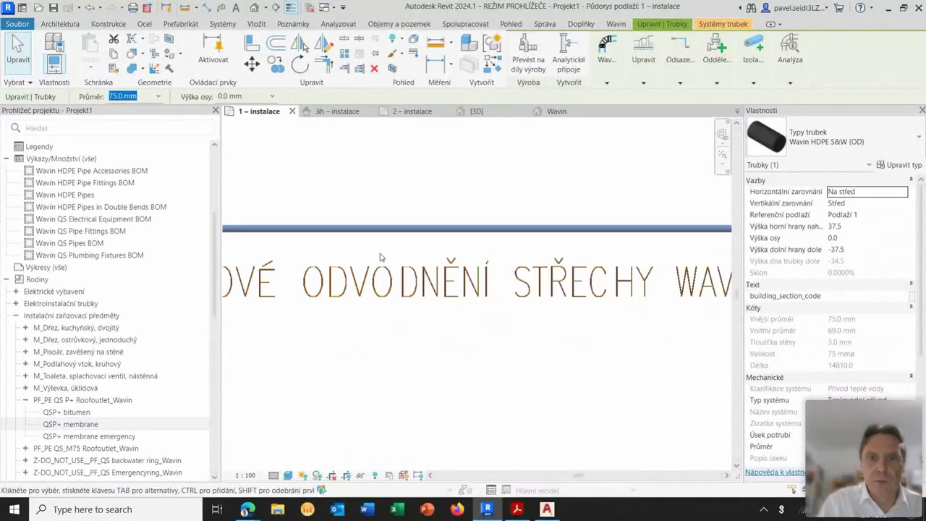
scroll(458, 327, "down", 2)
key("Escape")
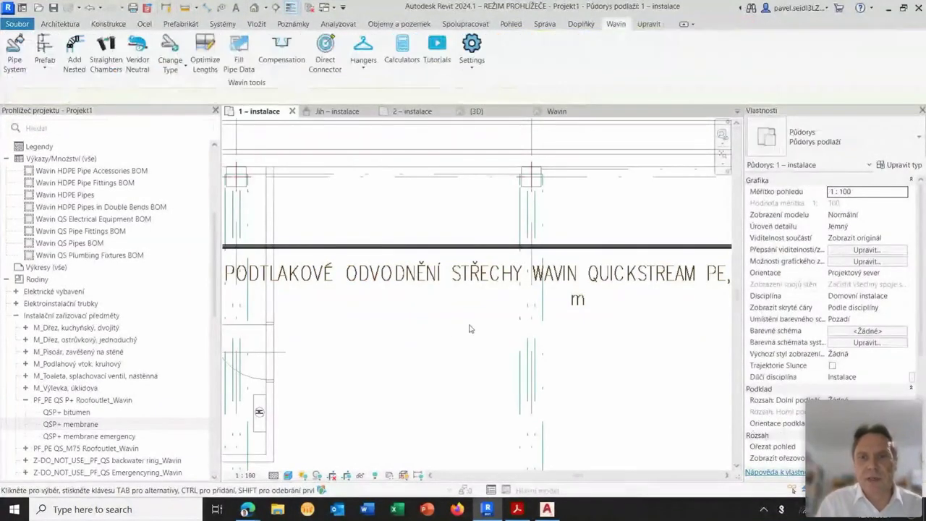
scroll(548, 363, "down", 2)
scroll(549, 362, "down", 1)
middle_click_drag(589, 337, 434, 325)
scroll(558, 322, "down", 1)
middle_click_drag(557, 322, 440, 304)
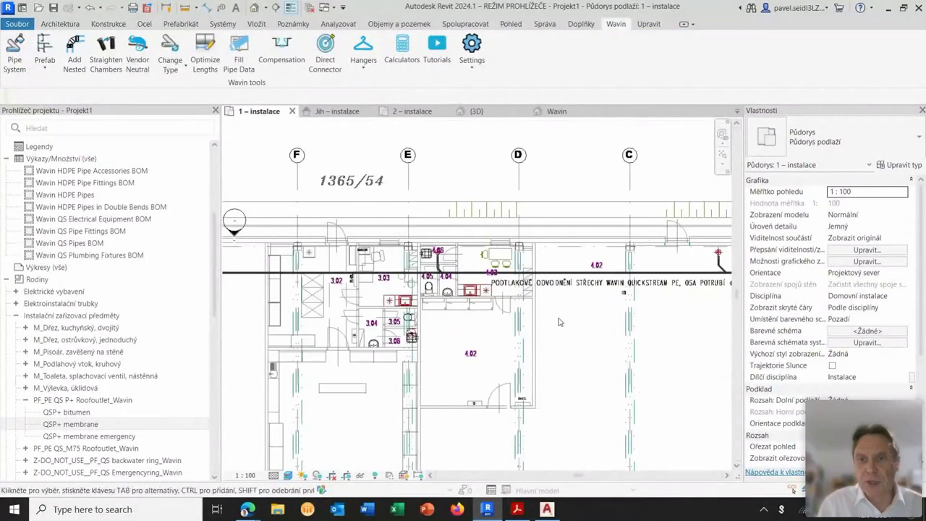
scroll(558, 325, "down", 1)
mouse_move(557, 327)
middle_mouse_down()
mouse_move(474, 331)
mouse_move(453, 254)
mouse_move(407, 168)
middle_mouse_up()
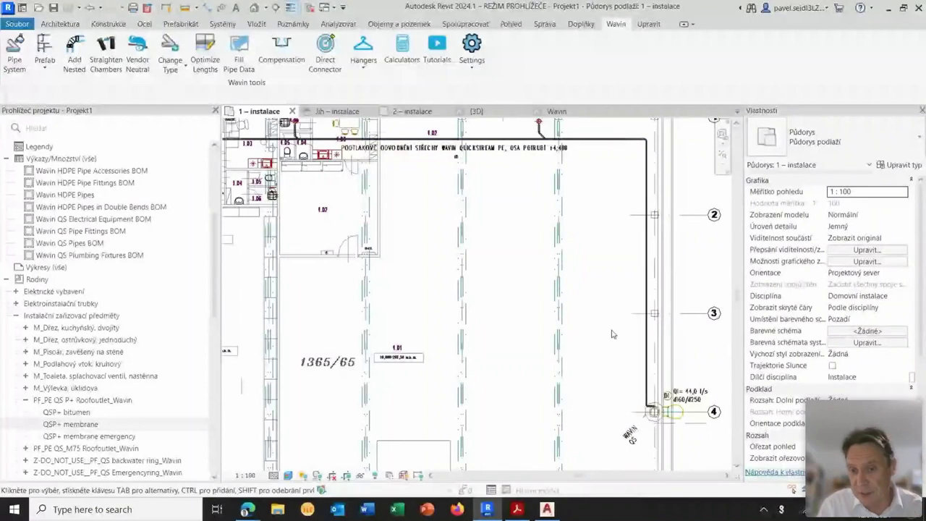
scroll(637, 413, "down", 3)
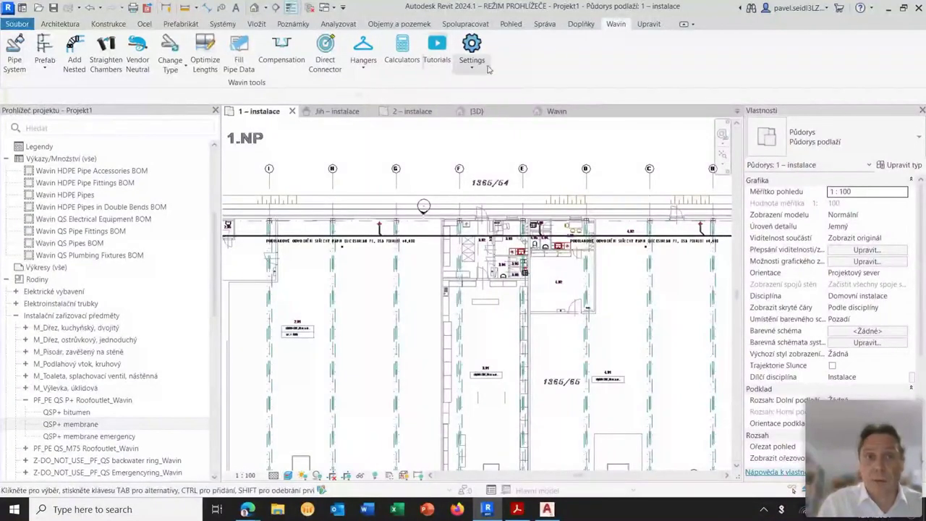
Show disconnects for Potrubí and Trubky, then zoom to the open pipe end in room 2.06.
left_click(338, 26)
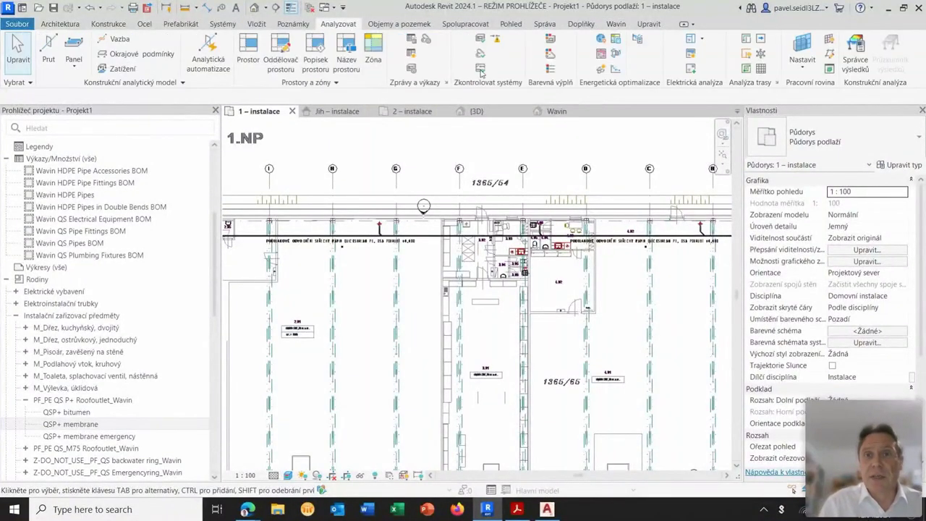
left_click(497, 37)
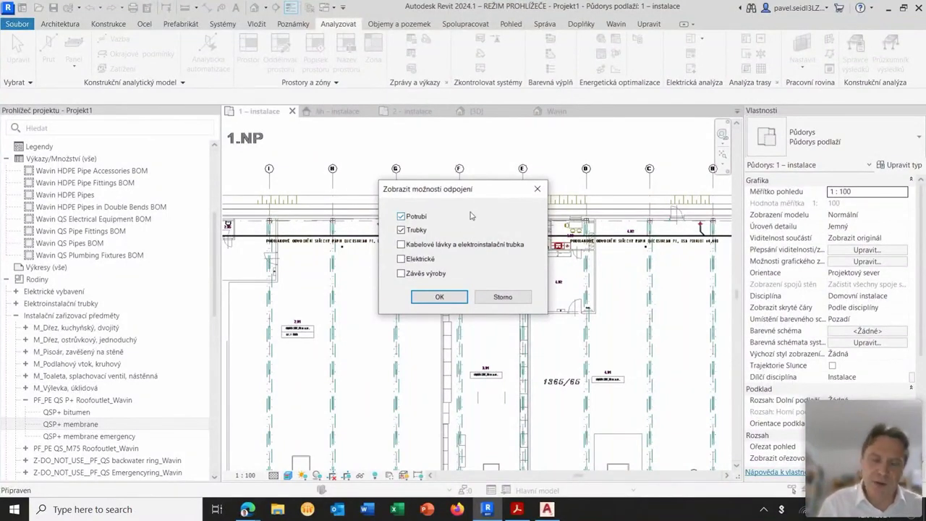
left_click(451, 297)
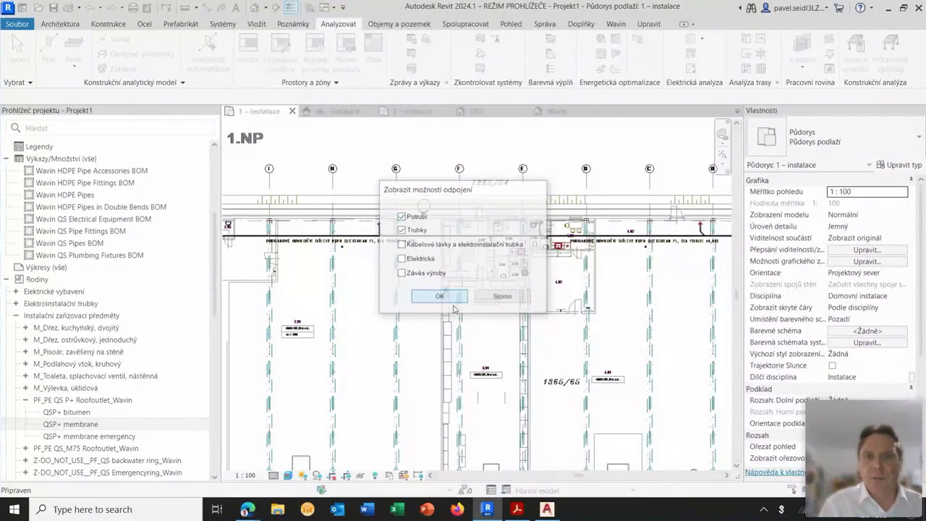
middle_click_drag(239, 253, 406, 246)
scroll(407, 247, "up", 3)
scroll(398, 231, "up", 3)
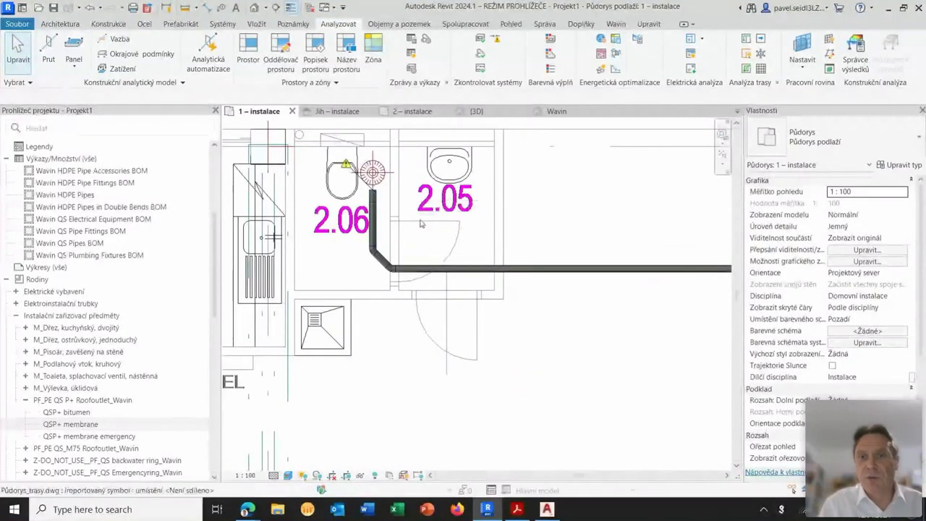
Shorten the diagonal branch pipe back from the horizontal collector.
scroll(651, 289, "down", 5)
mouse_move(652, 290)
middle_mouse_down()
mouse_move(487, 301)
mouse_move(191, 295)
middle_mouse_up()
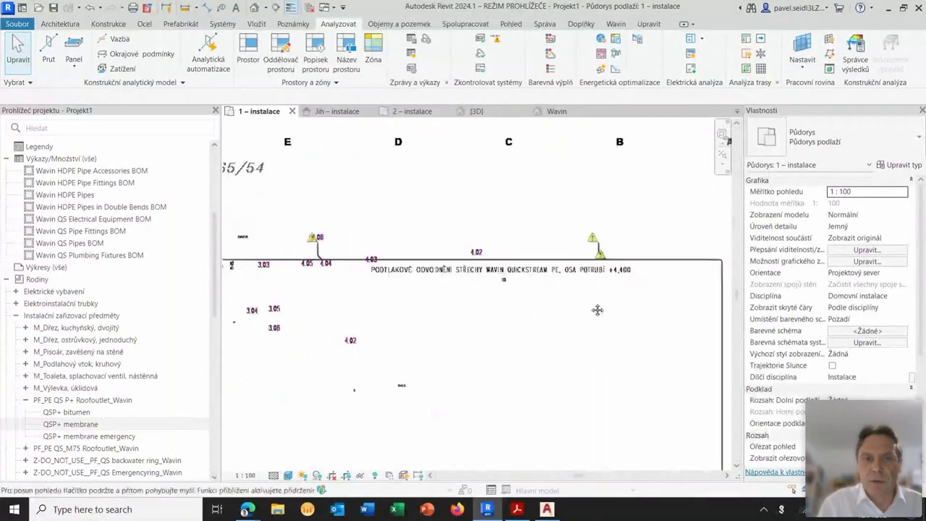
scroll(503, 286, "up", 2)
middle_click_drag(602, 320, 524, 311)
scroll(524, 311, "up", 2)
scroll(532, 288, "up", 1)
scroll(521, 289, "up", 2)
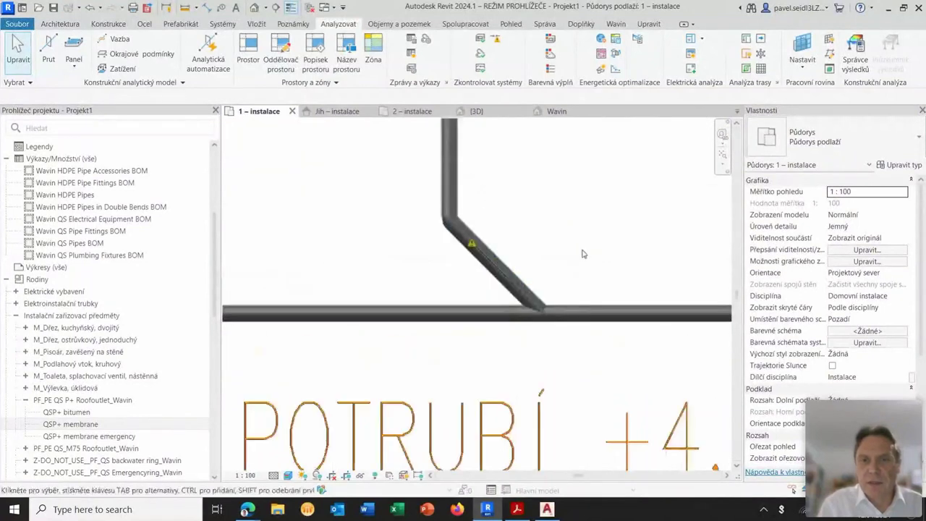
scroll(510, 290, "up", 1)
scroll(508, 290, "up", 1)
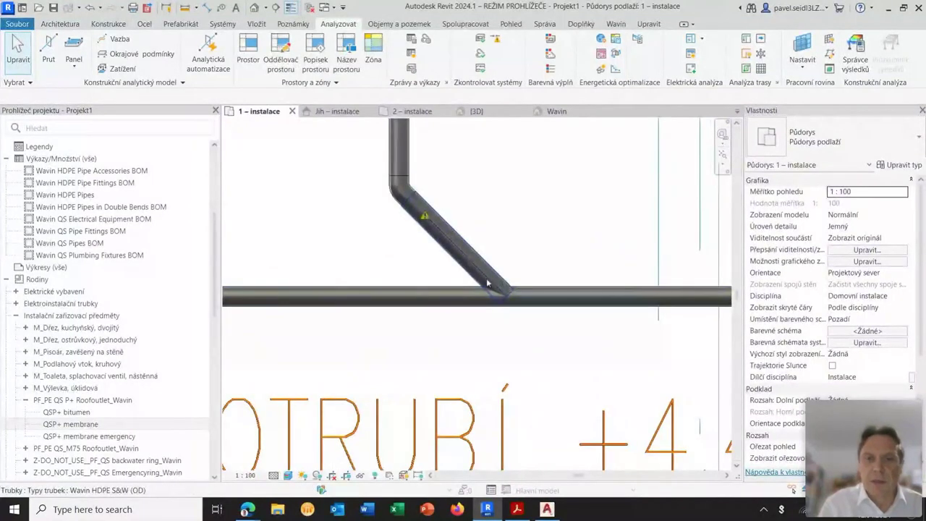
left_click(506, 288)
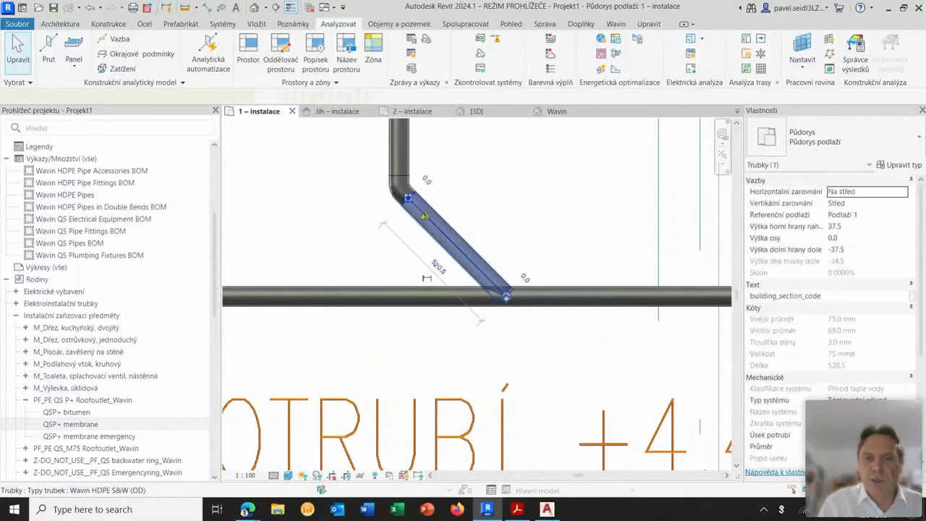
left_click_drag(506, 297, 463, 255)
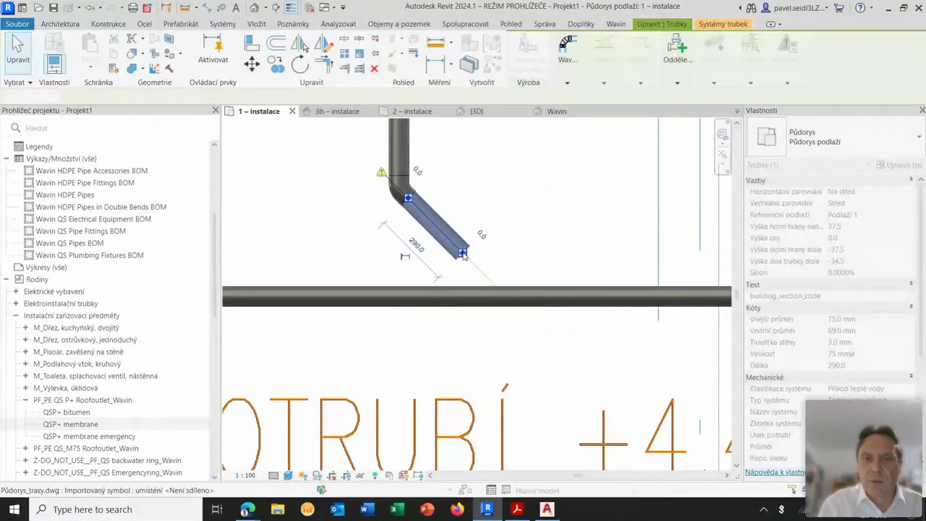
Draw a new pipe from the diagonal pipe's end into the horizontal collector.
left_click(464, 255)
left_click(507, 301)
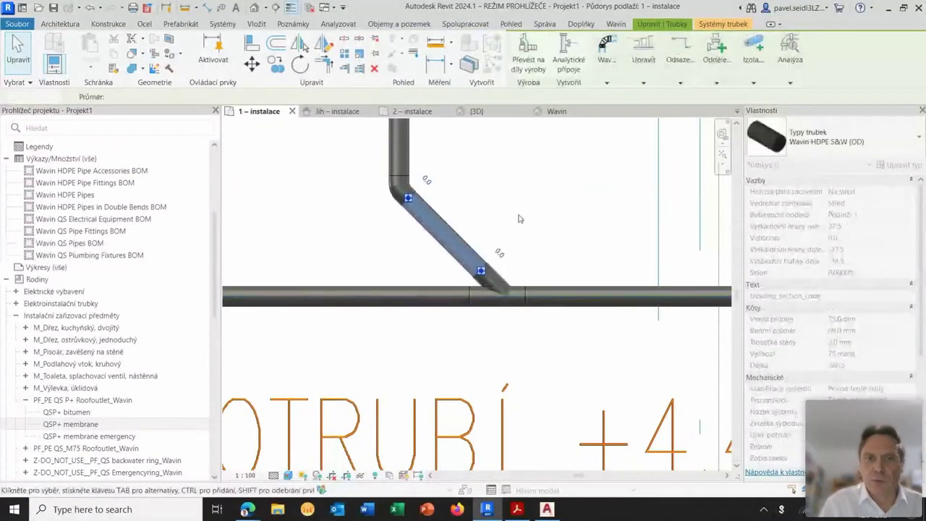
scroll(516, 210, "down", 3)
key("Escape")
scroll(528, 238, "down", 2)
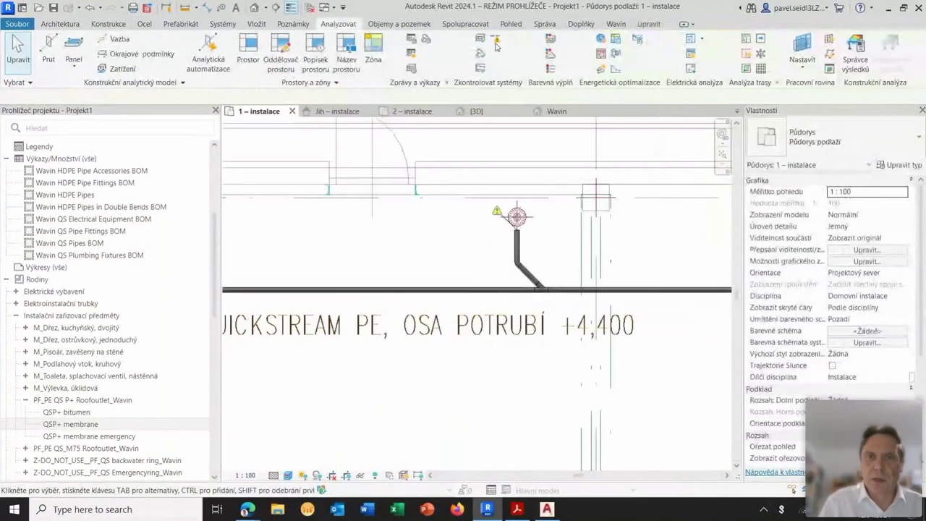
Turn off all disconnect warnings and switch to the Jih – instalace elevation.
left_click(497, 42)
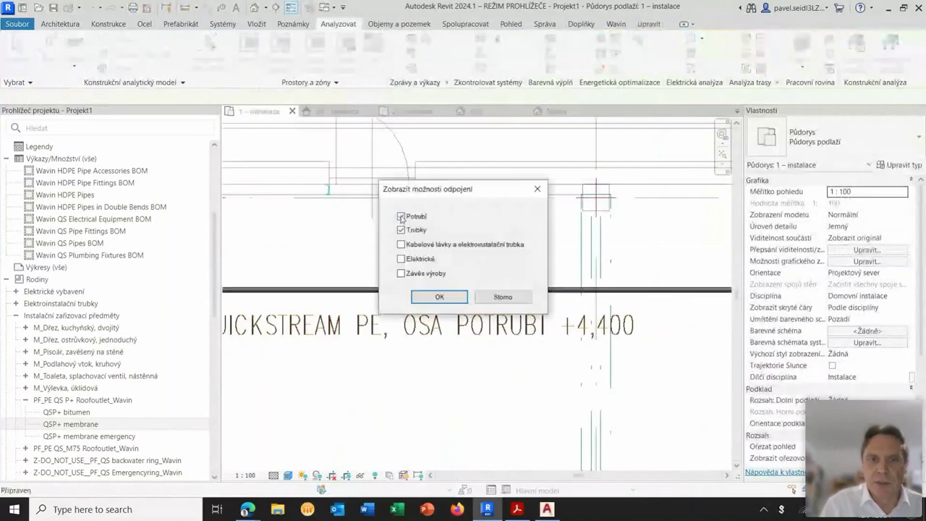
left_click(439, 297)
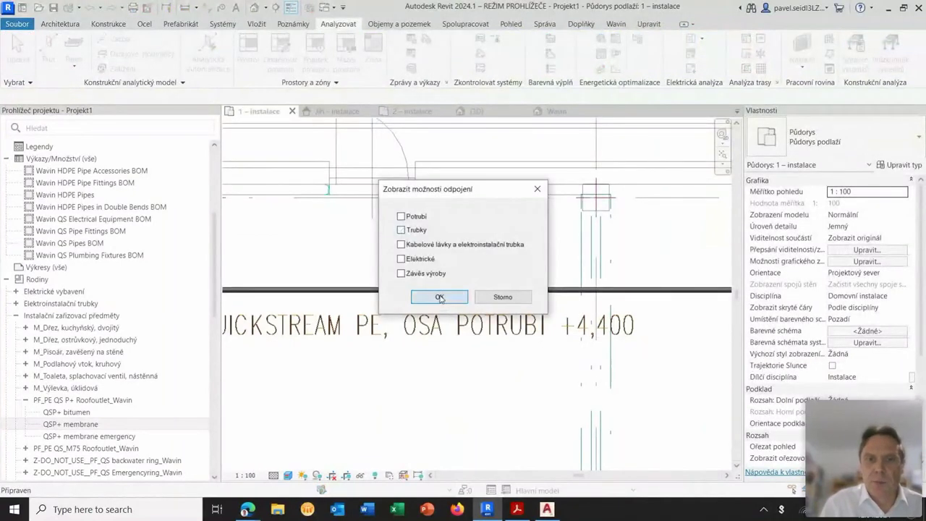
scroll(490, 301, "down", 5)
scroll(558, 244, "down", 2)
scroll(506, 282, "down", 2)
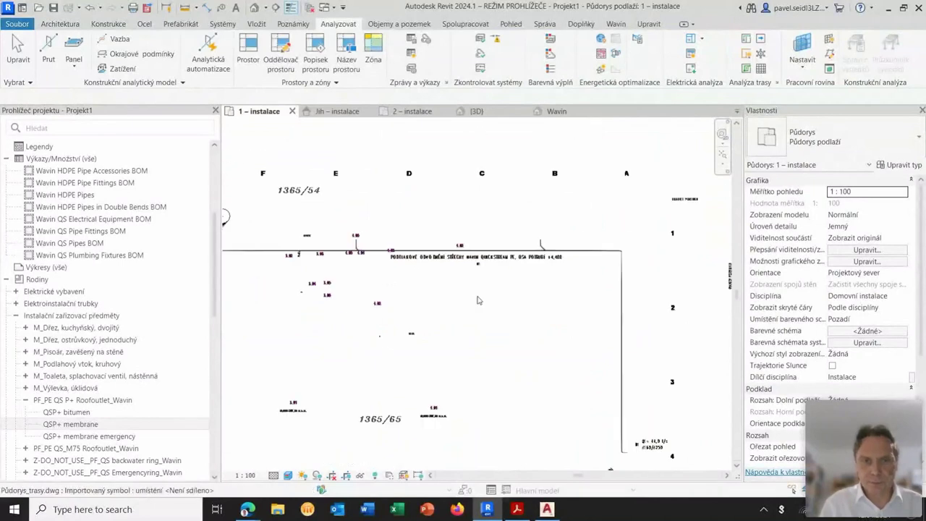
middle_click_drag(527, 278, 565, 264)
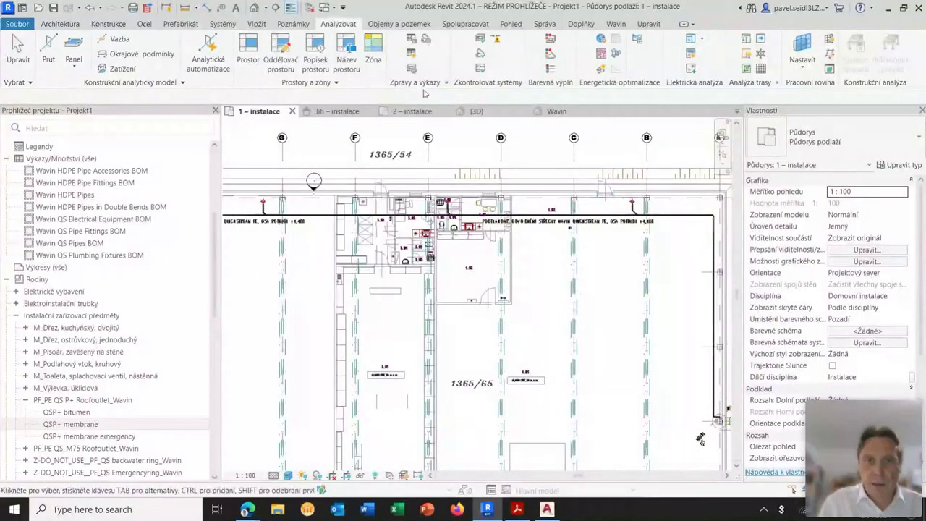
left_click(338, 111)
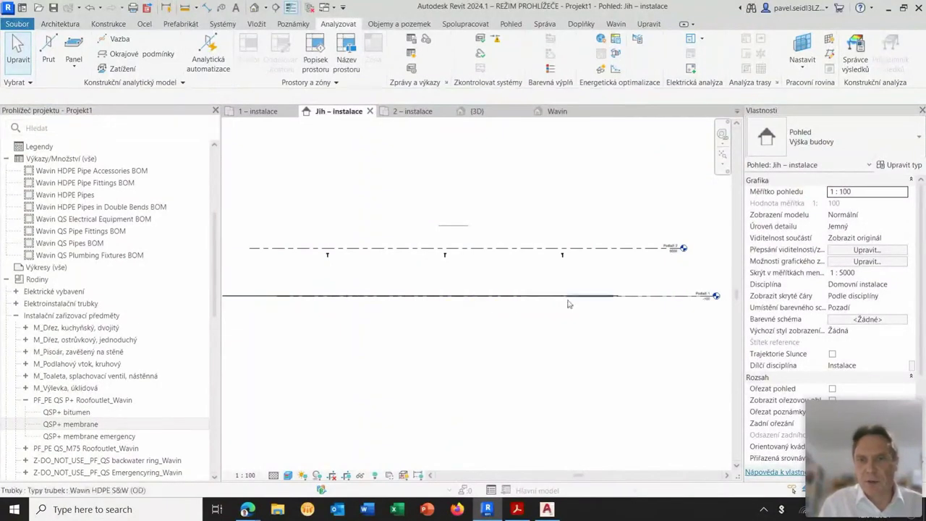
Raise the lower 75 mm collector pipe to a Výška osy (axis height) of 4400 mm.
middle_click_drag(528, 323, 455, 322)
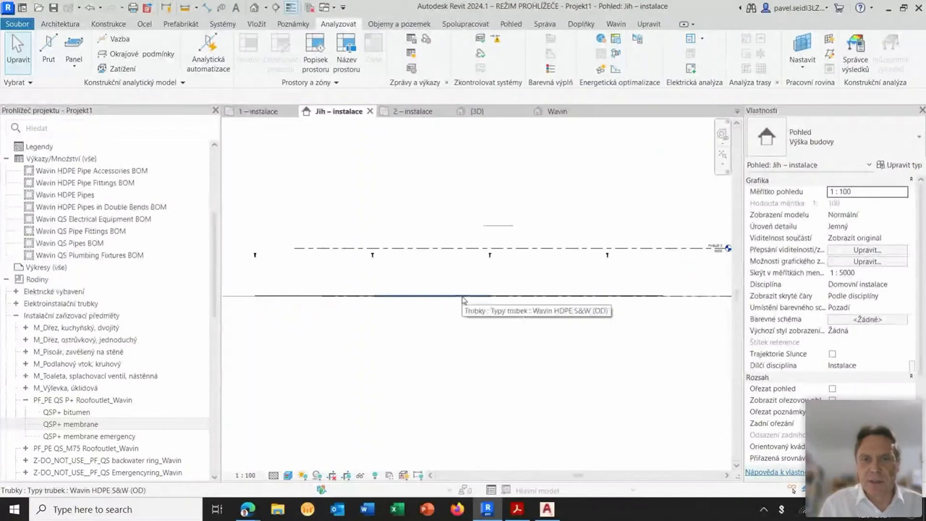
left_click(464, 299)
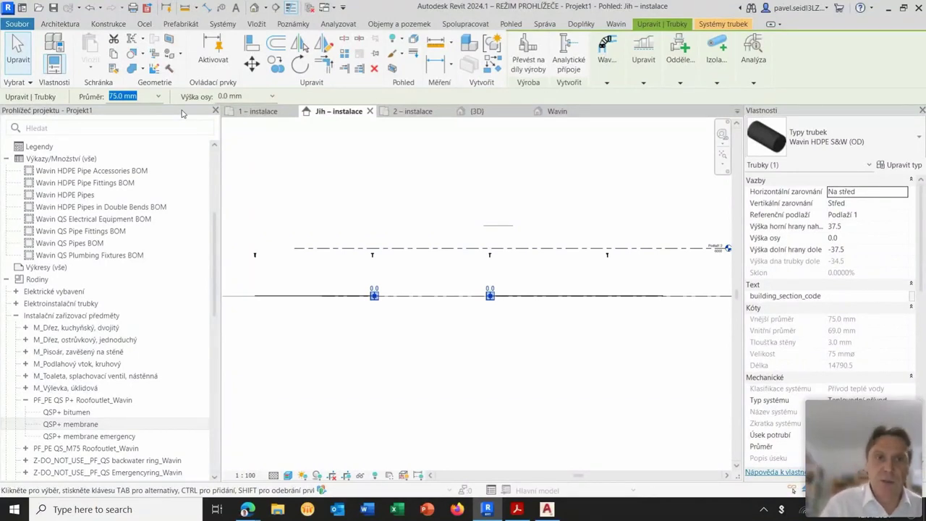
left_click(225, 98)
type("440")
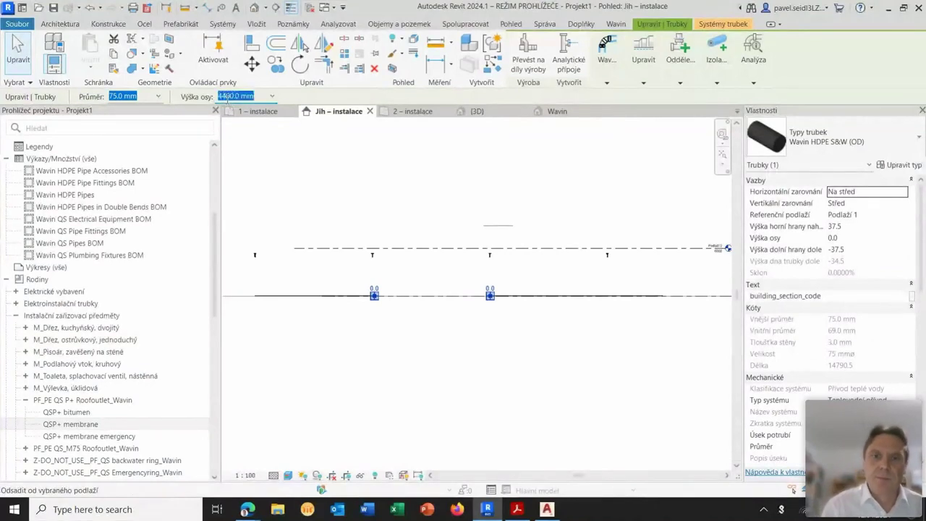
key("Return")
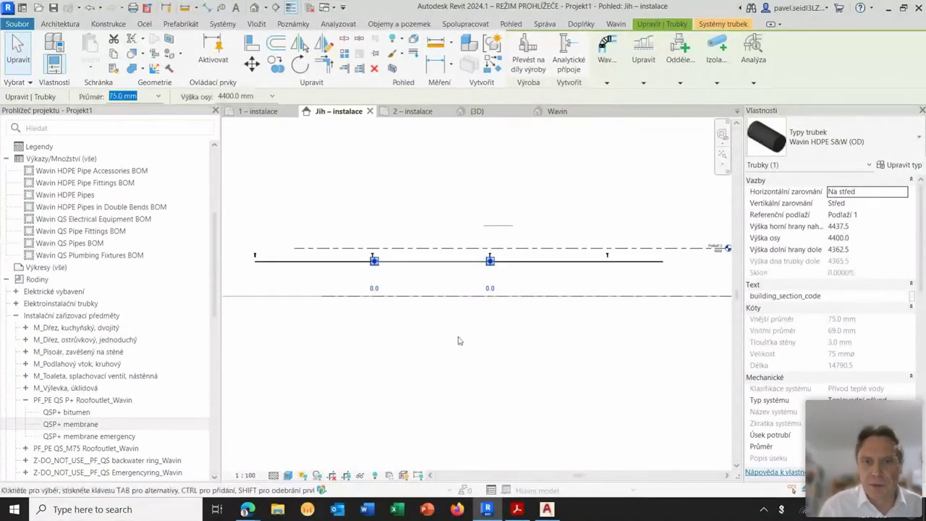
key("Escape")
key("Escape")
scroll(521, 275, "down", 2)
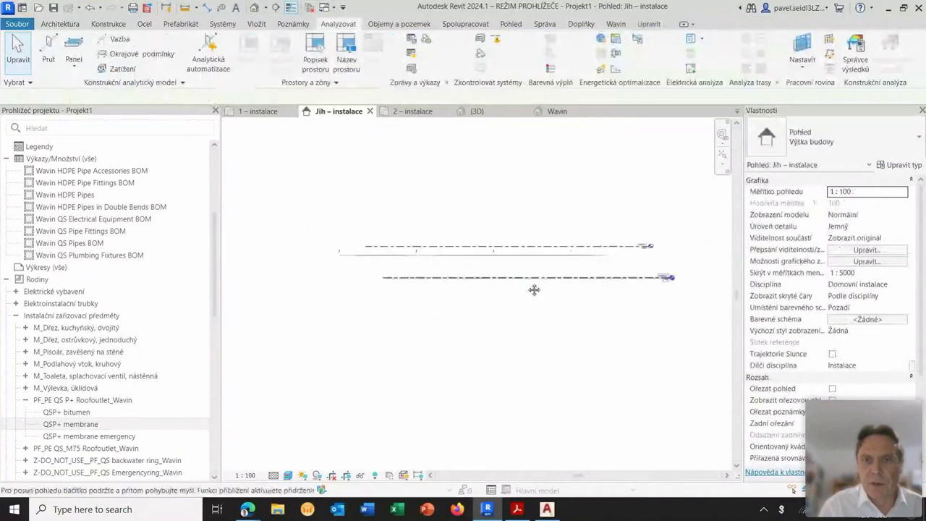
In the 3D view, delete the imported DWG floor-plan underlay.
left_click(478, 112)
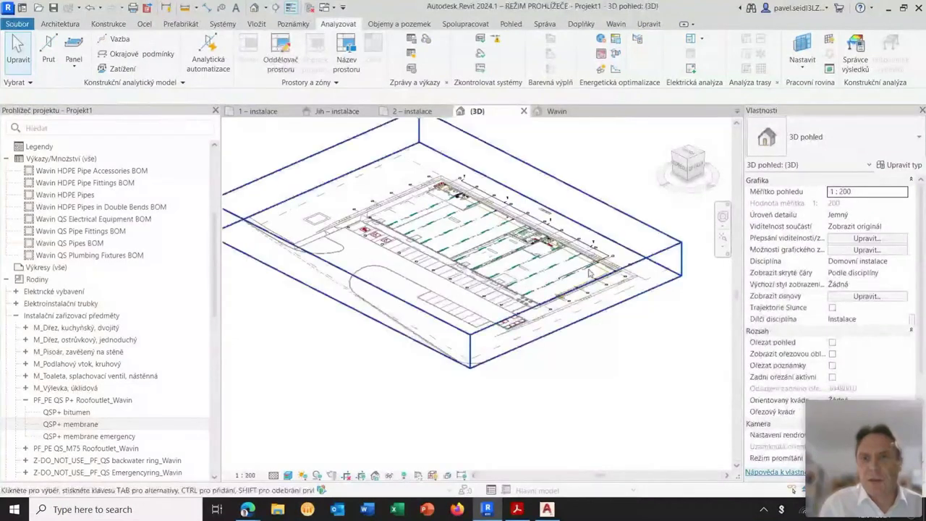
left_click(618, 295)
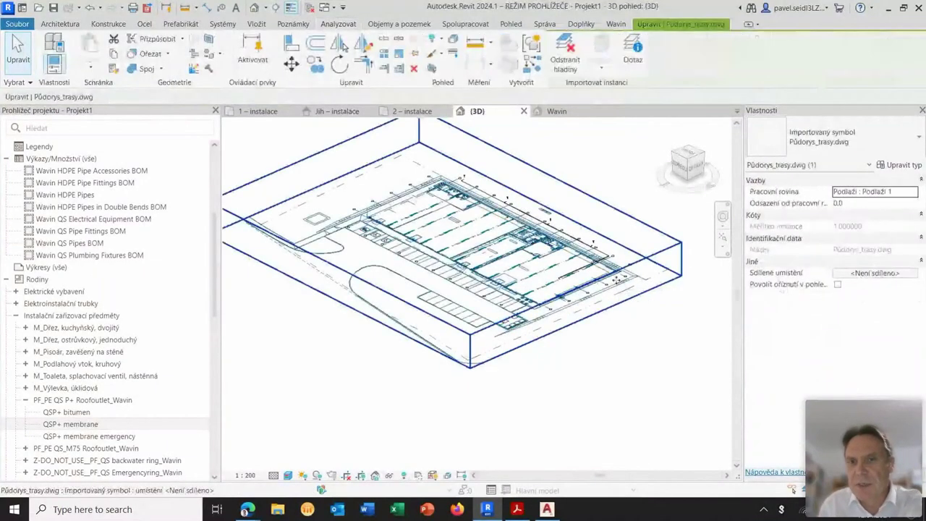
key("Delete")
Connect the first QSP+ roof outlet to the bent pipe end with Připojit do.
scroll(589, 329, "up", 2)
scroll(551, 290, "up", 2)
scroll(506, 261, "up", 2)
scroll(499, 292, "up", 2)
scroll(579, 328, "down", 1)
scroll(579, 347, "down", 2)
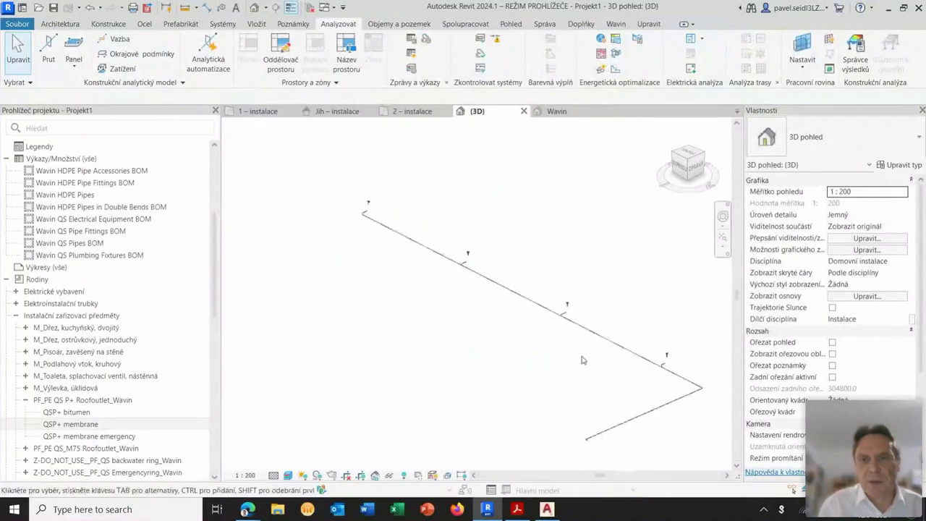
scroll(554, 321, "up", 2)
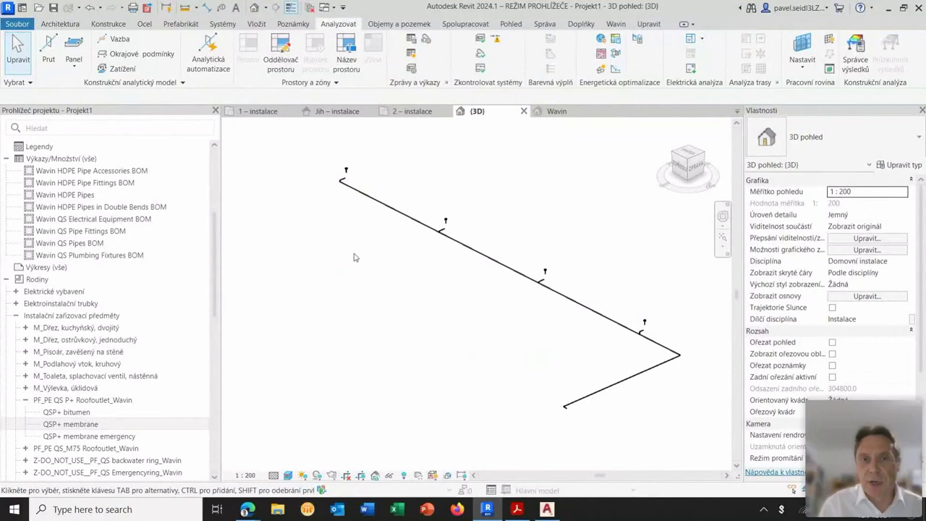
middle_click_drag(354, 257, 359, 286)
scroll(474, 196, "up", 1)
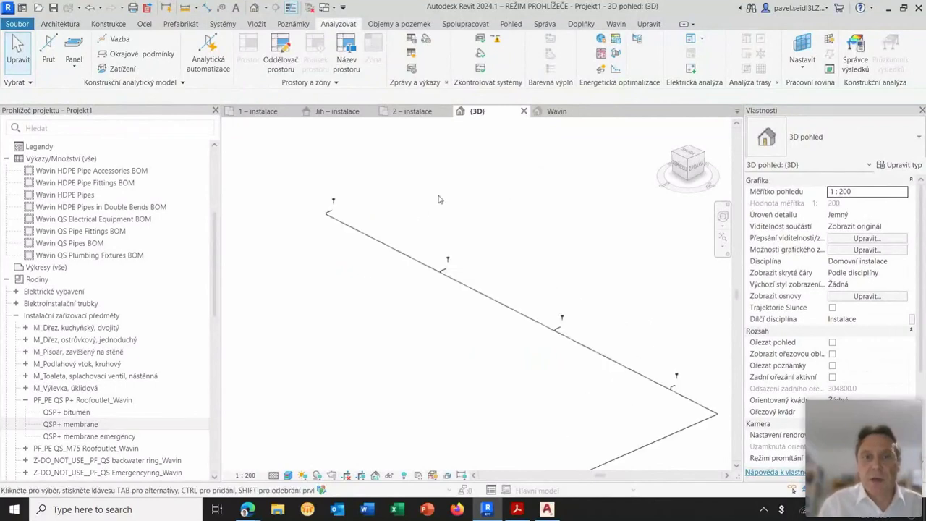
scroll(438, 199, "up", 1)
scroll(396, 219, "up", 1)
scroll(395, 220, "down", 1)
scroll(396, 219, "up", 1)
scroll(396, 219, "up", 1)
scroll(396, 219, "up", 2)
mouse_move(396, 219)
middle_mouse_down()
mouse_move(457, 206)
mouse_move(517, 222)
middle_mouse_up()
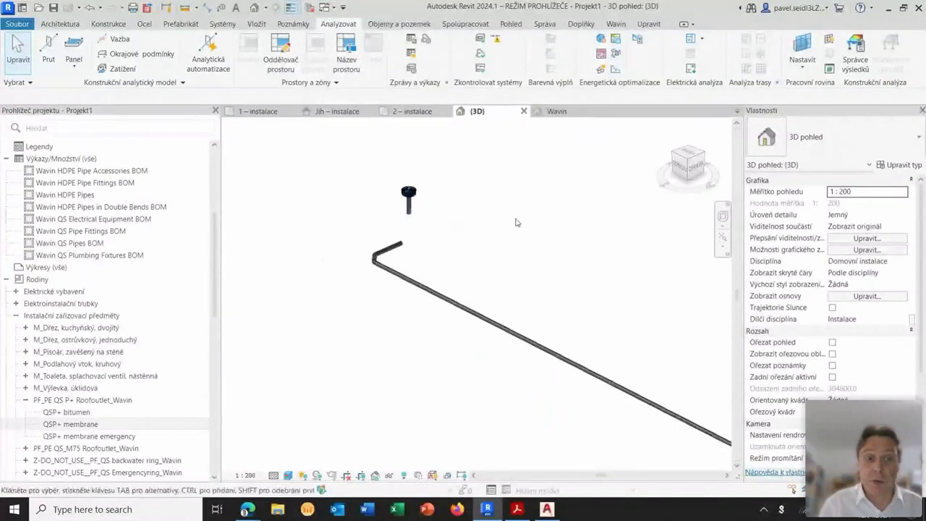
left_click(409, 195)
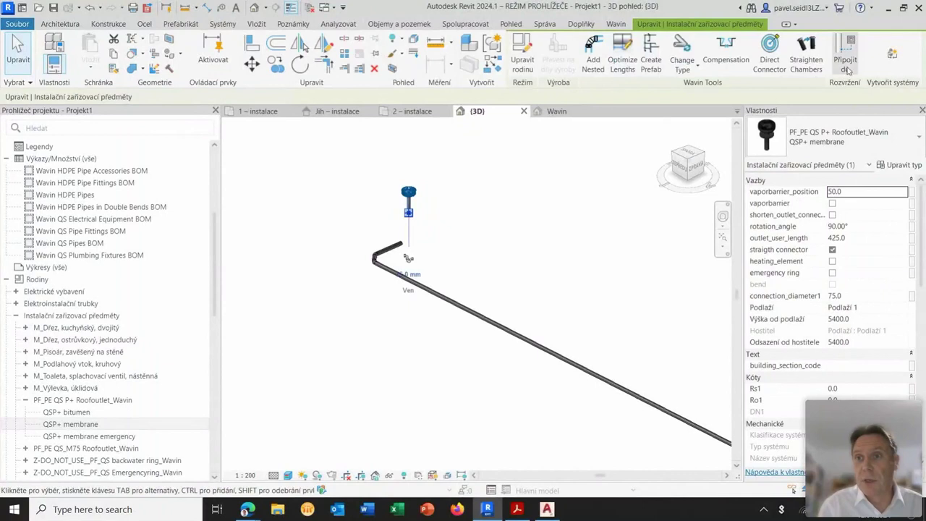
left_click(844, 72)
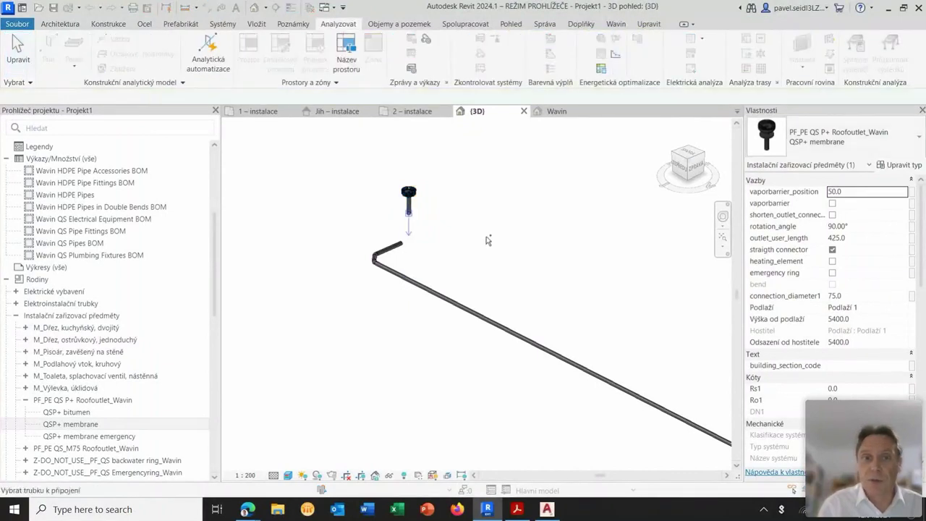
left_click(397, 249)
scroll(531, 275, "down", 3)
scroll(488, 271, "up", 2)
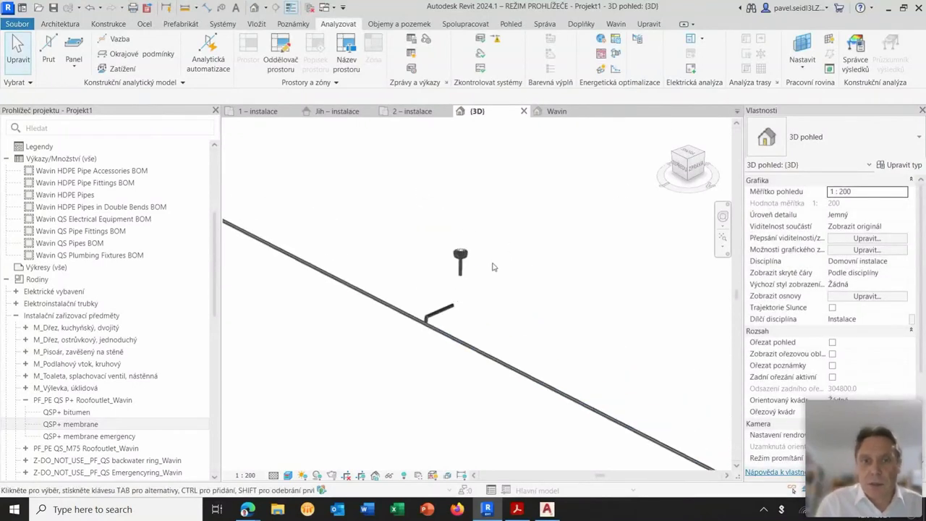
Connect the next QSP+ roof outlet into the collector pipe with Připojit do.
left_click(456, 254)
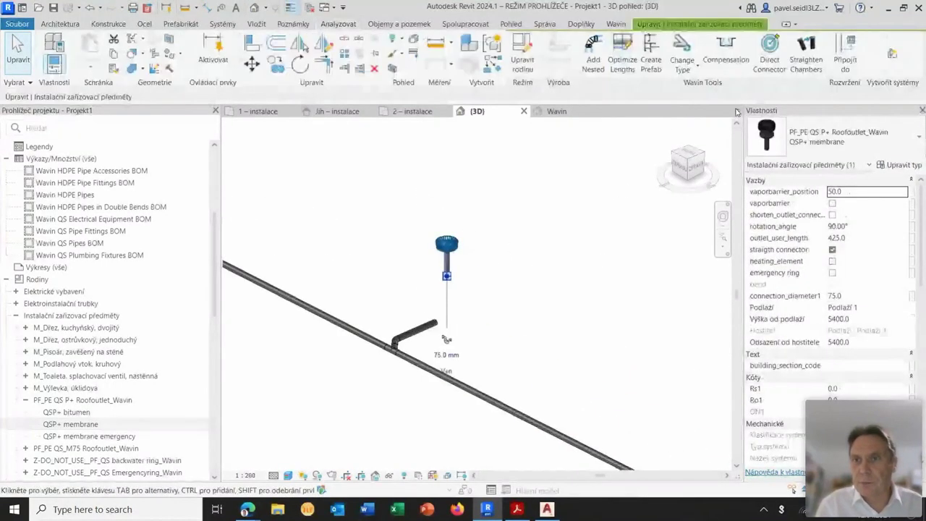
key("Escape")
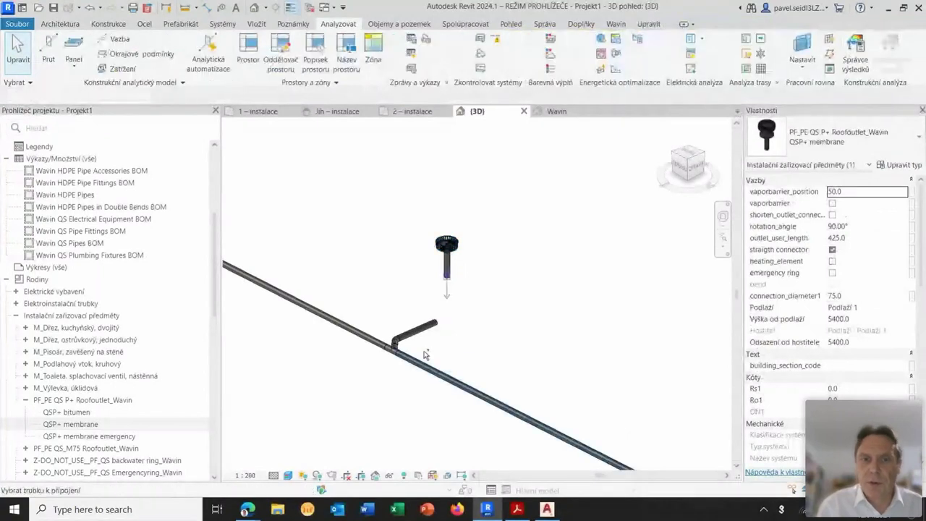
scroll(470, 272, "down", 3)
scroll(478, 264, "up", 2)
scroll(502, 211, "up", 2)
scroll(542, 265, "up", 2)
scroll(452, 224, "up", 2)
left_click(451, 225)
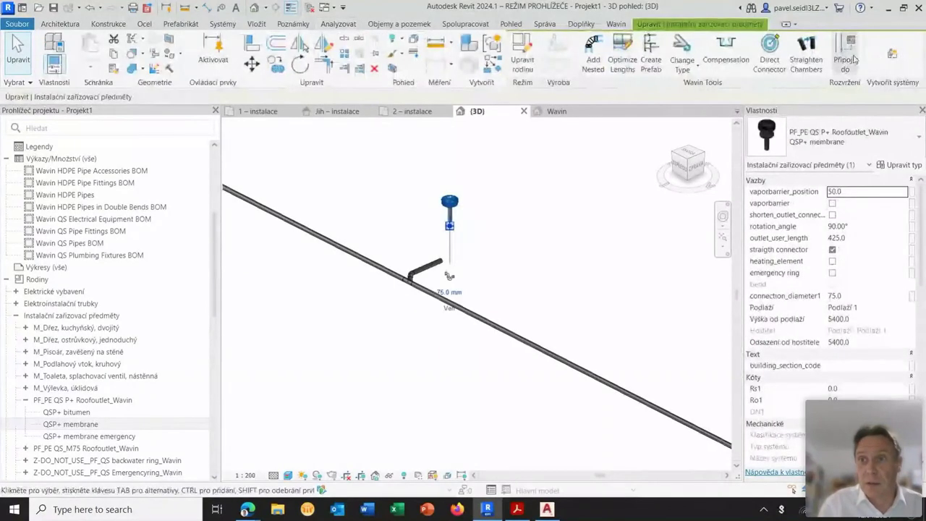
left_click(845, 59)
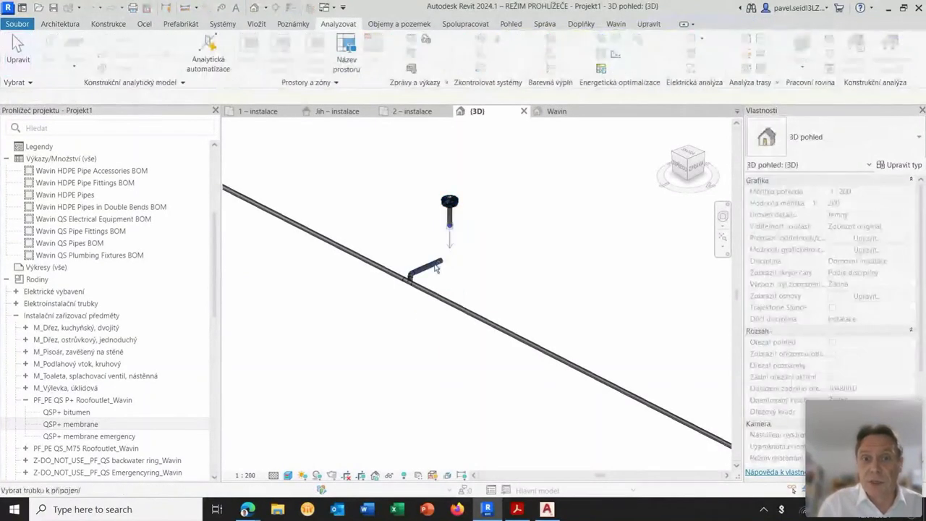
left_click(500, 328)
scroll(564, 286, "down", 3)
Tee the remaining roof outlet down into the collector so all four outlets are joined.
middle_click_drag(564, 285, 453, 248)
scroll(550, 283, "down", 1)
middle_click_drag(550, 283, 485, 245)
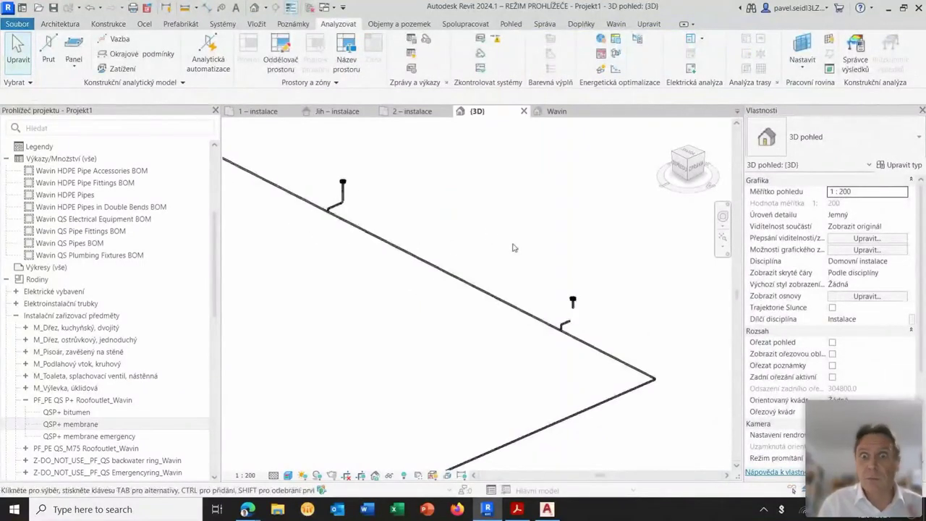
scroll(593, 311, "up", 1)
scroll(592, 293, "up", 1)
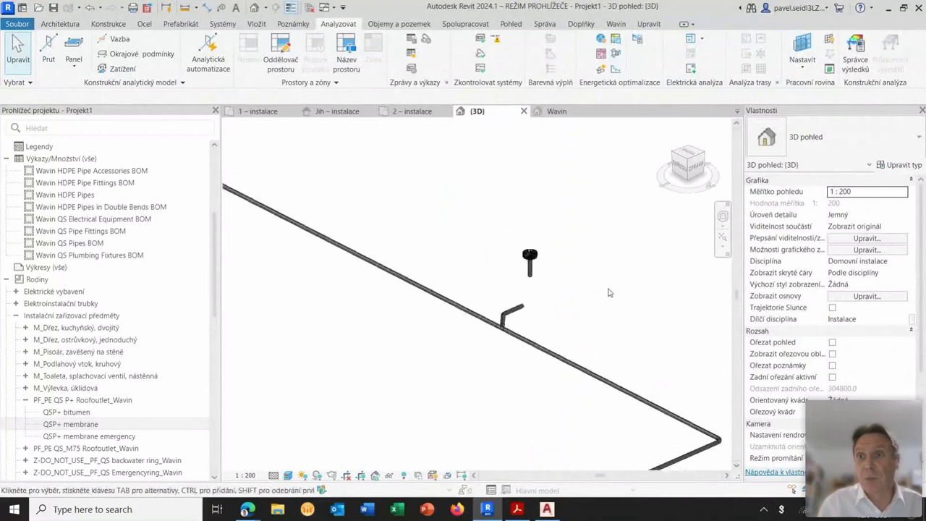
left_click(534, 266)
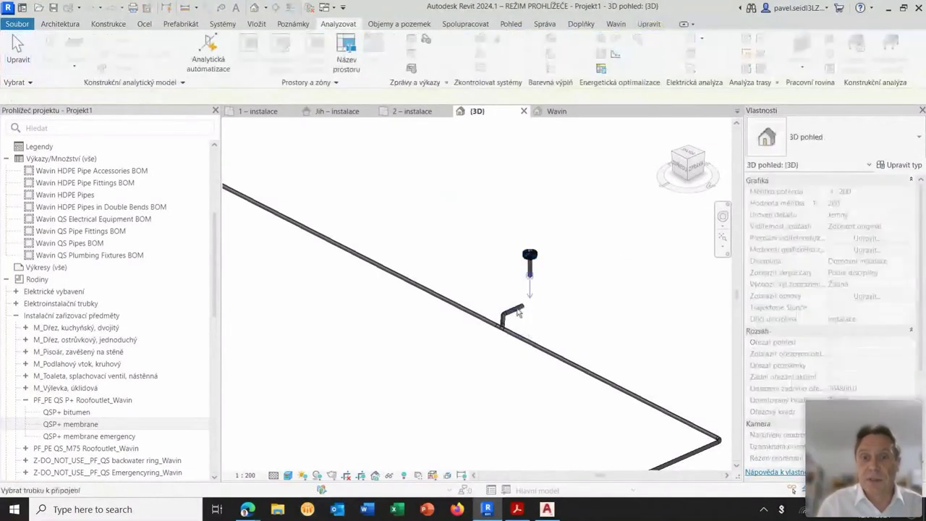
left_click(577, 316)
scroll(591, 314, "down", 3)
scroll(591, 314, "down", 2)
scroll(523, 347, "down", 1)
middle_click_drag(459, 343, 482, 353)
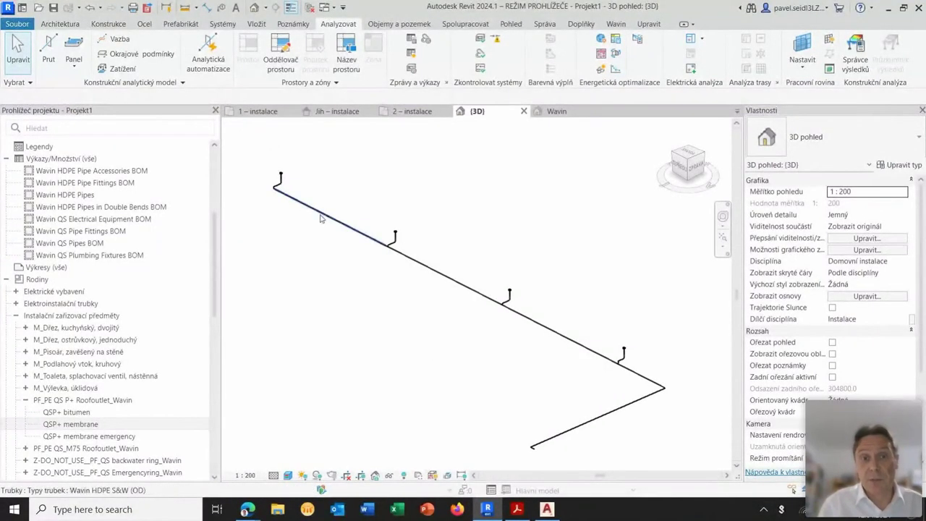
Set the first tee's connection_diameter1 to 125 in Properties.
middle_click_drag(322, 219, 308, 193)
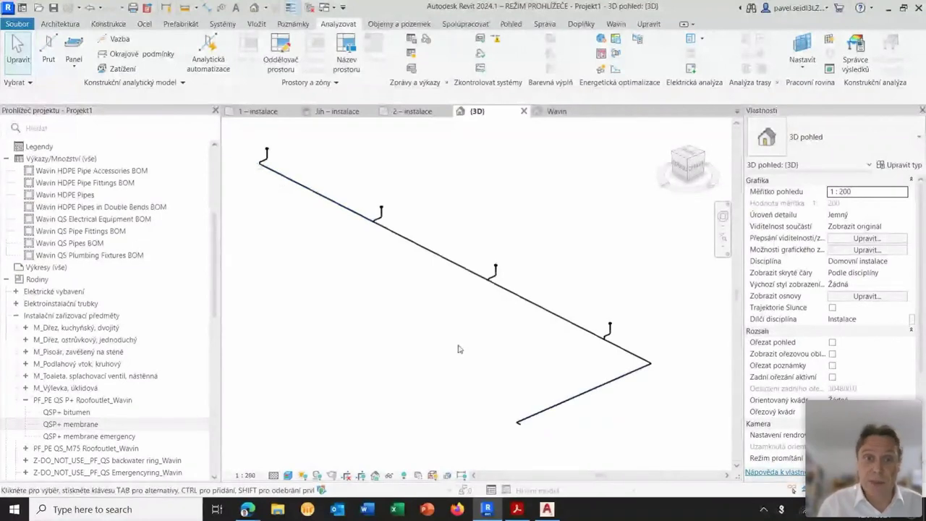
middle_click_drag(459, 349, 445, 358)
scroll(350, 308, "up", 1)
scroll(314, 242, "up", 1)
scroll(340, 242, "up", 1)
scroll(368, 246, "up", 1)
left_click(369, 259)
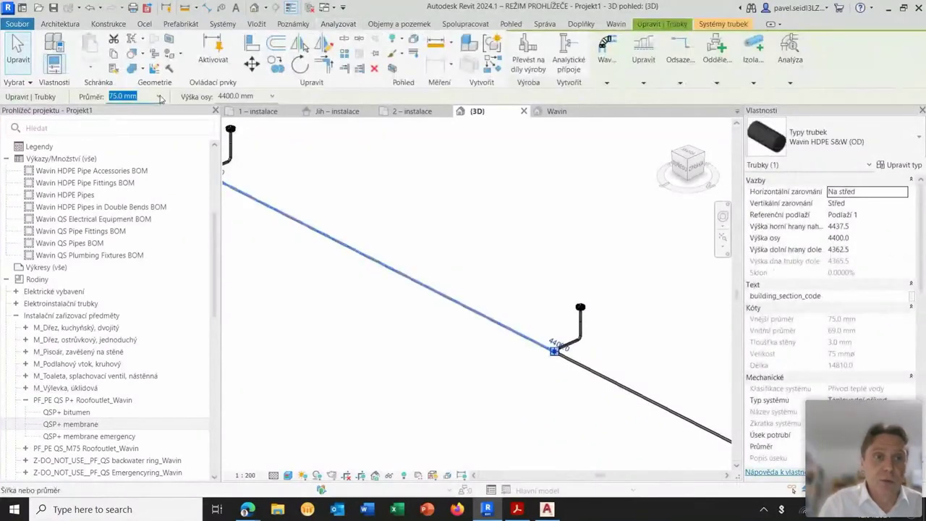
left_click(160, 96)
left_click(434, 370)
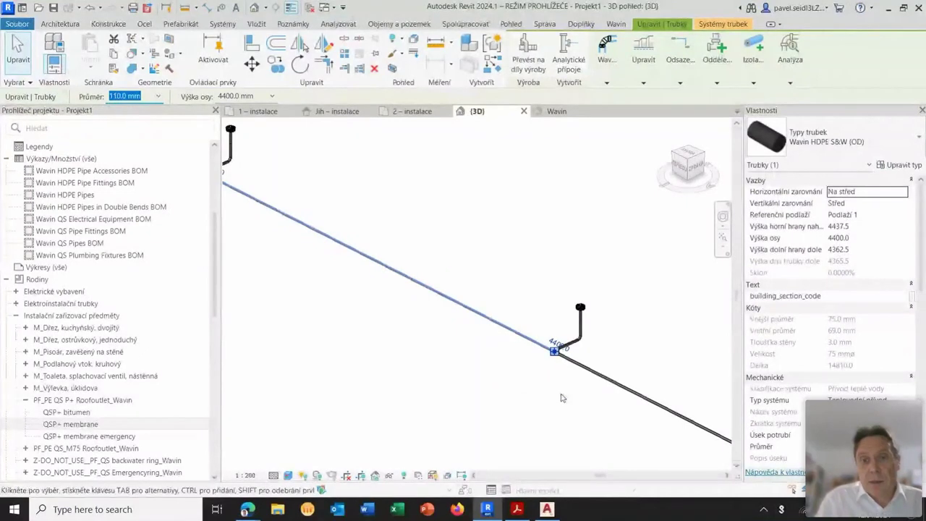
scroll(475, 358, "up", 5)
left_click(429, 268)
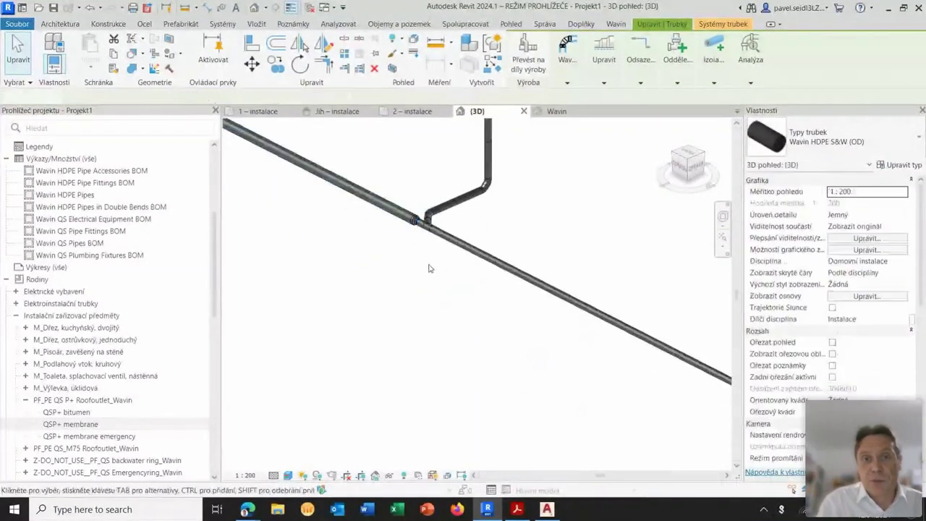
left_click(429, 268)
scroll(416, 242, "up", 2)
scroll(411, 238, "up", 2)
scroll(410, 239, "up", 1)
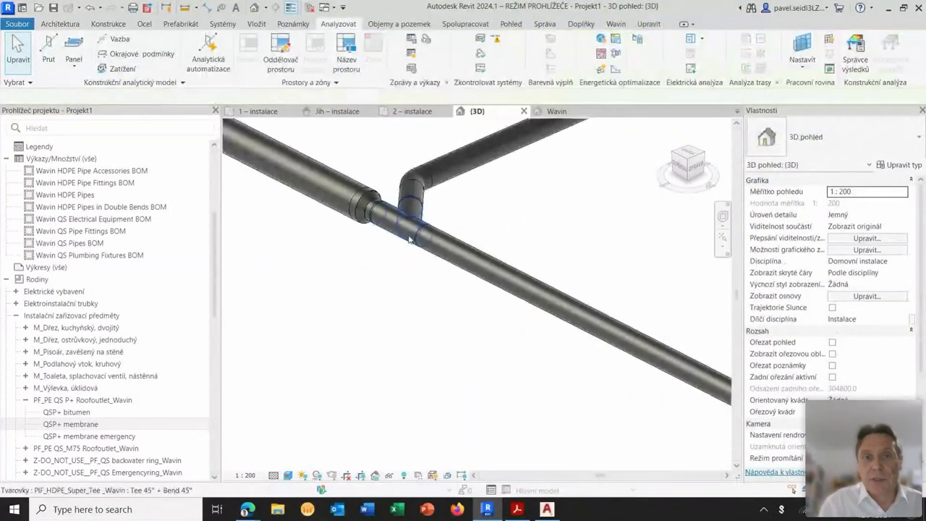
left_click(410, 239)
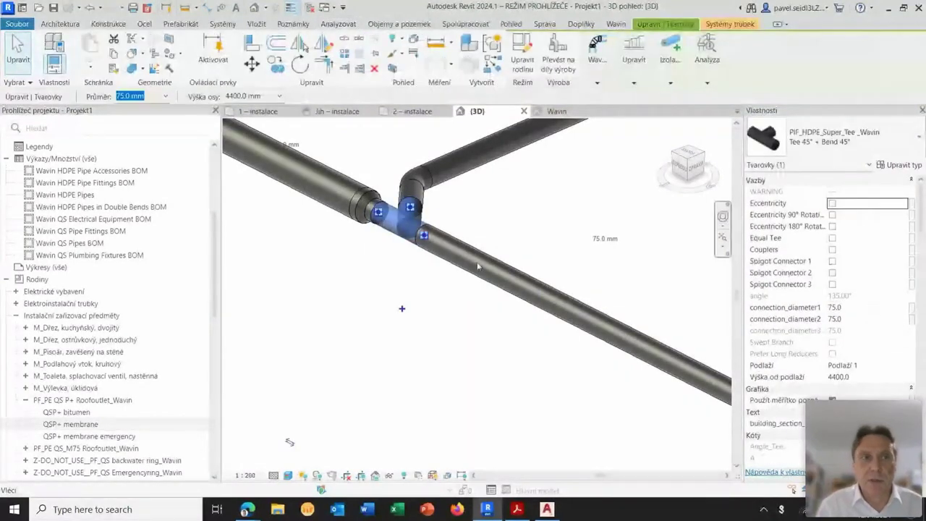
left_click(854, 309)
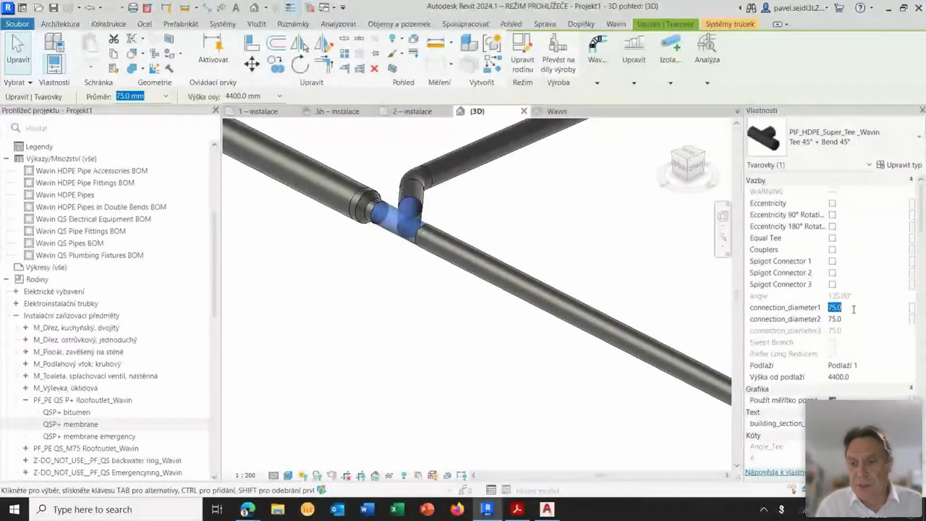
type("125")
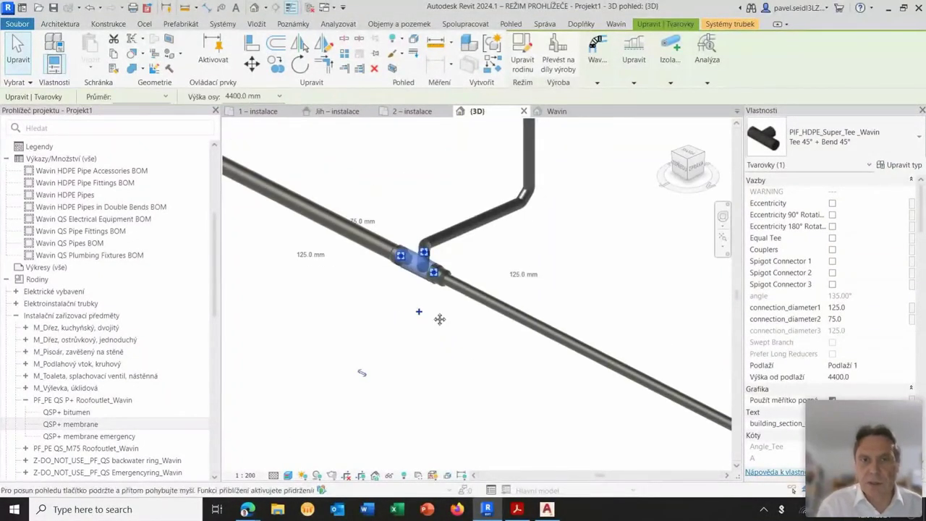
Set the collector pipe downstream of the tee to Průměr 125 mm.
middle_click_drag(439, 318, 338, 206)
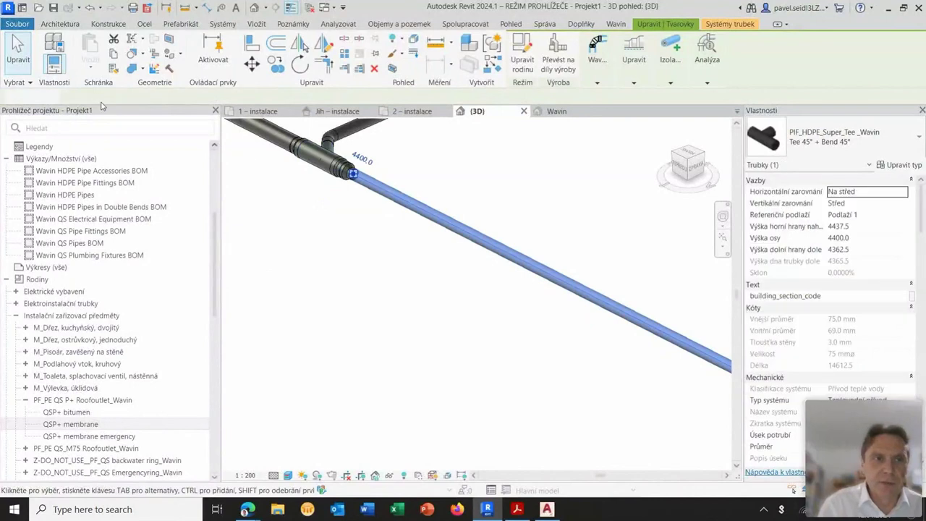
left_click(158, 97)
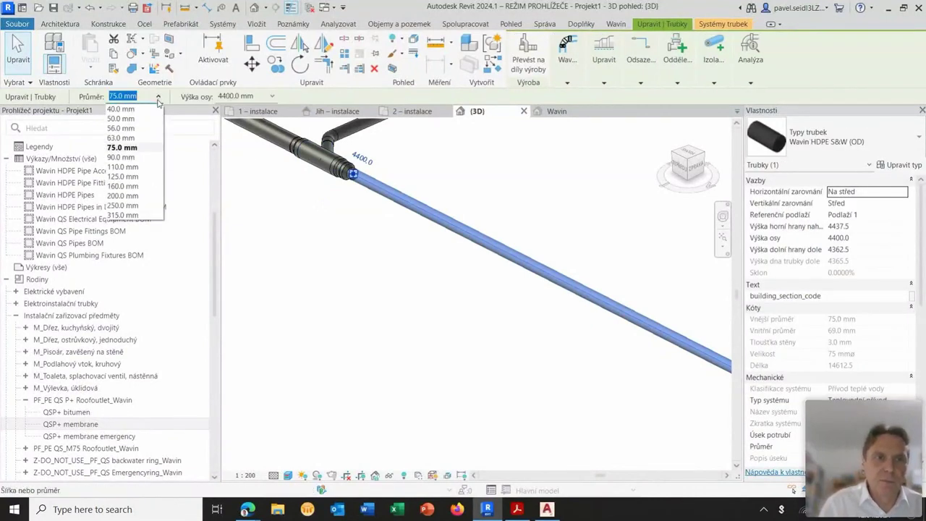
left_click(439, 296)
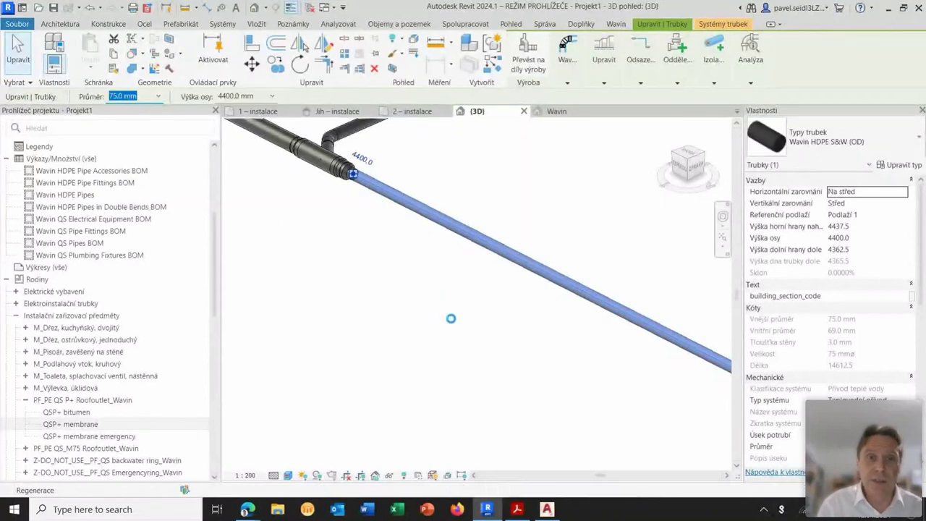
type("125")
key("Return")
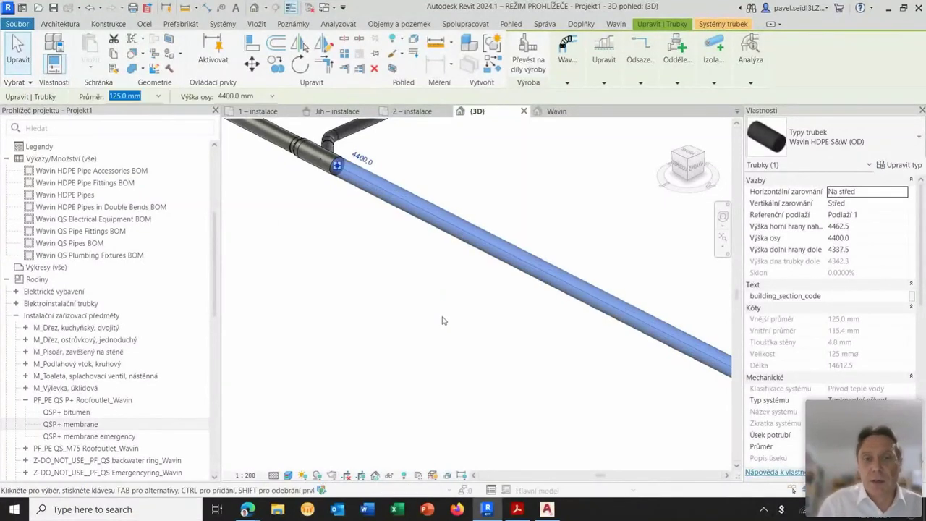
scroll(447, 322, "down", 2)
left_click(447, 336)
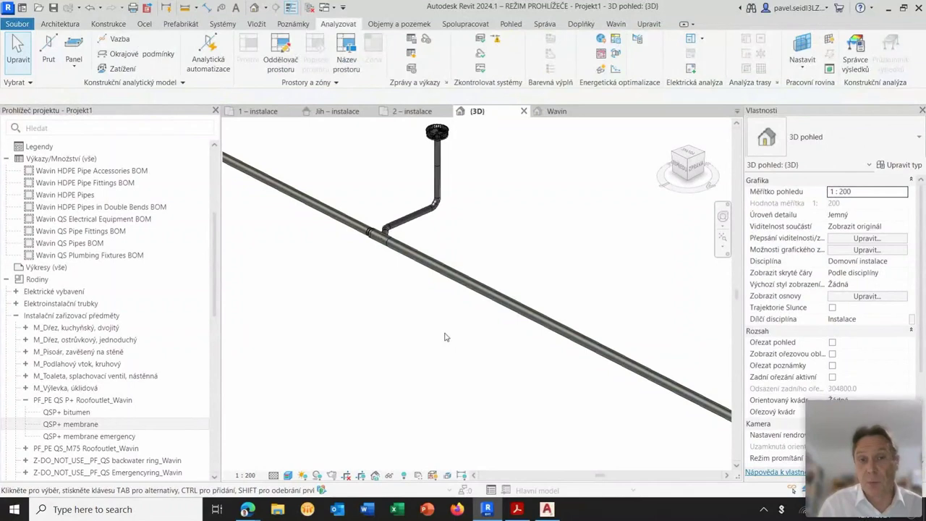
Set the next junction tee's connection_diameter1 to 125.
scroll(443, 335, "down", 1)
mouse_move(410, 325)
middle_mouse_down()
mouse_move(561, 359)
mouse_move(459, 331)
middle_mouse_up()
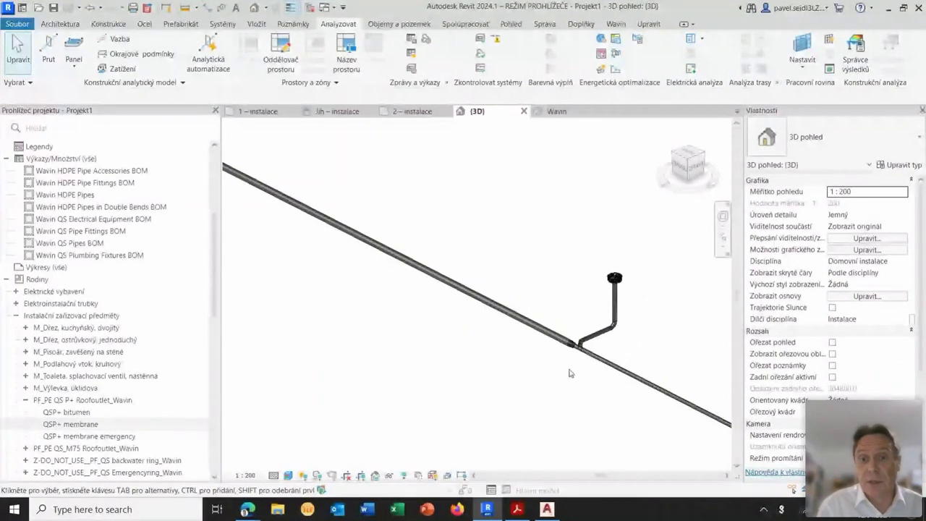
scroll(569, 372, "up", 2)
scroll(550, 351, "up", 3)
scroll(518, 319, "up", 2)
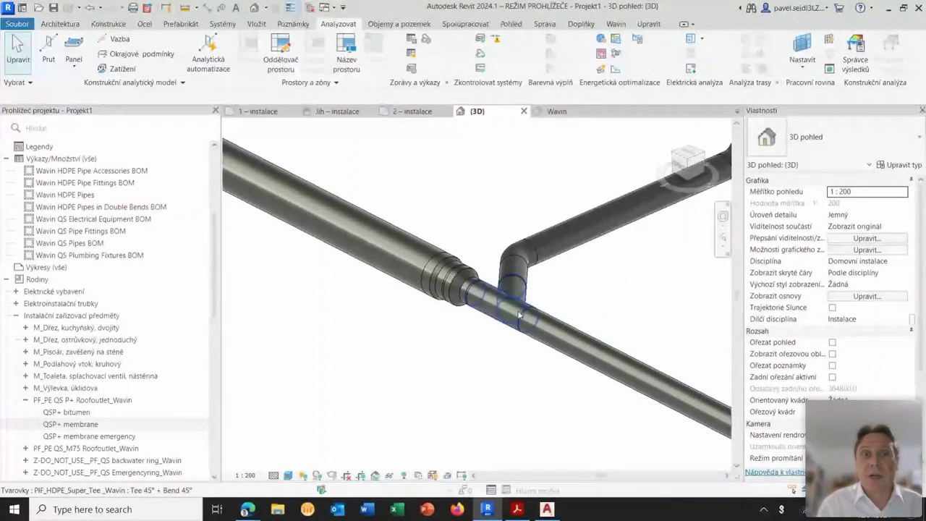
left_click(519, 315)
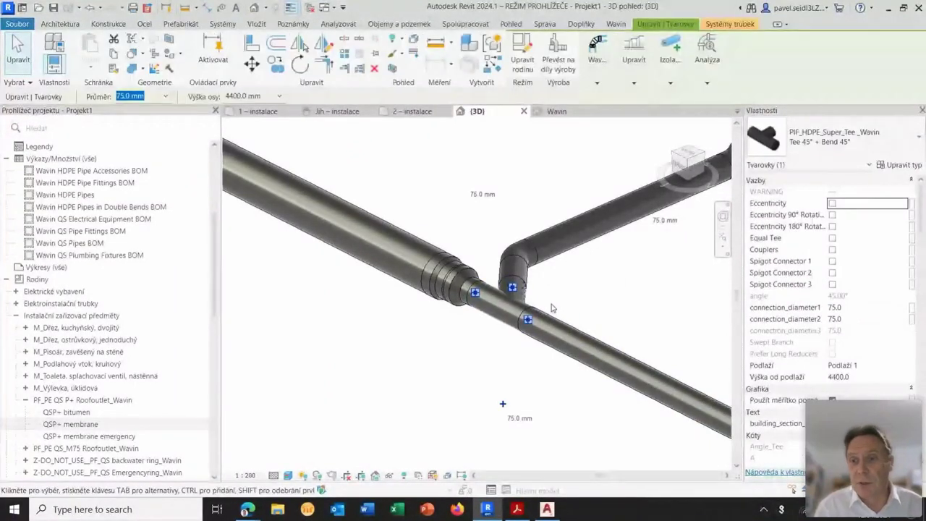
left_click(867, 308)
type("125")
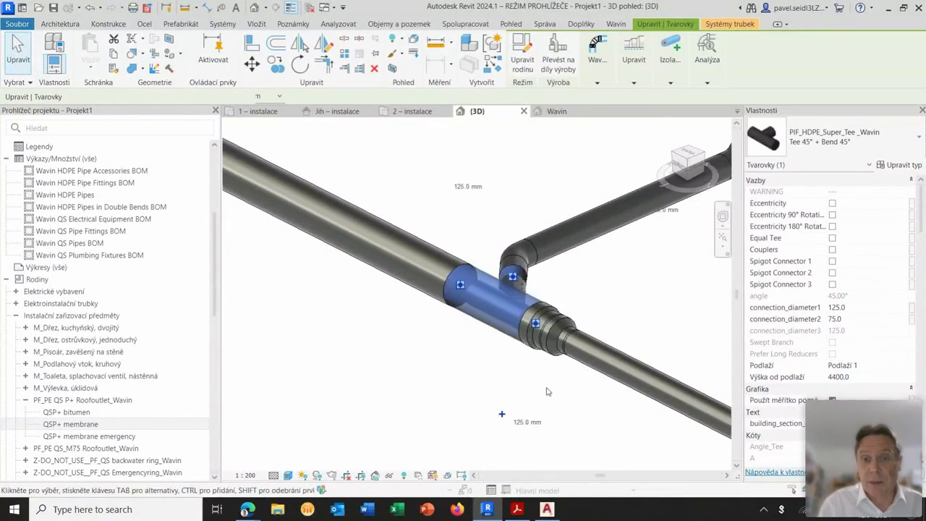
Select the collector pipe after this tee and review its diameter list.
scroll(547, 392, "down", 5)
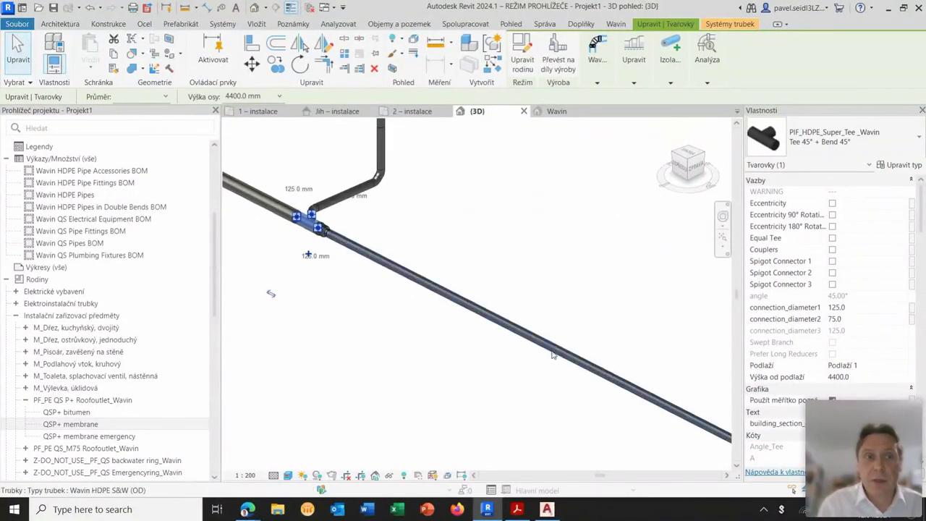
left_click(552, 355)
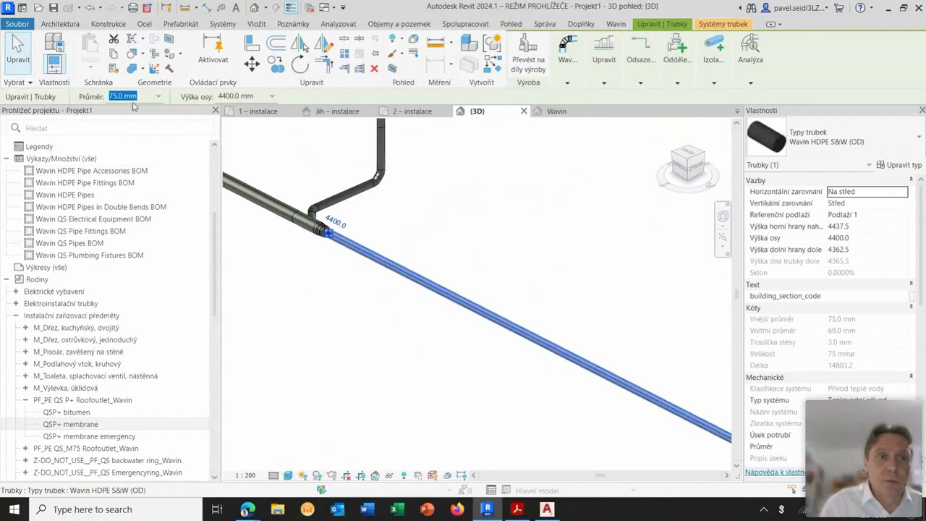
left_click(158, 96)
left_click(163, 182)
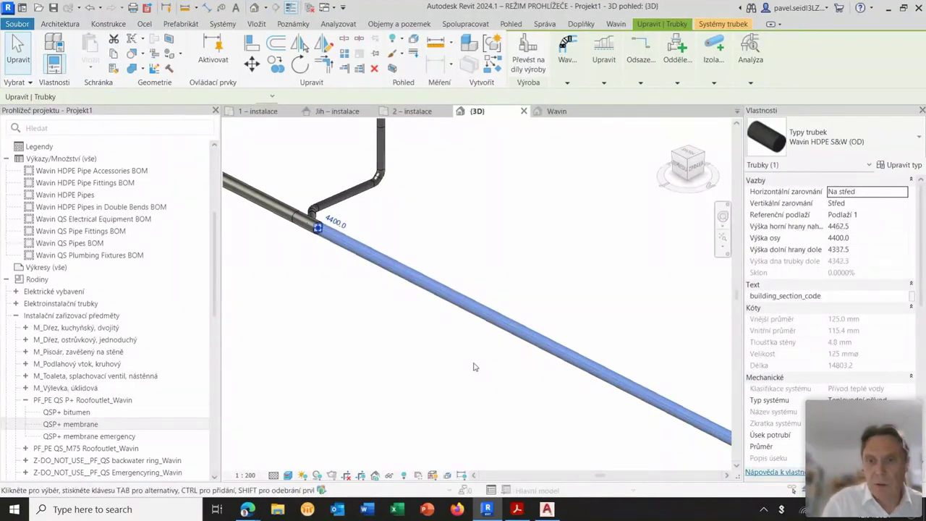
scroll(474, 366, "down", 3)
scroll(511, 220, "up", 3)
scroll(558, 358, "up", 2)
scroll(507, 312, "up", 2)
scroll(474, 268, "up", 2)
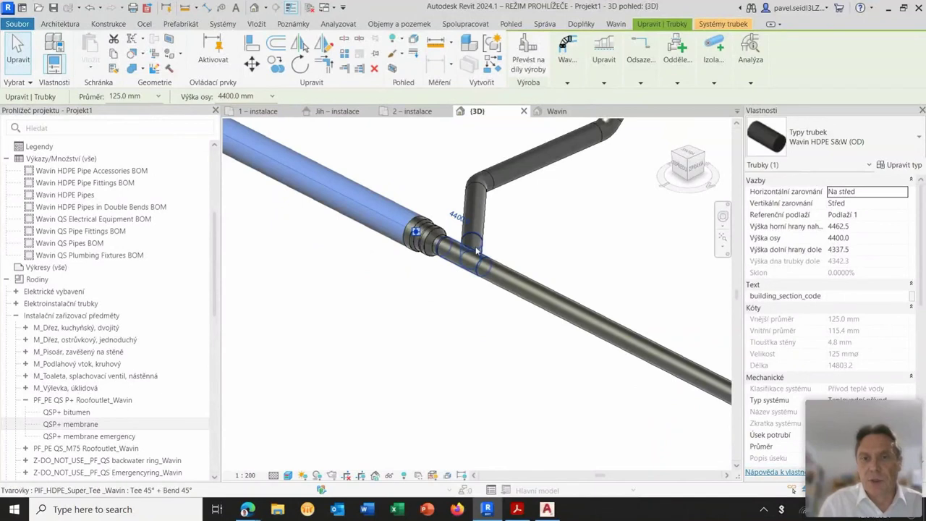
Set the far junction tee's connection_diameter1 to 160.
left_click(477, 251)
left_click(863, 310)
double_click(863, 310)
type("160")
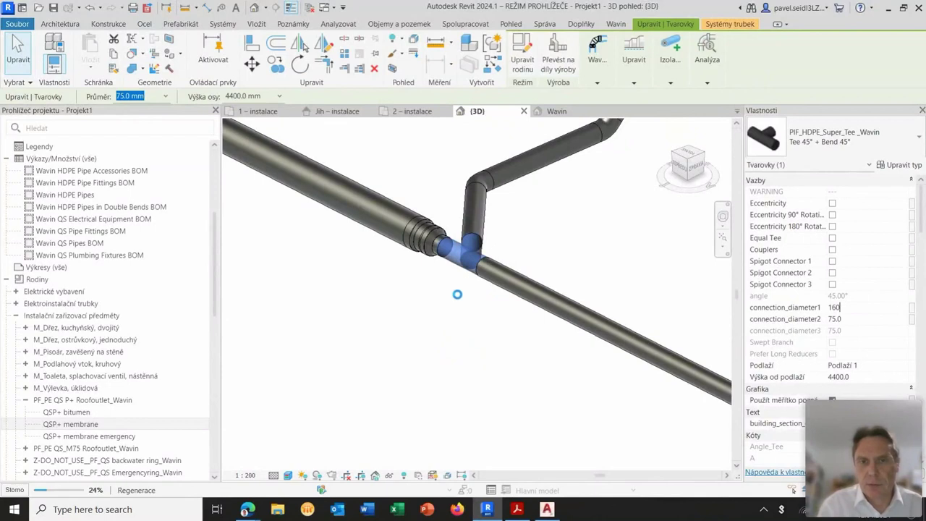
scroll(493, 272, "down", 5)
scroll(494, 272, "down", 2)
mouse_move(493, 272)
middle_mouse_down()
mouse_move(560, 299)
mouse_move(569, 282)
middle_mouse_up()
left_click_drag(668, 247, 579, 344)
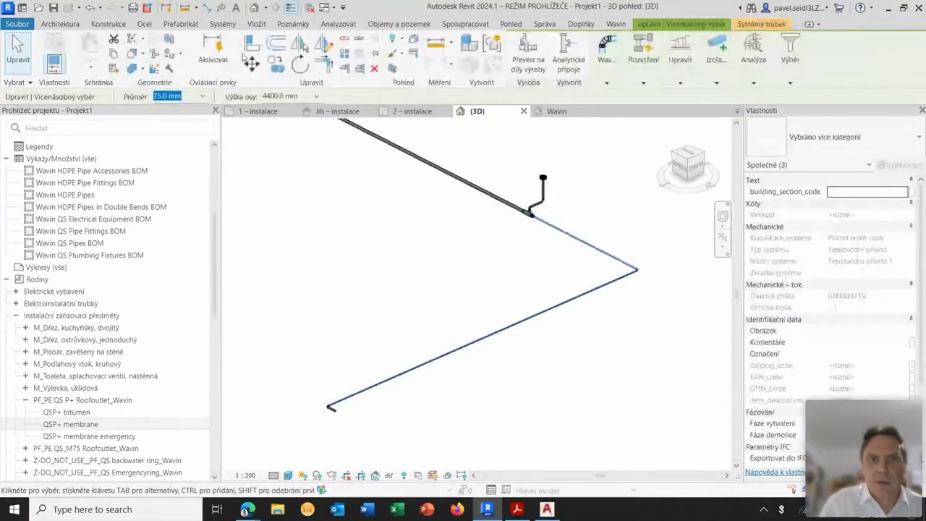
Crossing-select the pipes at the run's open end and set their Průměr to 160.0 mm.
left_click(203, 98)
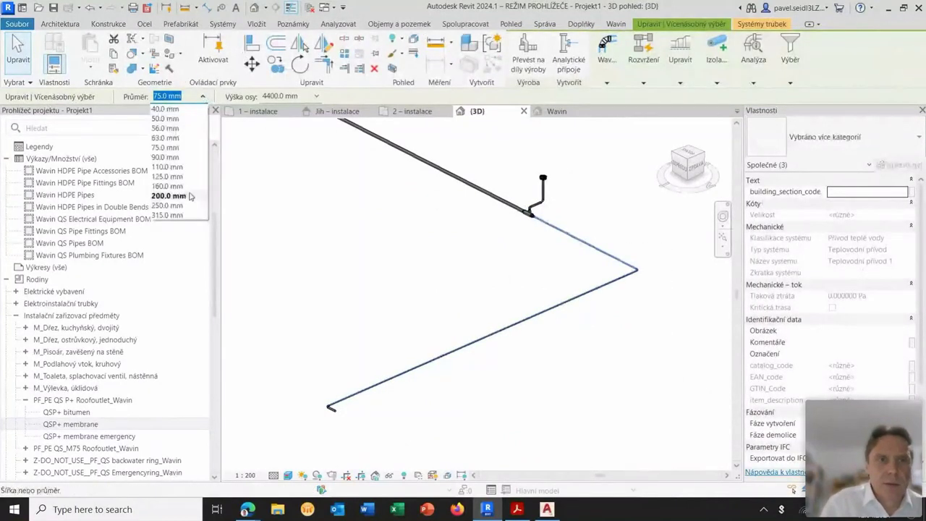
key("Escape")
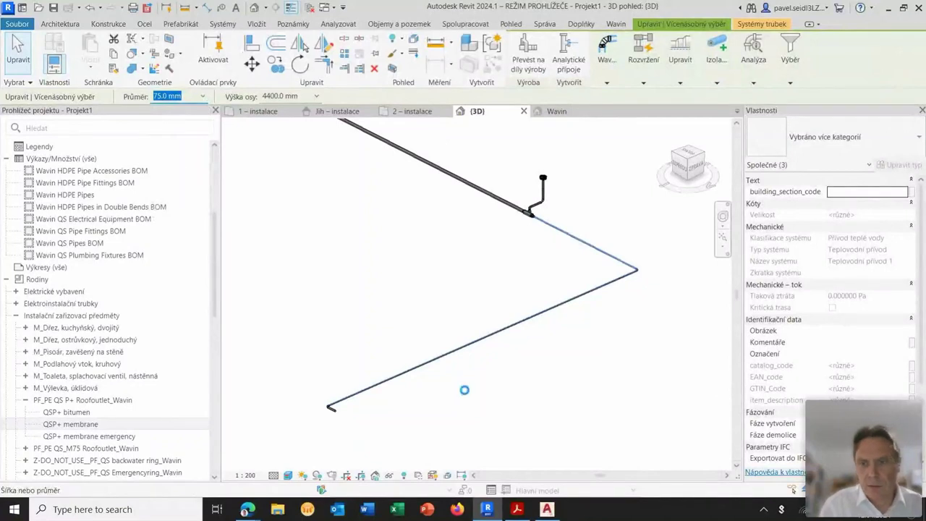
scroll(420, 325, "up", 3)
scroll(408, 314, "up", 3)
left_click_drag(409, 308, 361, 405)
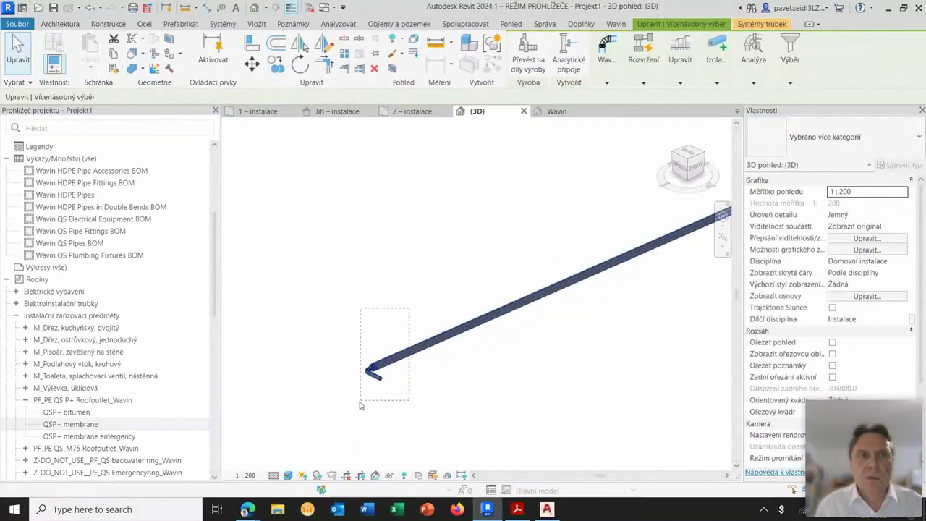
left_click(203, 96)
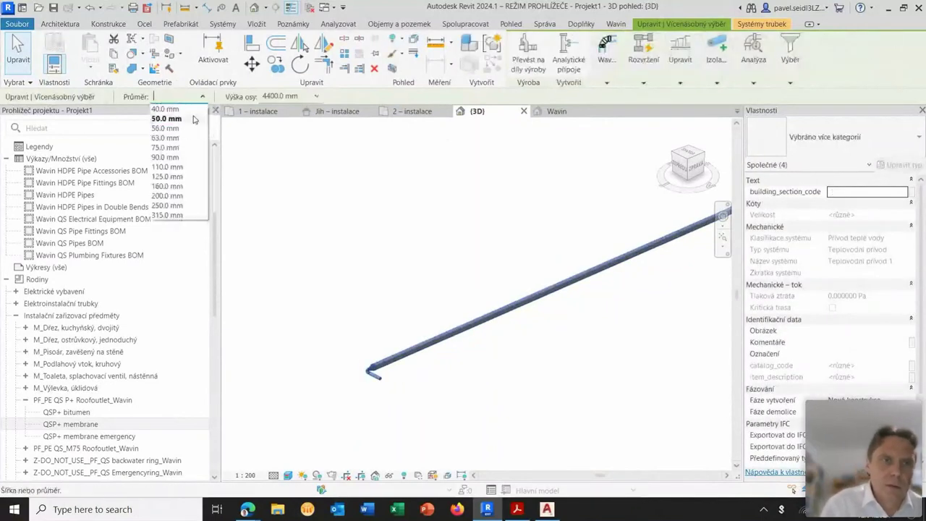
left_click(179, 186)
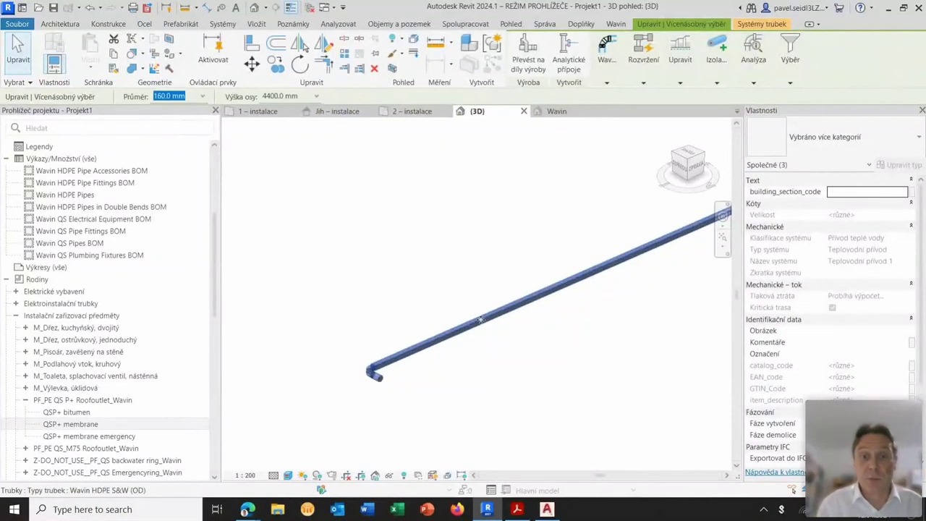
scroll(472, 281, "down", 5)
scroll(415, 296, "up", 2)
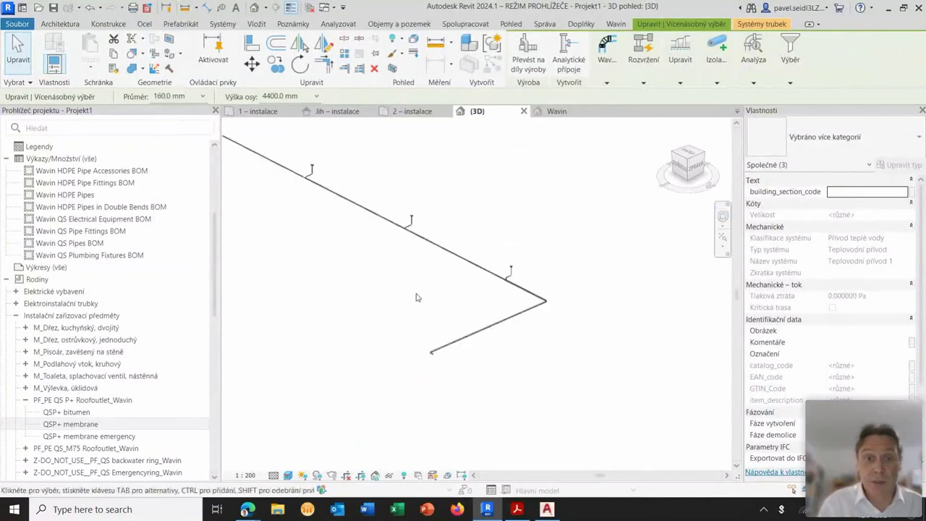
left_click(366, 288)
left_click(366, 288)
scroll(385, 286, "down", 2)
middle_click_drag(385, 285, 438, 304)
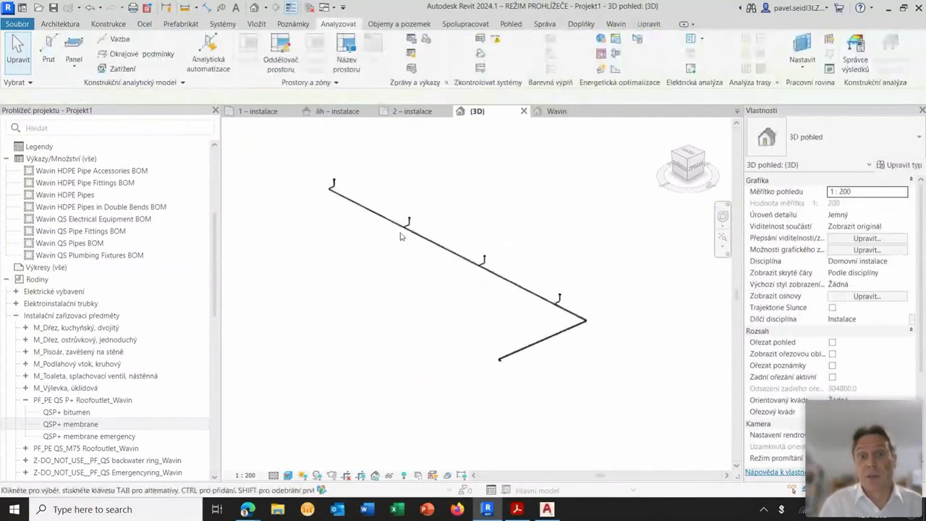
In the Wavin 3D view, make every visible reducer eccentric via Select All Instances.
left_click(557, 111)
scroll(450, 238, "down", 3)
middle_click_drag(466, 311, 430, 240)
scroll(405, 224, "up", 1)
scroll(348, 207, "up", 2)
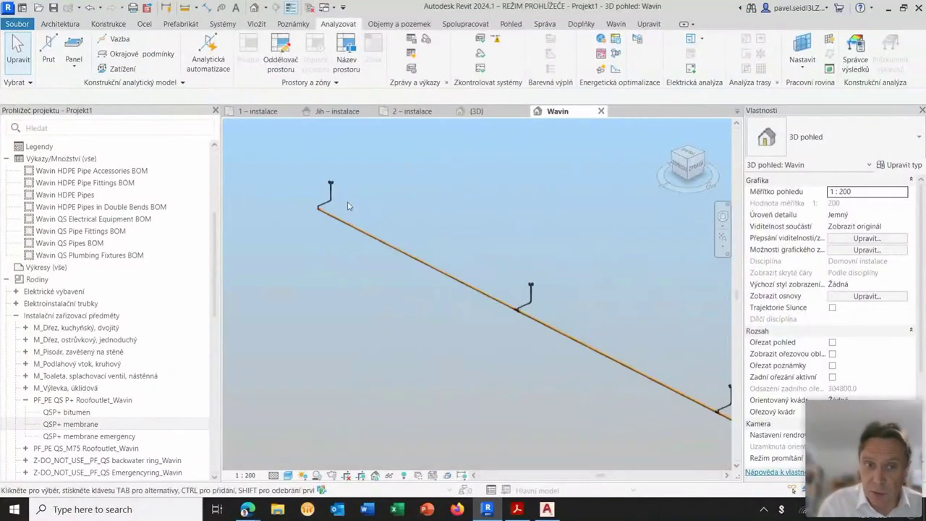
scroll(320, 207, "up", 2)
scroll(340, 199, "up", 1)
scroll(362, 213, "up", 1)
scroll(364, 219, "up", 1)
scroll(388, 188, "up", 1)
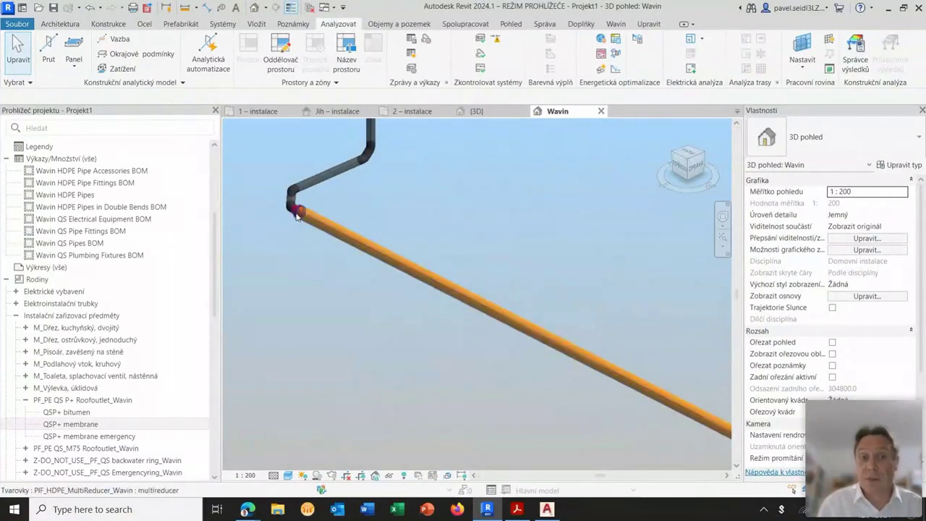
left_click(296, 212)
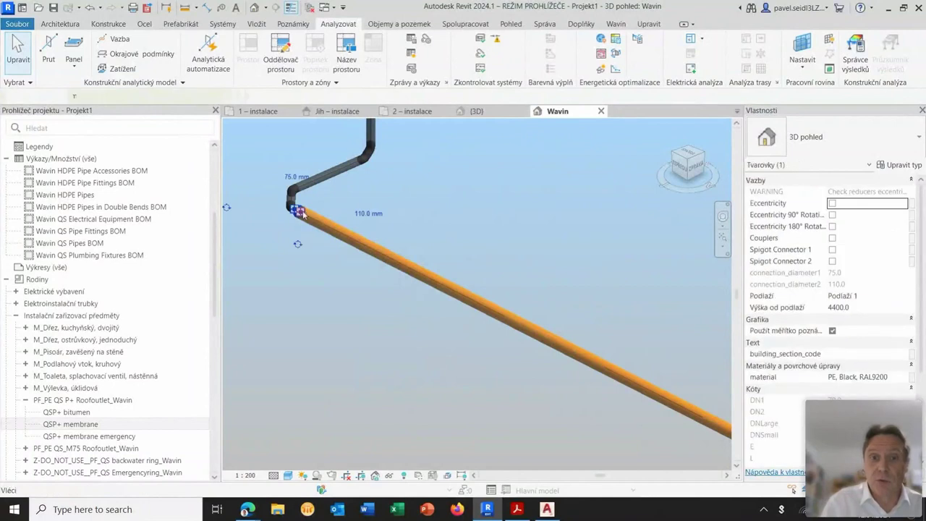
right_click(299, 210)
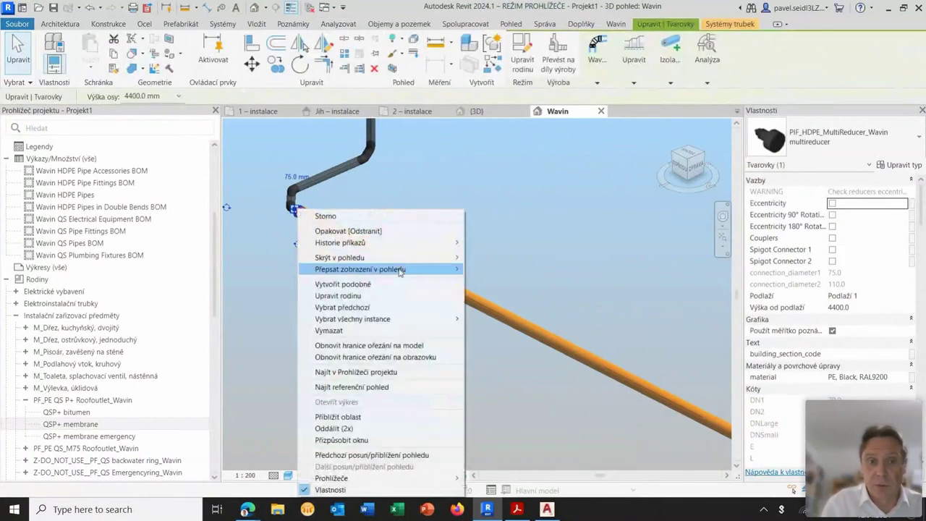
mouse_move(353, 320)
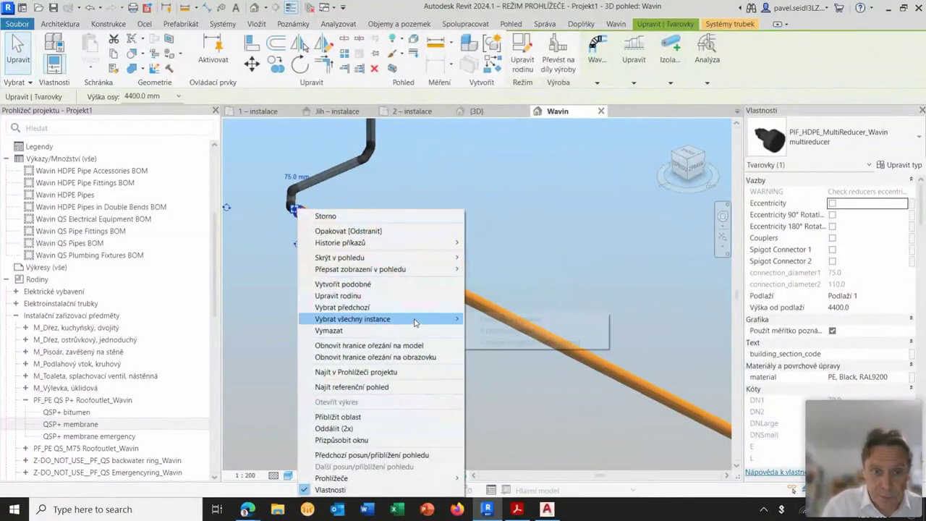
left_click(507, 319)
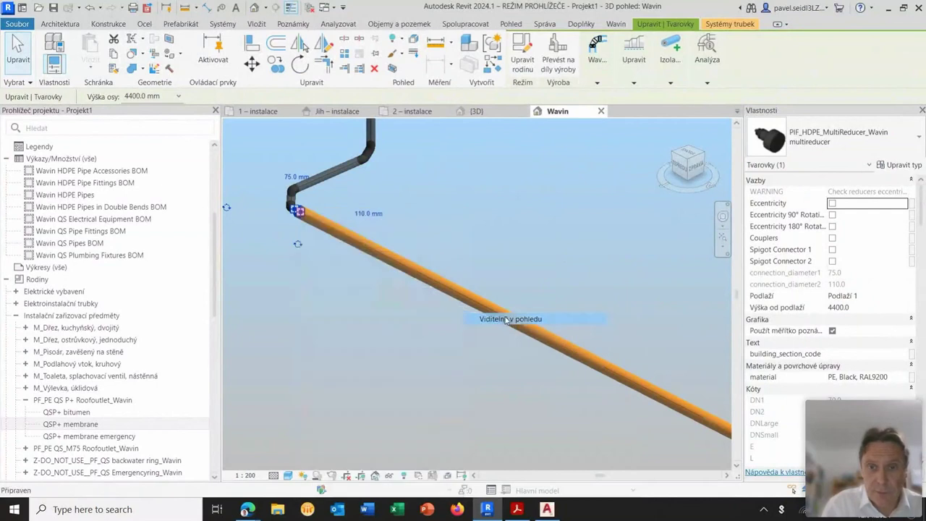
left_click(832, 205)
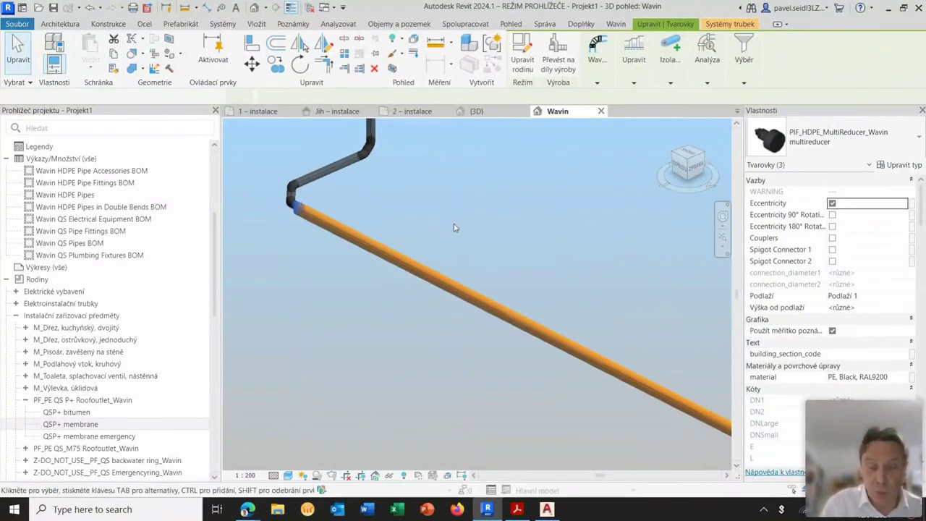
scroll(464, 290, "down", 2)
scroll(453, 372, "down", 2)
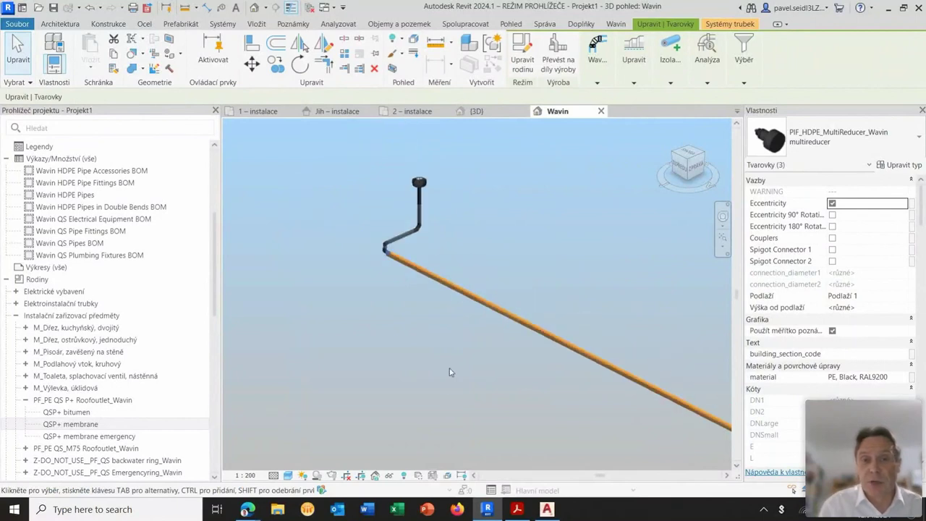
Make the tee joining the riser and collector eccentric.
left_click(464, 372)
mouse_move(441, 326)
middle_mouse_down()
mouse_move(366, 258)
mouse_move(471, 306)
mouse_move(506, 290)
mouse_move(435, 303)
middle_mouse_up()
scroll(435, 303, "up", 2)
scroll(435, 303, "up", 2)
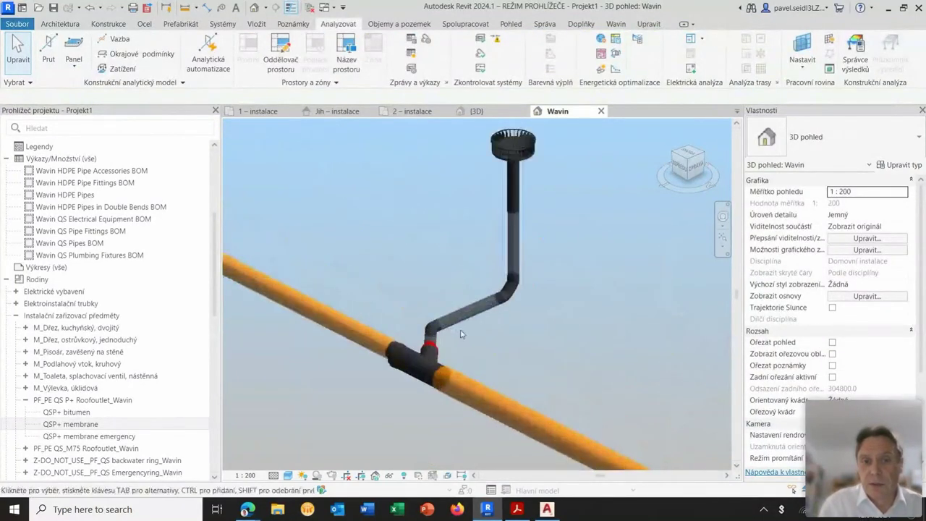
scroll(437, 283, "up", 2)
scroll(437, 276, "up", 2)
left_click(440, 274)
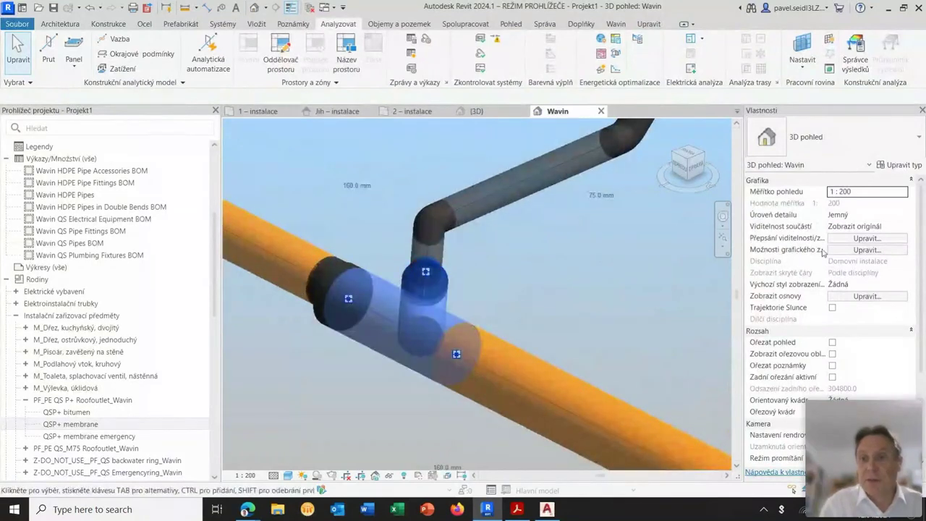
left_click(833, 204)
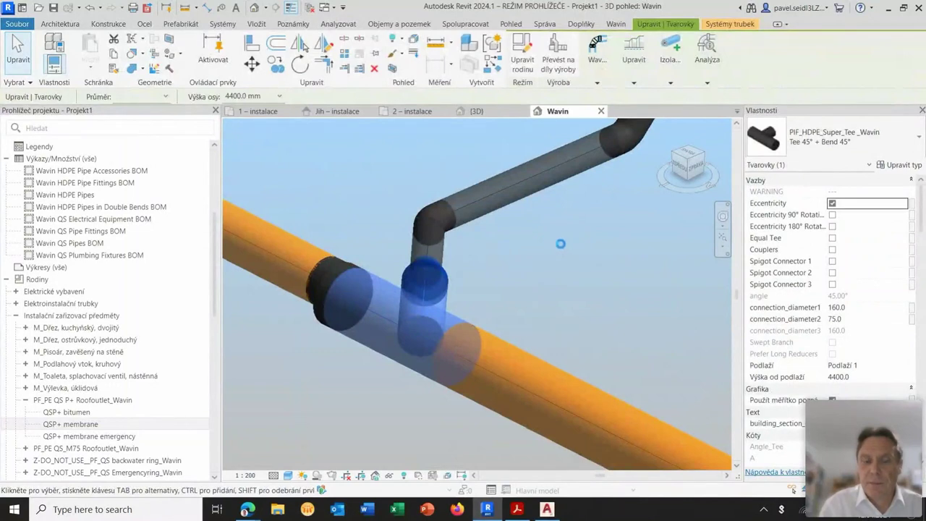
left_click(563, 256)
Return to the Jih – instalace elevation showing the 160 mm collector at roof level.
scroll(562, 257, "down", 5)
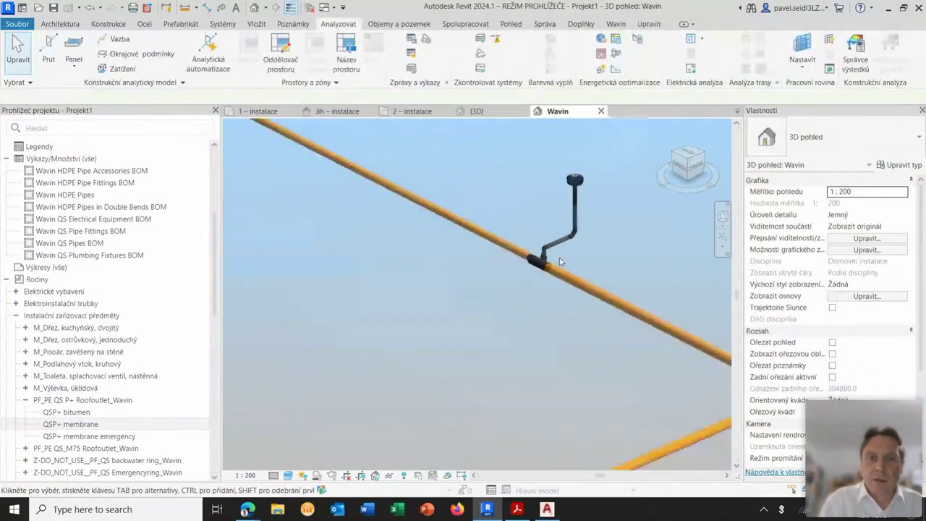
scroll(553, 268, "down", 3)
scroll(542, 304, "down", 2)
mouse_move(542, 311)
middle_mouse_down()
mouse_move(495, 335)
mouse_move(550, 348)
middle_mouse_up()
left_click(339, 113)
scroll(579, 253, "up", 3)
scroll(561, 245, "up", 1)
scroll(558, 242, "up", 2)
scroll(554, 239, "up", 1)
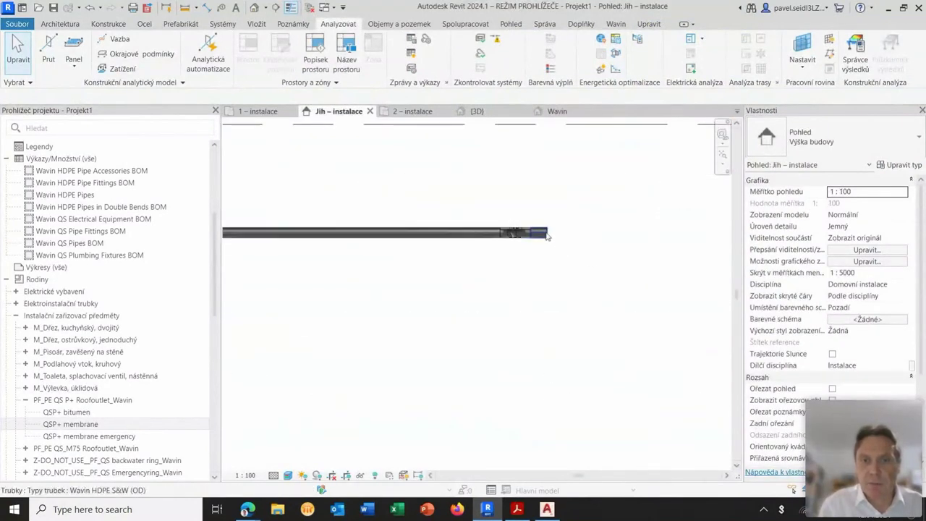
Draw a vertical downpipe from the 160 mm collector's open end down to Podlaží 1.
left_click(550, 235)
right_click(550, 235)
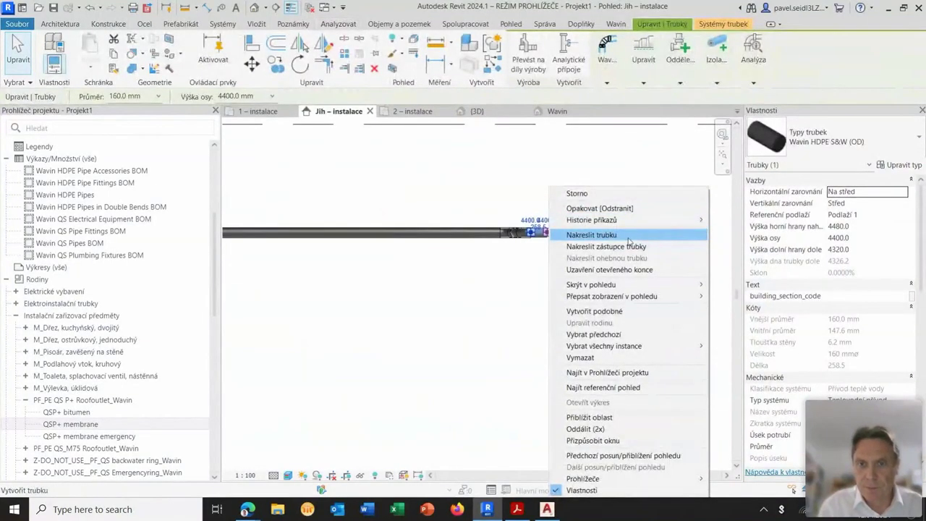
left_click(626, 236)
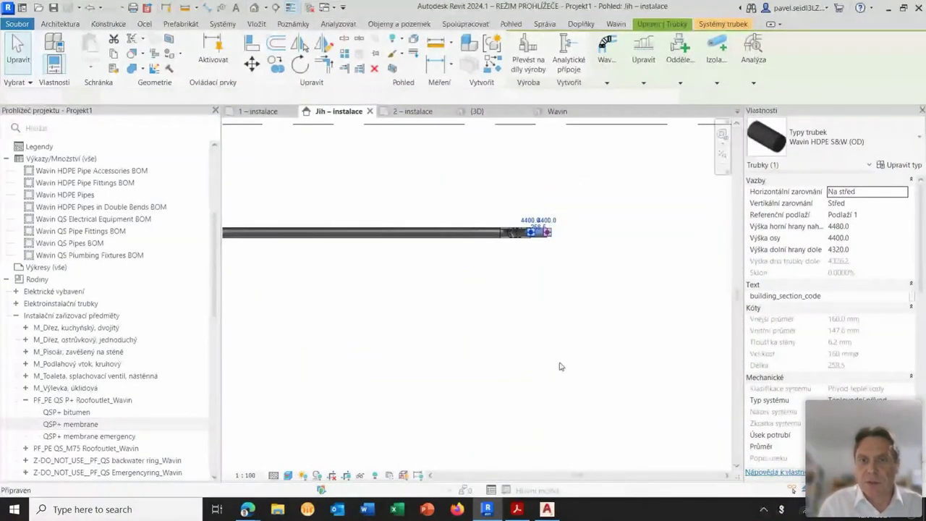
scroll(560, 366, "down", 1)
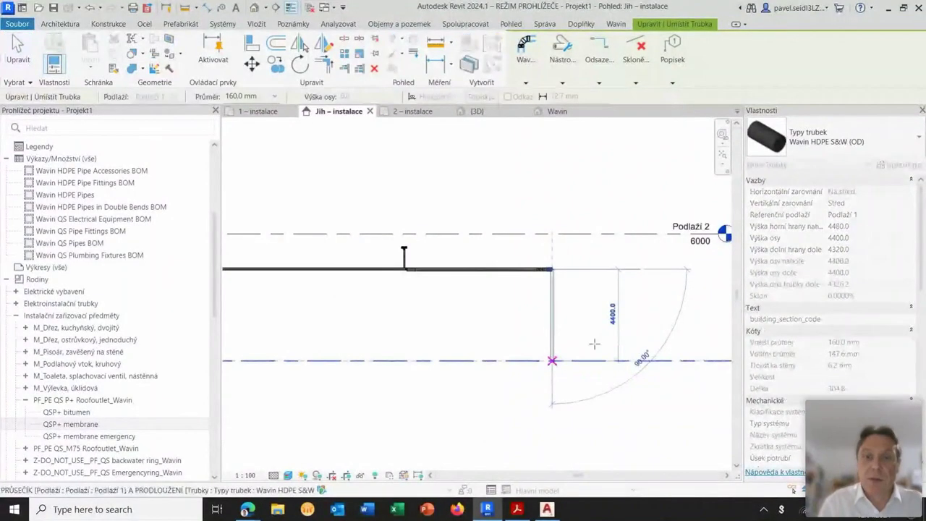
left_click(594, 344)
key("Escape")
key("Escape")
mouse_move(584, 340)
middle_mouse_down()
mouse_move(579, 304)
mouse_move(571, 351)
middle_mouse_up()
scroll(580, 304, "up", 3)
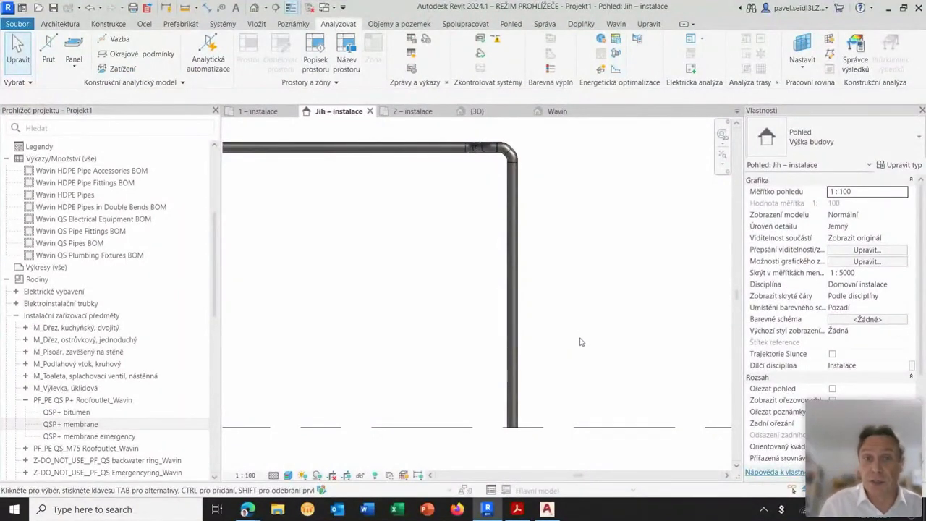
Split the downpipe 1000 mm above the floor with Split Element.
left_click(650, 25)
left_click(384, 38)
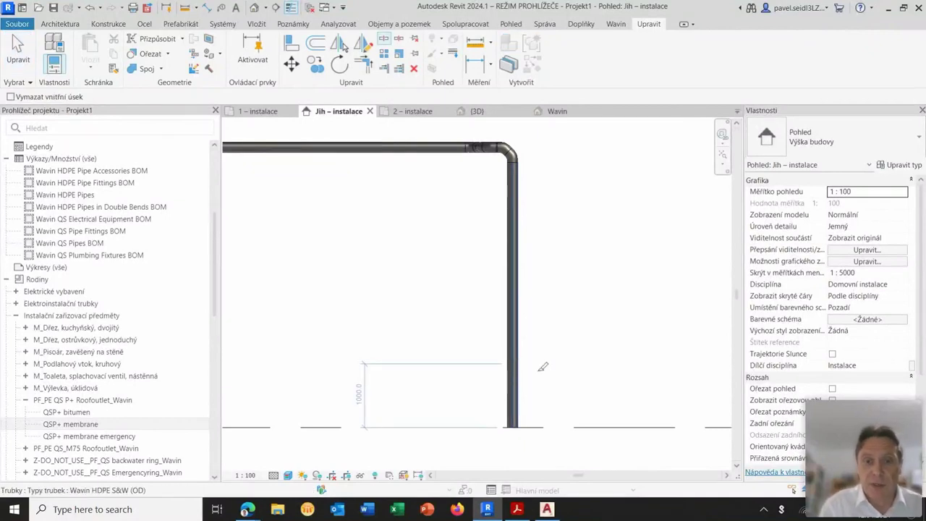
left_click(513, 363)
key("Escape")
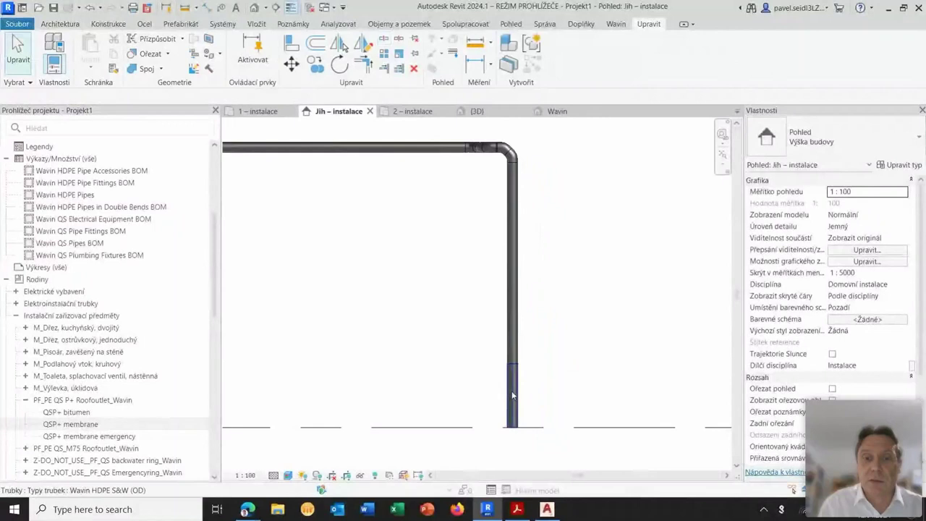
Change the lower downpipe section's Průměr to 250.0 mm, adding a reducer.
left_click(513, 395)
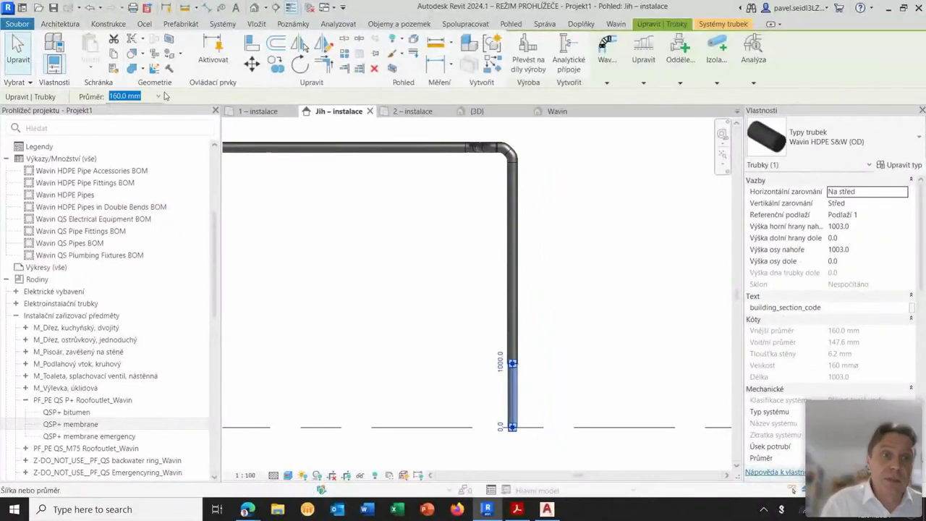
left_click(159, 96)
key("Escape")
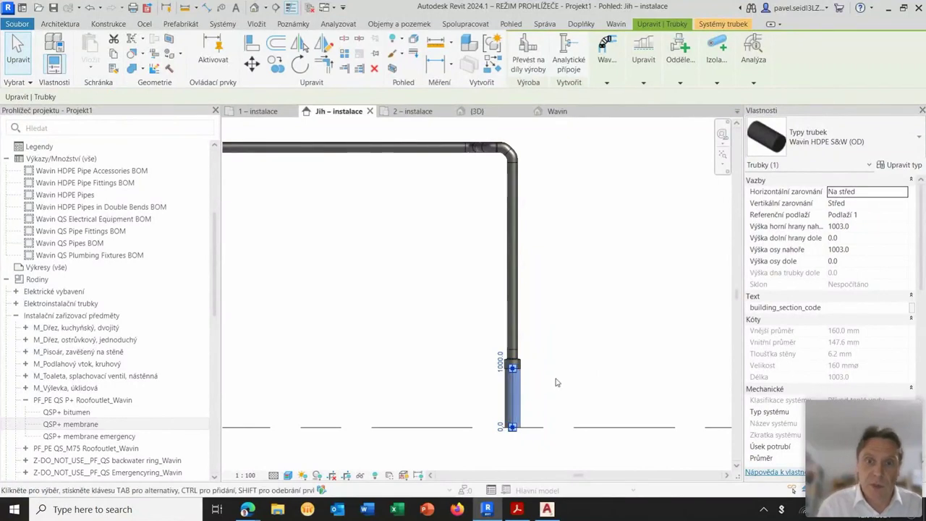
key("Escape")
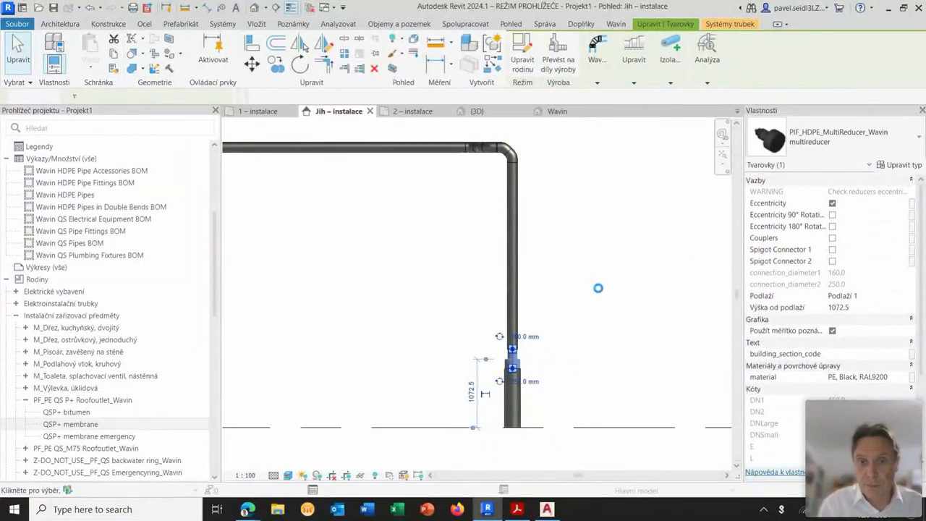
Split the 160 mm downpipe again at 1724 mm and select the new electrofusion coupler.
left_click(557, 327)
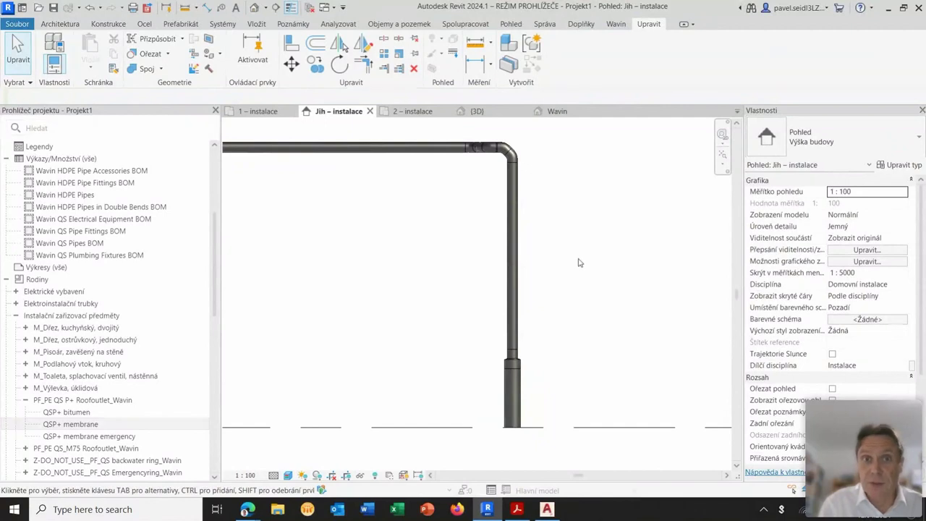
left_click(383, 39)
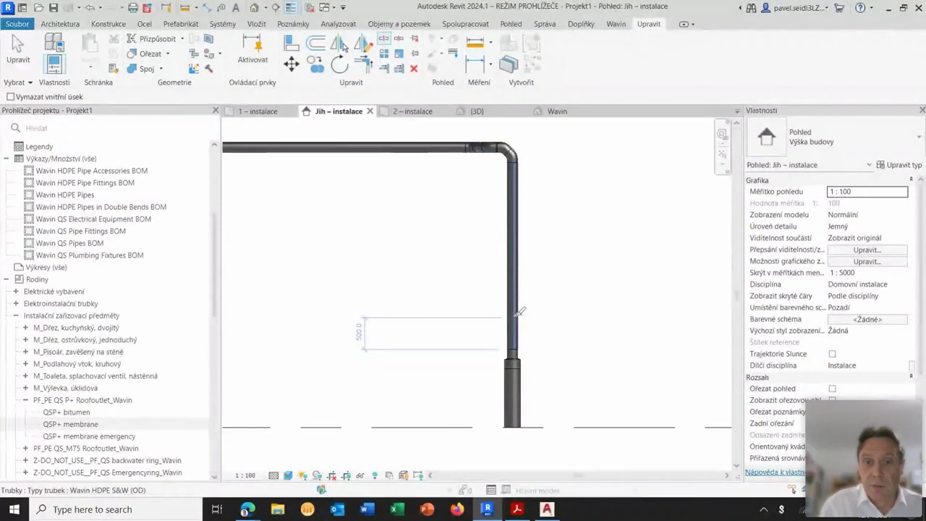
left_click(515, 316)
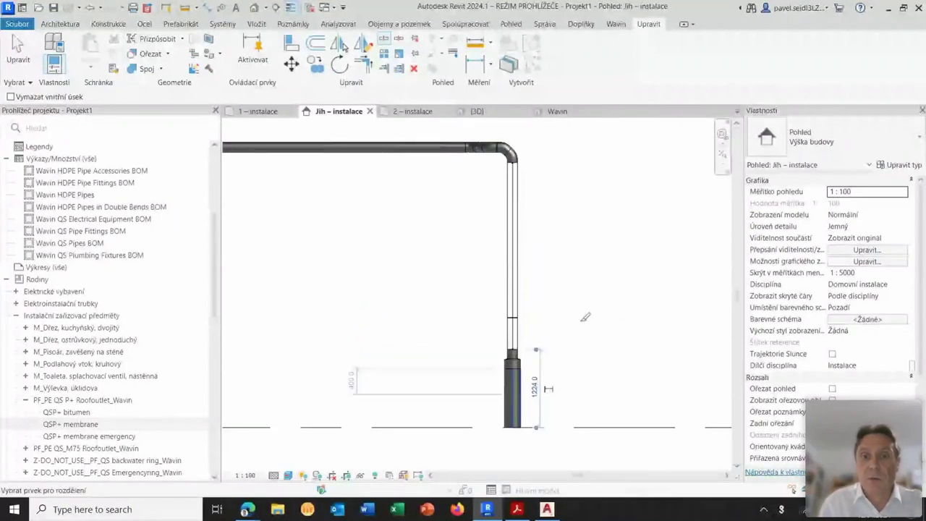
key("Escape")
scroll(529, 326, "up", 3)
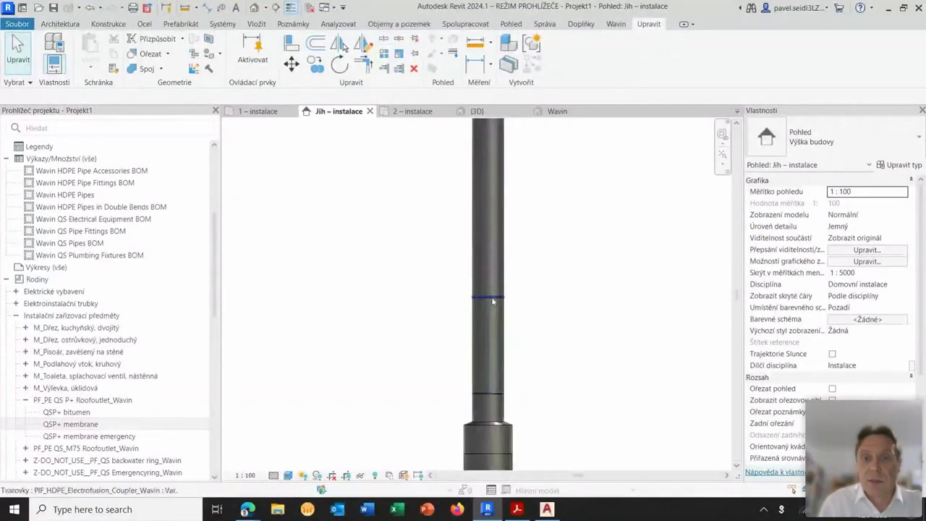
left_click(489, 296)
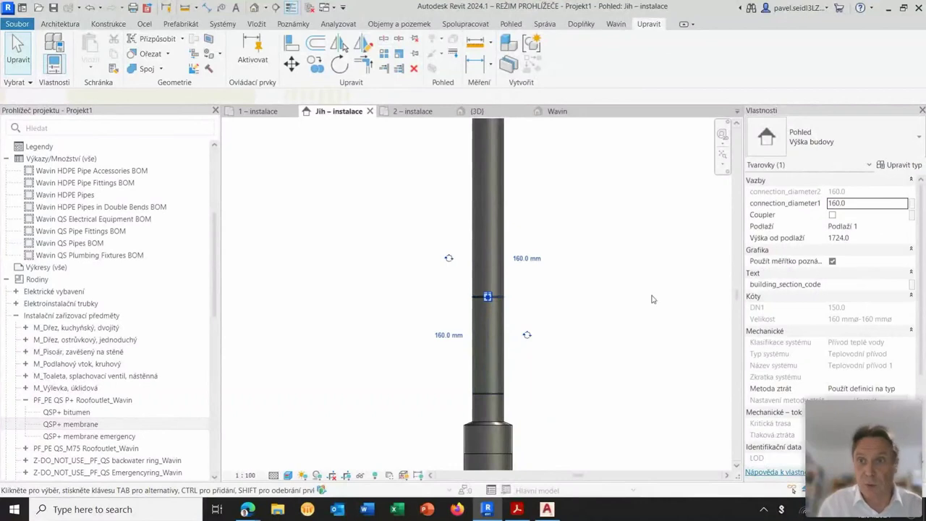
Change the 160 mm coupler's type to PIF_HDPE_Expansion_Socket_Wavin.
left_click(832, 145)
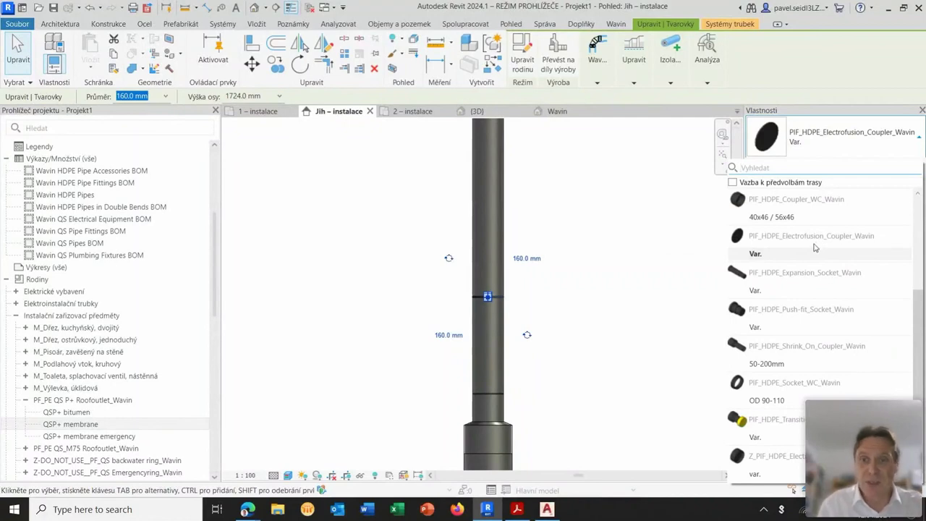
scroll(813, 251, "up", 2)
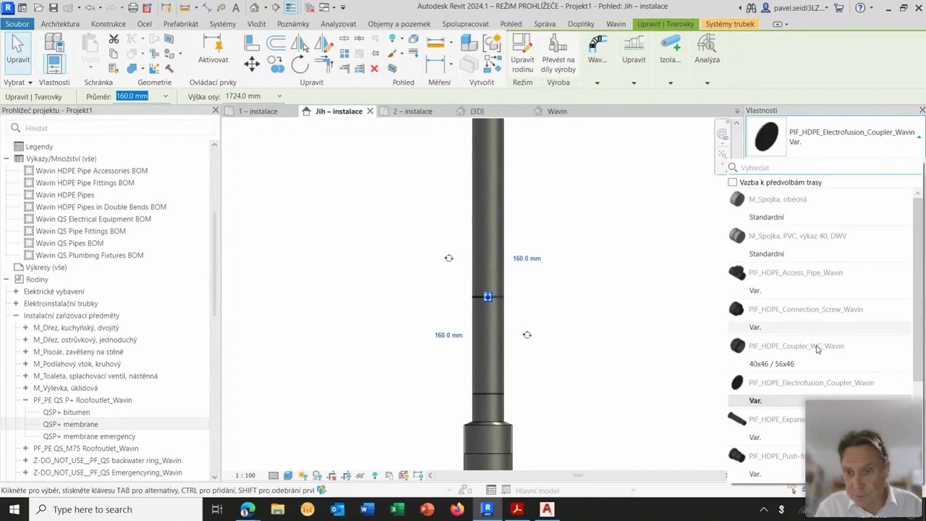
left_click(775, 427)
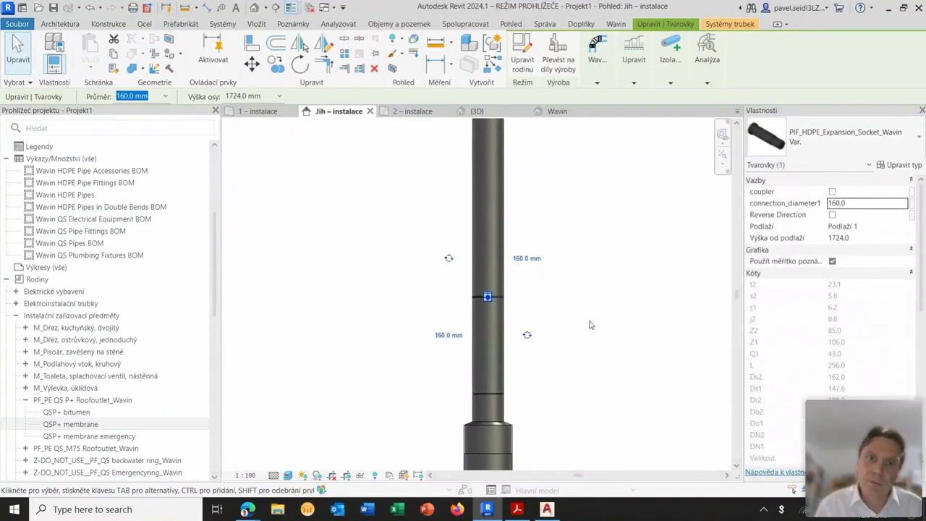
scroll(583, 333, "down", 3)
scroll(567, 271, "up", 2)
scroll(556, 240, "up", 2)
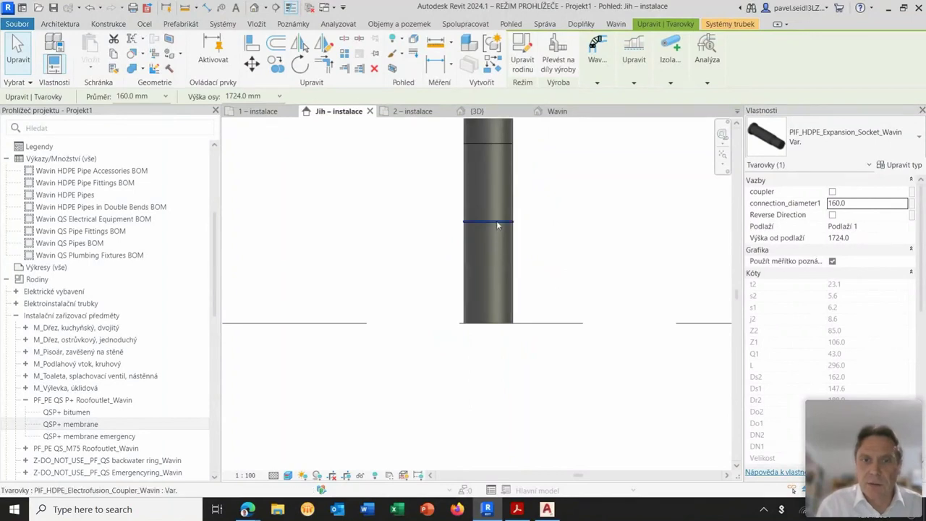
Replace the lower 250 mm coupler with PIF_HDPE_Access_Pipe_Wavin.
left_click(497, 233)
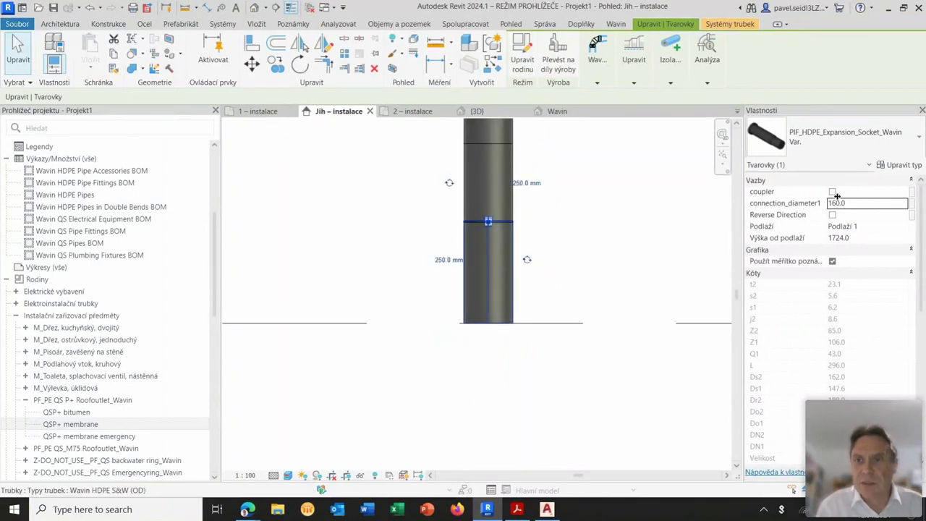
left_click(830, 137)
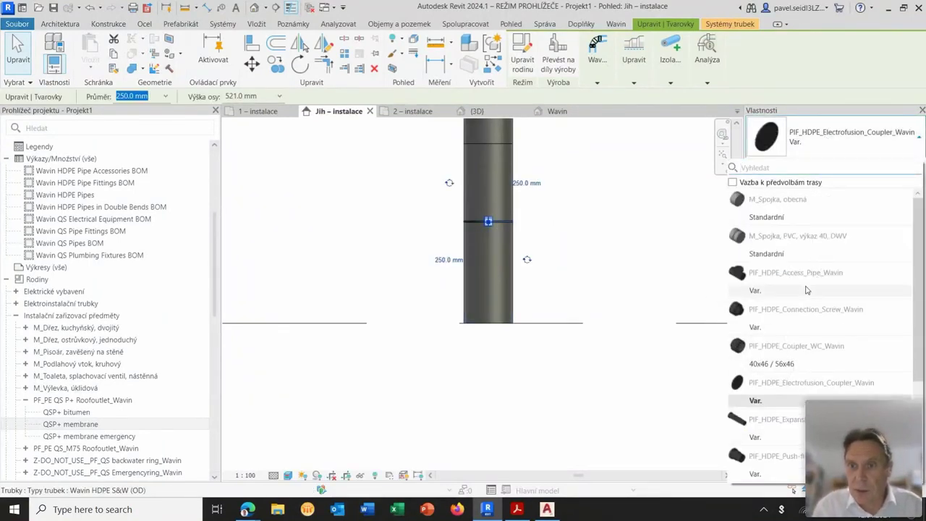
left_click(810, 292)
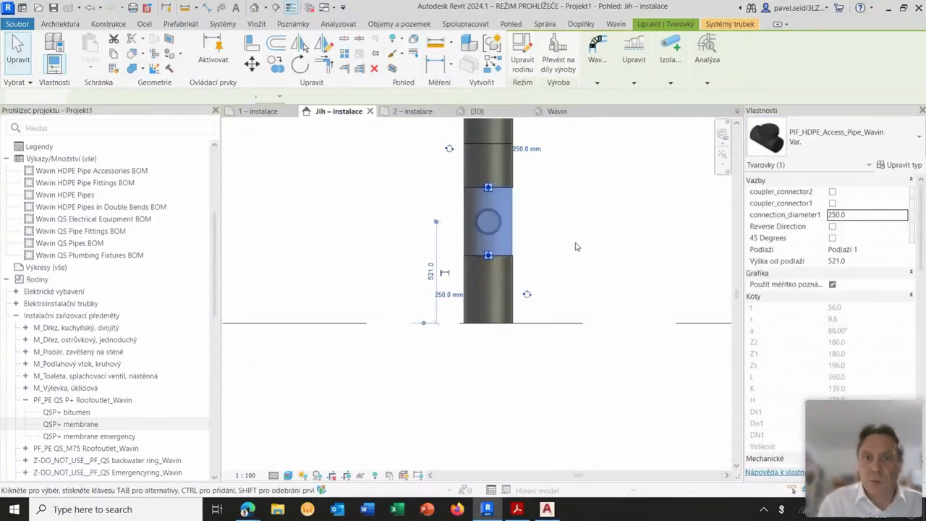
left_click(523, 244)
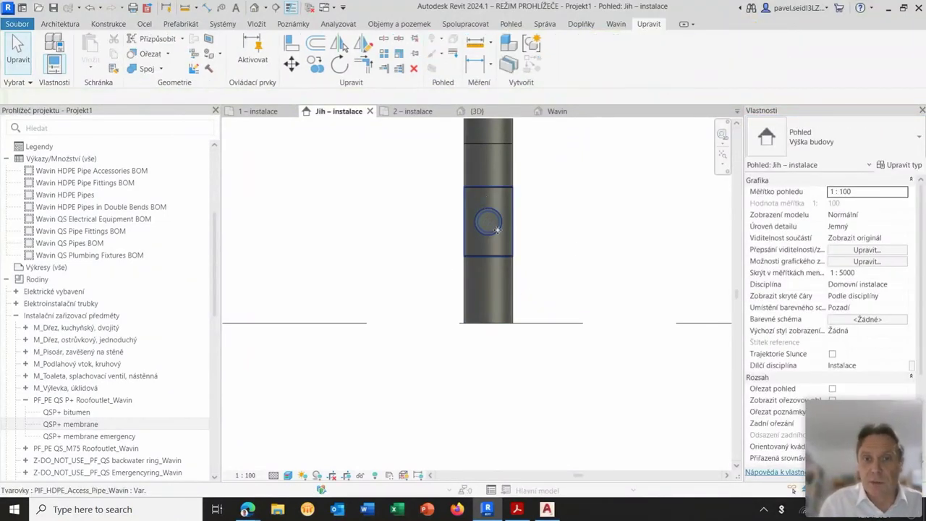
left_click(510, 233)
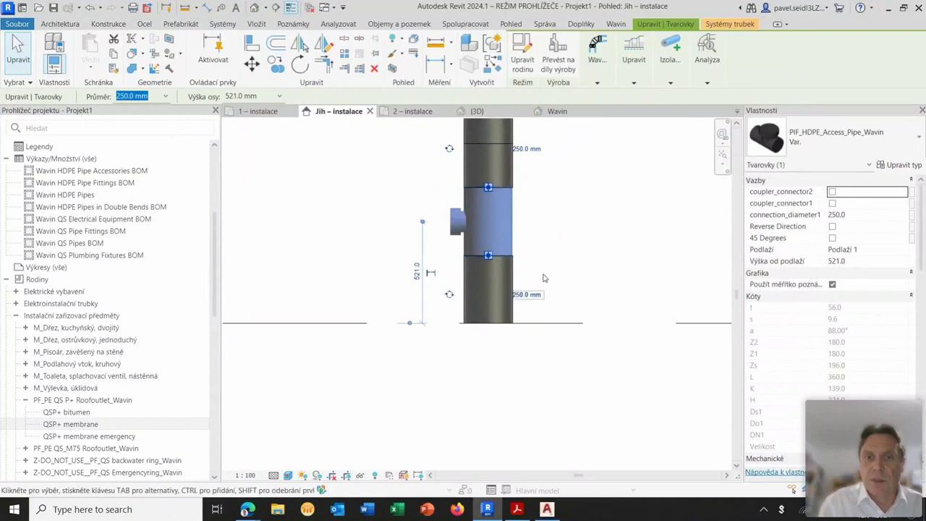
scroll(577, 238, "down", 2)
scroll(578, 237, "down", 2)
left_click(569, 246)
scroll(559, 254, "up", 3)
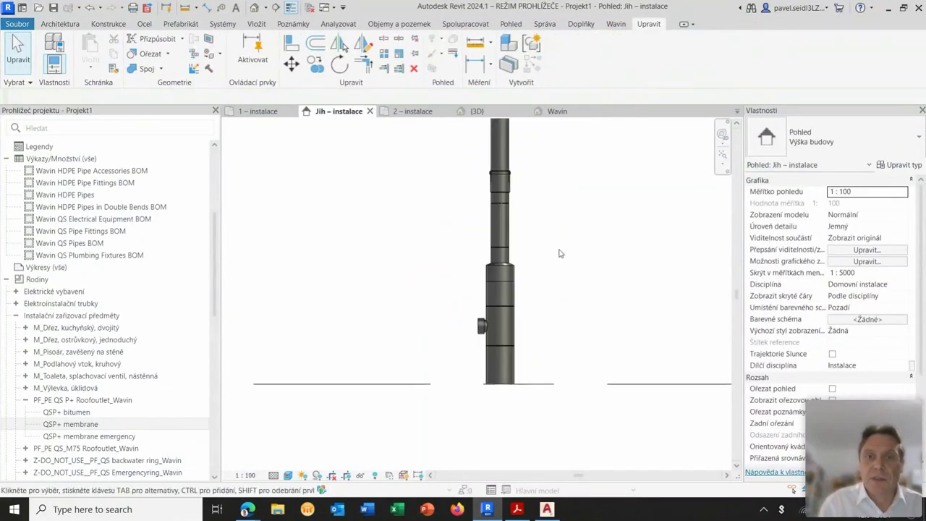
Join the multireducer and the access pipe with the Wavin Direct Connector.
left_click(616, 23)
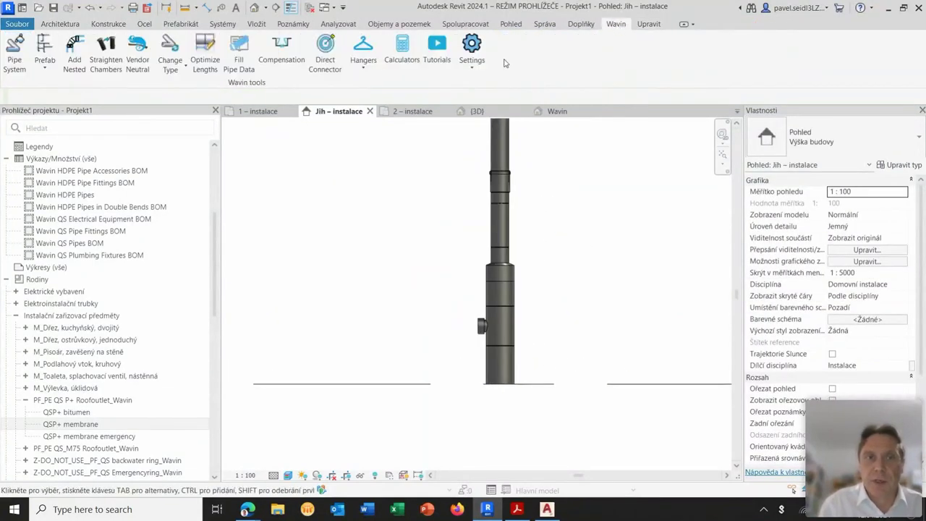
left_click(324, 53)
left_click(505, 268)
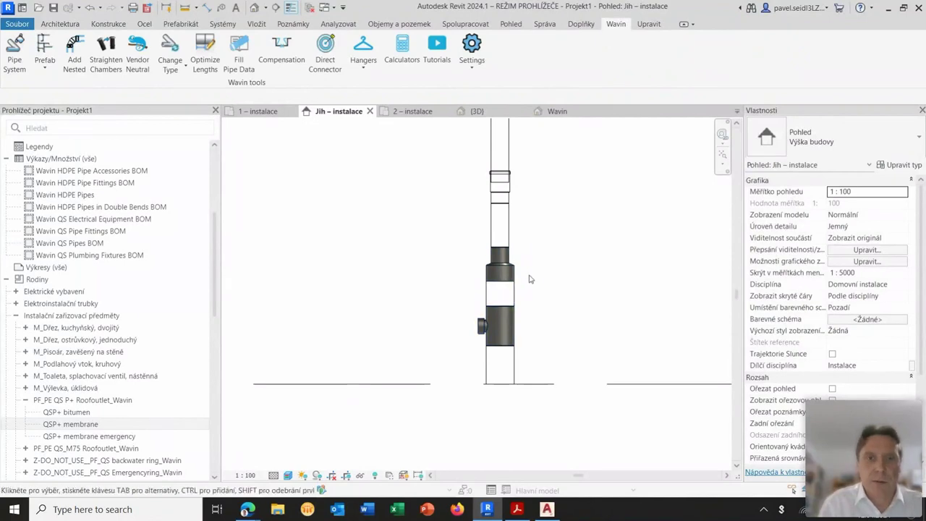
left_click(325, 45)
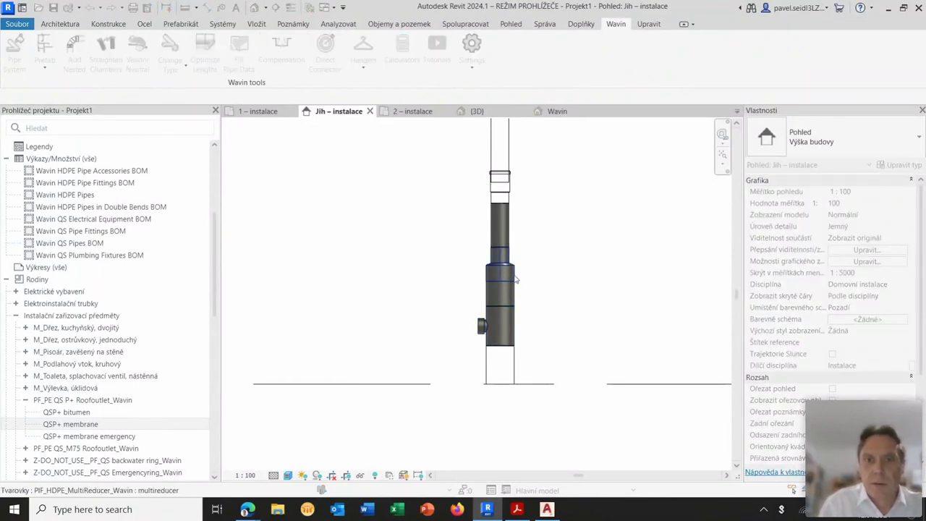
left_click(504, 325)
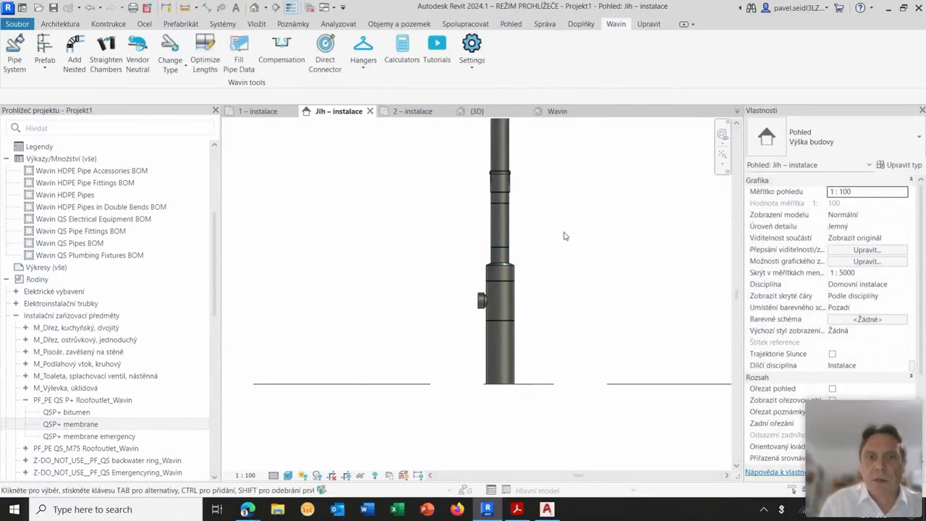
left_click(324, 51)
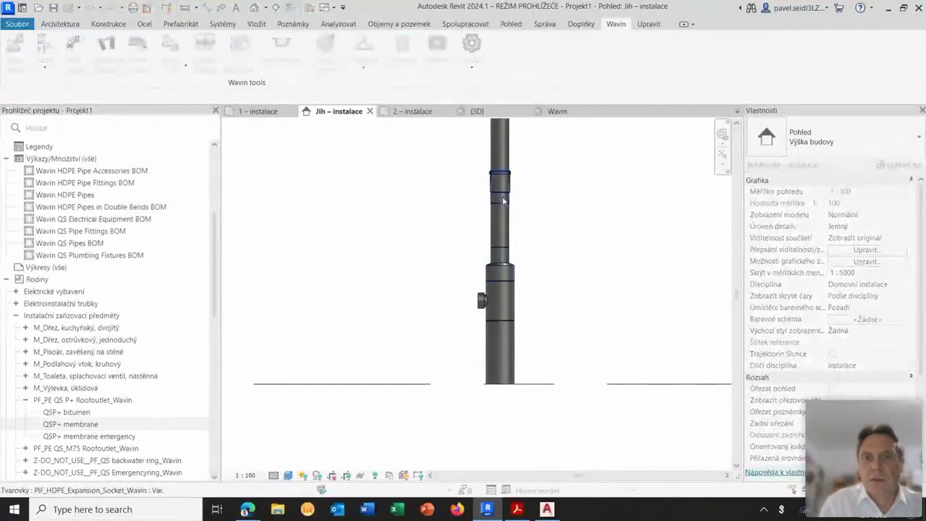
key("Escape")
scroll(583, 262, "down", 3)
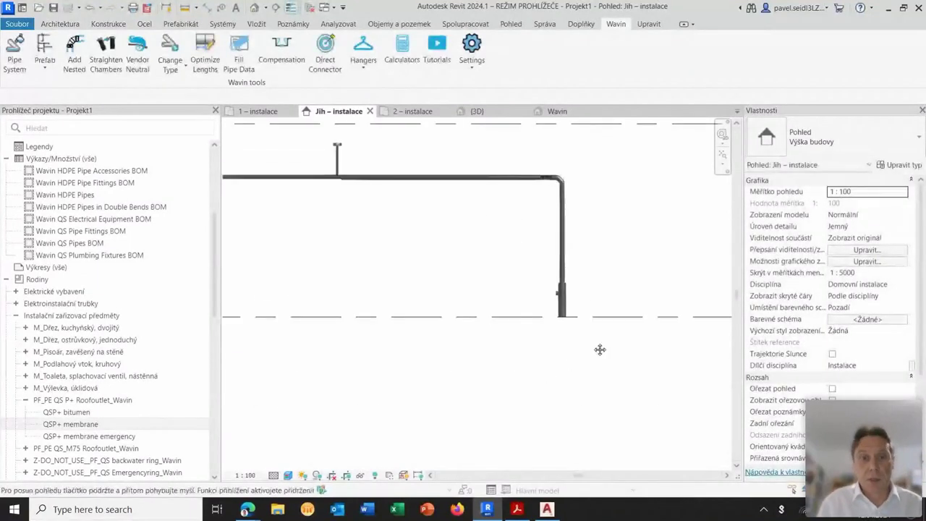
middle_click_drag(600, 350, 471, 326)
scroll(517, 307, "down", 2)
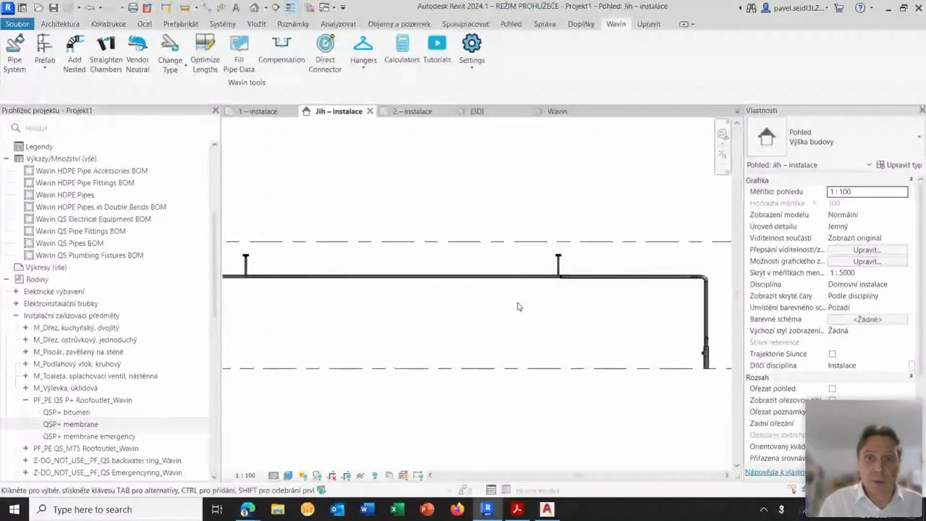
scroll(518, 307, "down", 1)
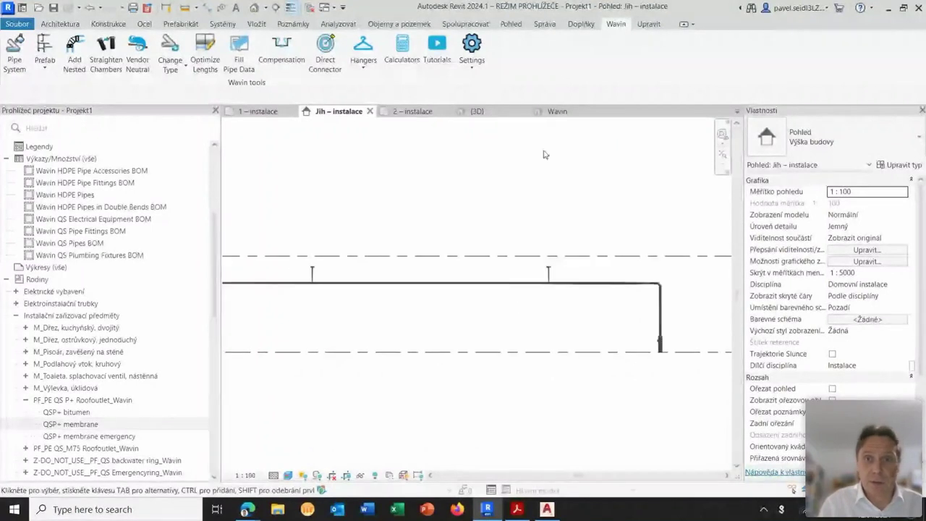
Optimize the whole route's lengths in the Wavin 3D view: forwards, fixed 5000 mm, 150 mm minimum.
left_click(557, 112)
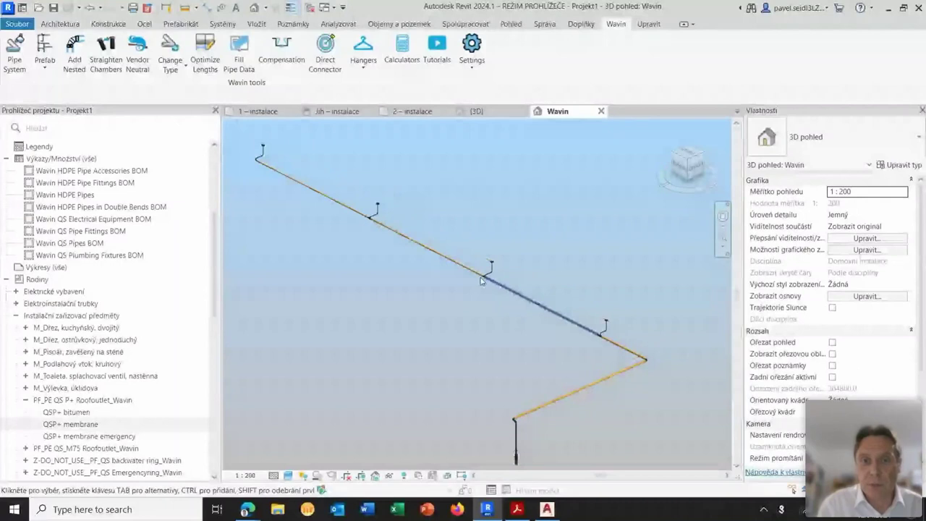
scroll(482, 280, "down", 1)
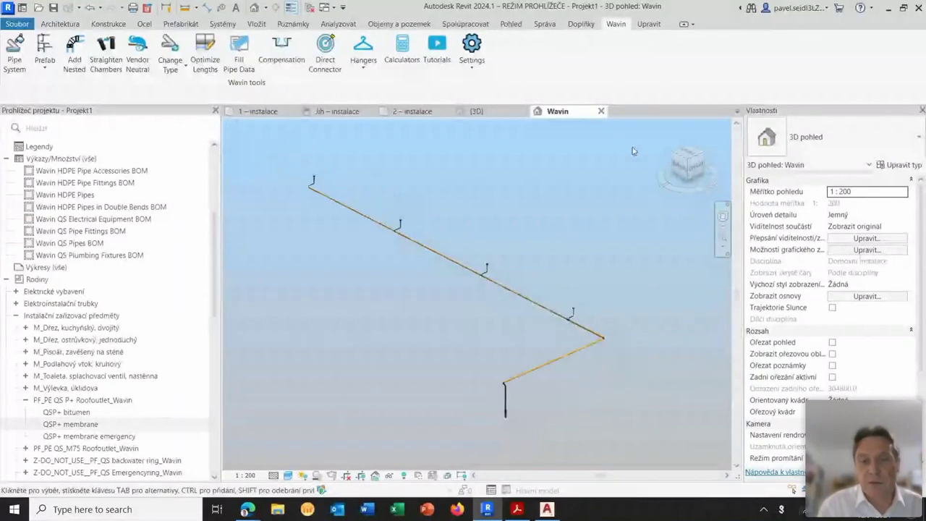
left_click_drag(647, 140, 278, 395)
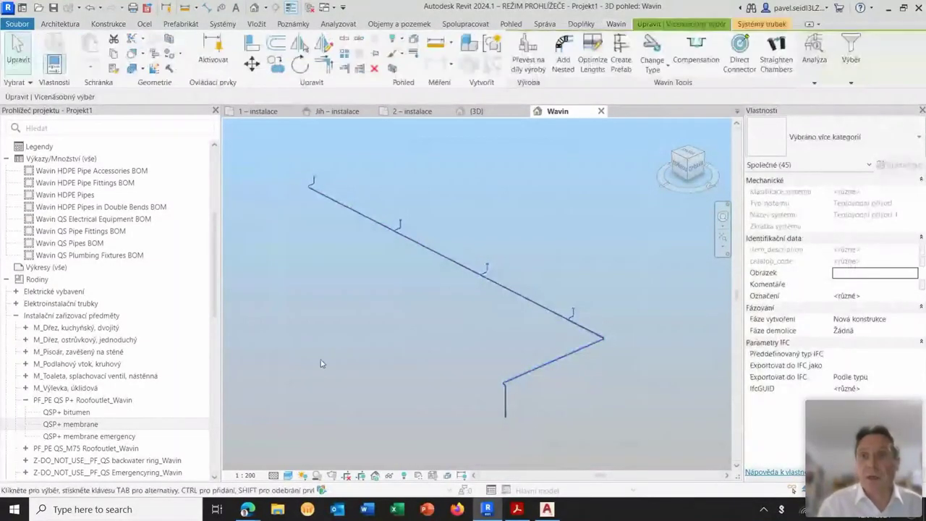
left_click(616, 24)
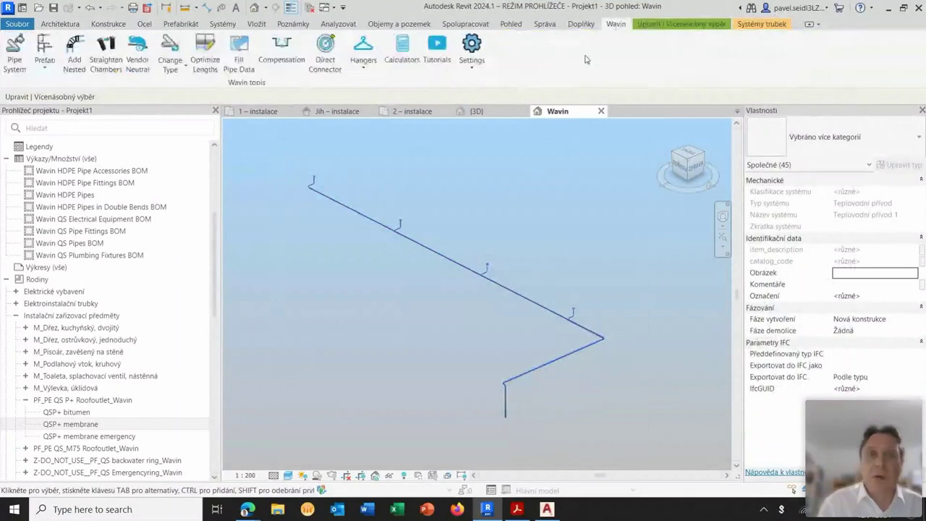
left_click(205, 53)
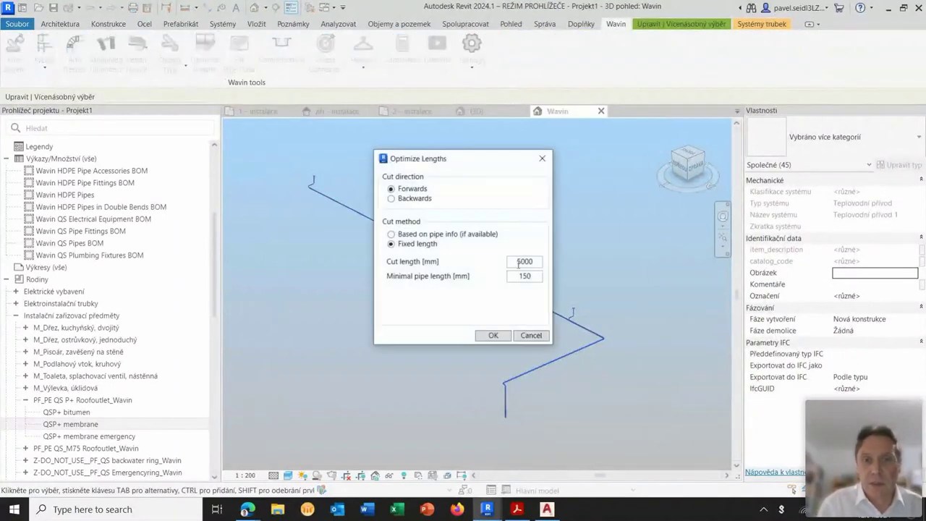
left_click(493, 336)
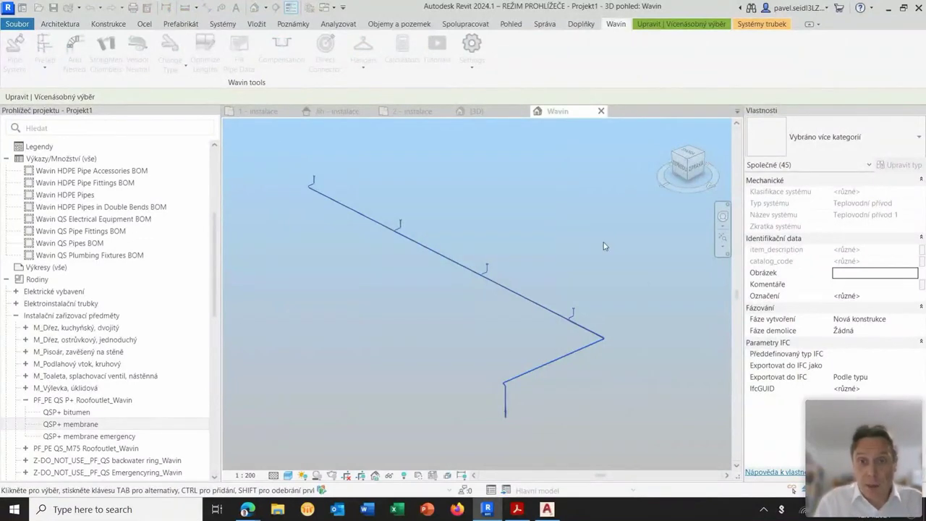
Enable Couplers on the 75 mm super bend of the outlet branch.
left_click(500, 286)
scroll(490, 290, "up", 3)
scroll(499, 284, "down", 3)
scroll(509, 275, "up", 2)
scroll(505, 243, "up", 3)
scroll(499, 252, "up", 3)
left_click(464, 273)
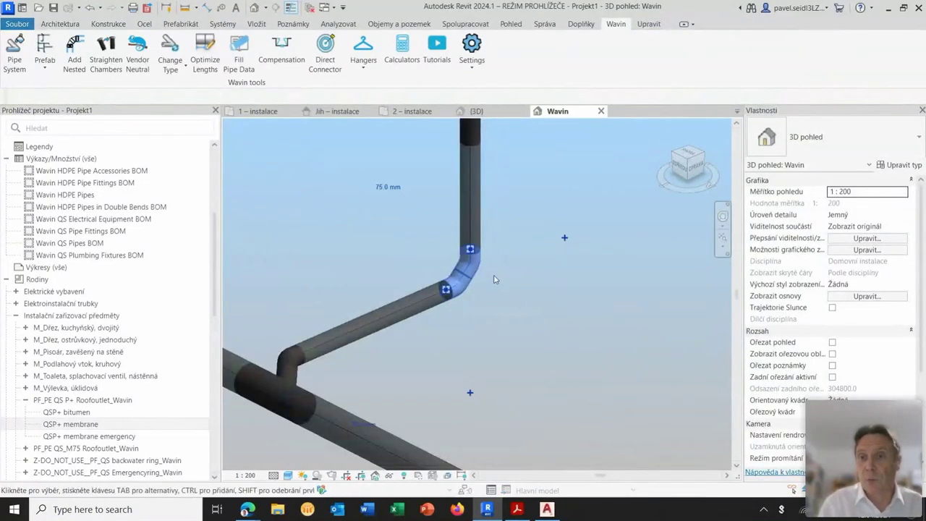
left_click(833, 192)
Deselect the bend and show the closing 'Děkuji za pozornost' slide.
scroll(550, 279, "down", 3)
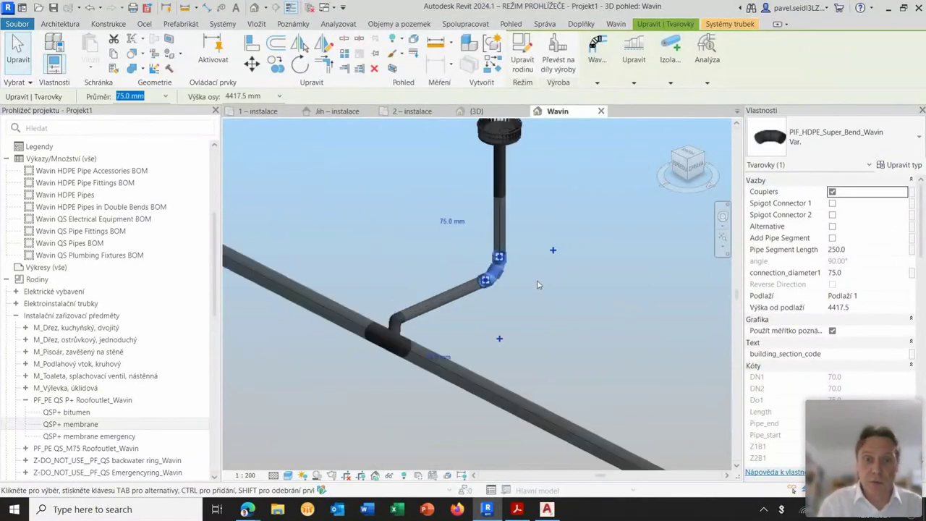
scroll(544, 326, "down", 1)
left_click(544, 327)
scroll(544, 327, "down", 1)
scroll(549, 322, "down", 1)
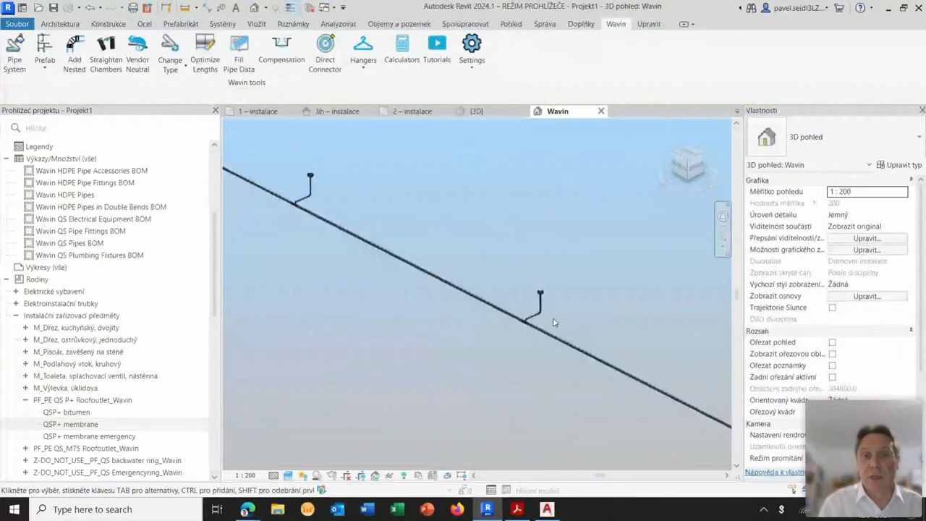
scroll(550, 322, "down", 1)
scroll(543, 317, "up", 2)
scroll(517, 295, "up", 1)
scroll(514, 293, "down", 1)
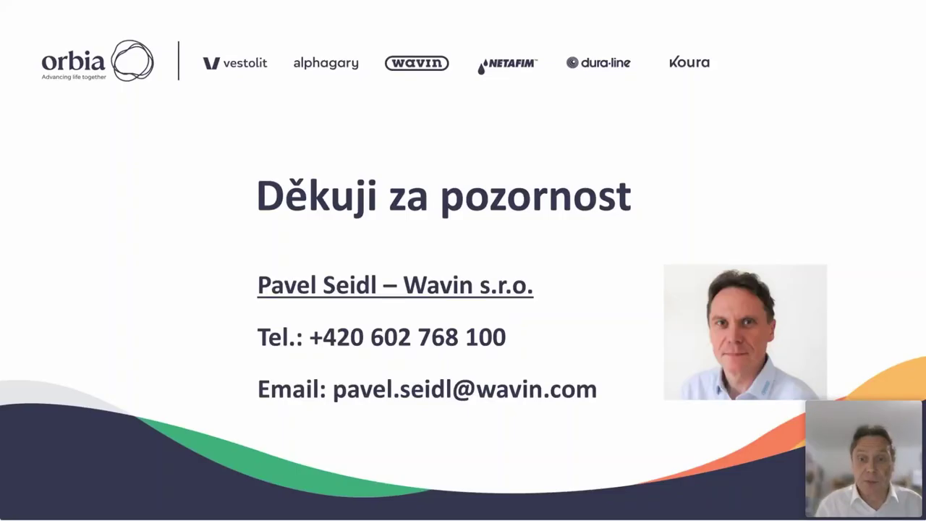